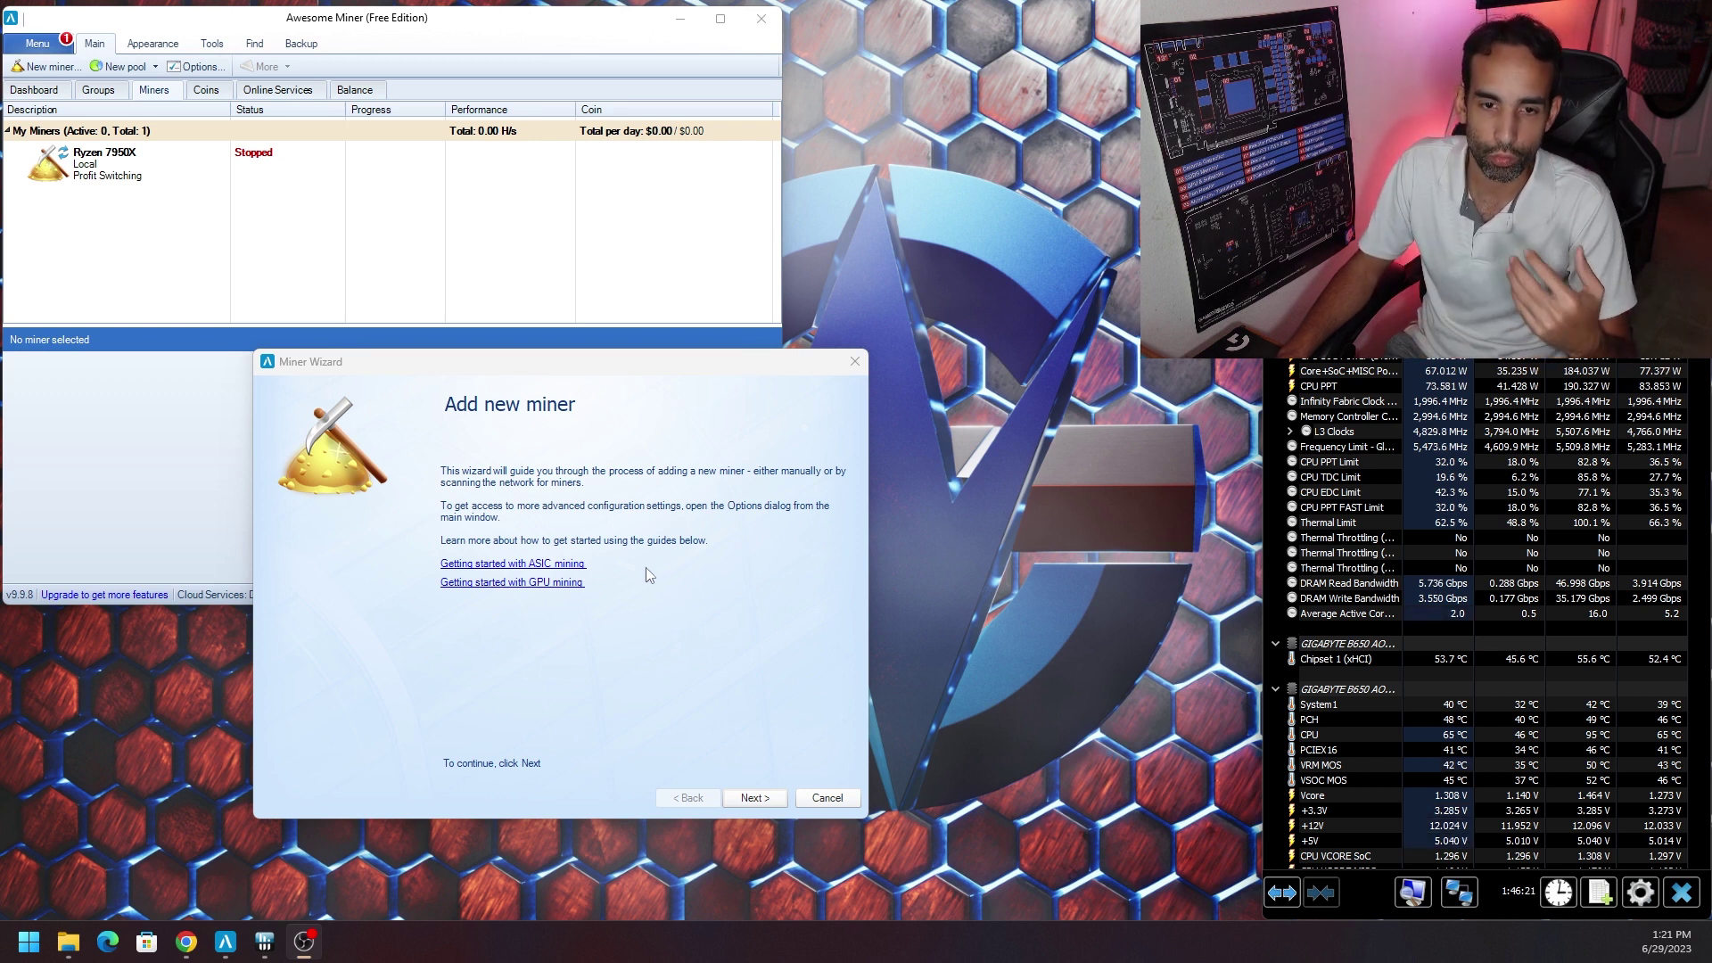
Start adding a new miner and choose the Managed Profit Miner type.
click(187, 940)
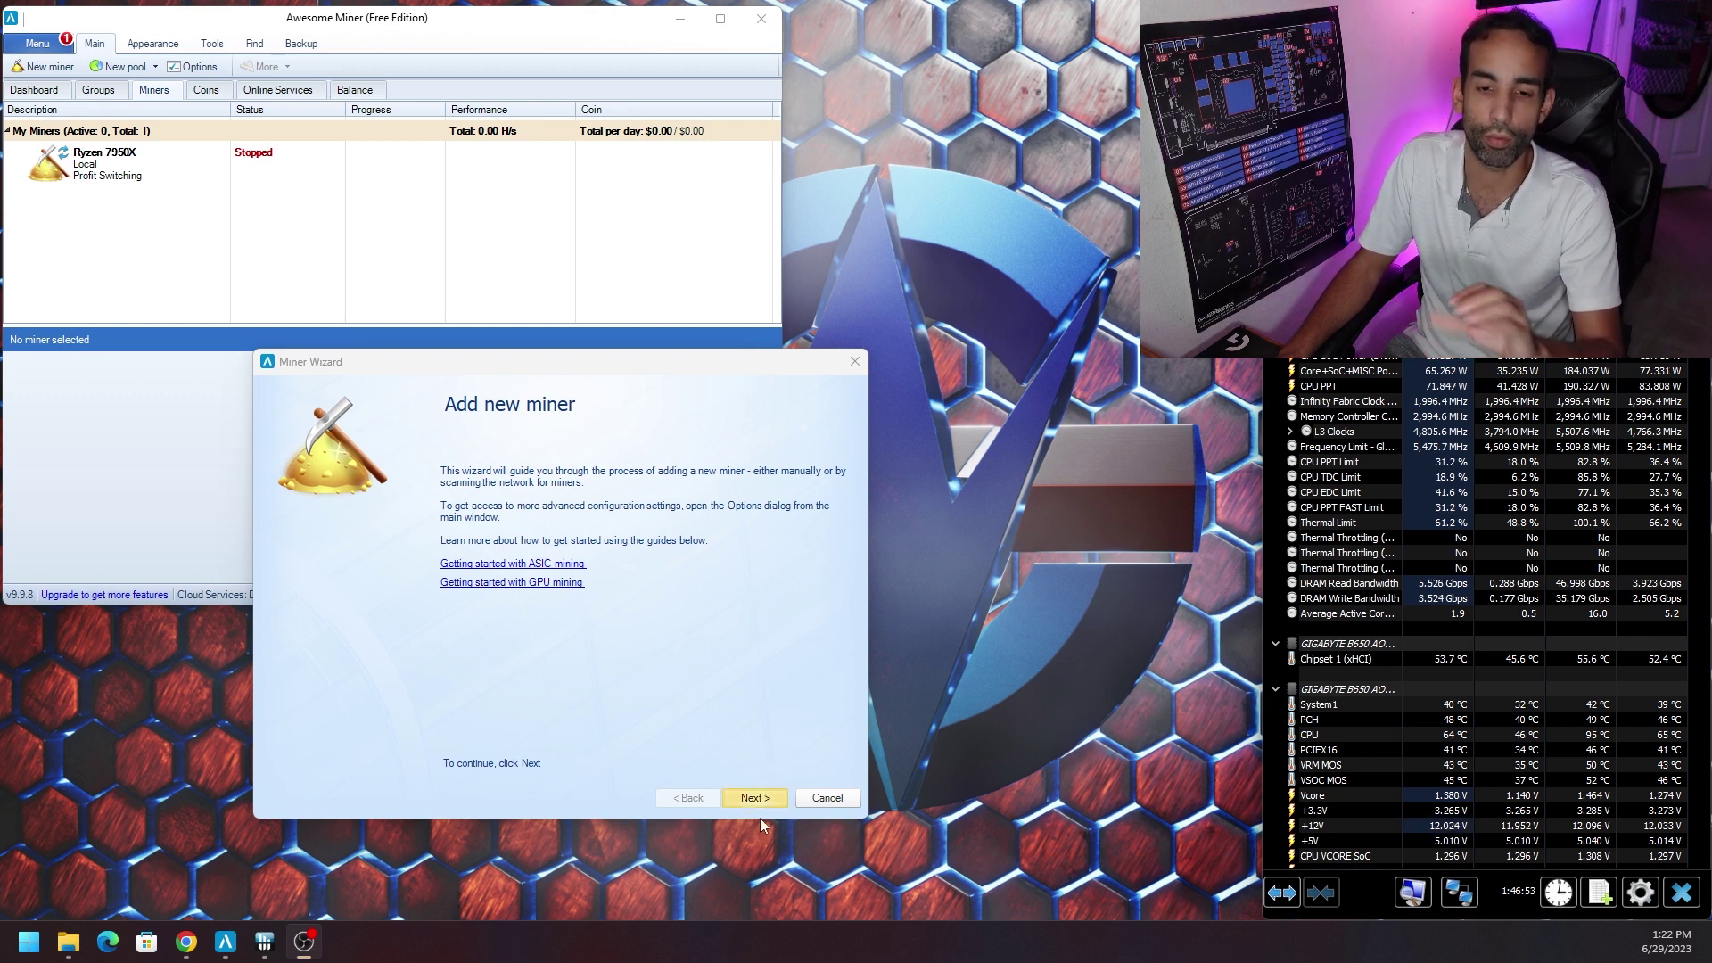
click(763, 797)
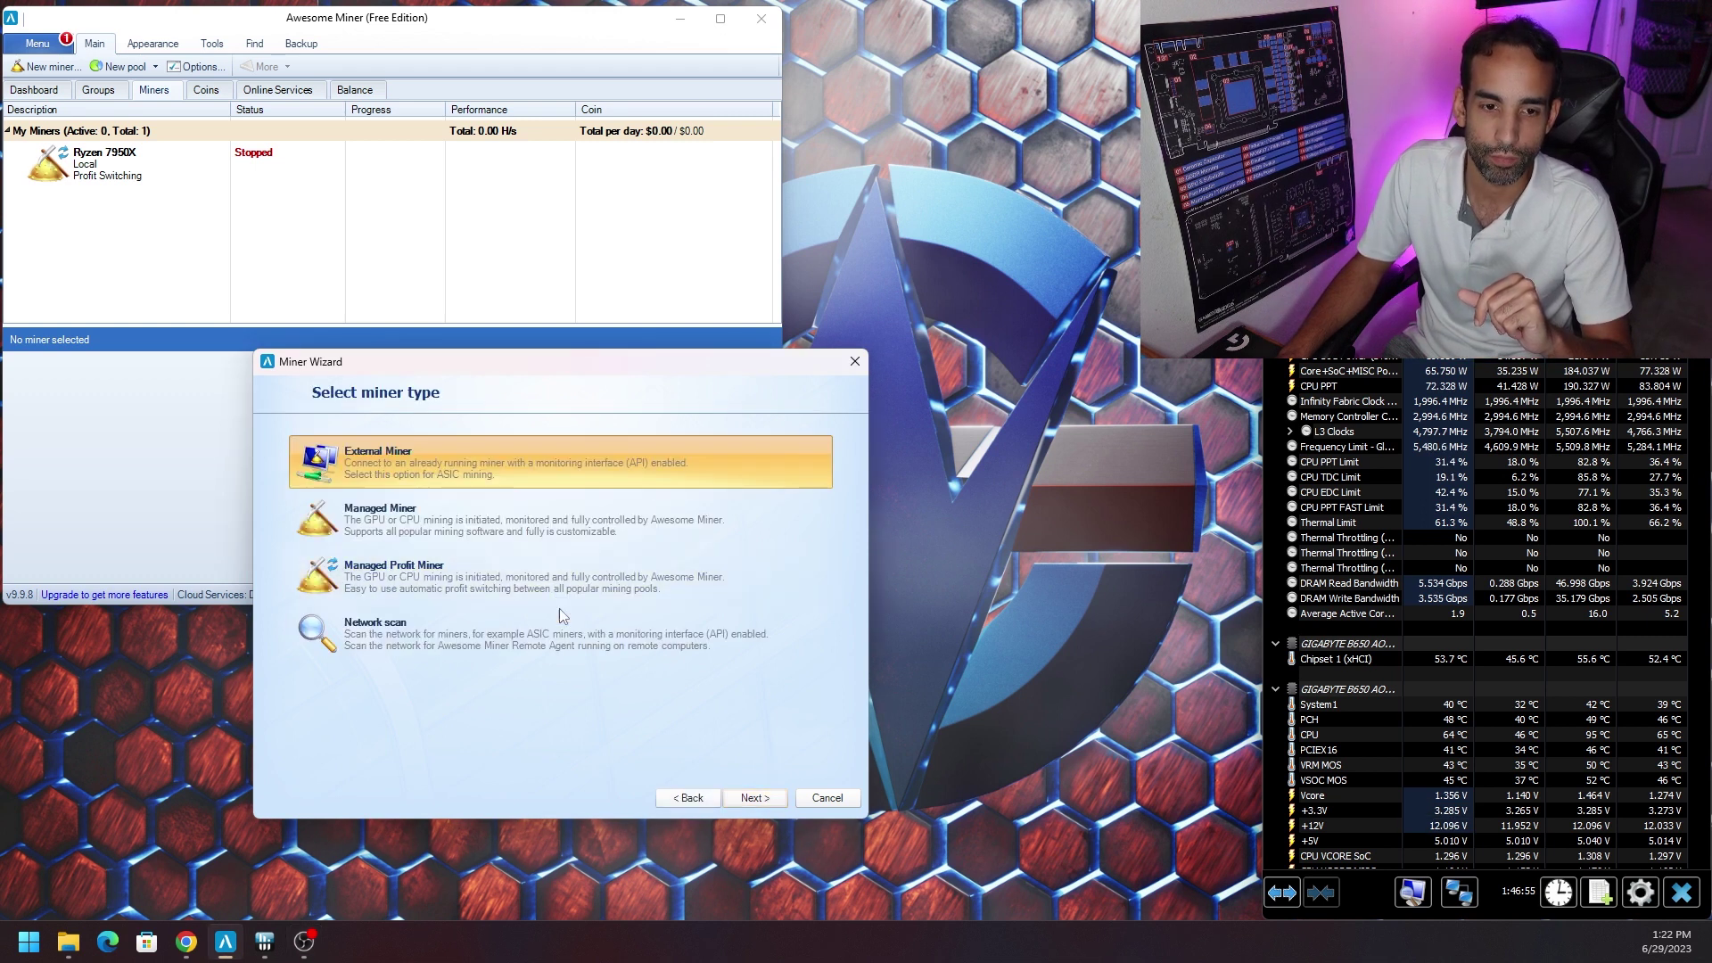
click(587, 578)
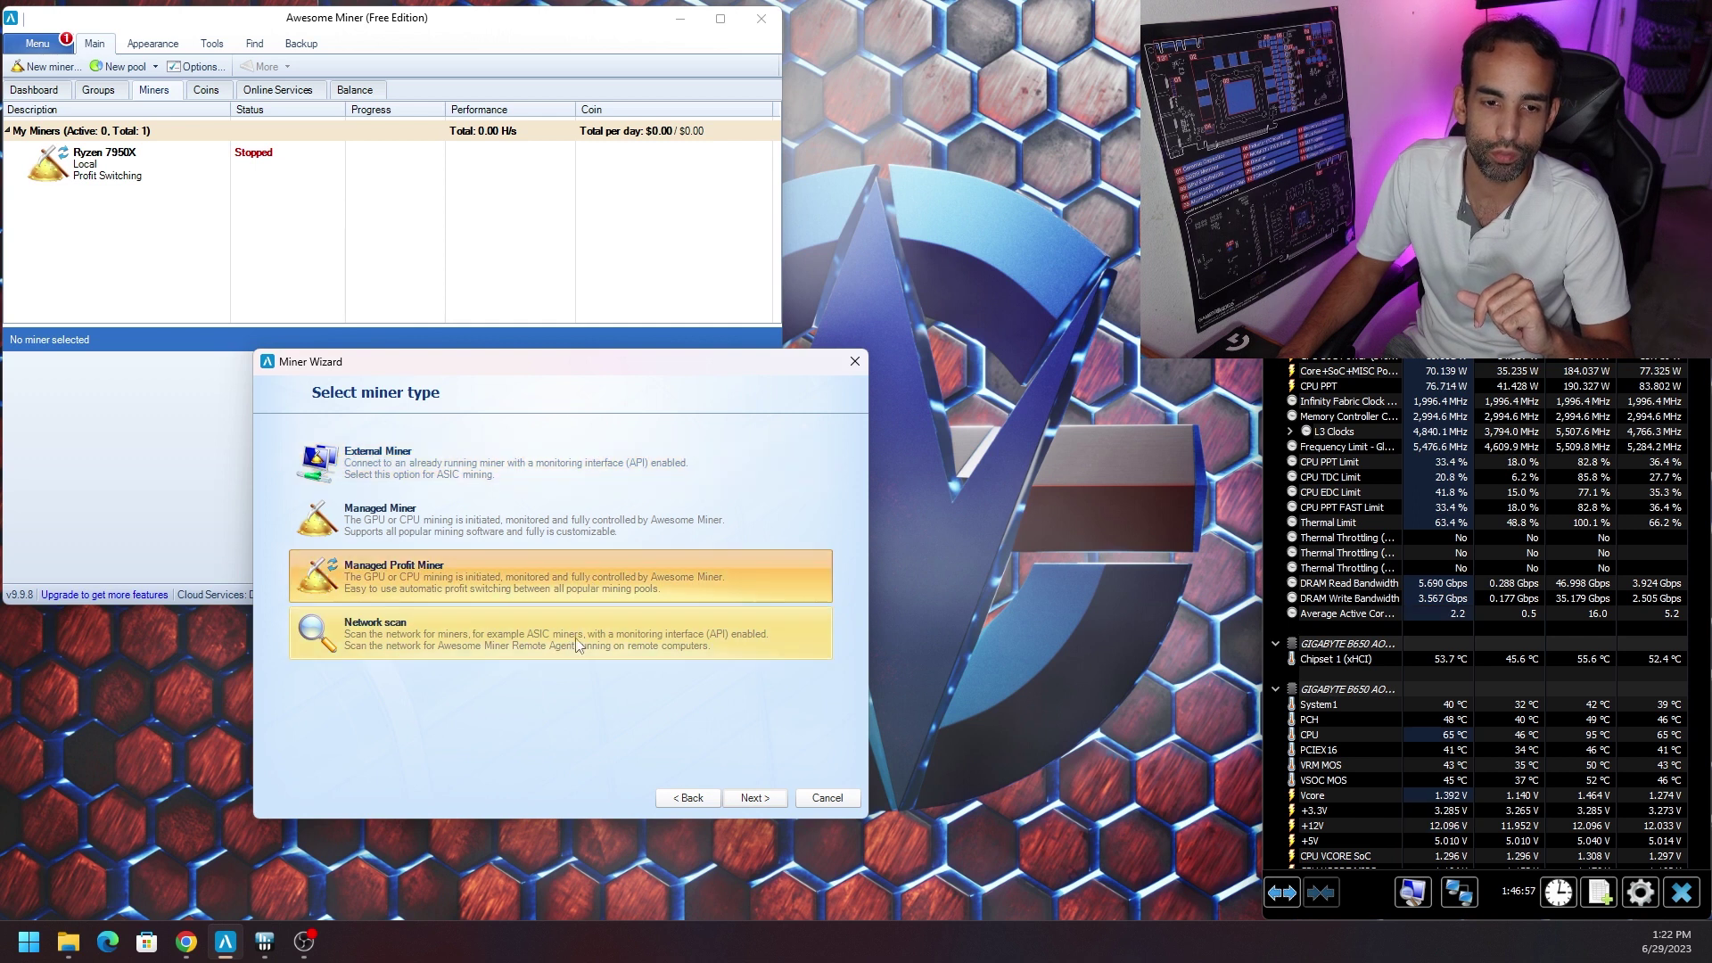
click(760, 805)
Name the miner 'Ryzen CPU Test' and assign it the Intel CPU profit profile.
click(408, 460)
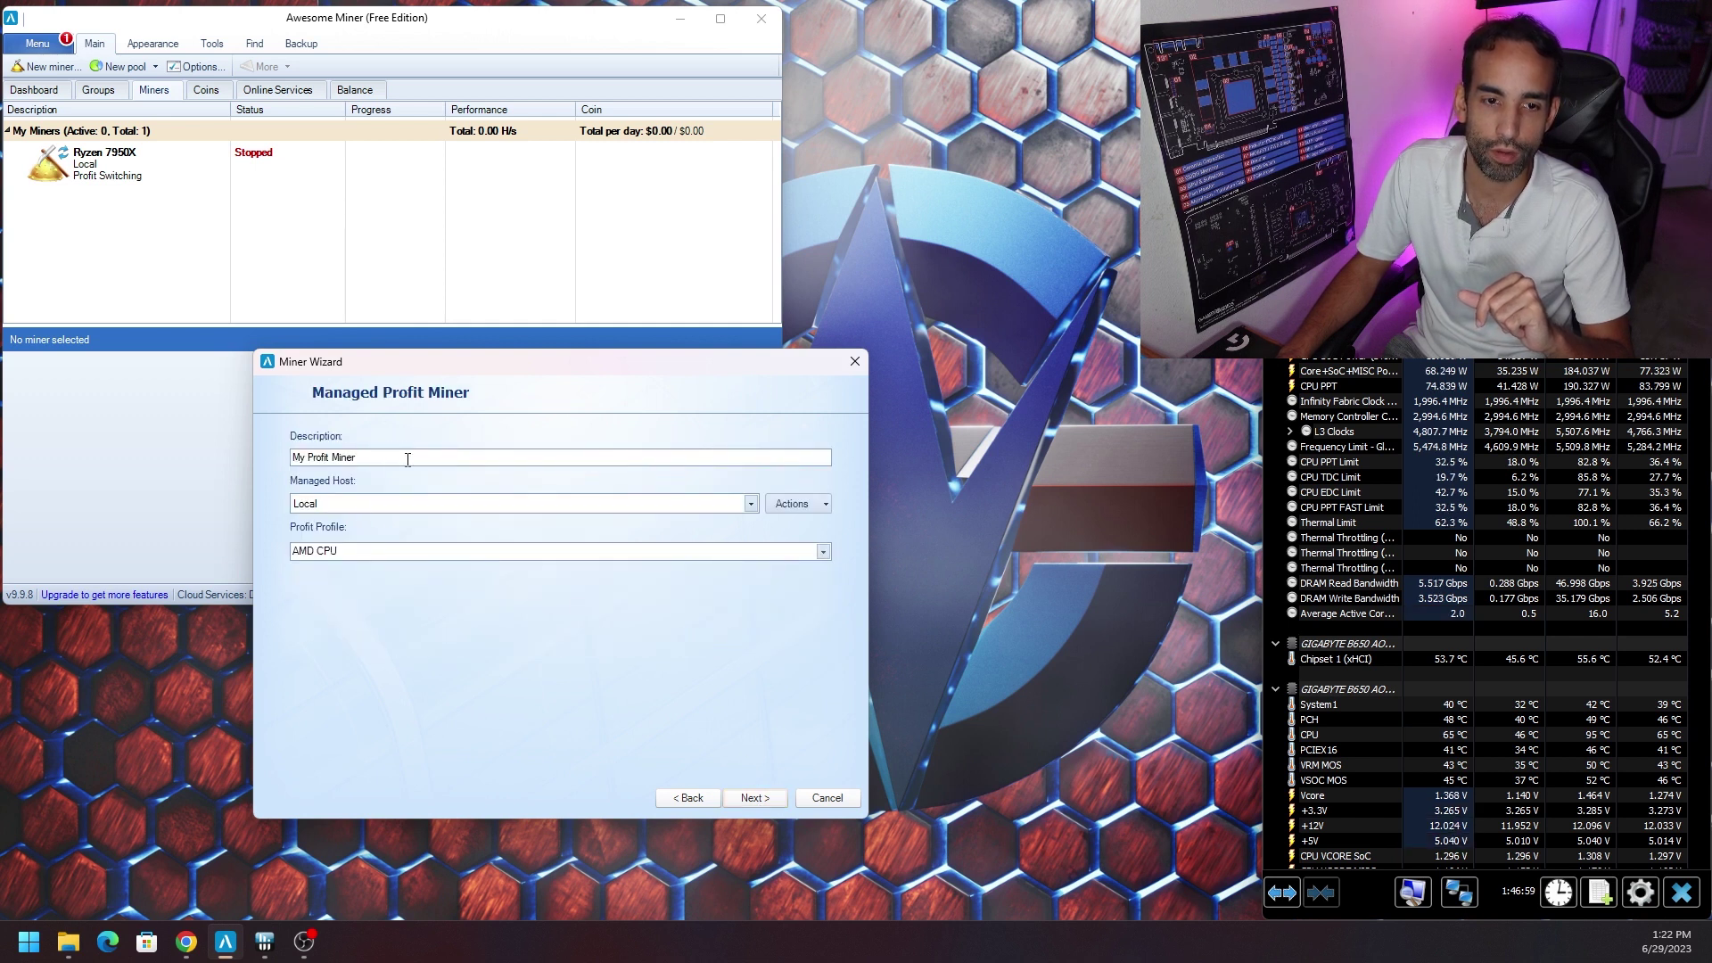
drag(364, 458, 250, 445)
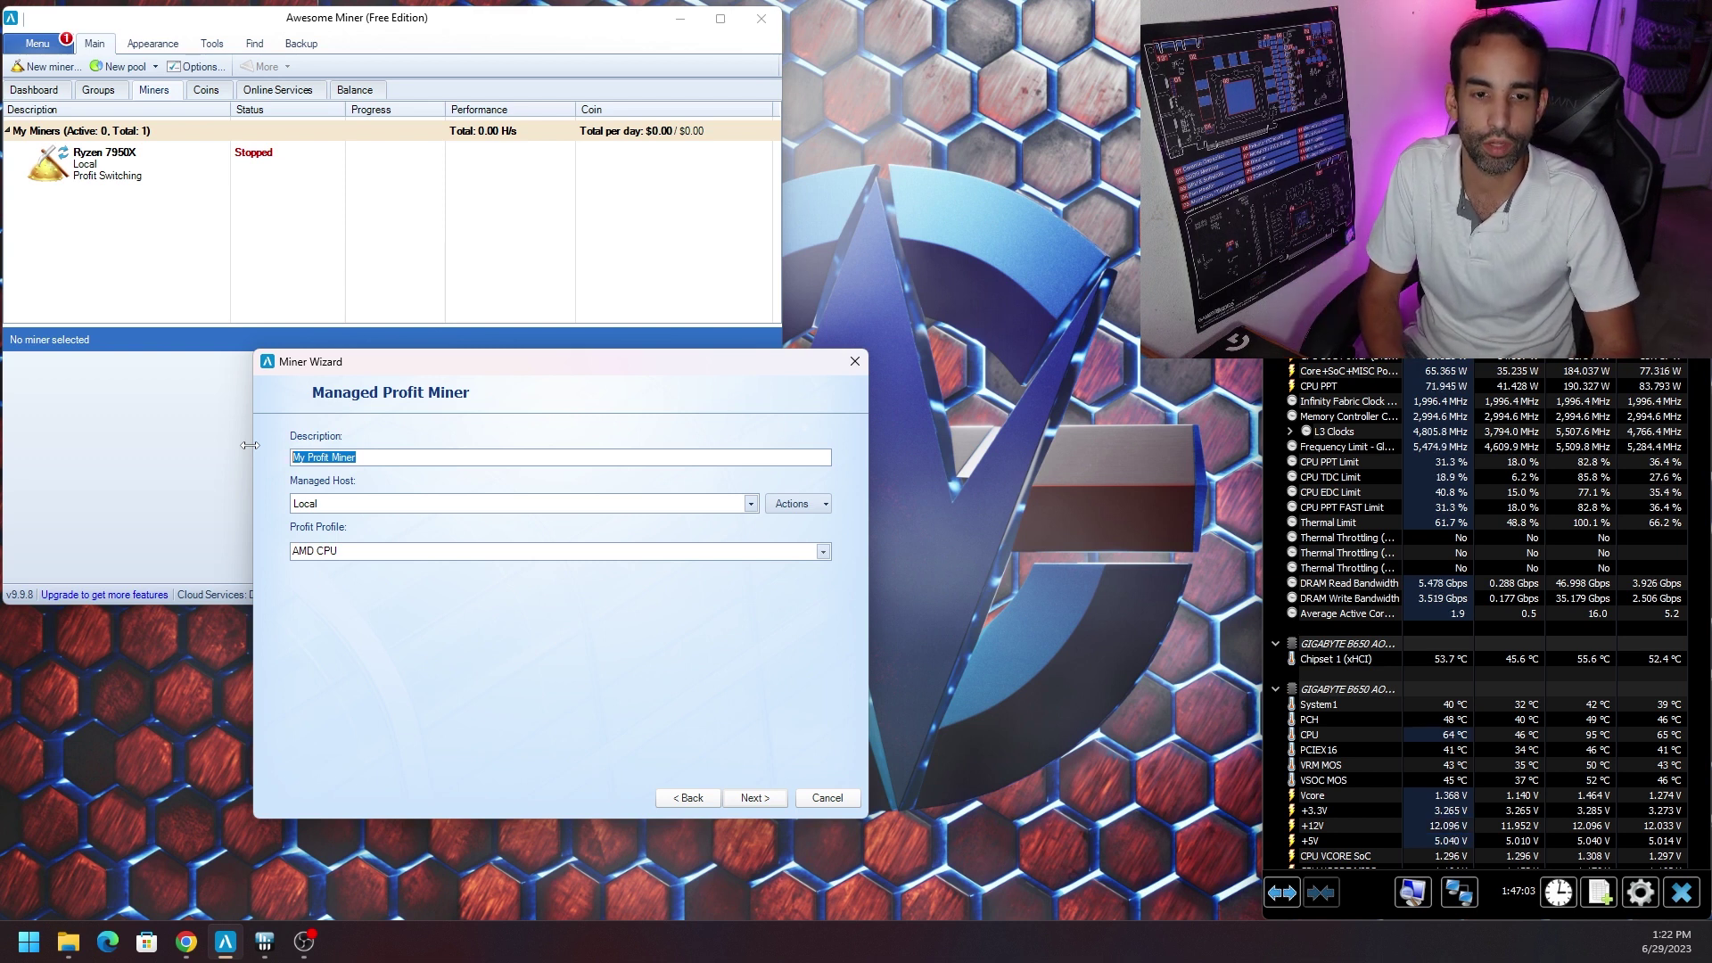
text(Ryzen CPU)
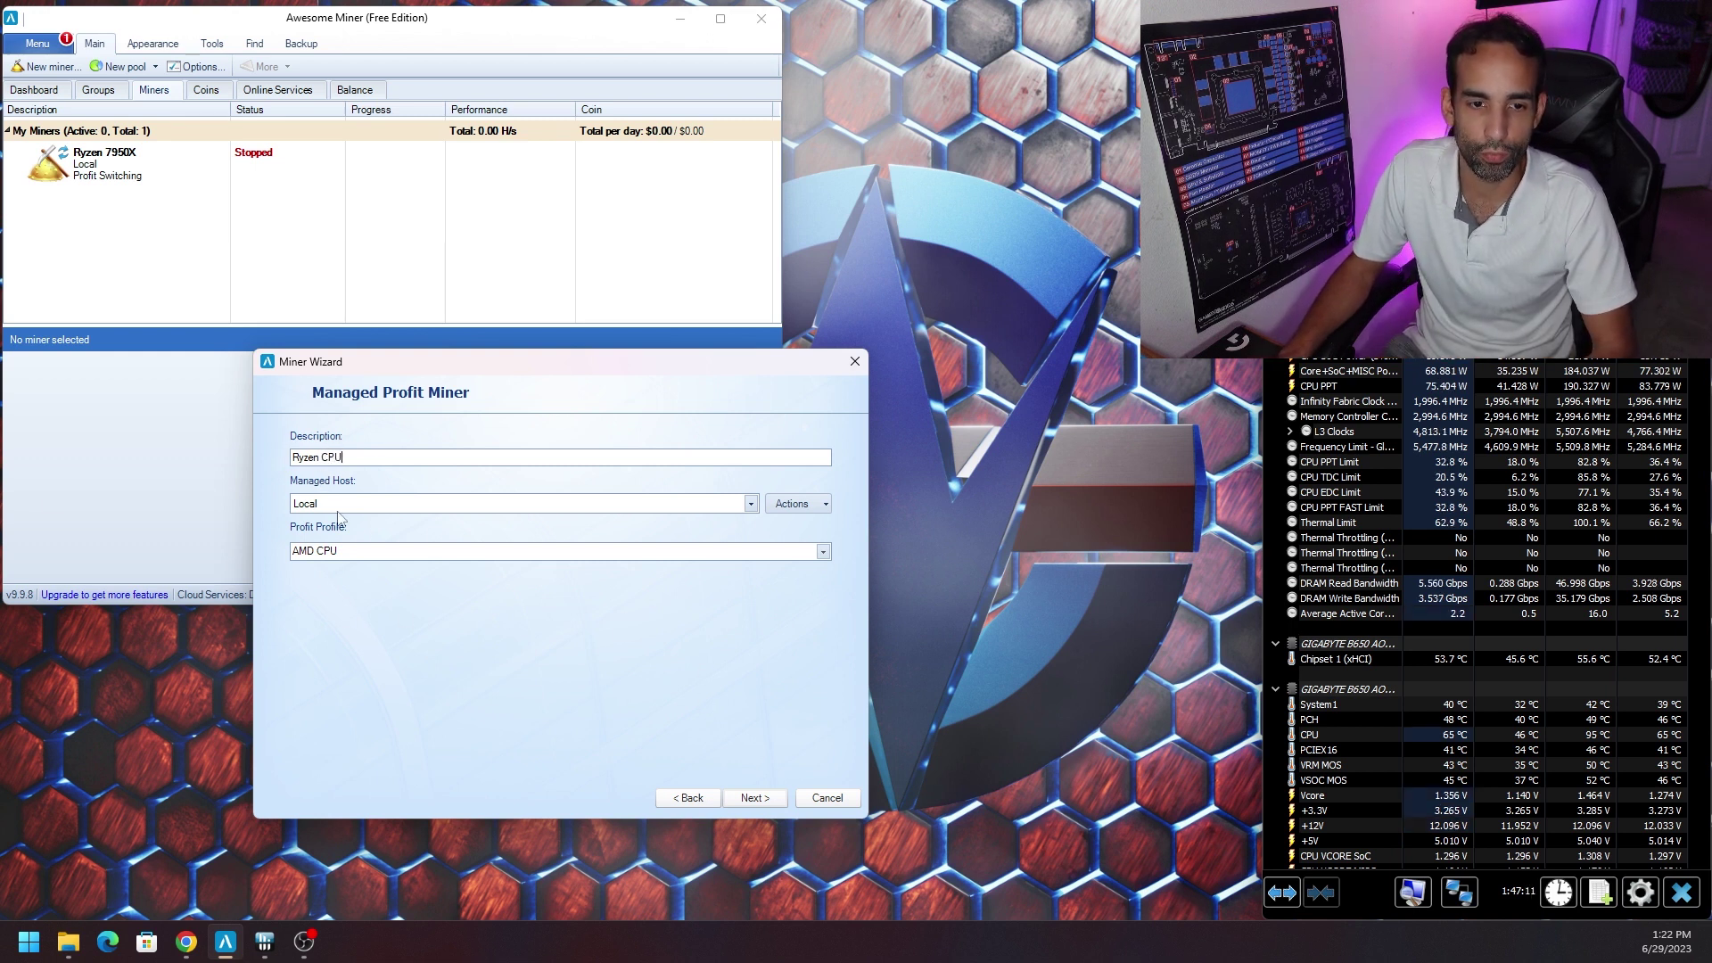
click(368, 453)
text(Test)
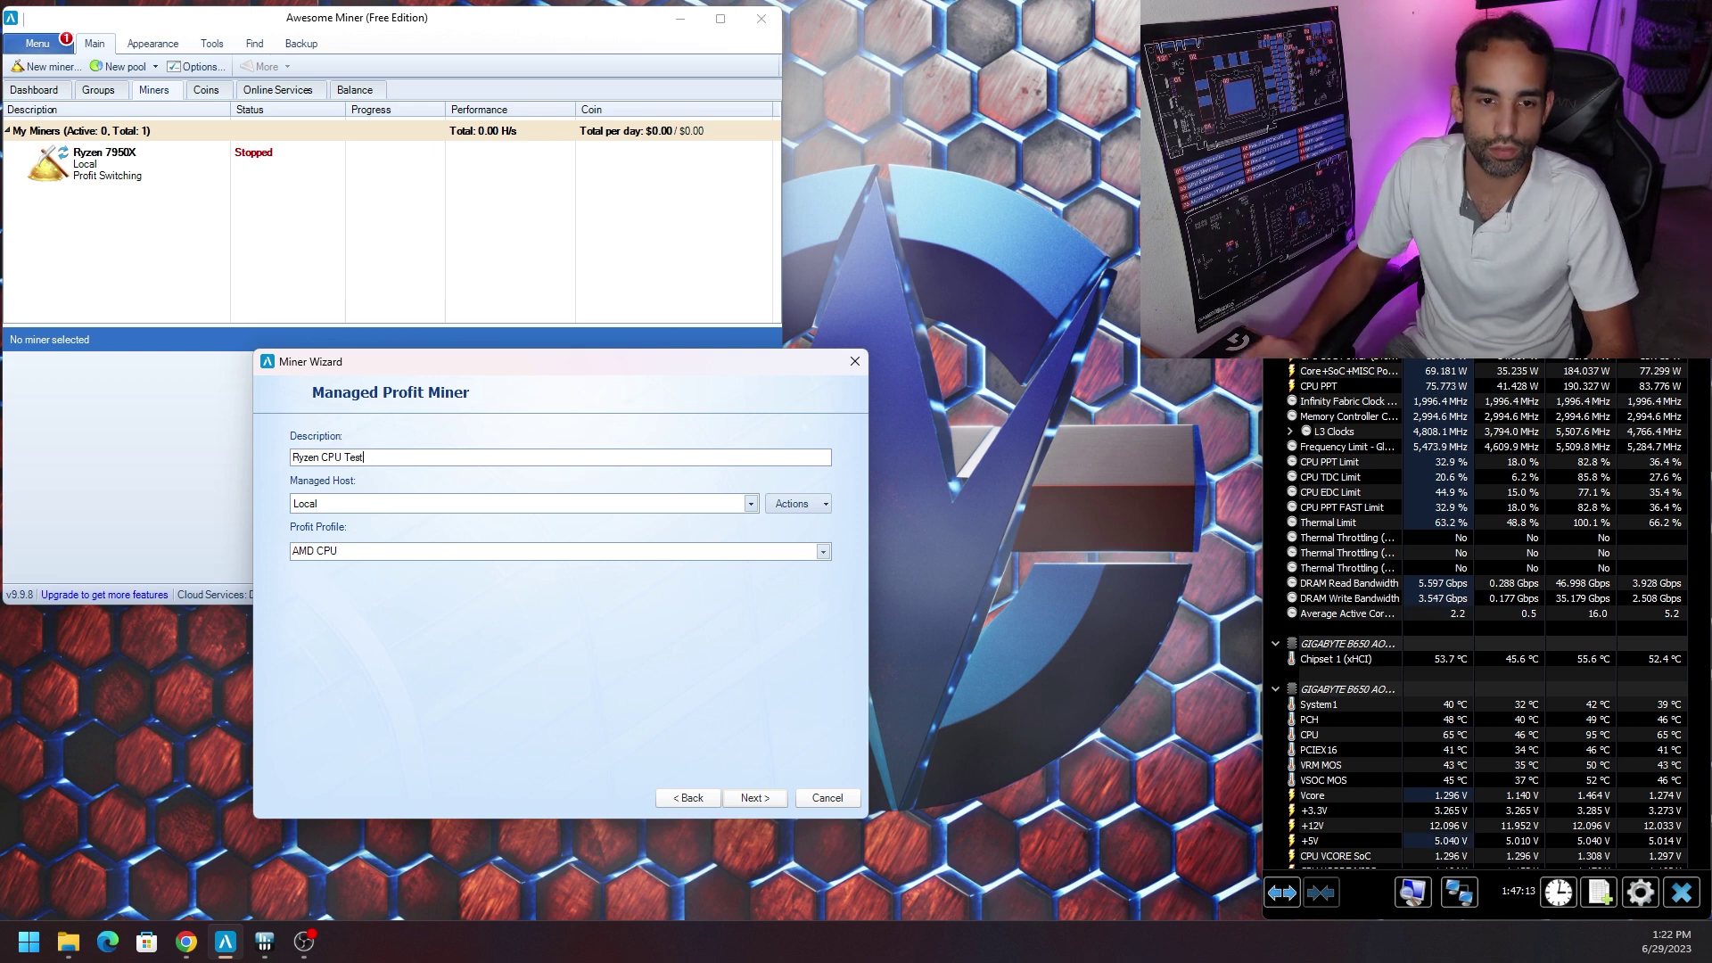
click(501, 551)
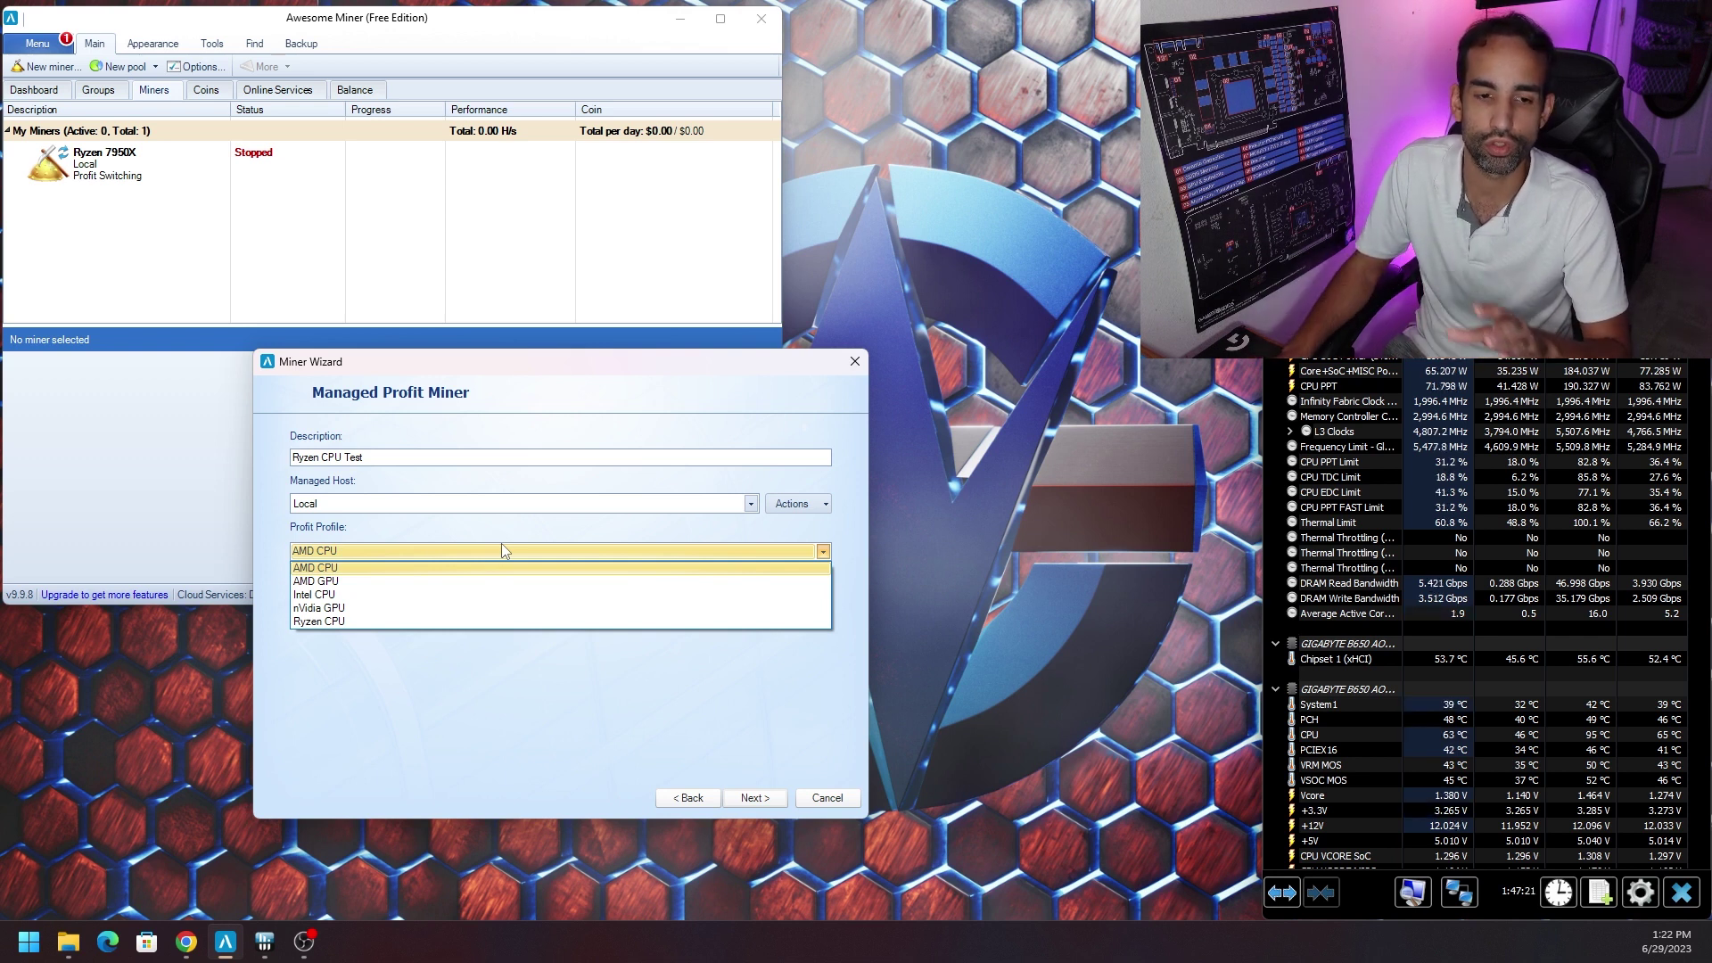
click(462, 594)
Keep the miner in the My Miners group and finish adding it.
click(754, 798)
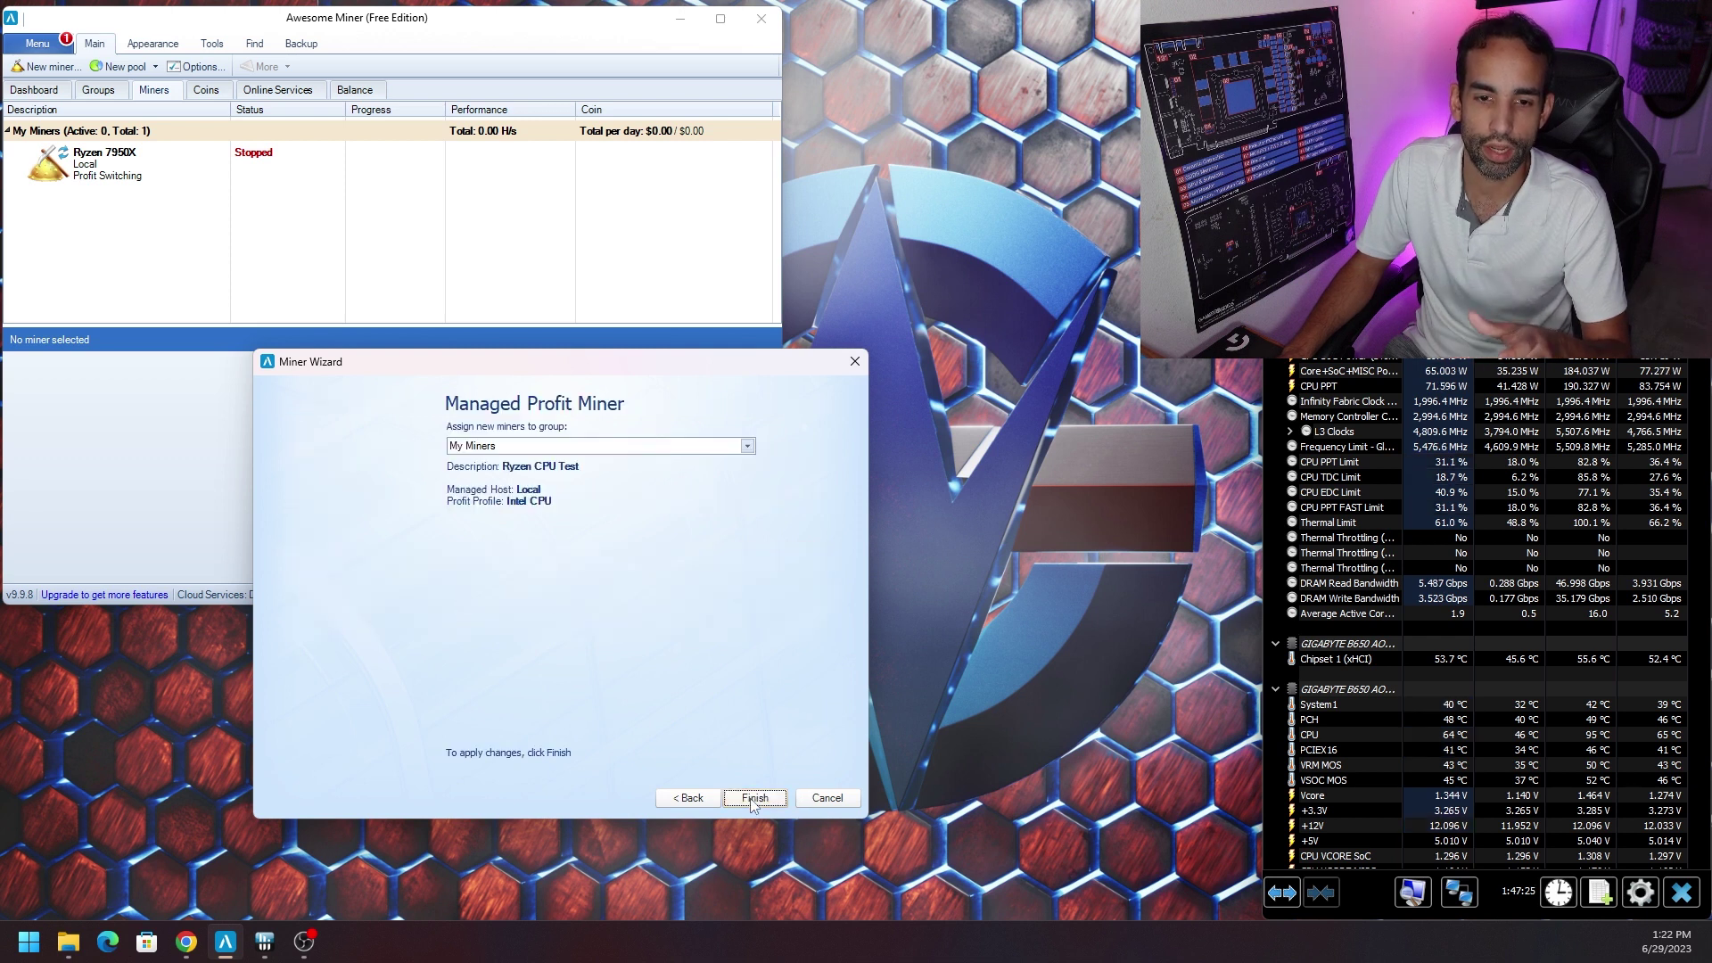
click(545, 447)
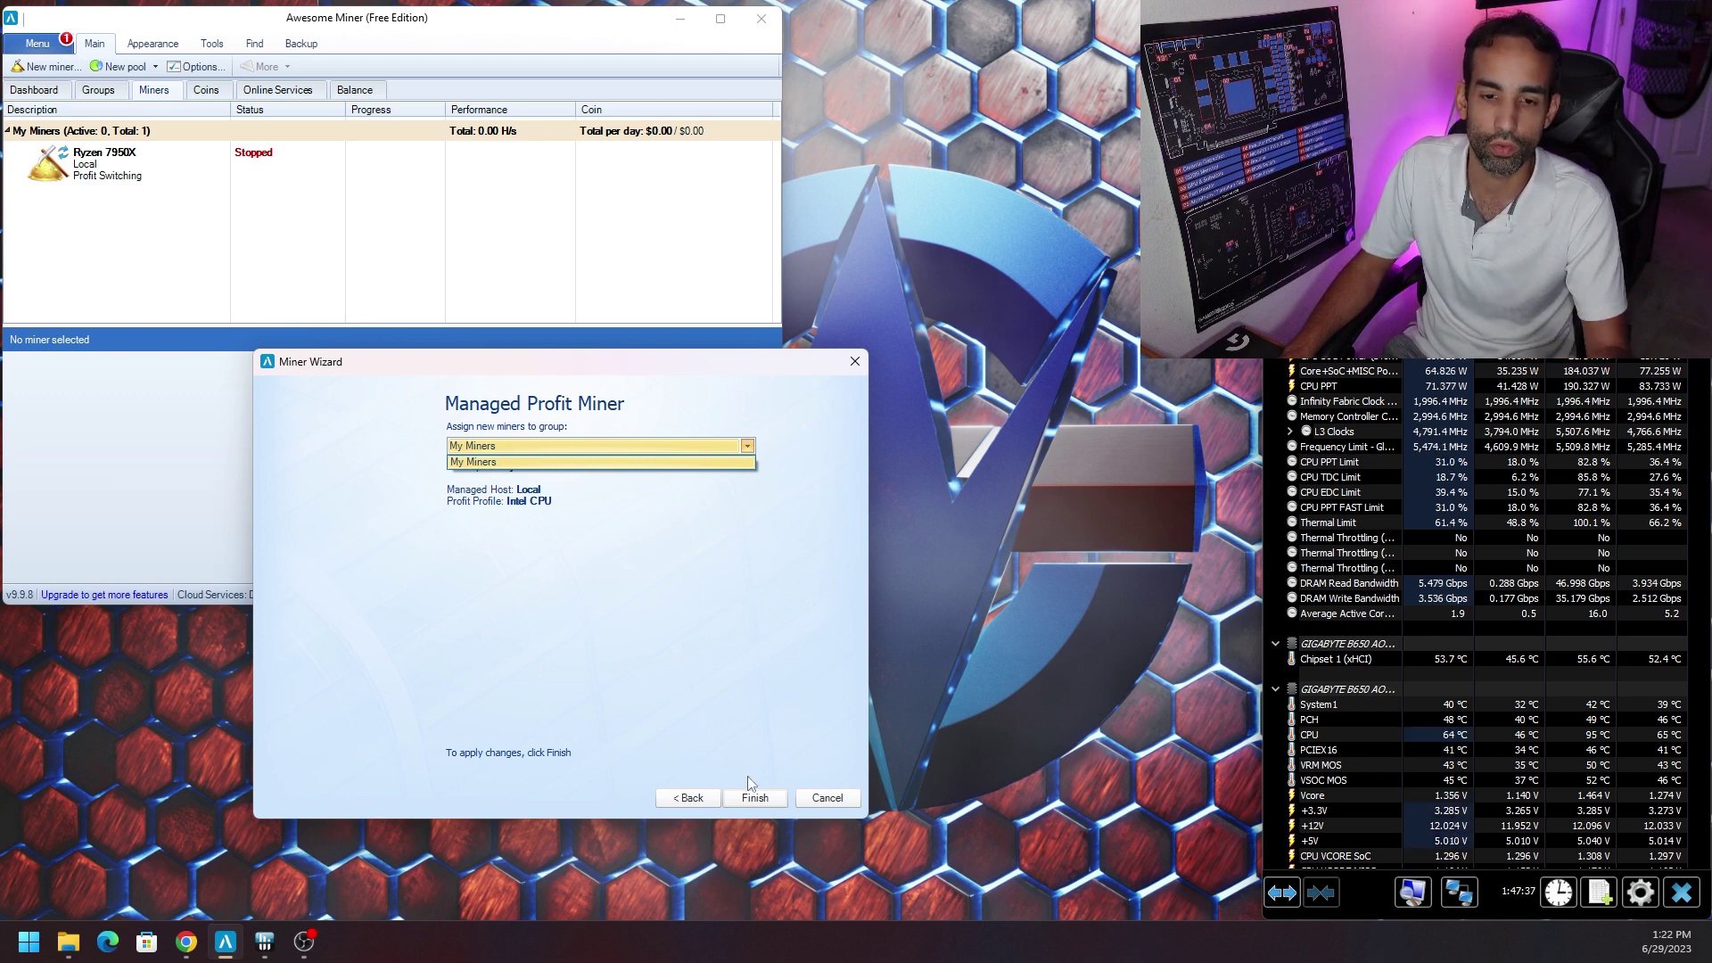
click(768, 738)
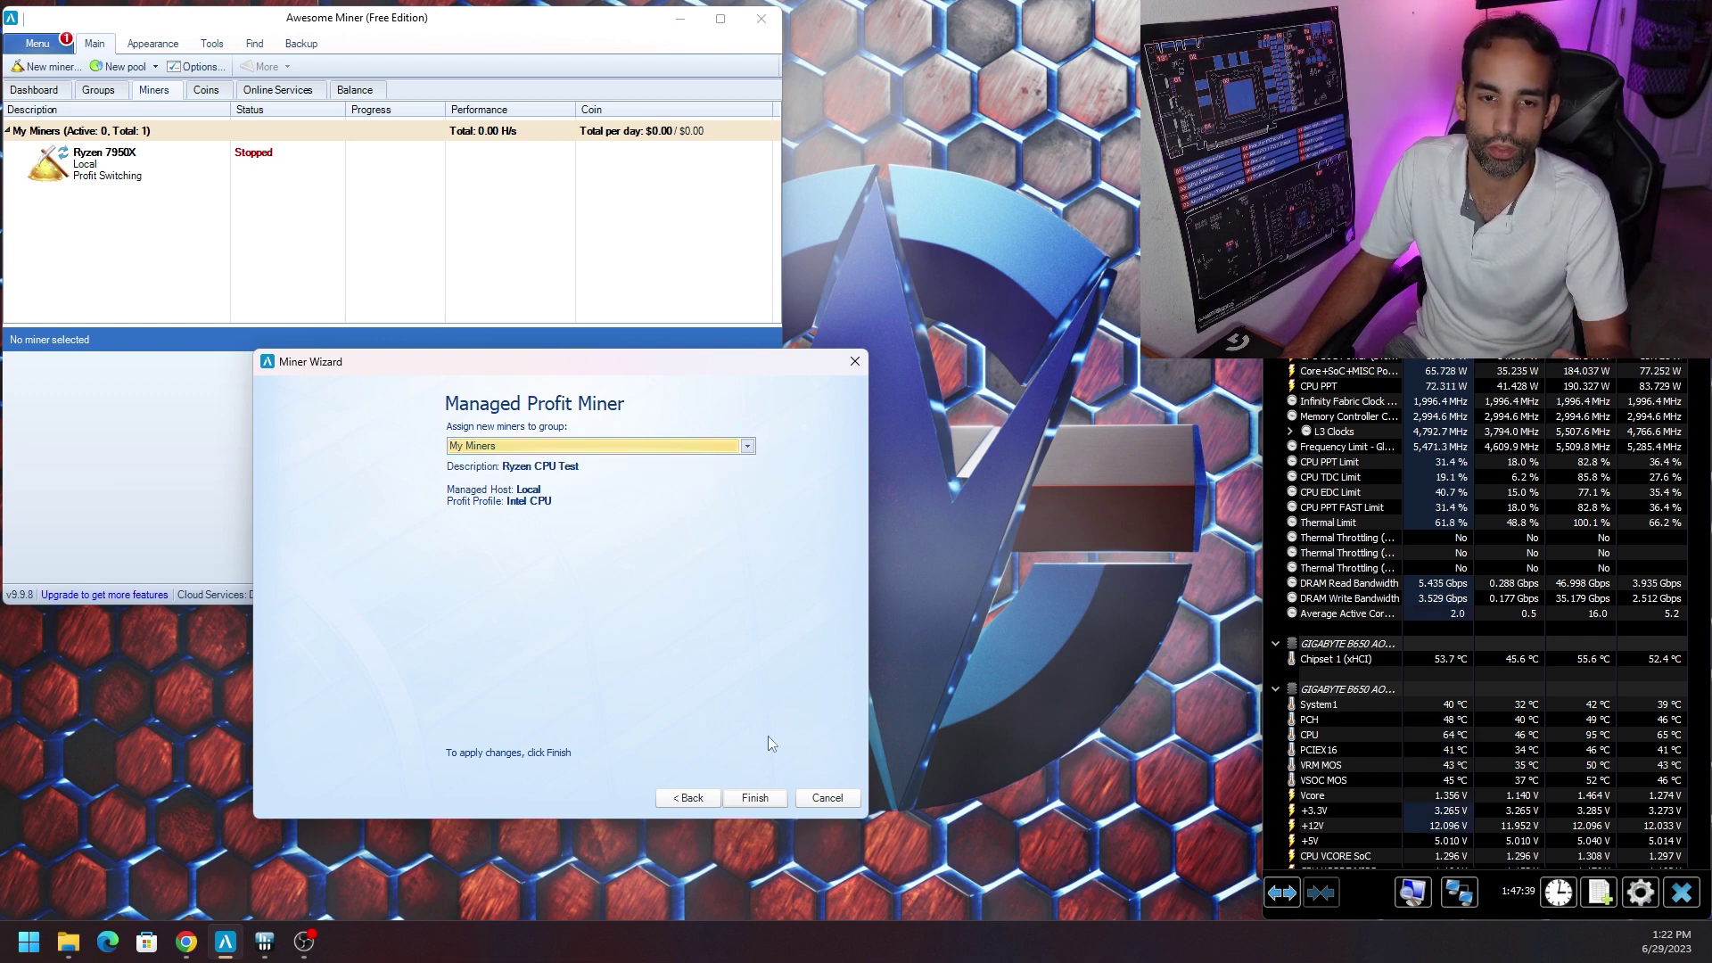
click(755, 798)
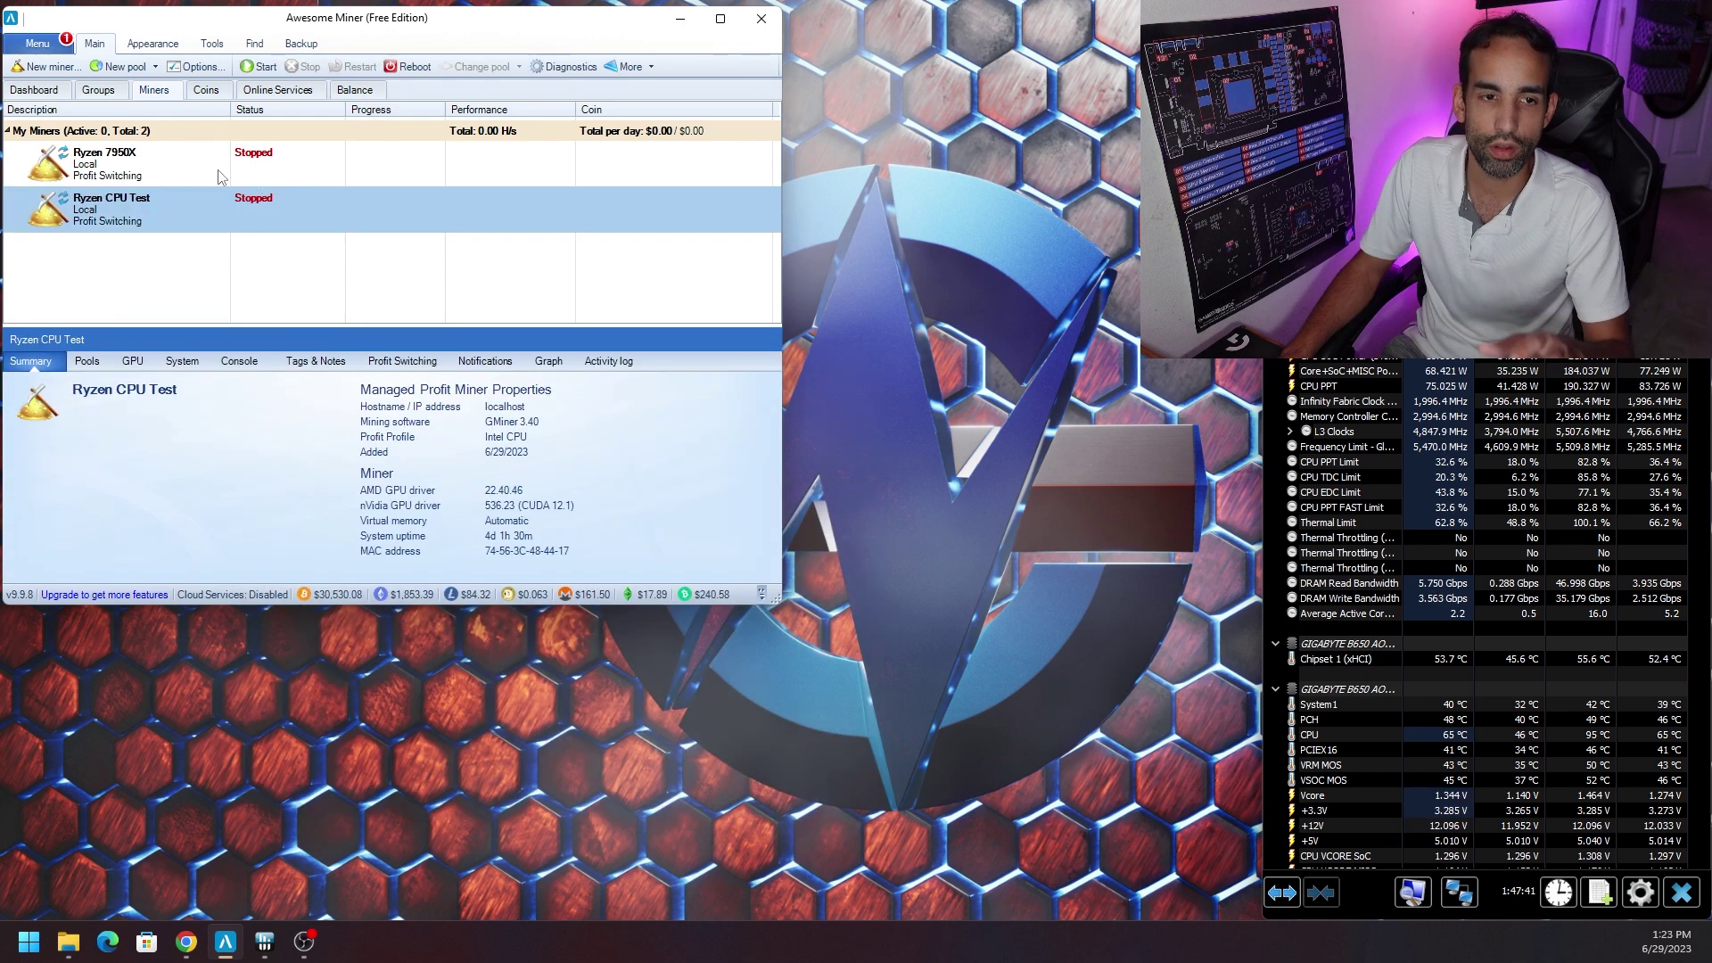
Open Options on the Profit Switching page and move the window aside to reveal the miner list.
click(198, 68)
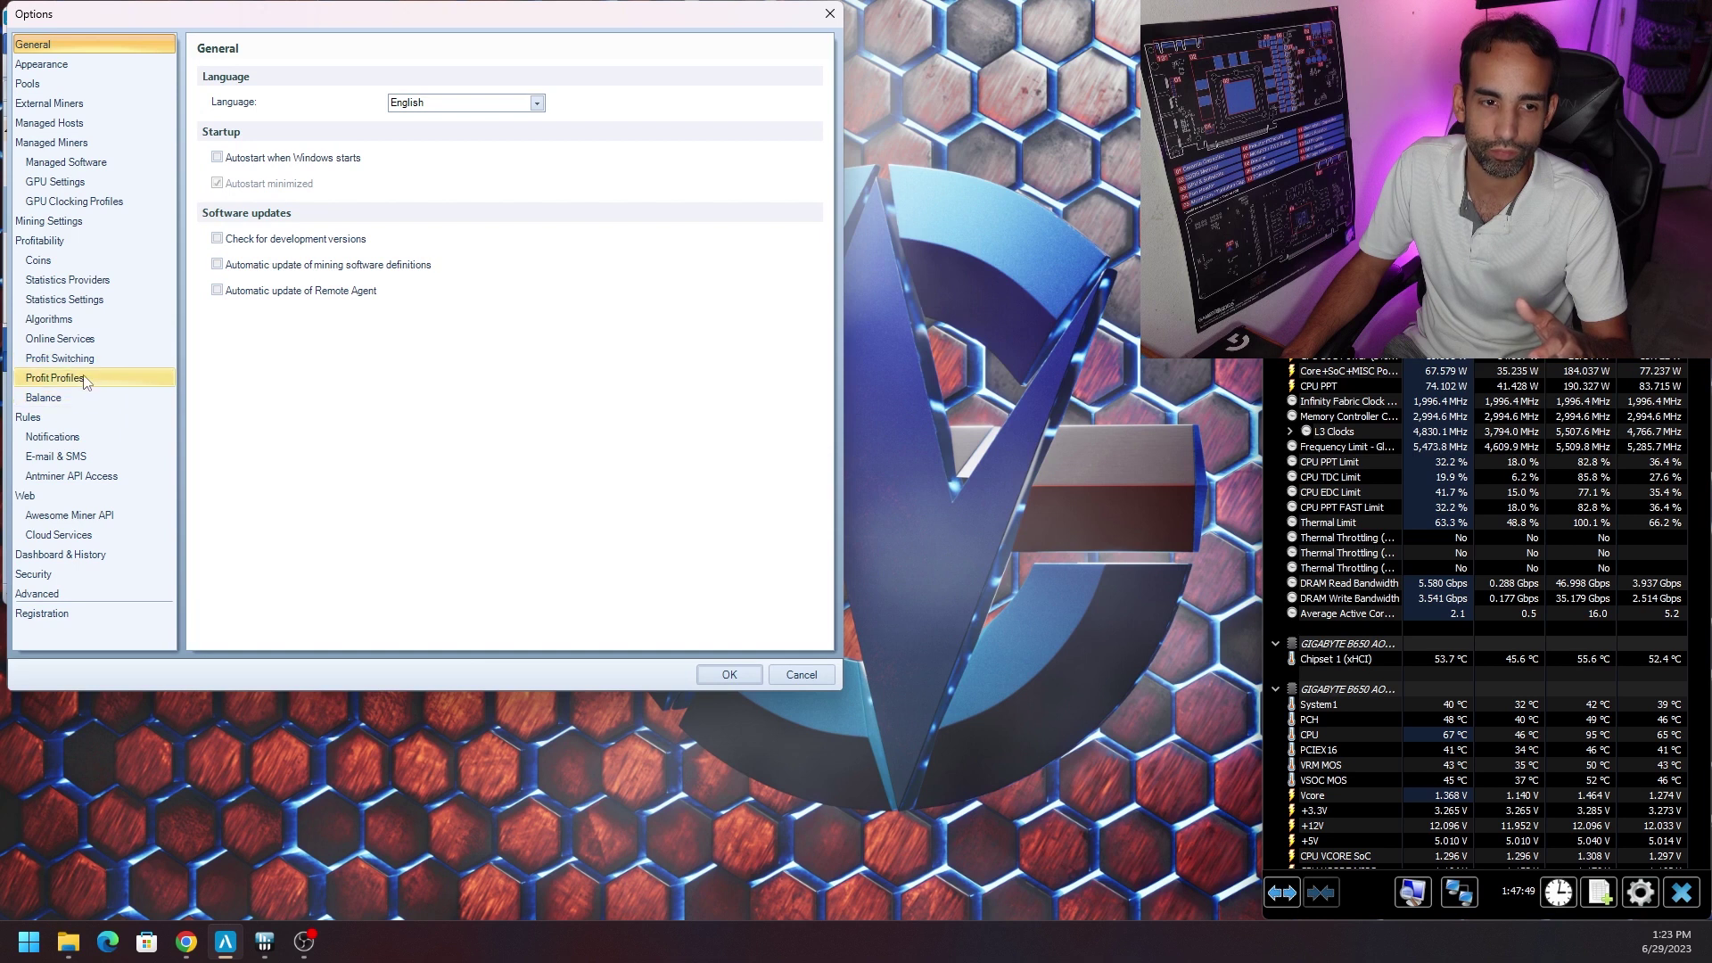
click(76, 358)
drag(411, 15, 528, 202)
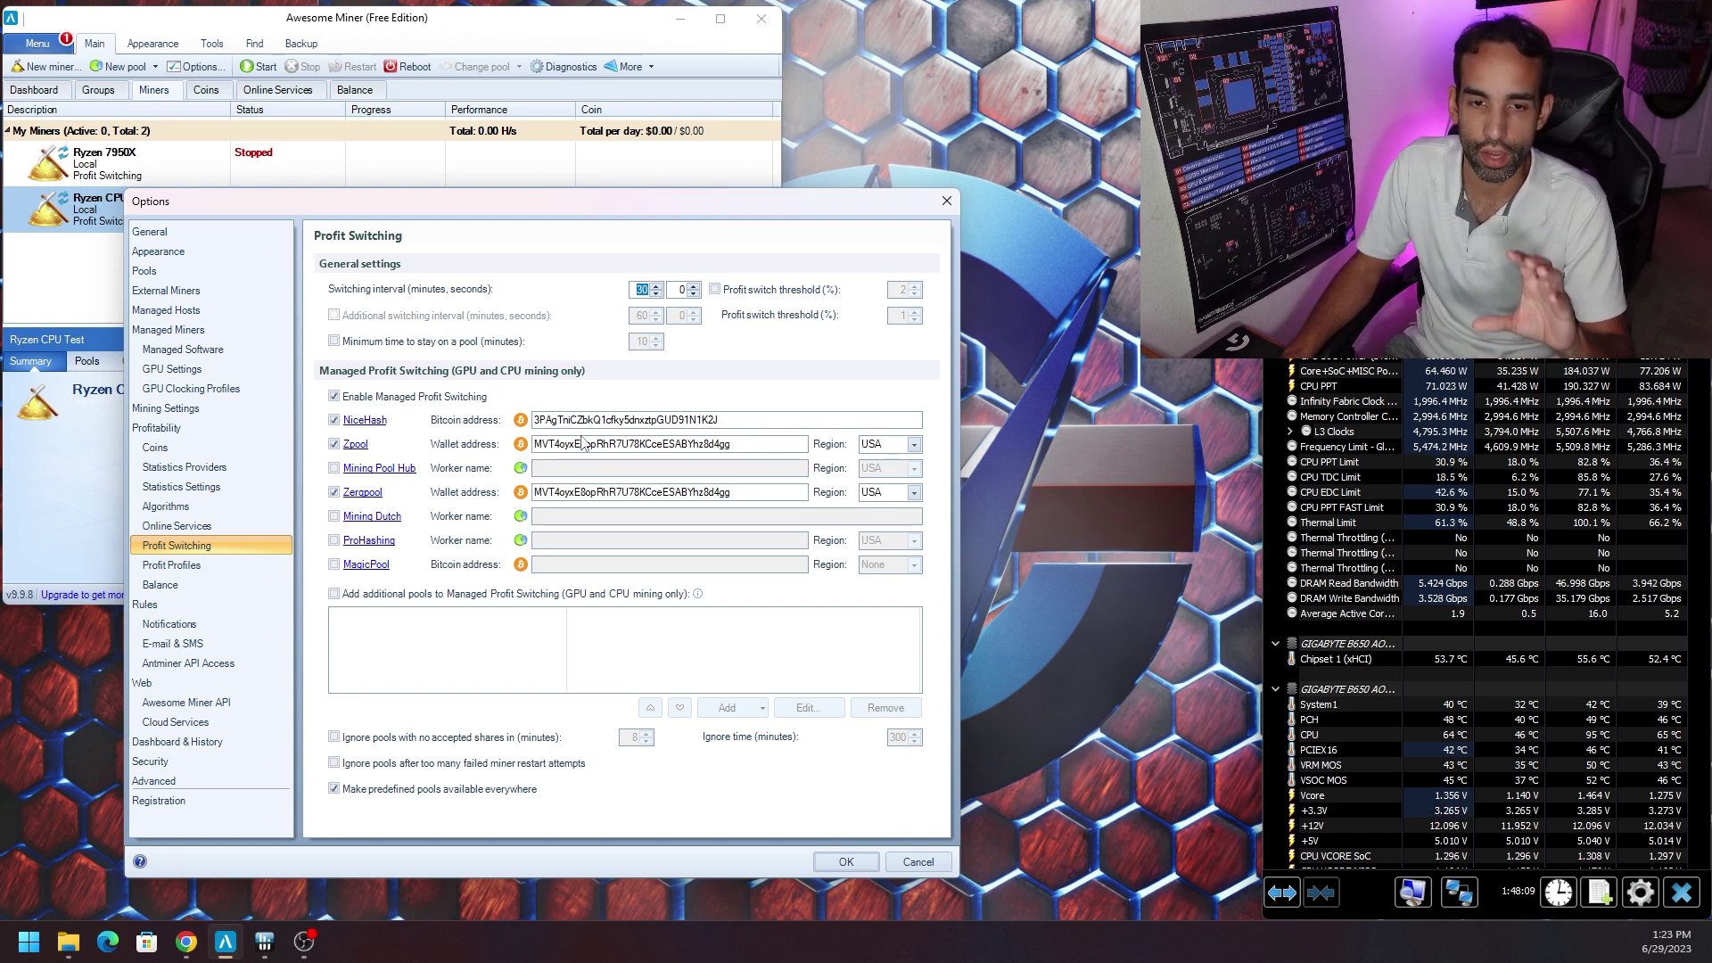
drag(801, 420, 428, 442)
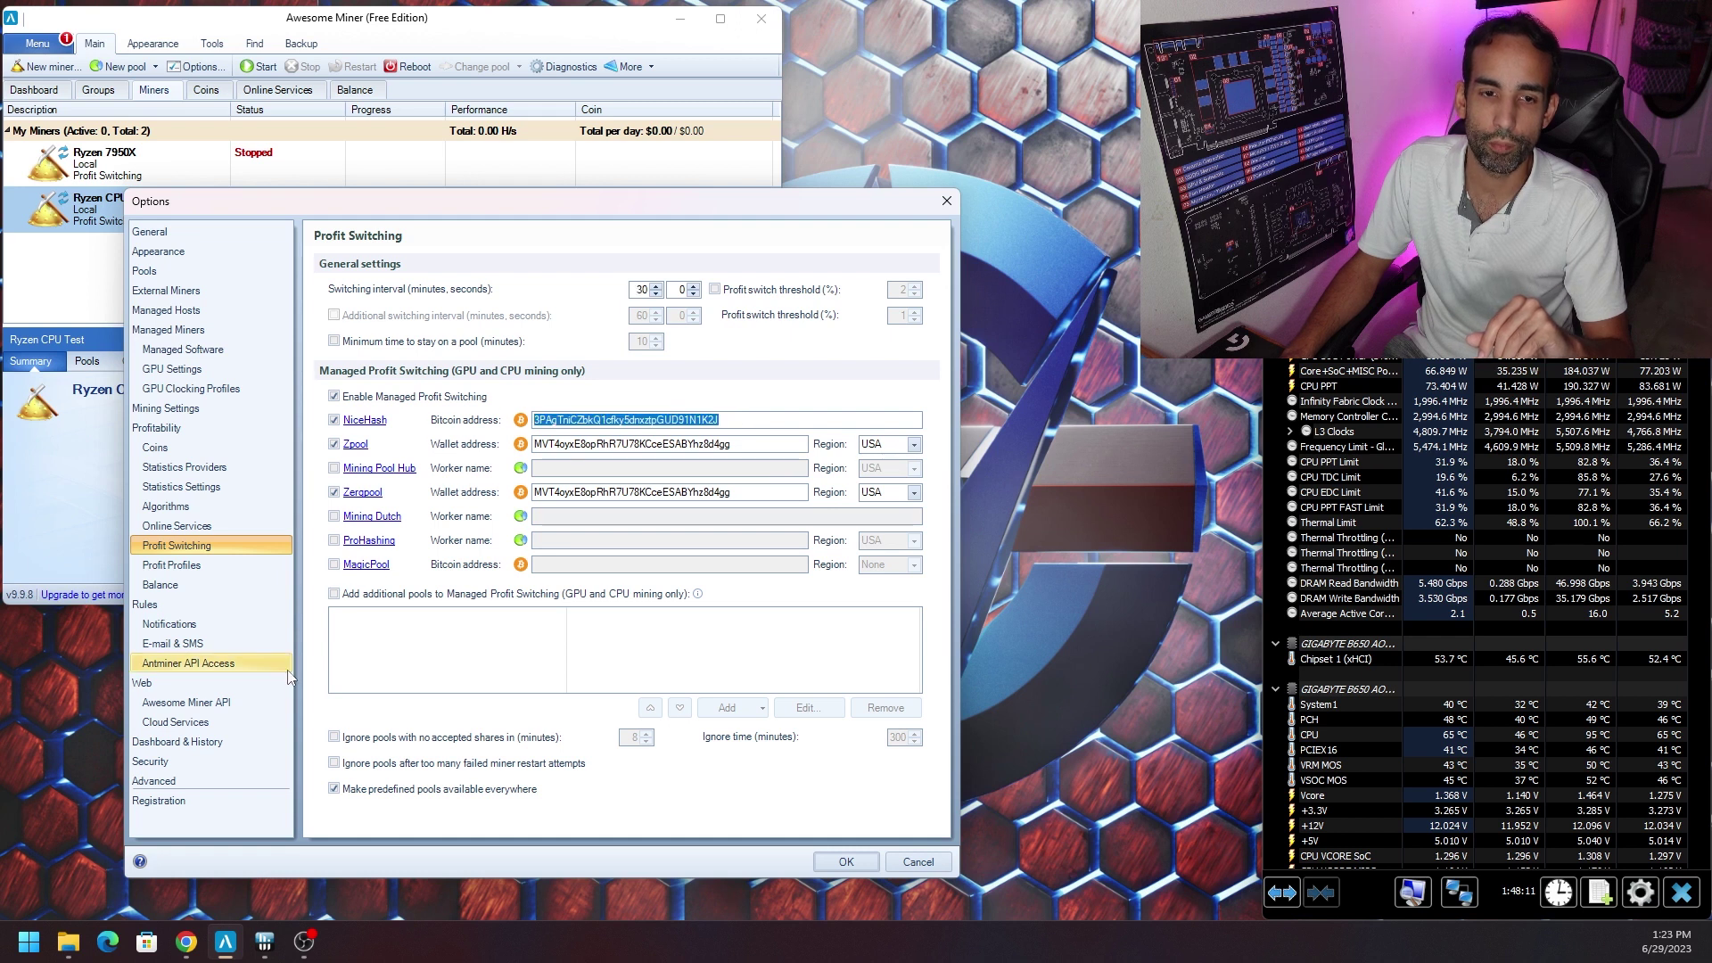
Leave the Zpool and Zergpool regions on USA, then show the Online Services list.
mouse_move(752, 609)
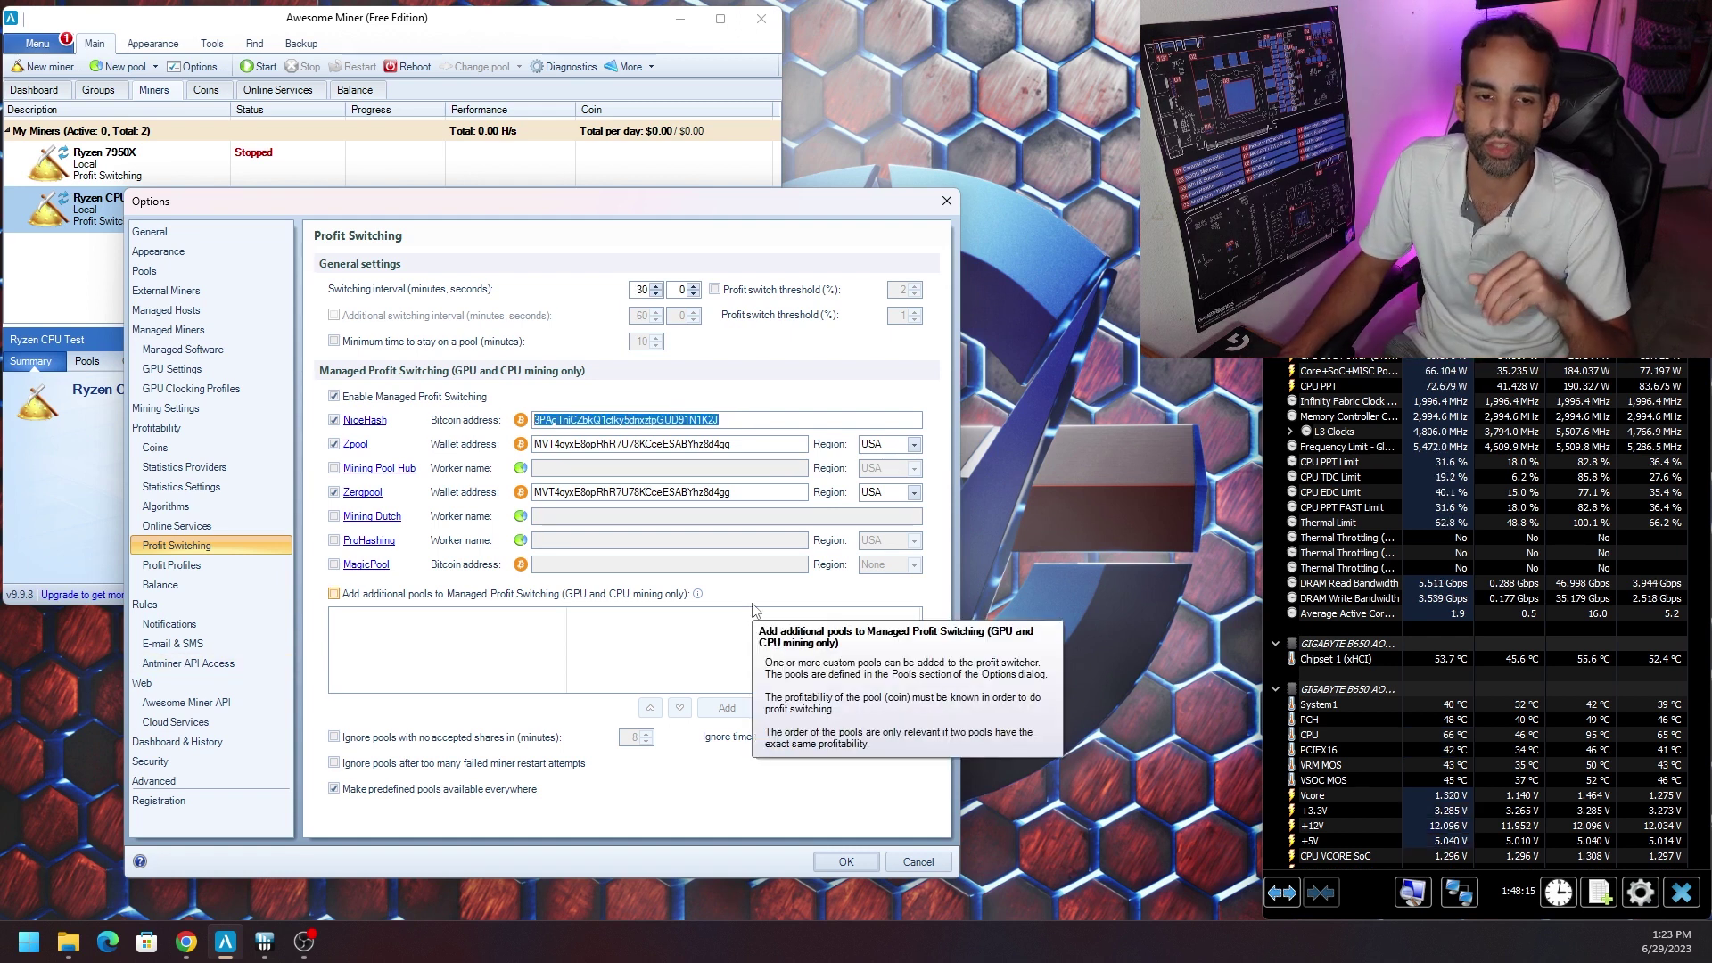
click(914, 444)
click(915, 450)
click(915, 447)
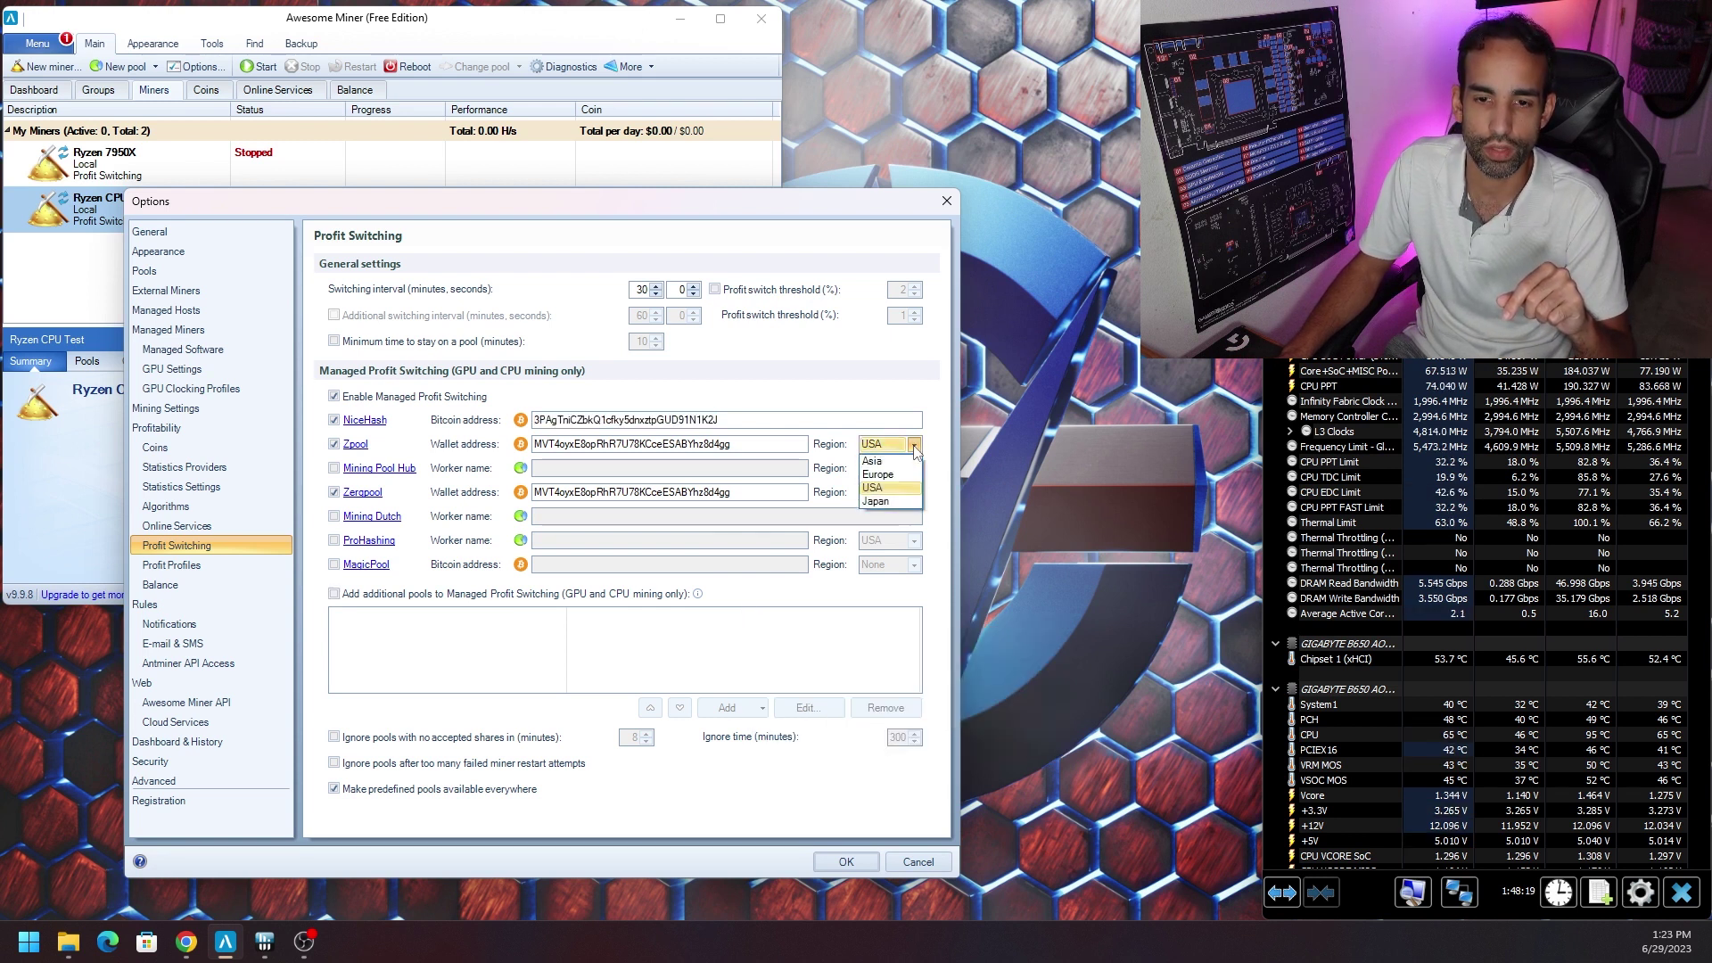
click(915, 448)
click(914, 493)
click(913, 495)
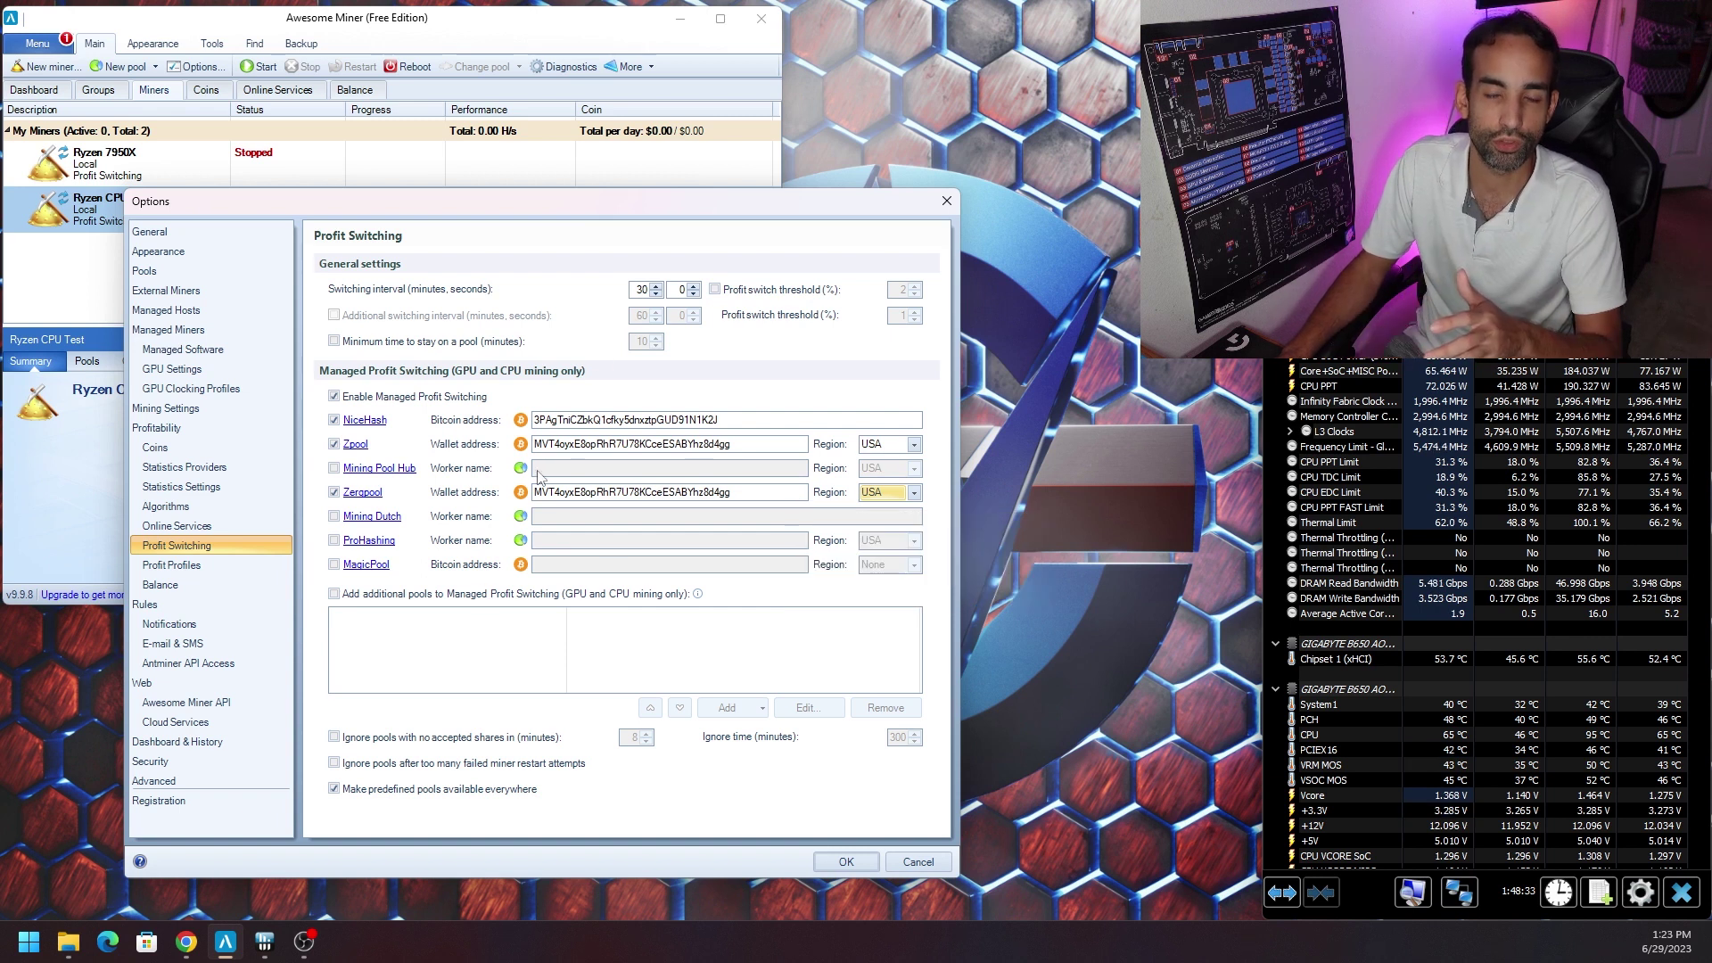
click(194, 528)
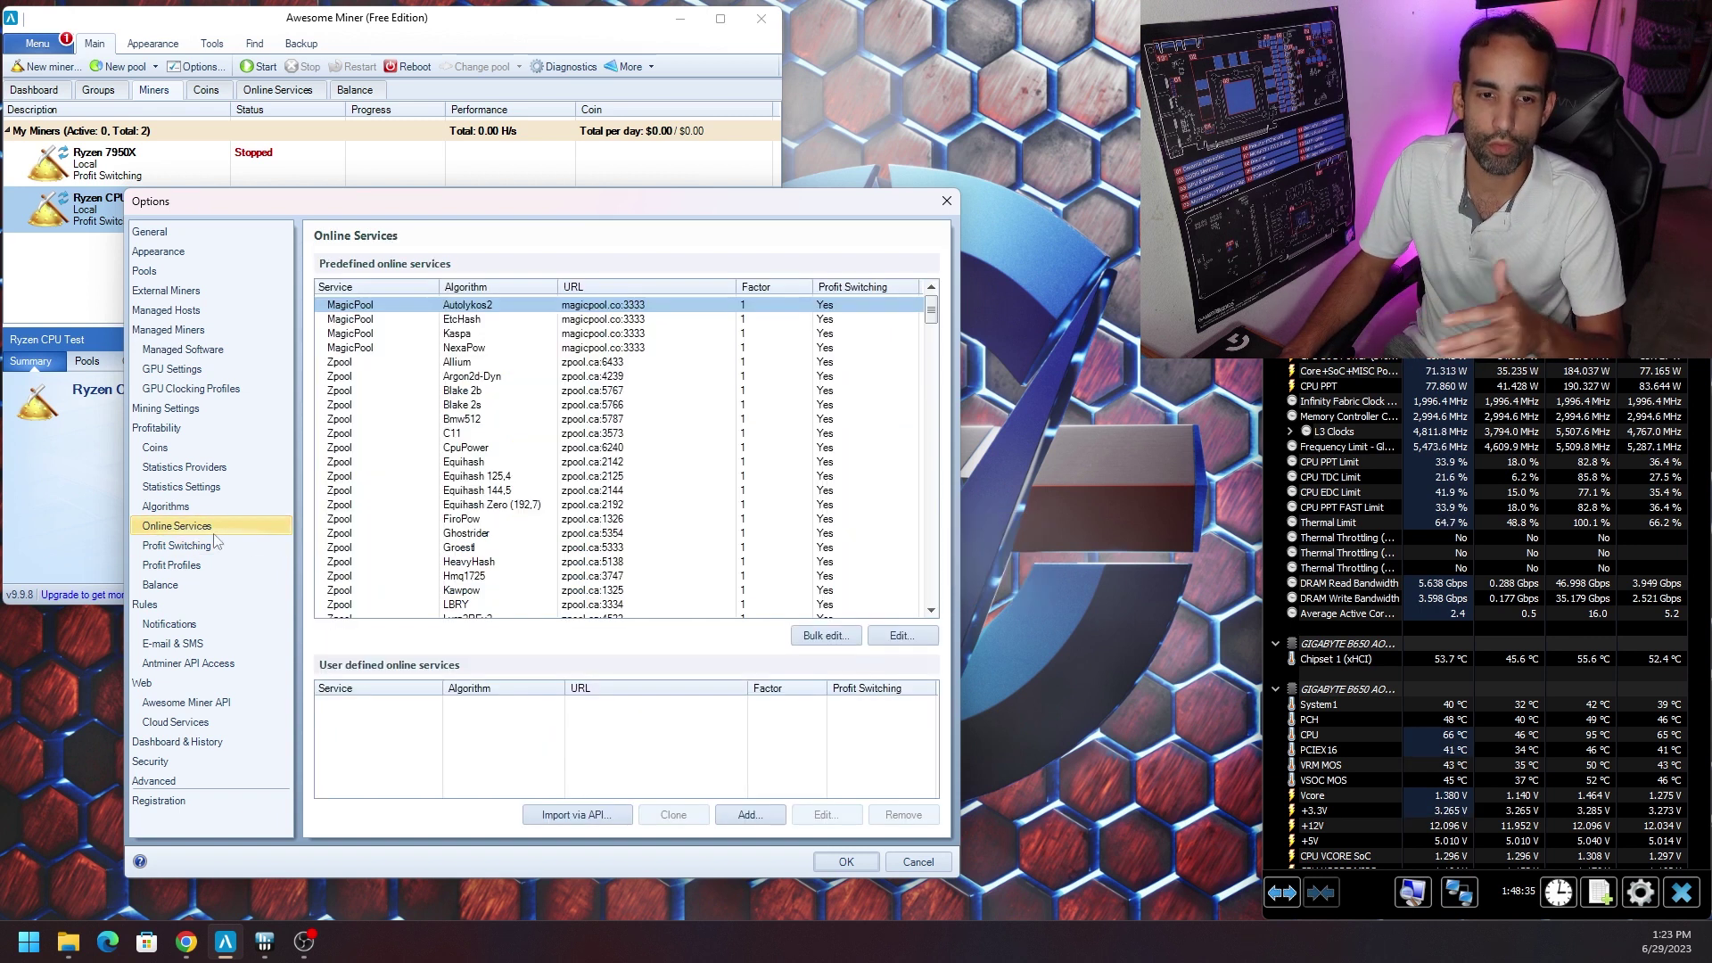
Select the Zpool services from Allium through YespowerUrx.
click(396, 362)
scroll(621, 452, down, 4)
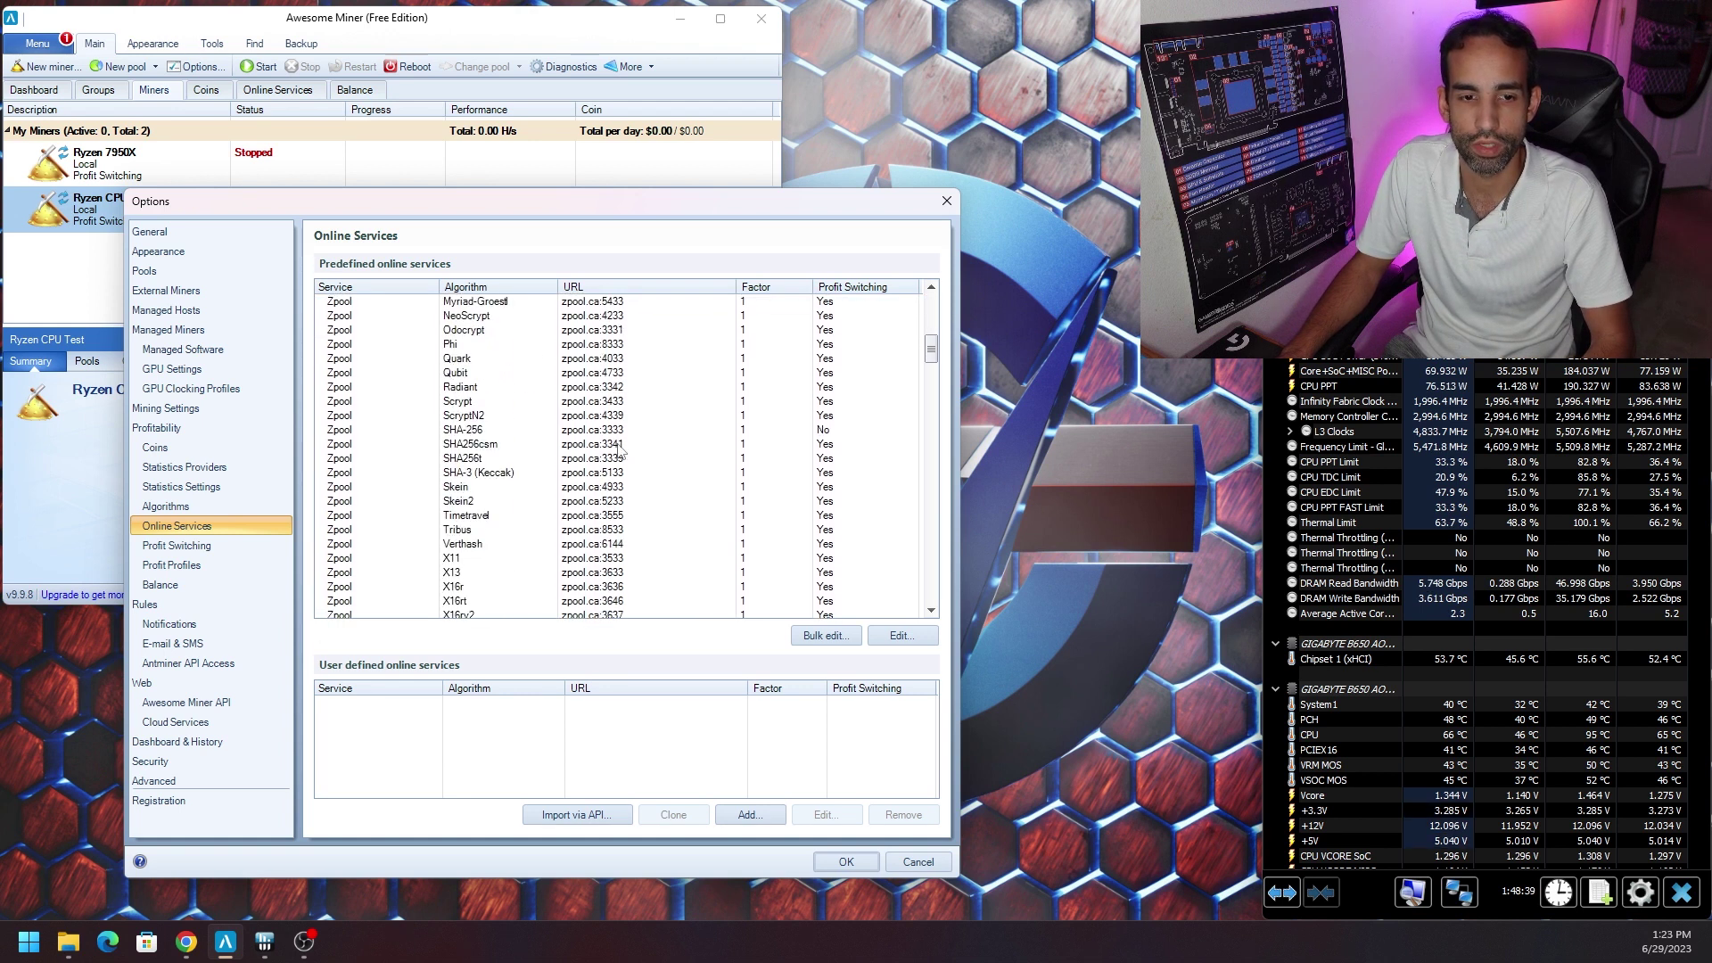
scroll(622, 450, down, 7)
shift+click(427, 522)
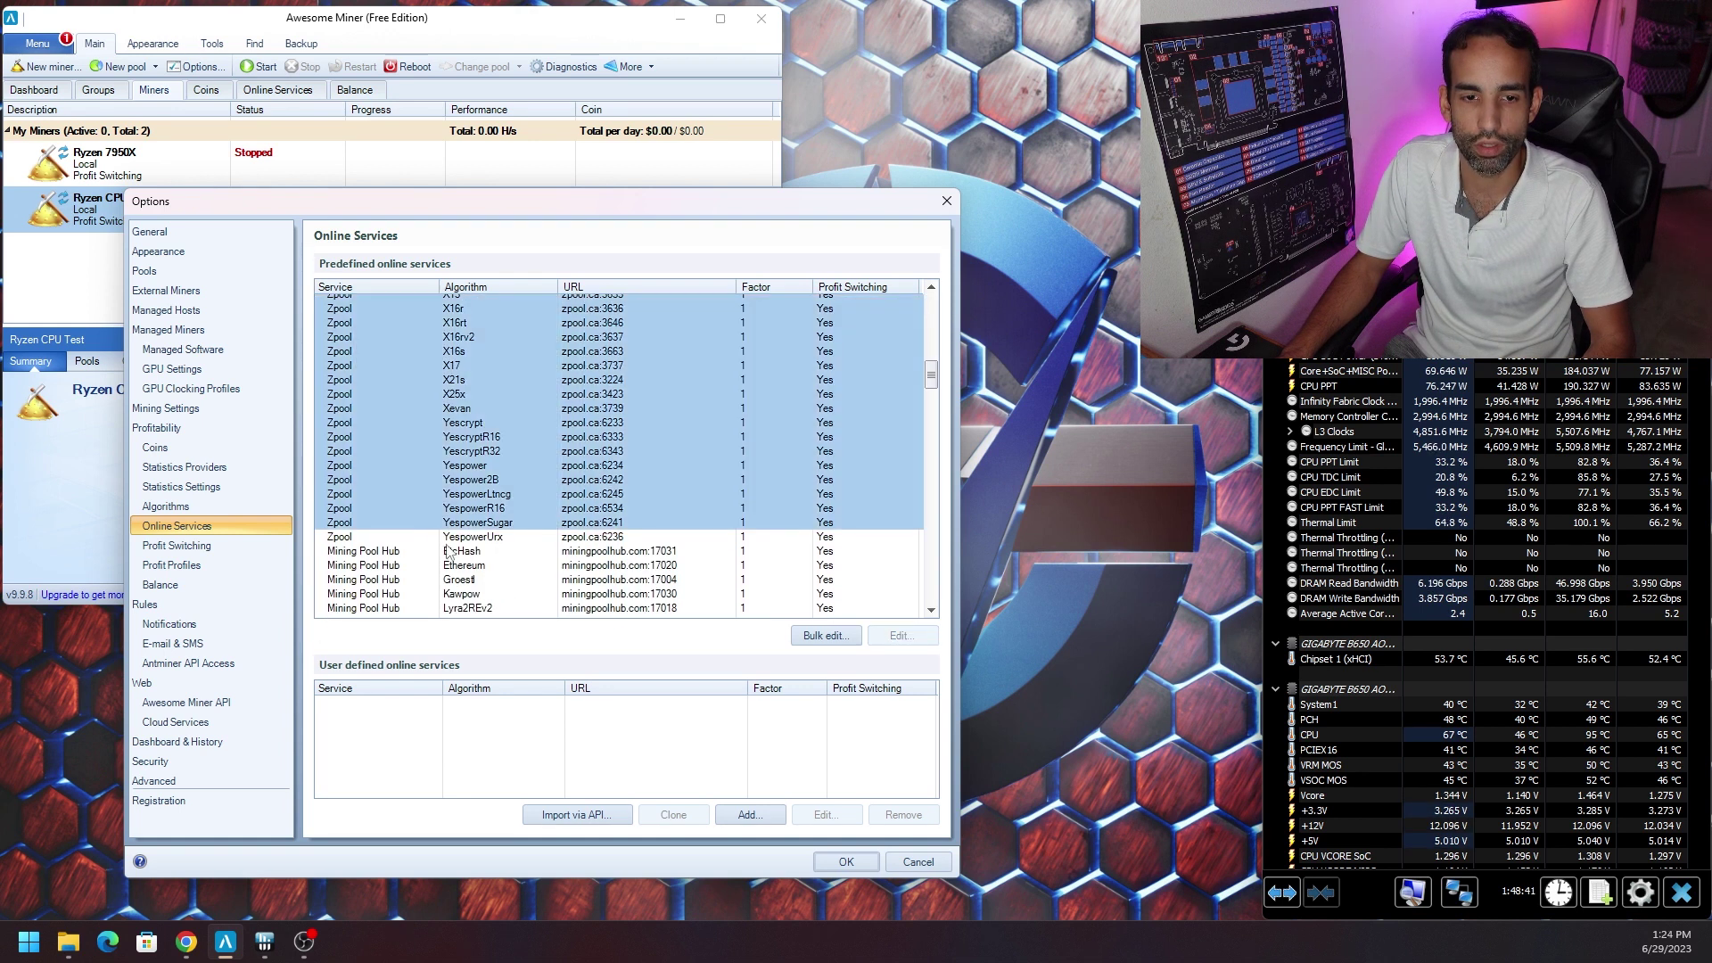
shift+click(505, 540)
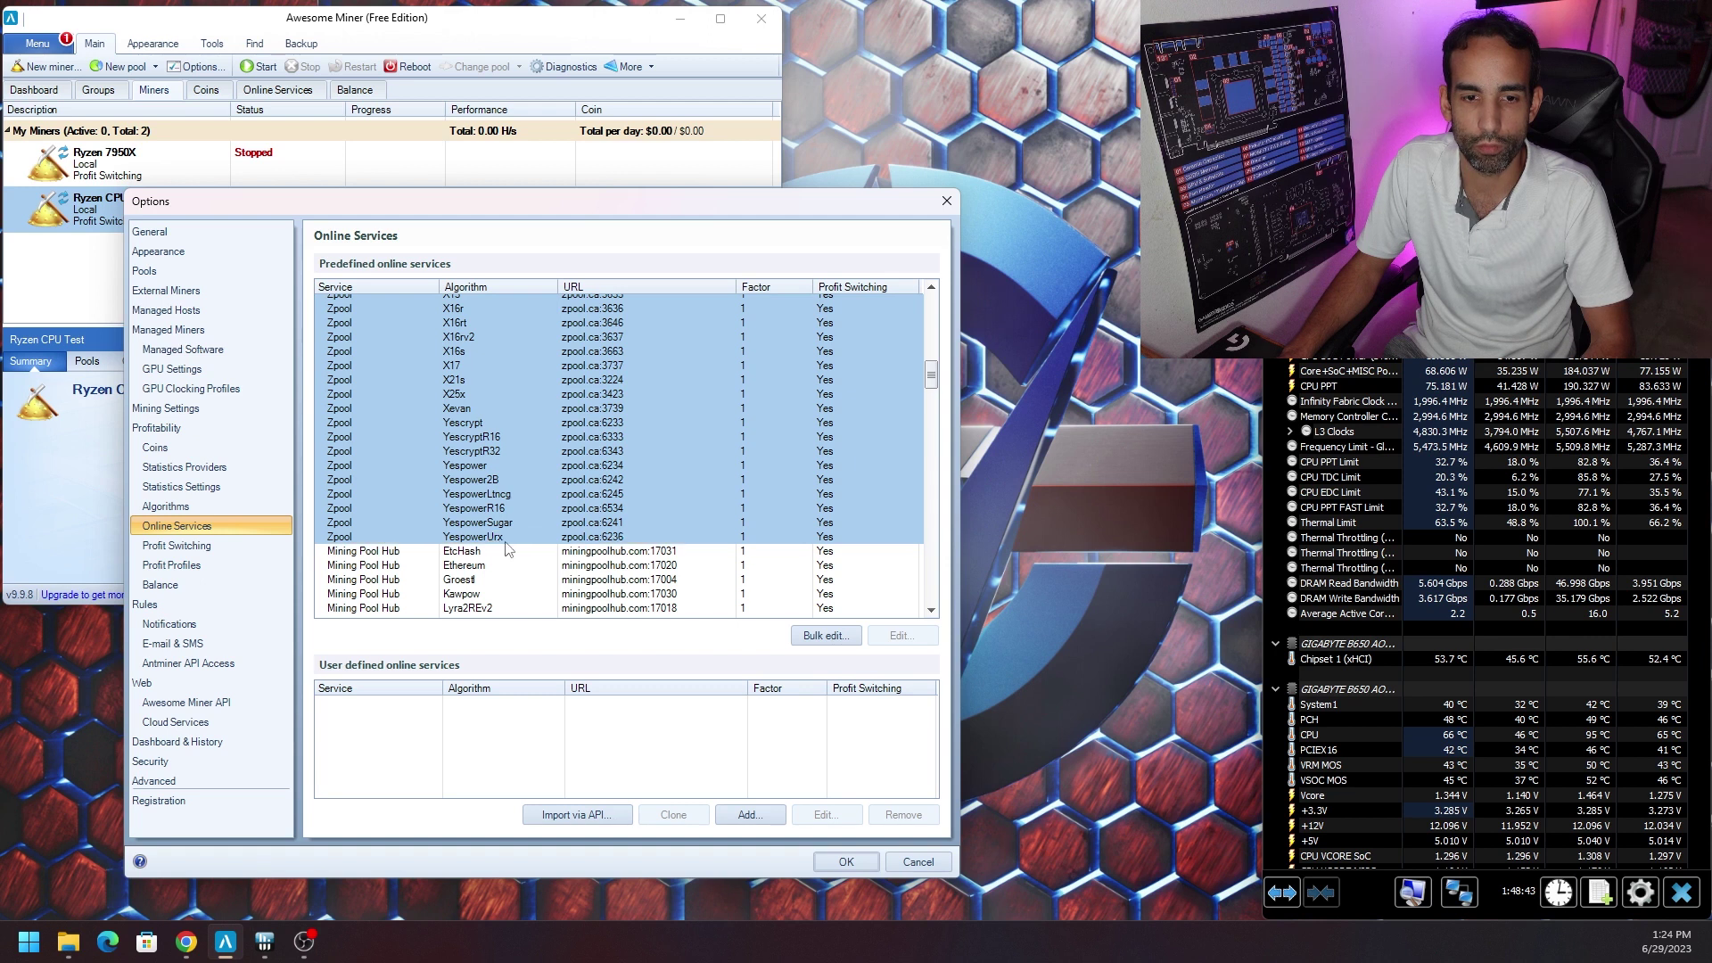
Bulk-edit their password to c=LTC, then bring up Chrome's Zergpool page.
click(825, 635)
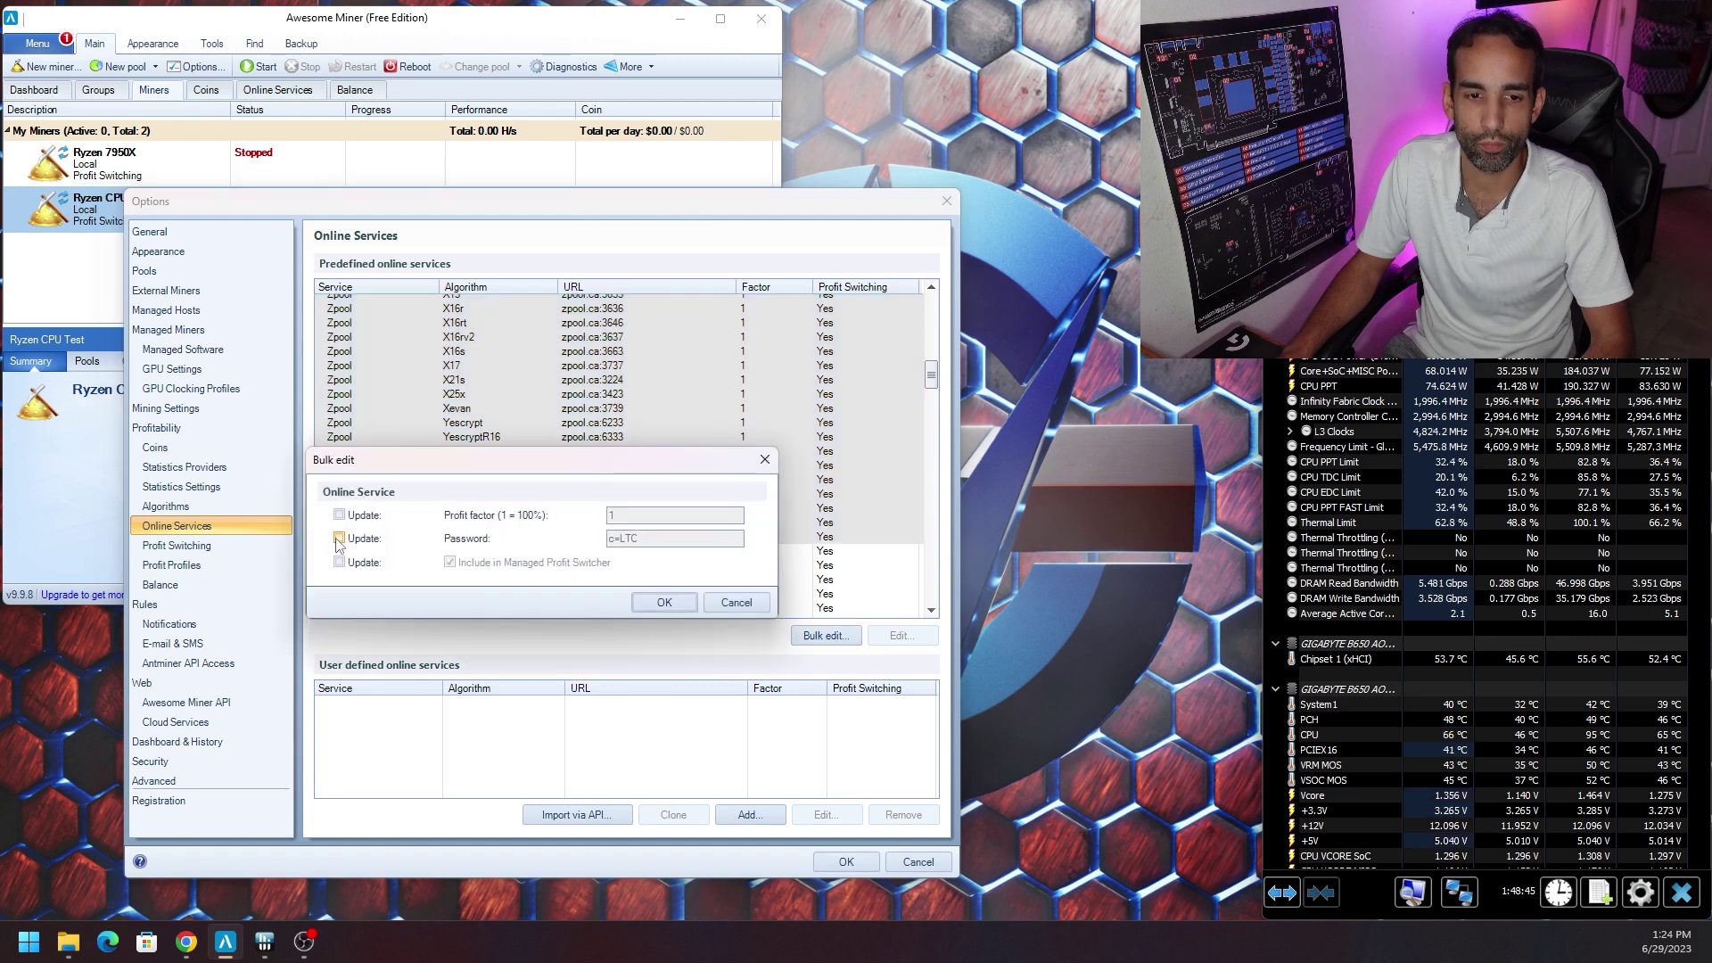
click(339, 538)
drag(668, 539, 605, 539)
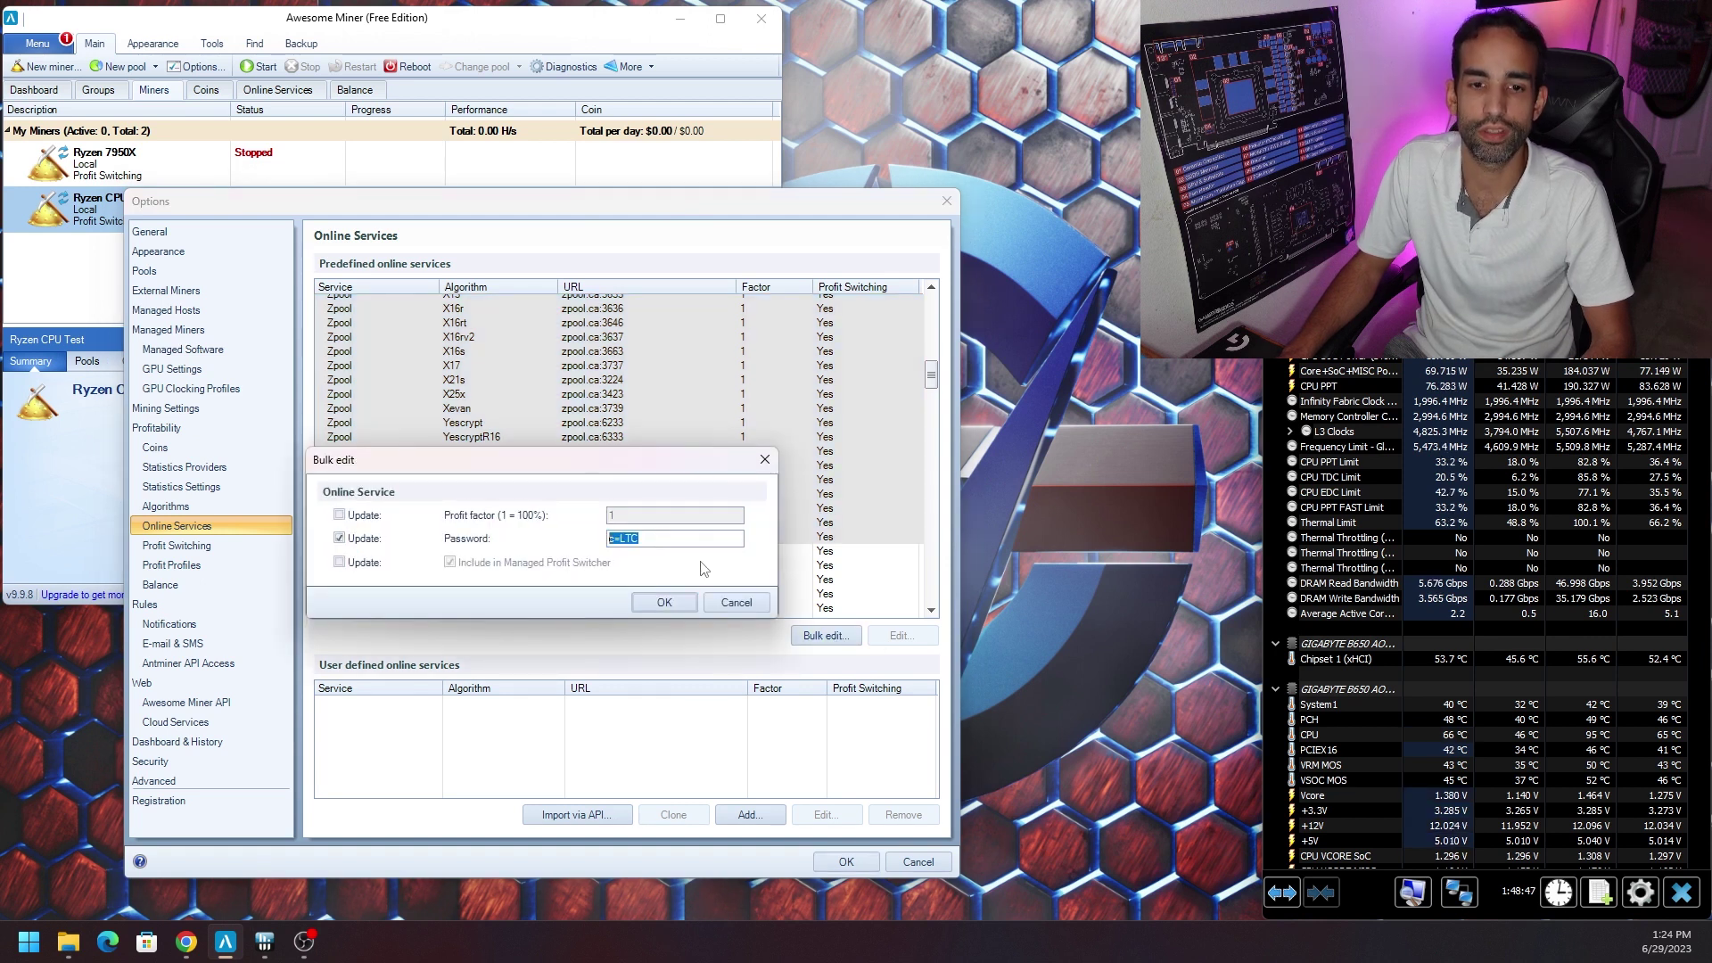
key(alt+Tab)
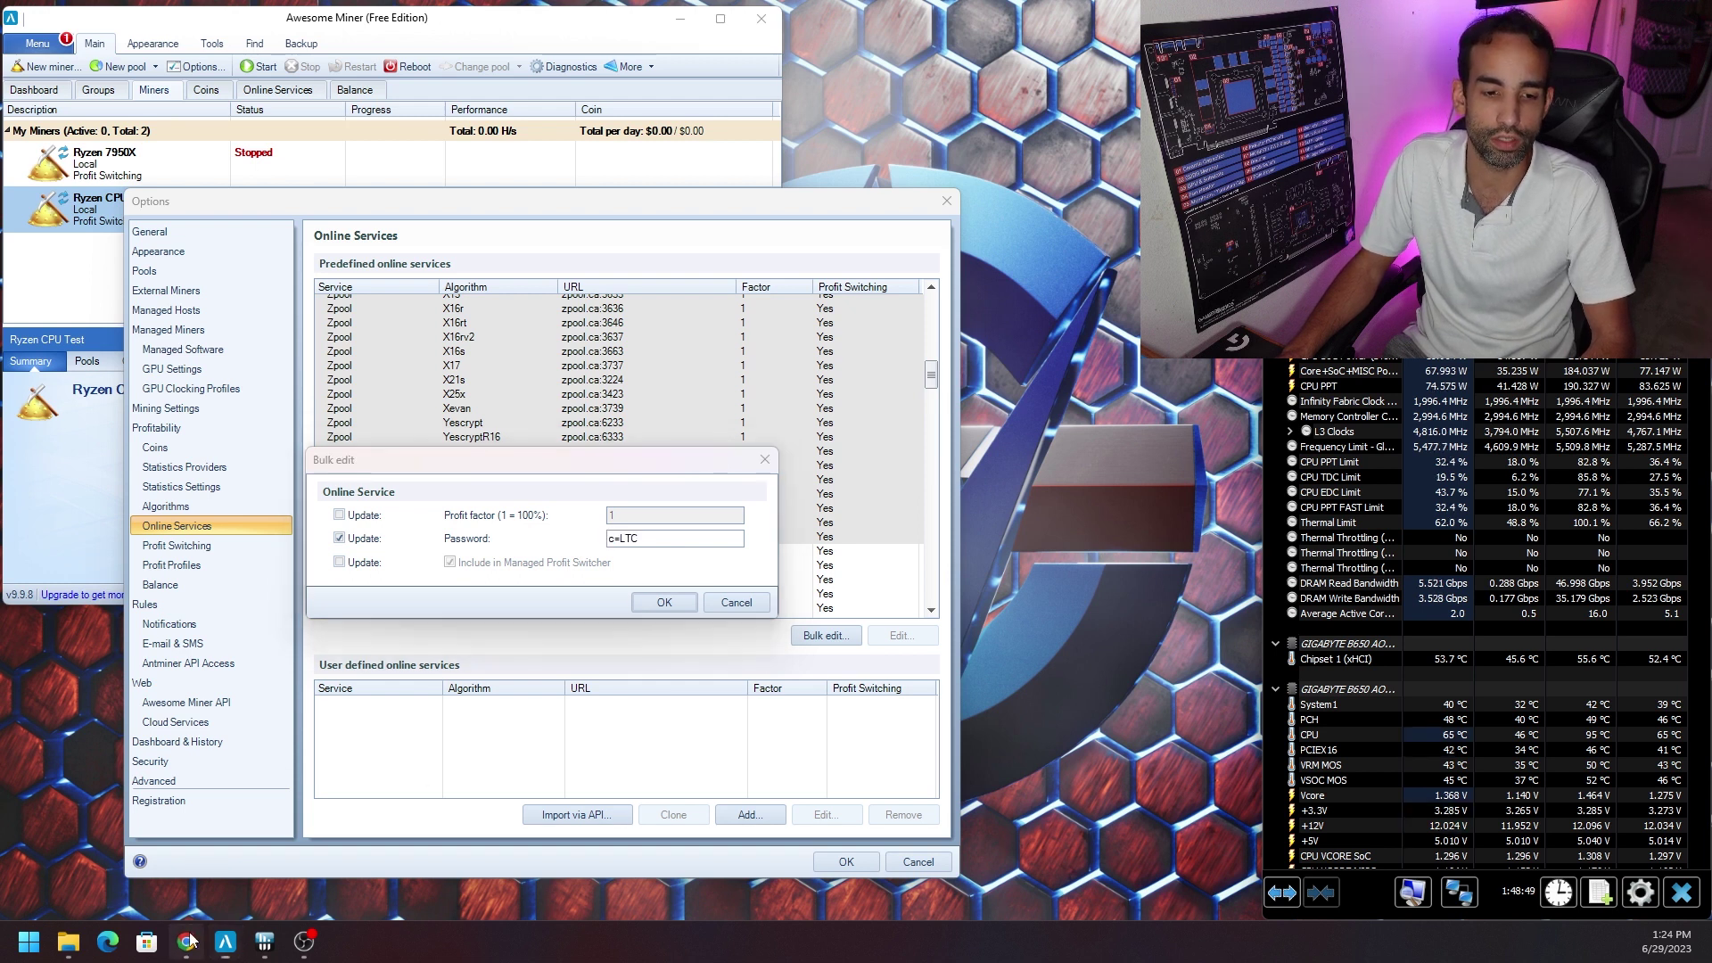
click(294, 15)
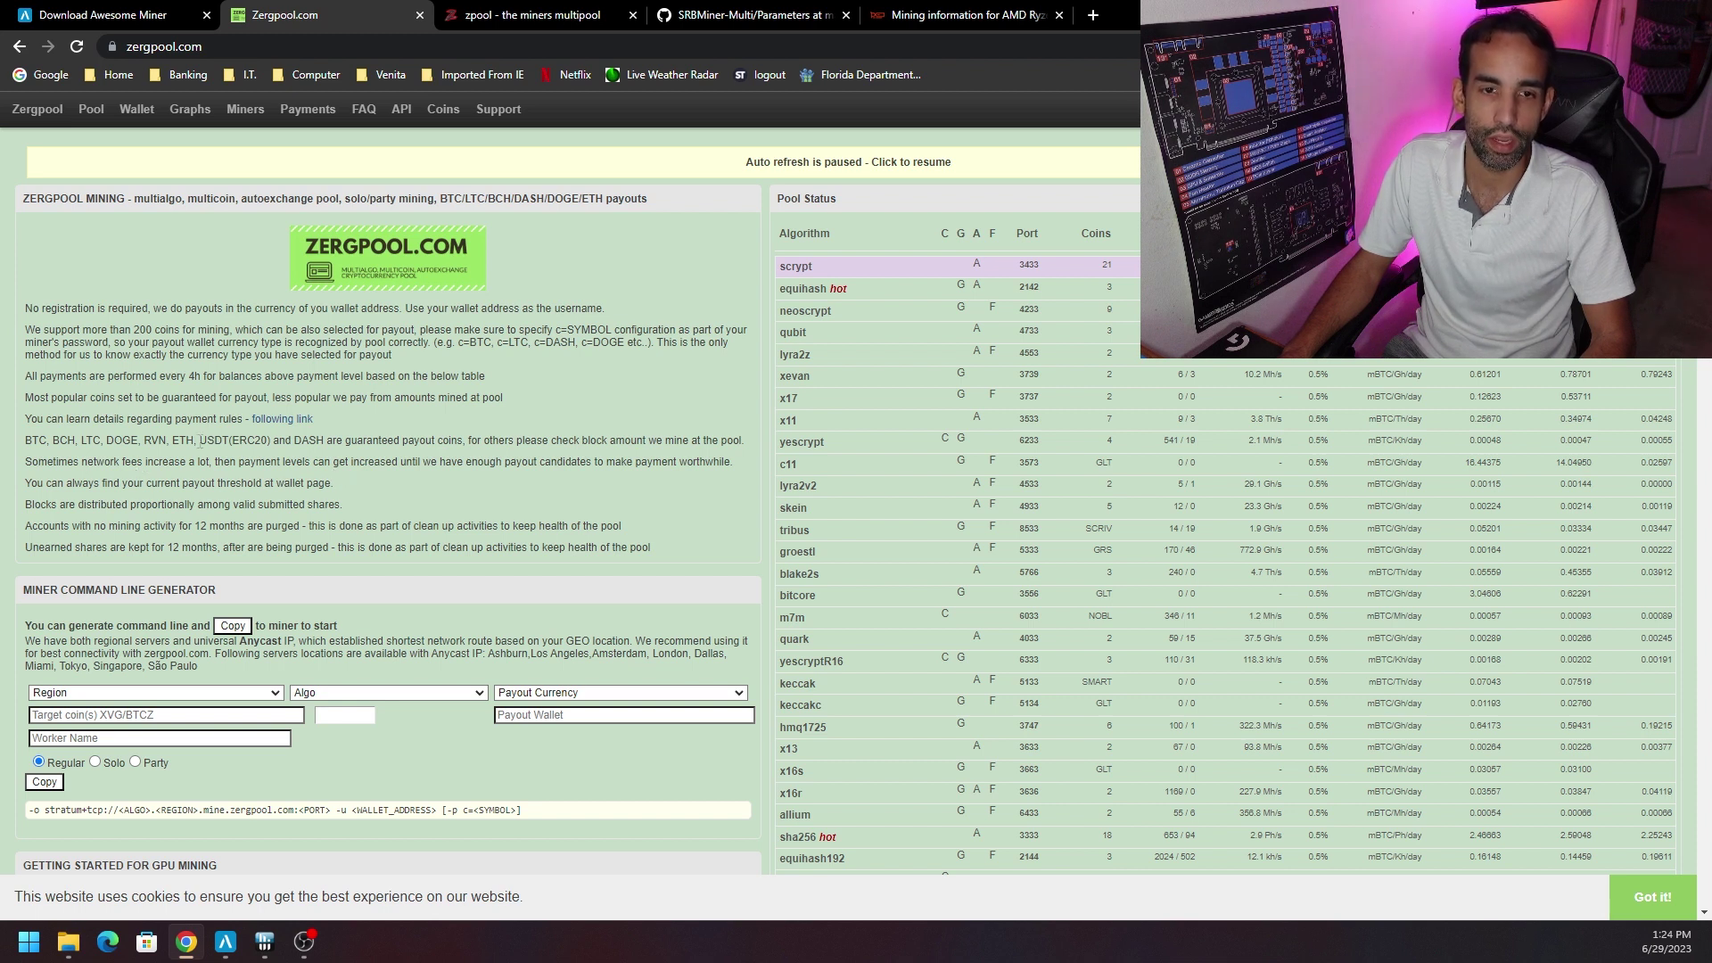
Compare the zpool payout details with Zergpool's list of guaranteed payout coins.
click(439, 16)
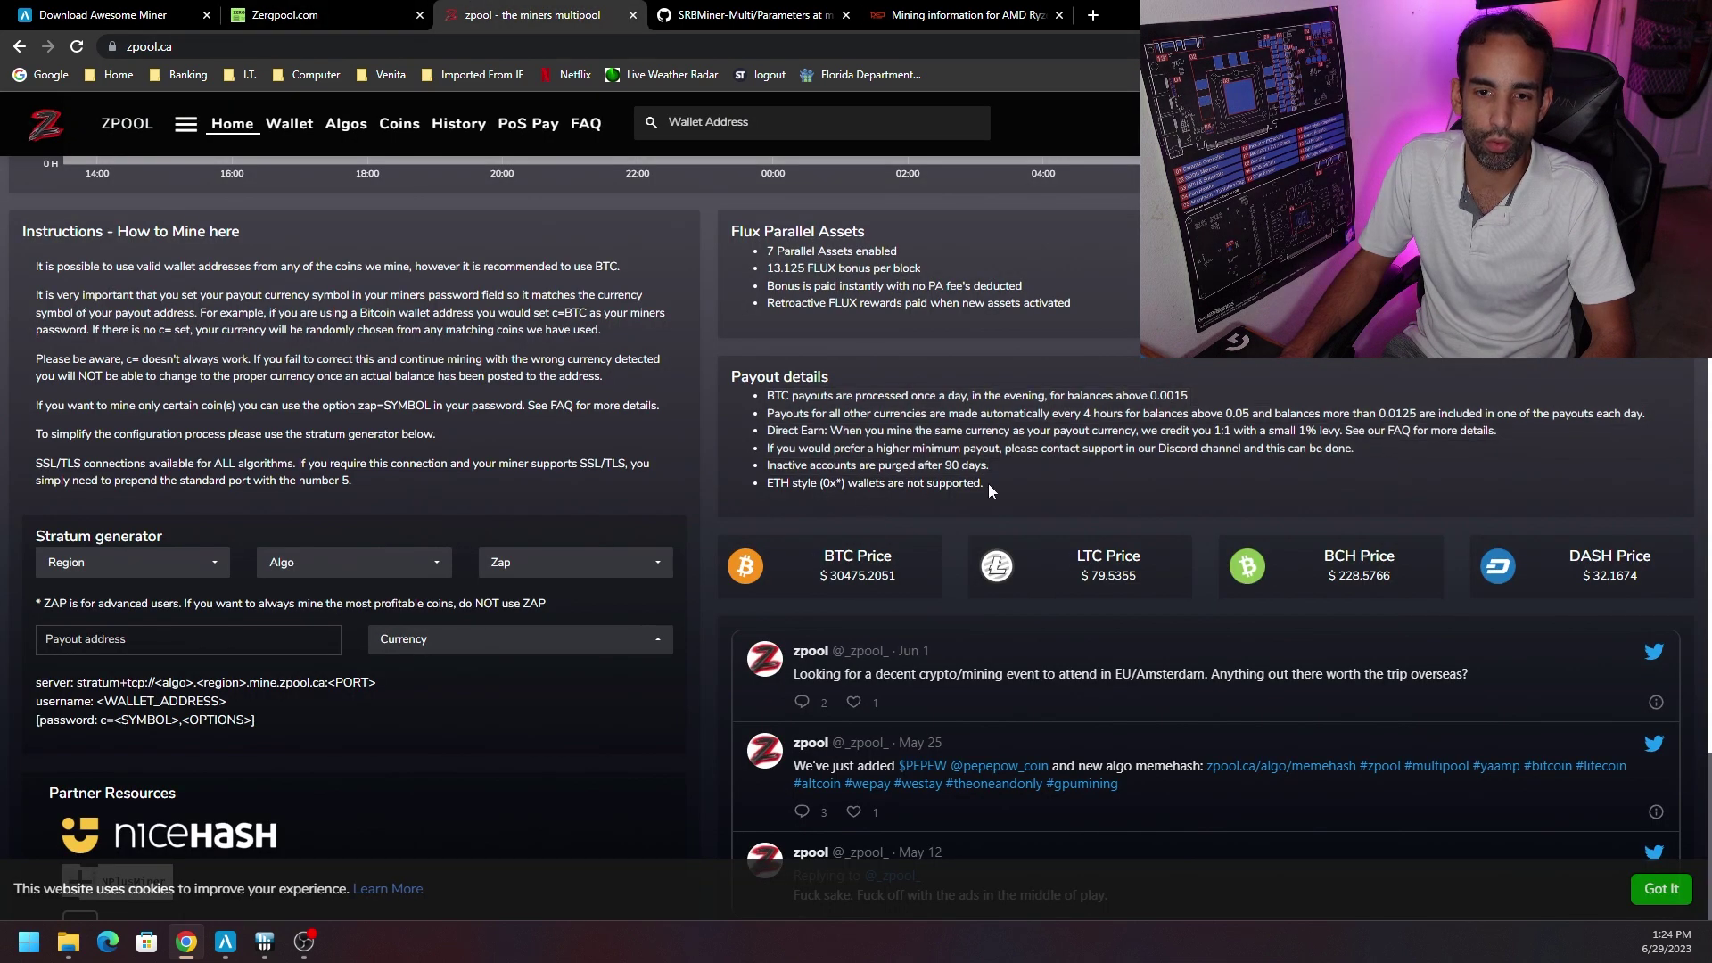
drag(988, 483, 736, 394)
click(361, 10)
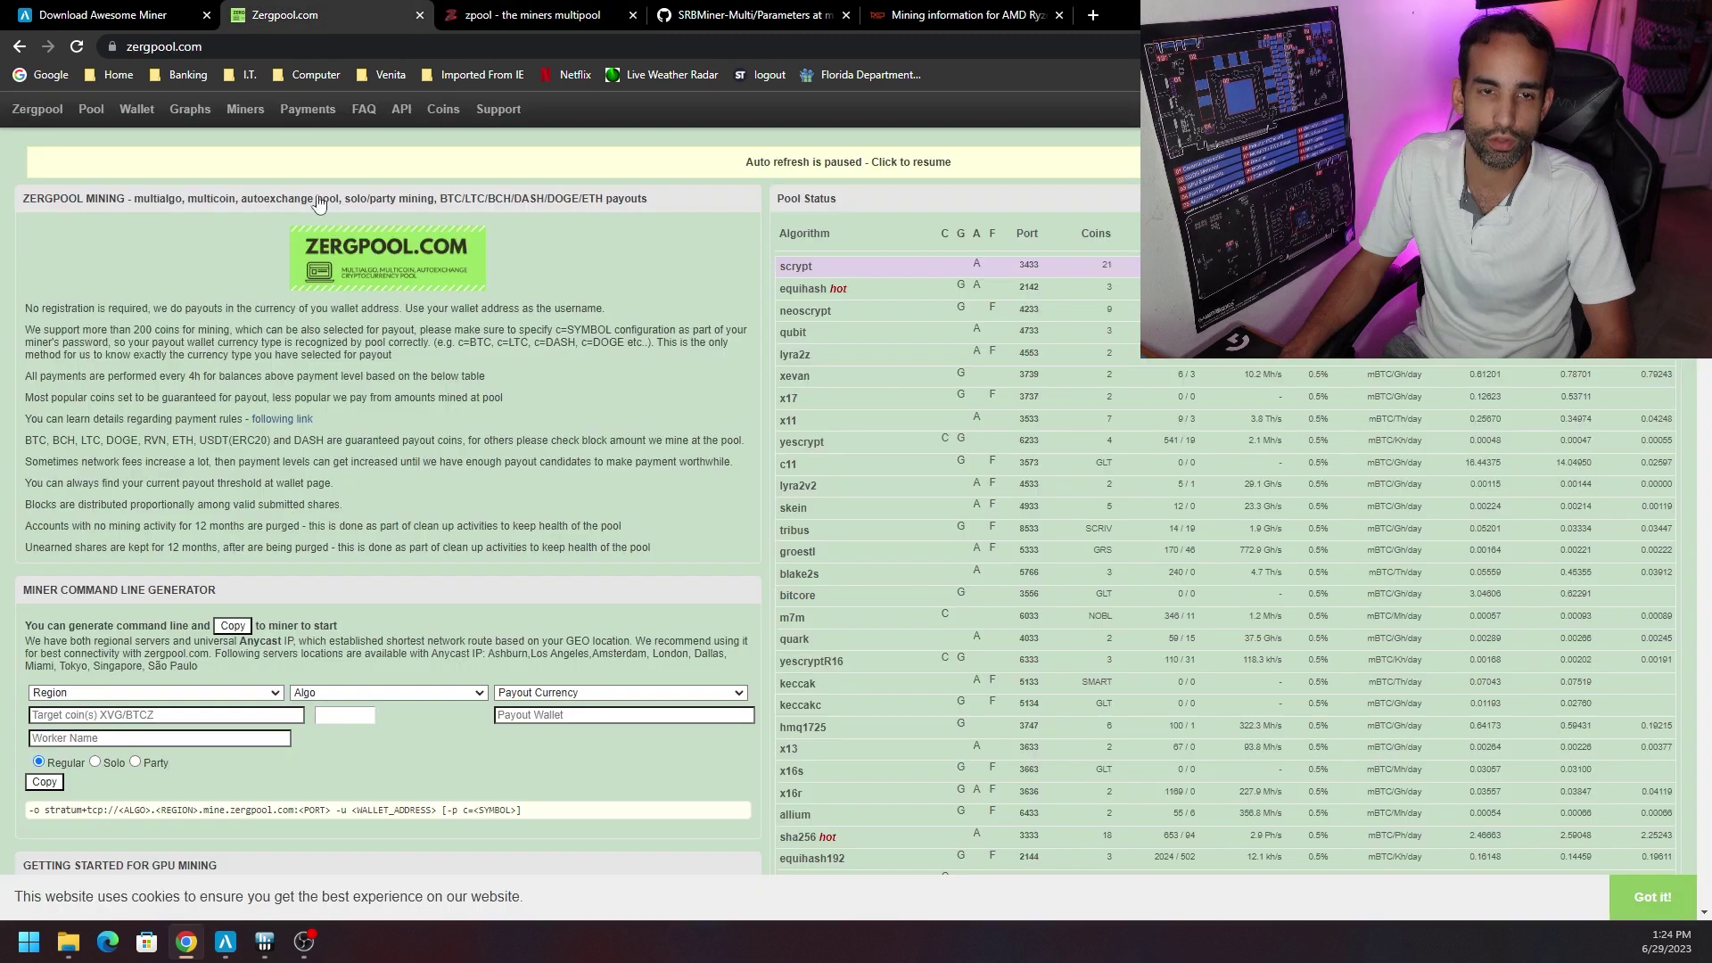
drag(43, 435, 275, 455)
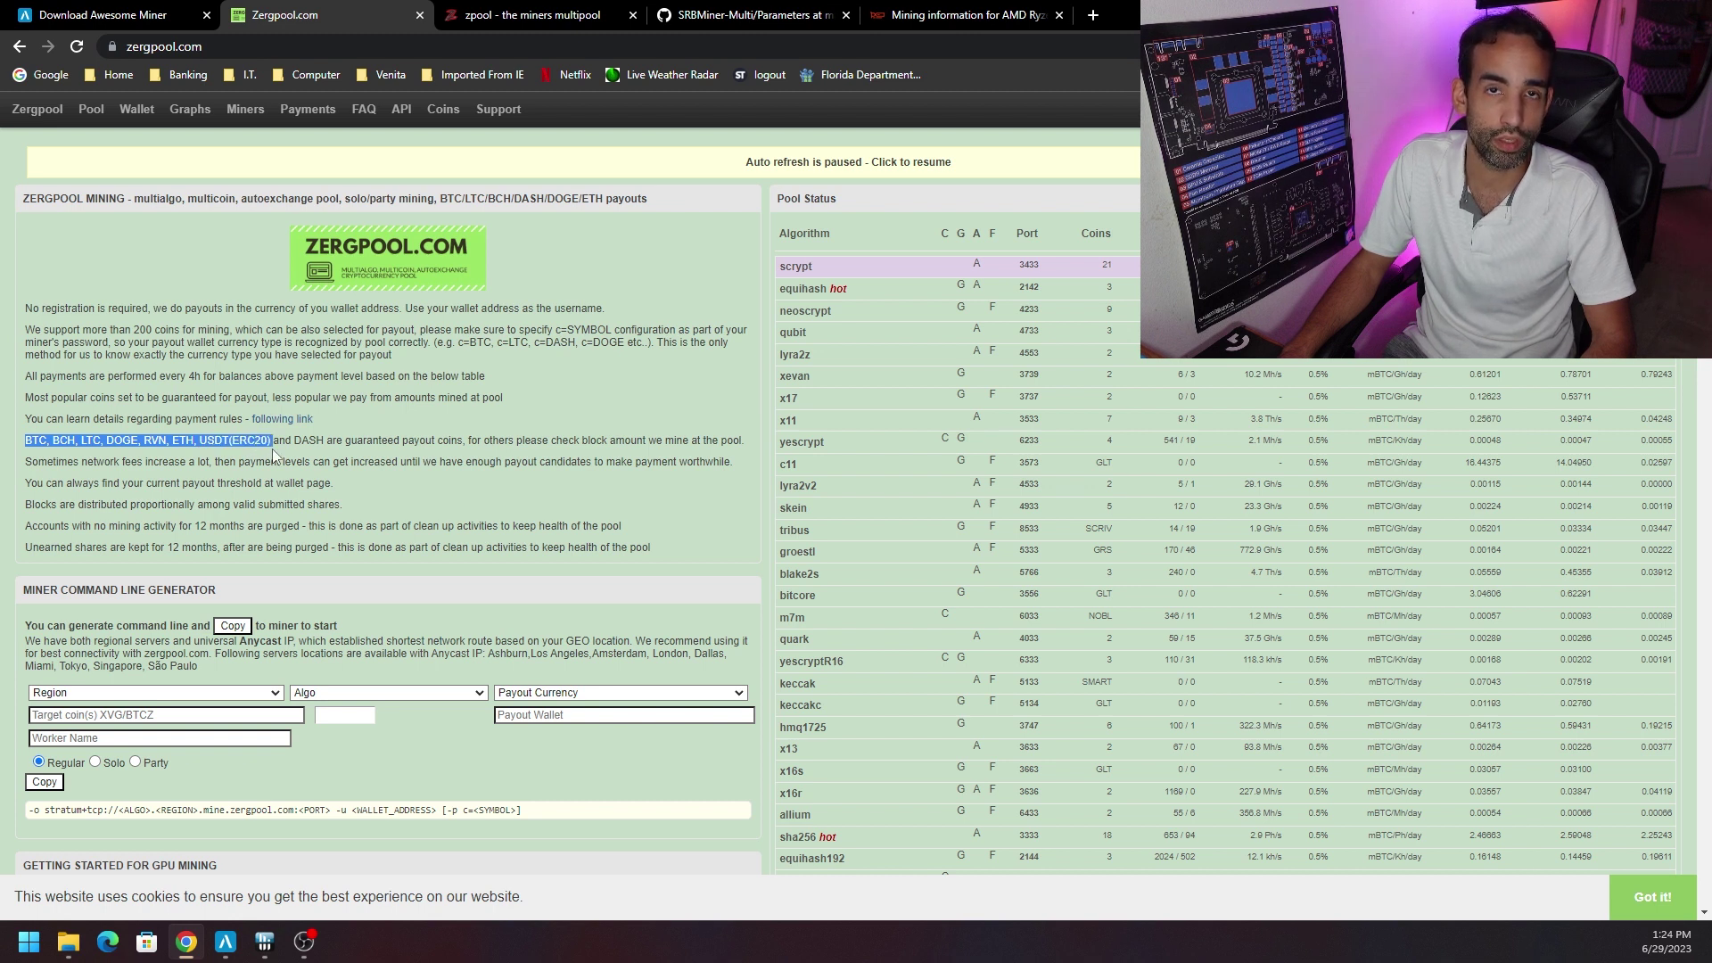
click(423, 445)
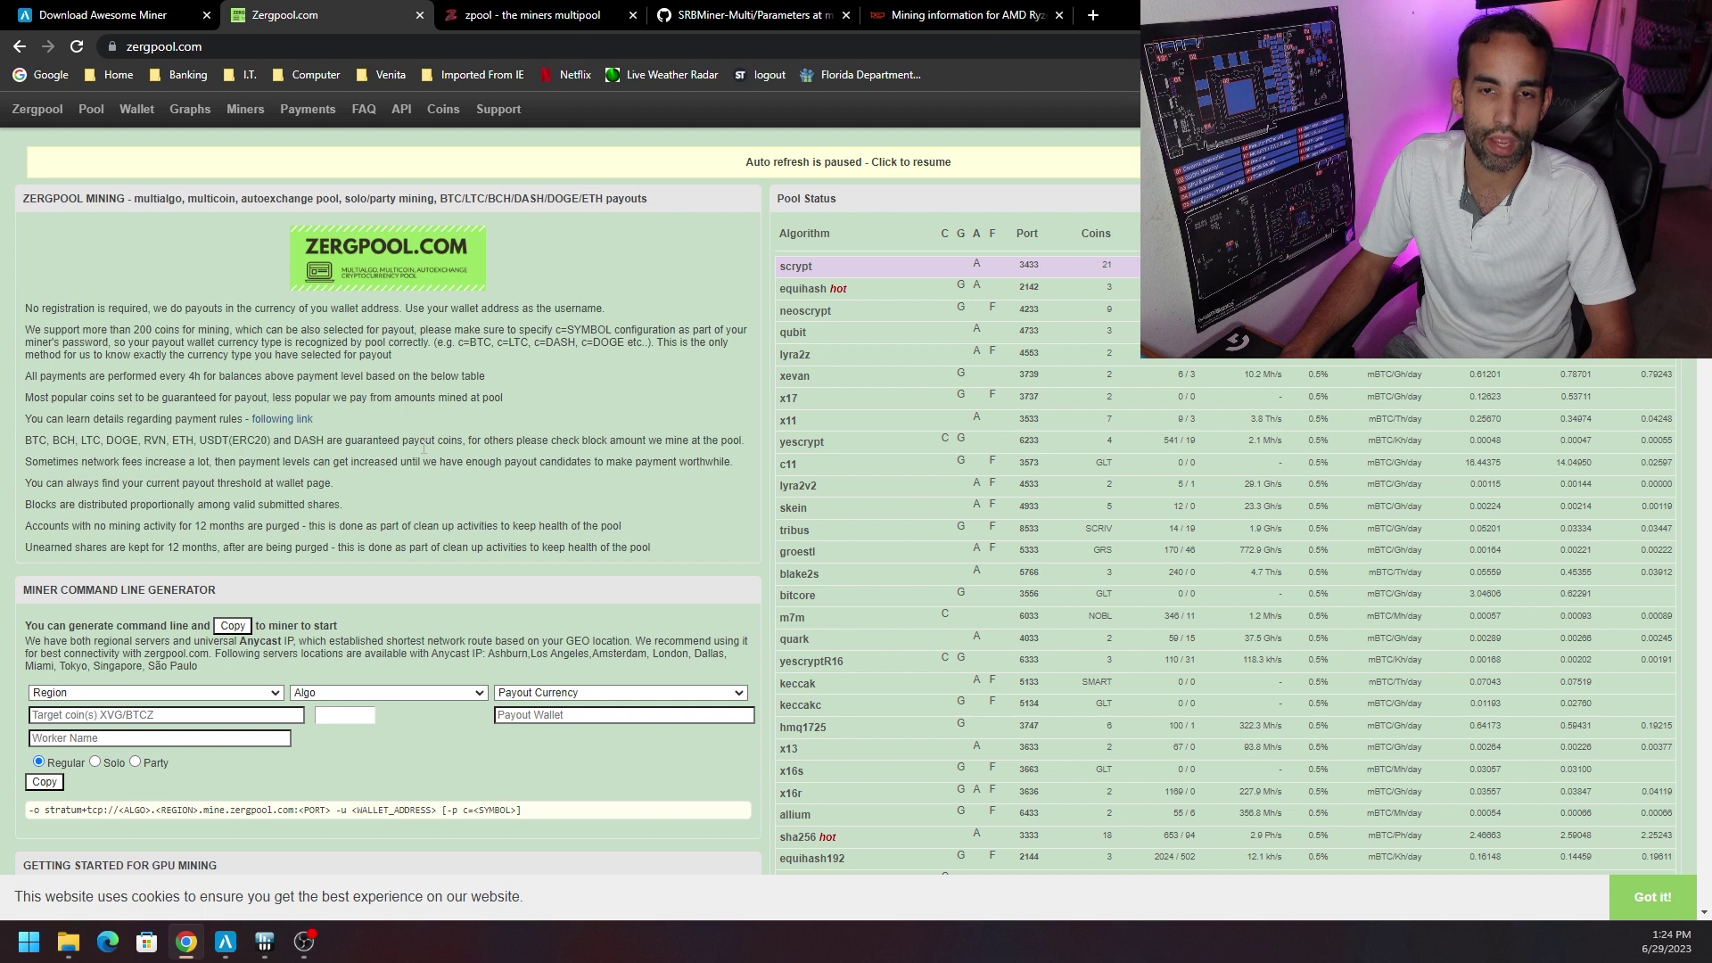
click(533, 15)
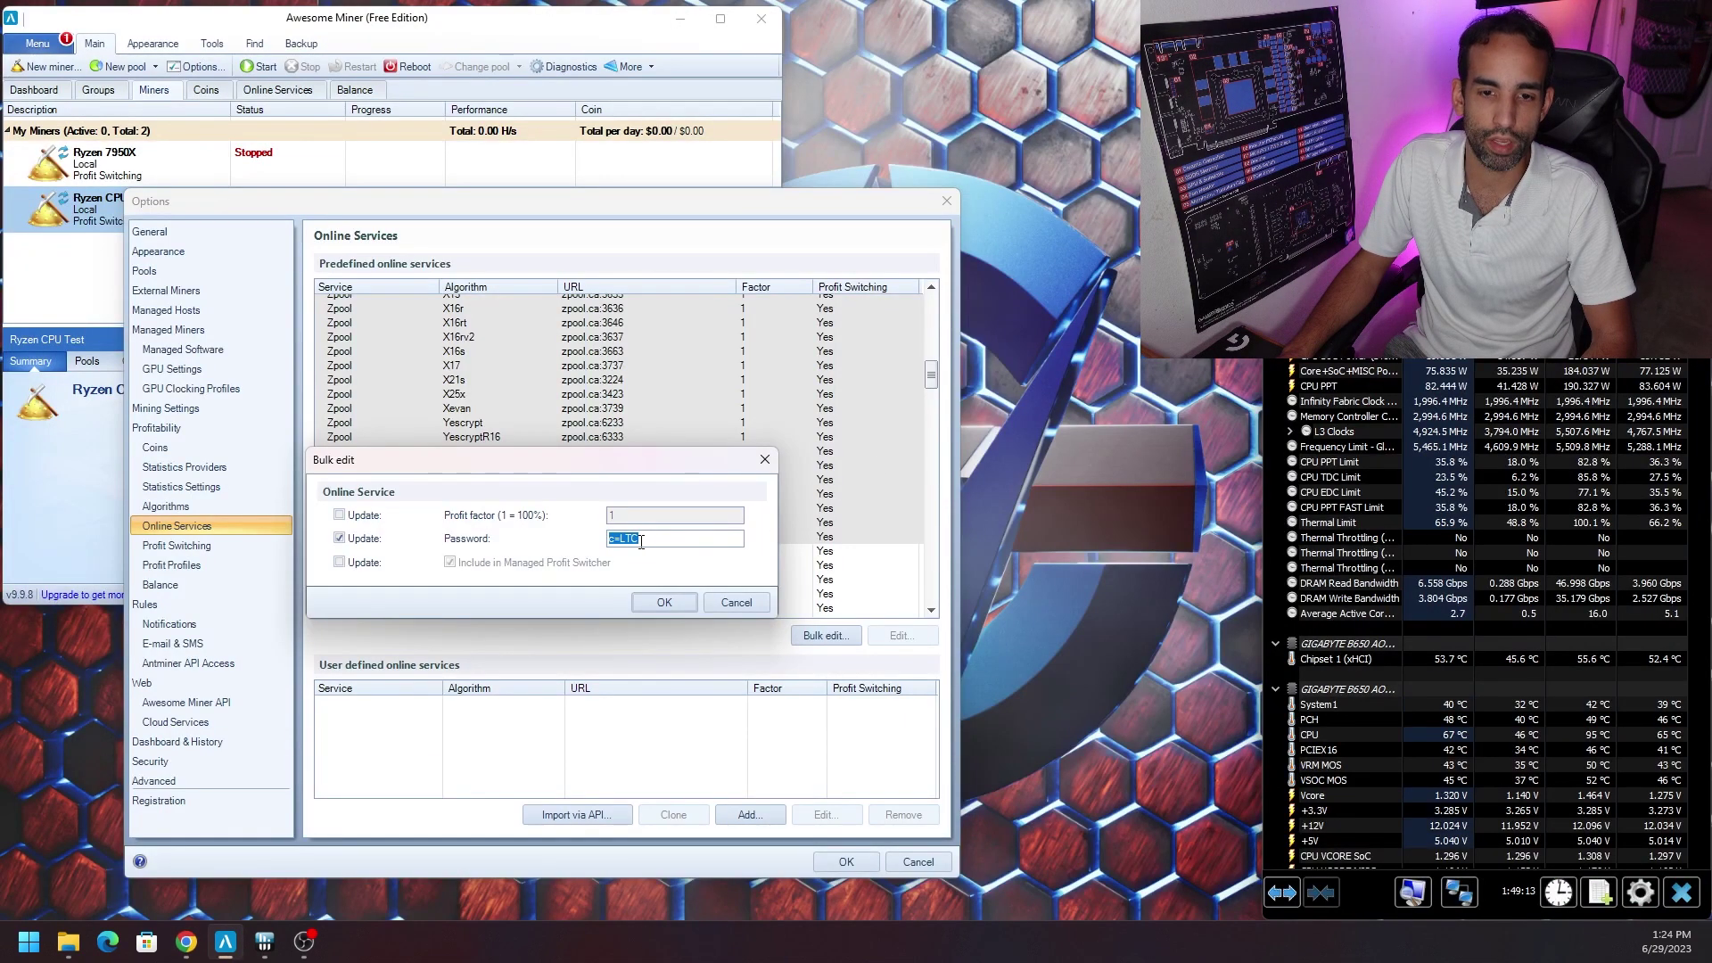
Cancel the Zpool bulk edit and select the Zergpool services Allium through YespowerUrx.
click(737, 602)
drag(931, 376, 931, 416)
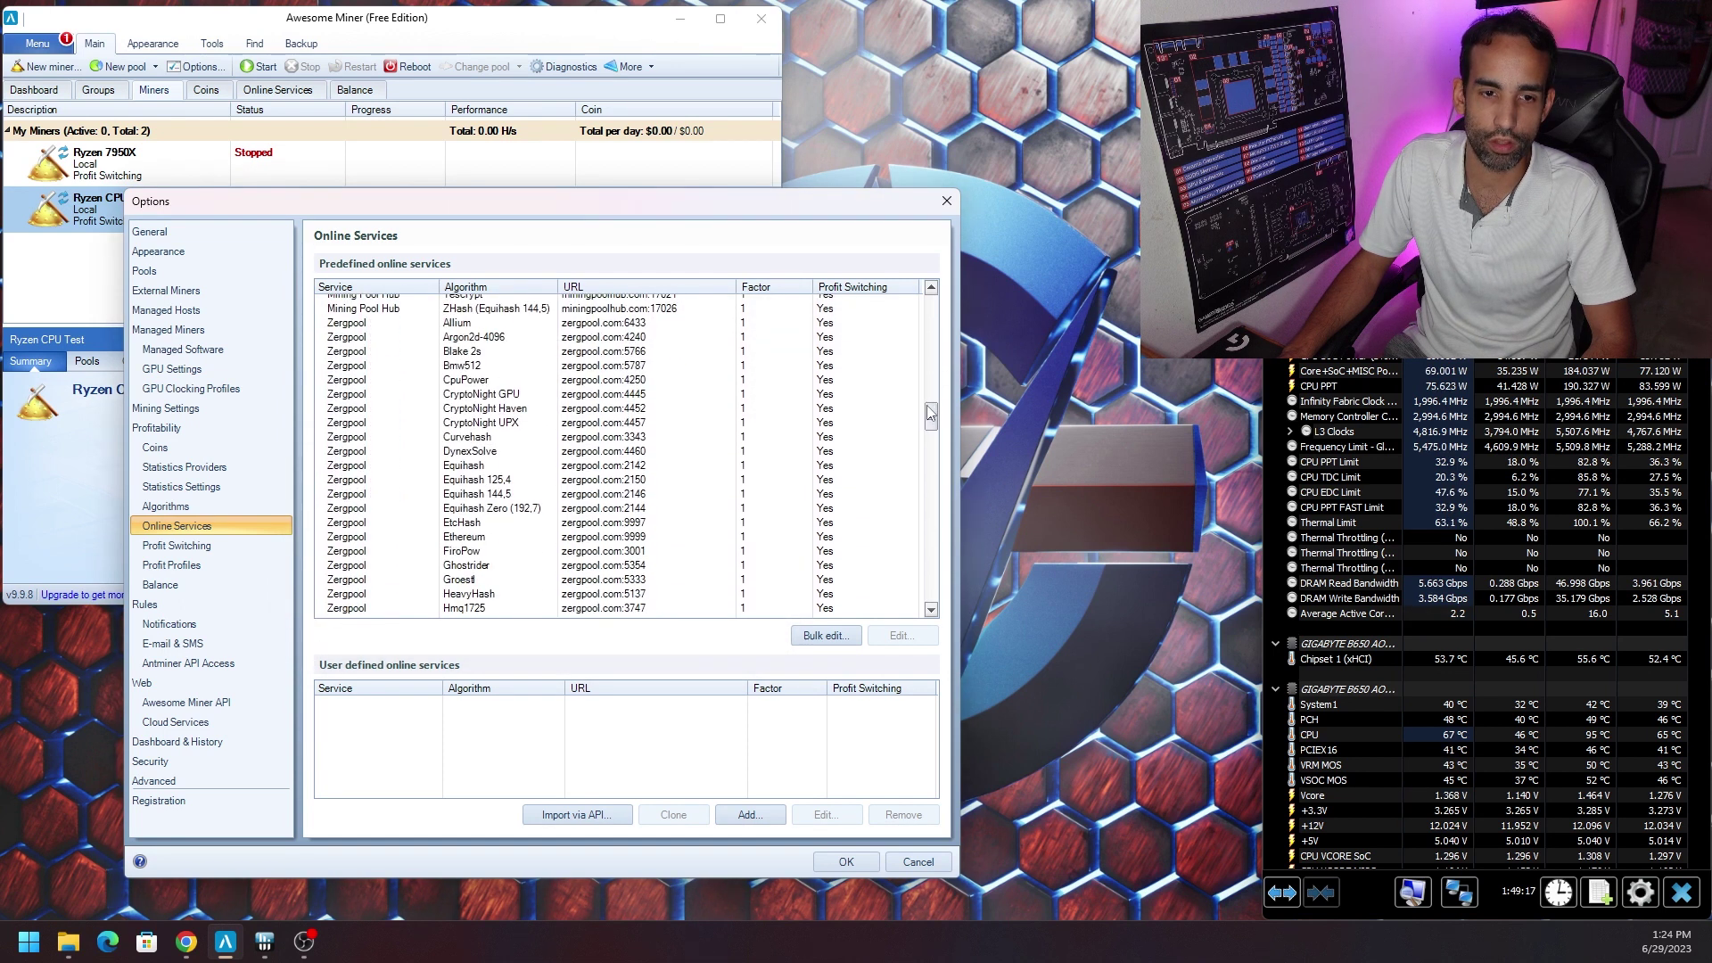
click(454, 323)
scroll(557, 406, down, 15)
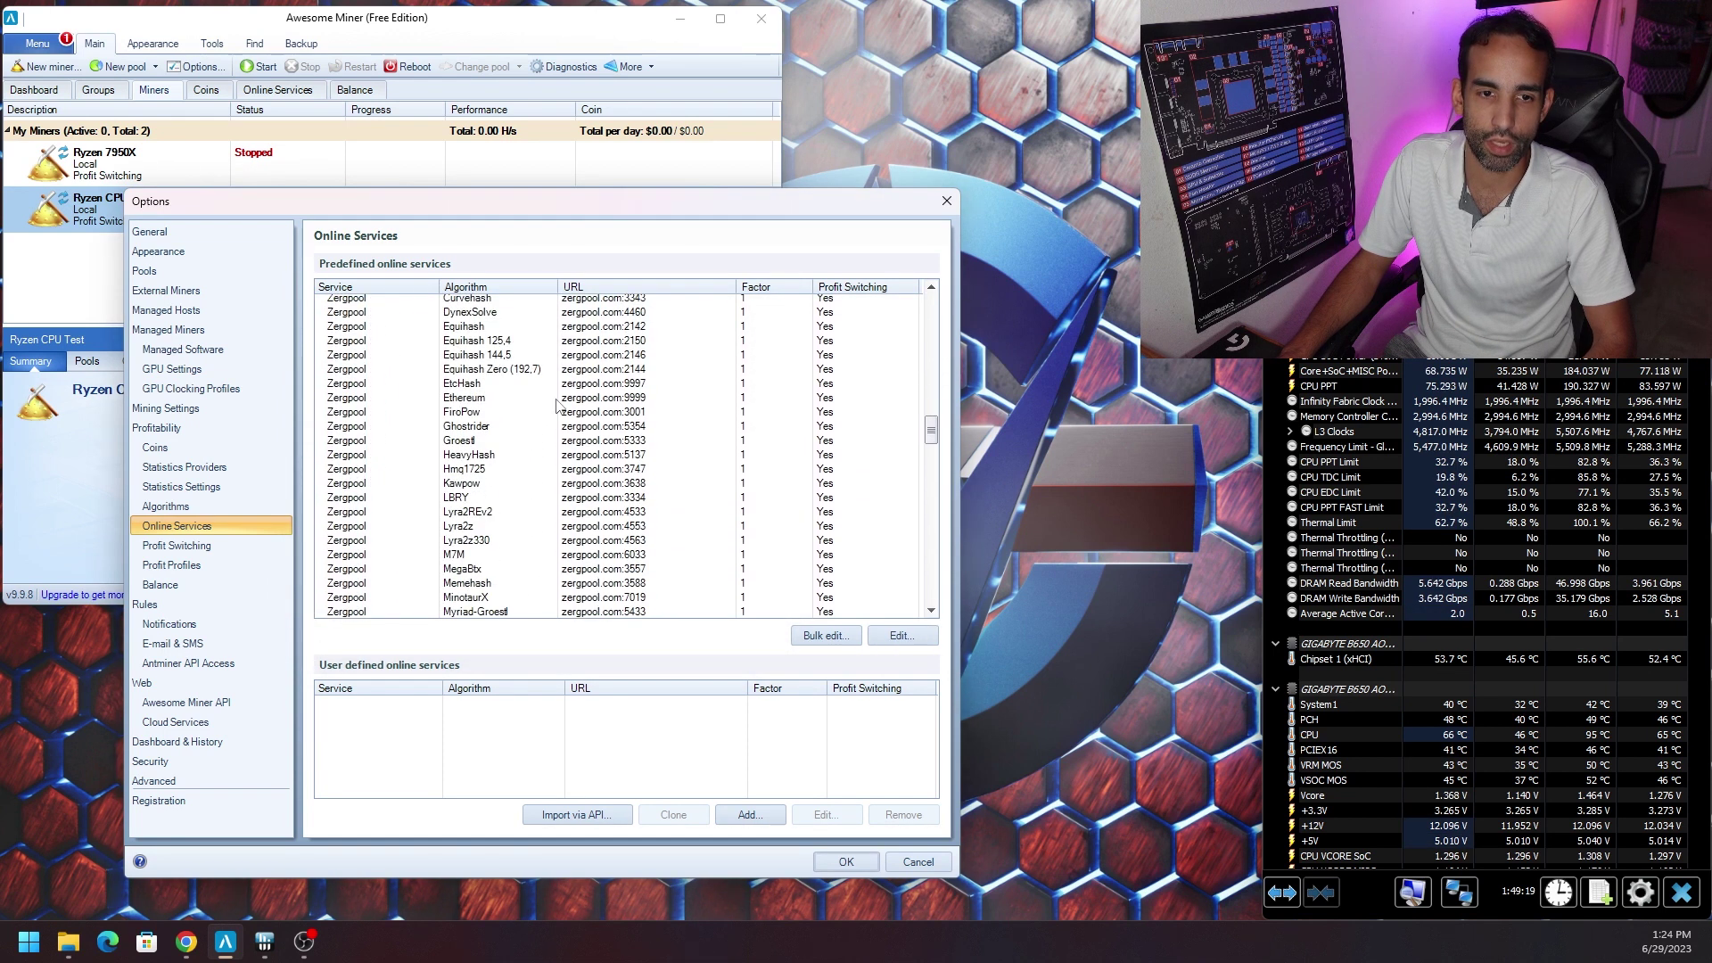
scroll(527, 473, down, 4)
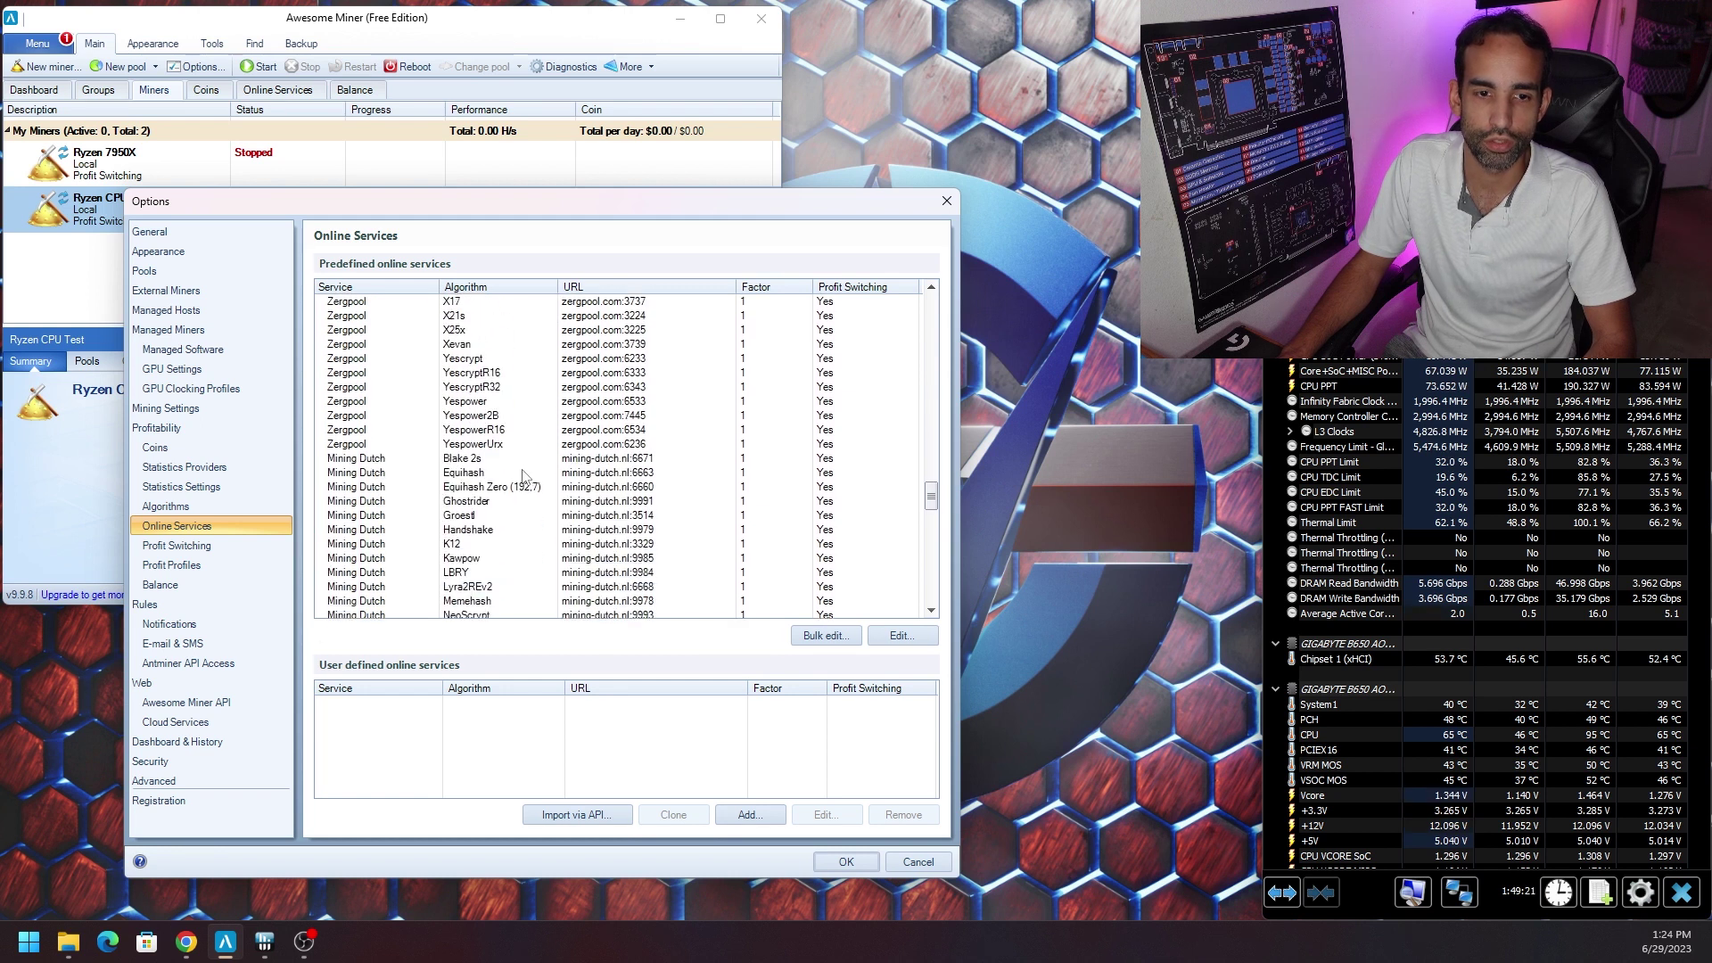
shift+click(392, 443)
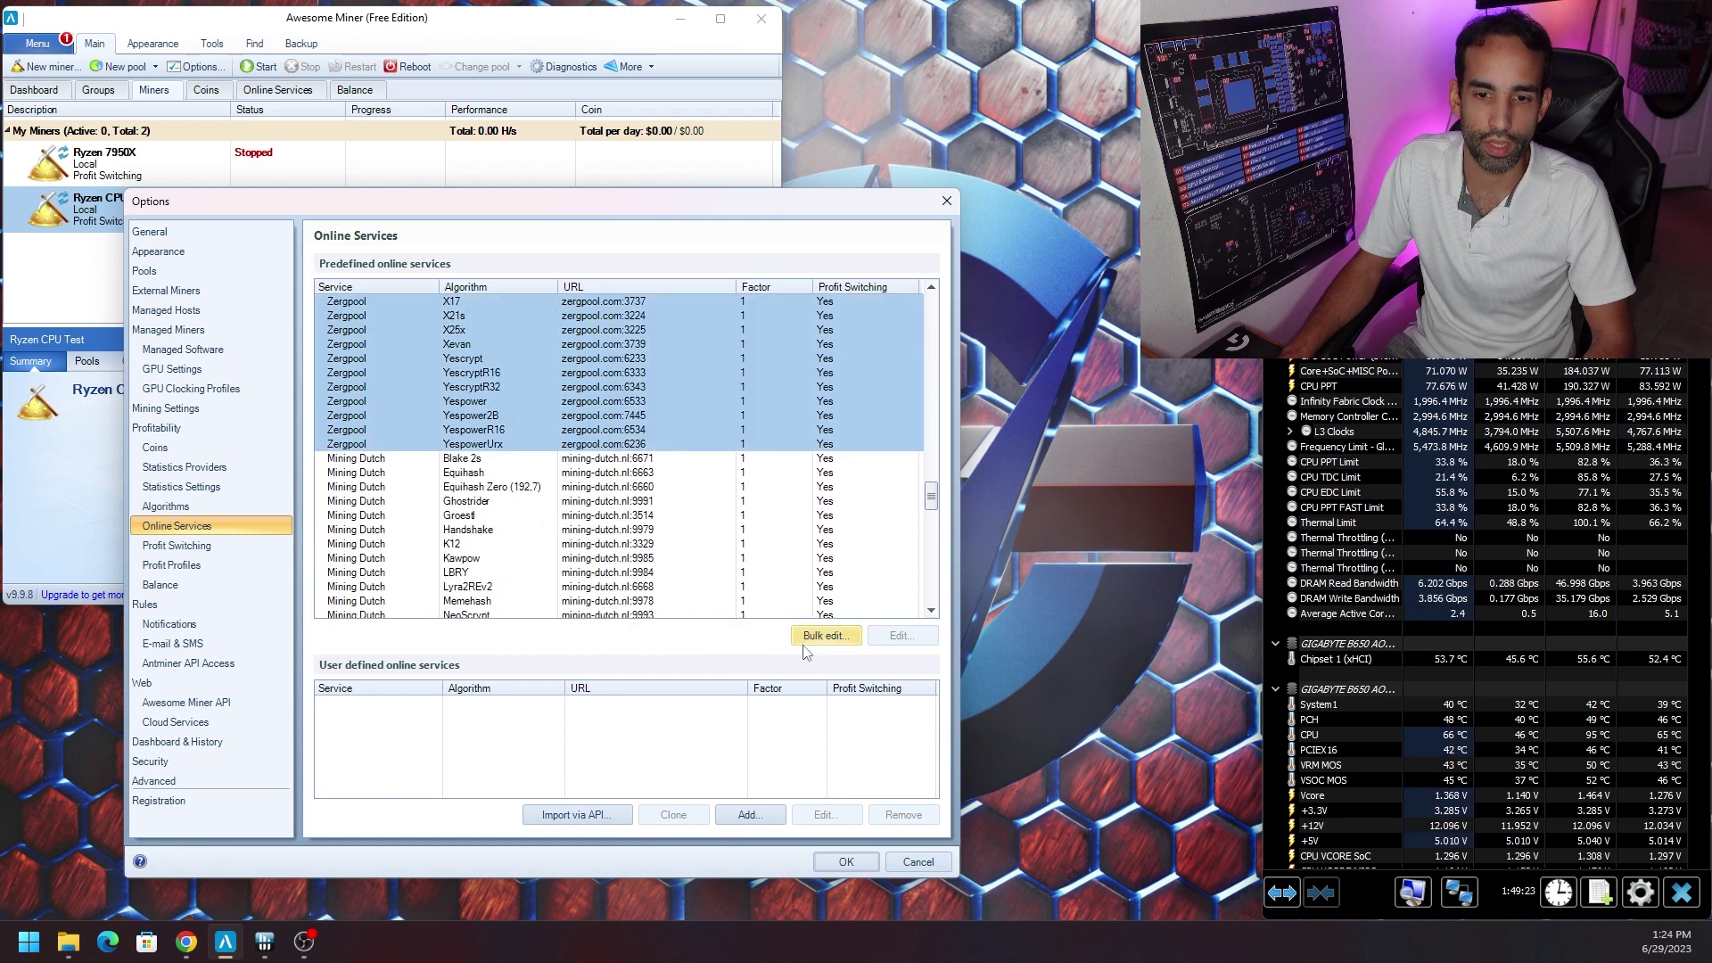
Start a bulk password update for those Zergpool services, then cancel it unapplied.
click(826, 635)
click(339, 537)
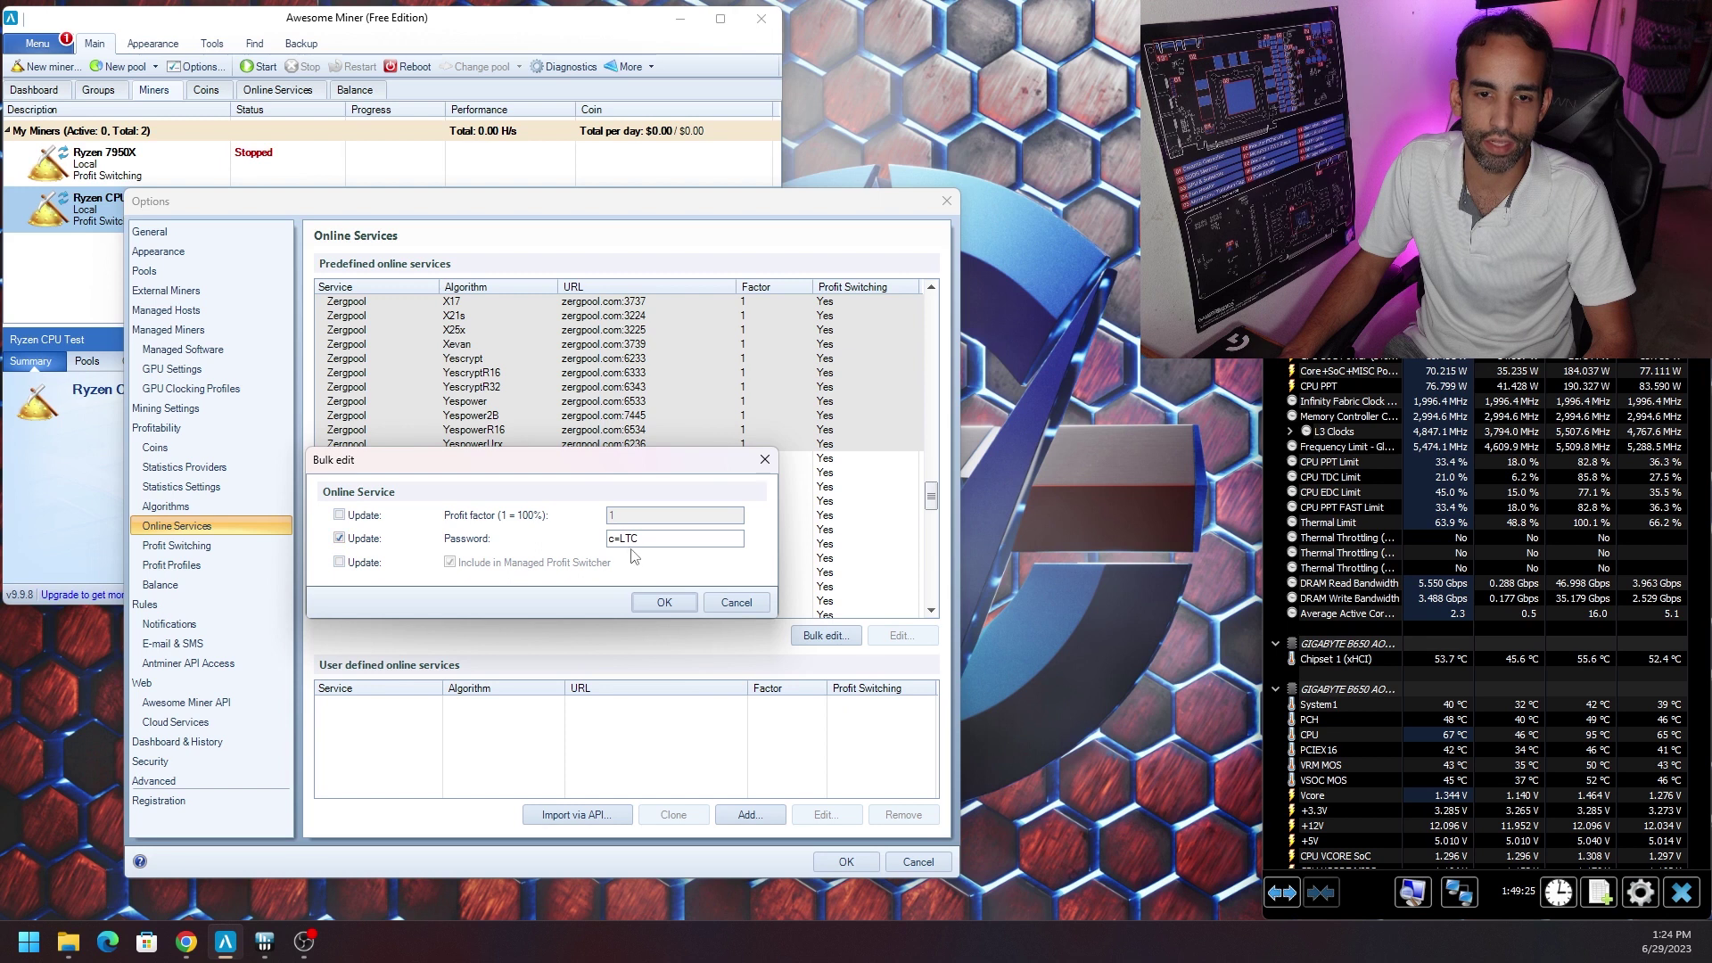
click(748, 603)
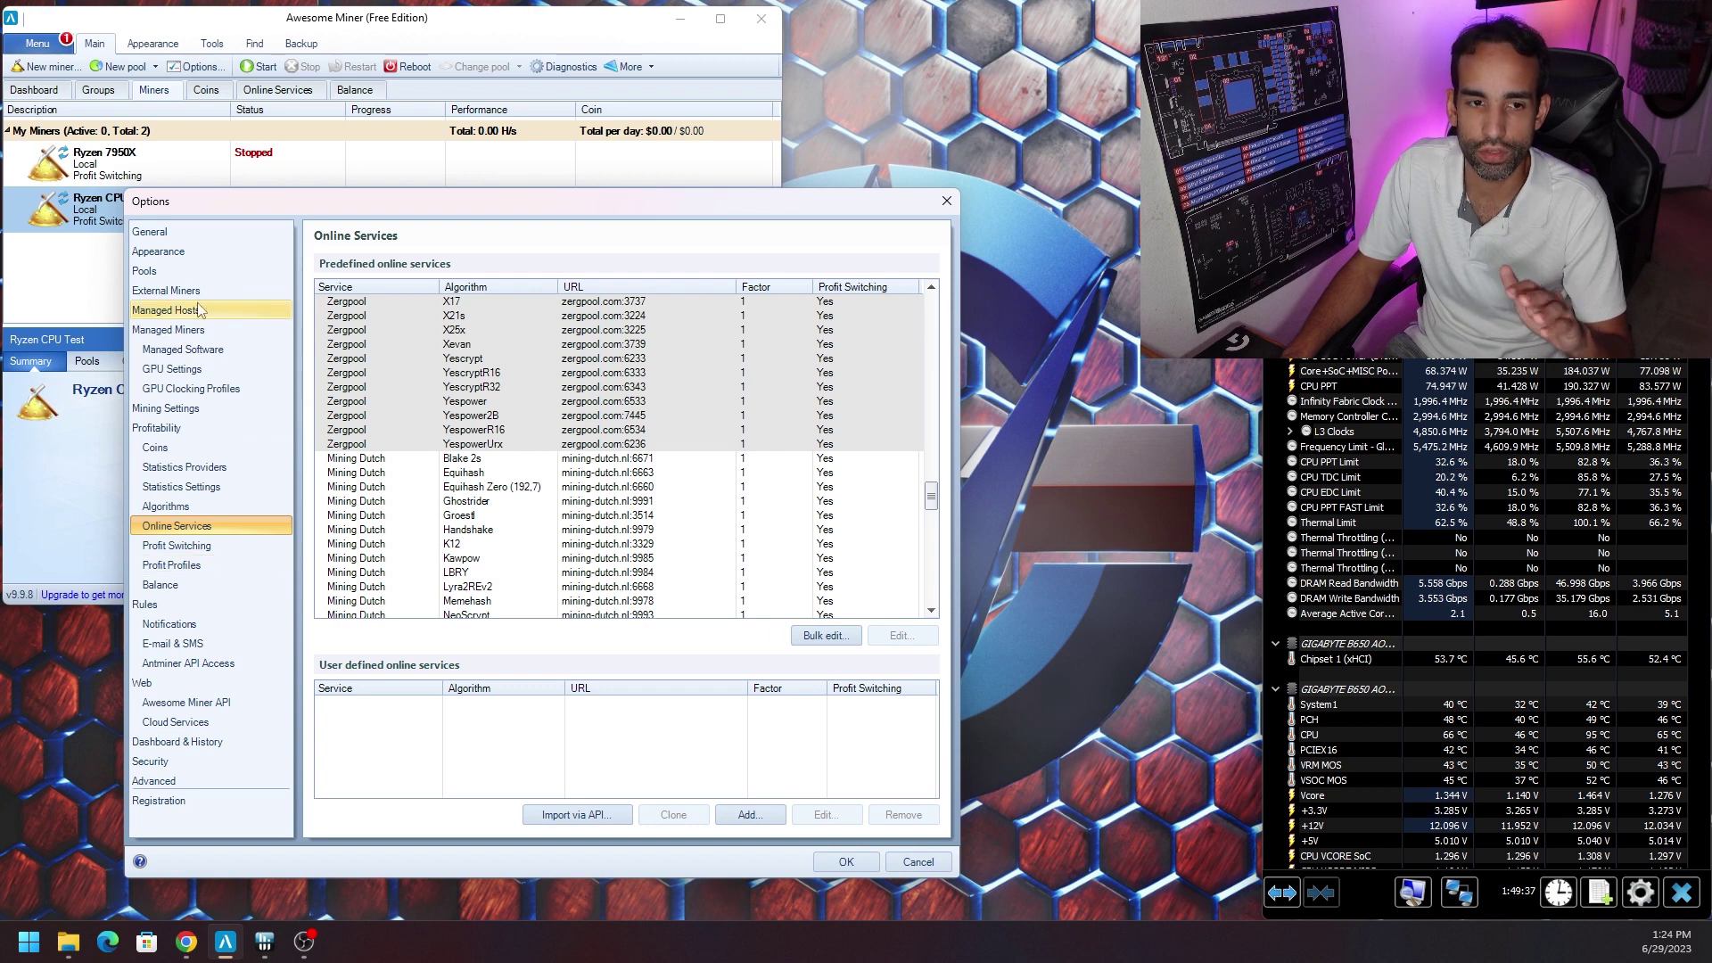
Confirm Ryzen CPU Test's profit profile is still Intel CPU, then go to Profit Profiles.
click(211, 331)
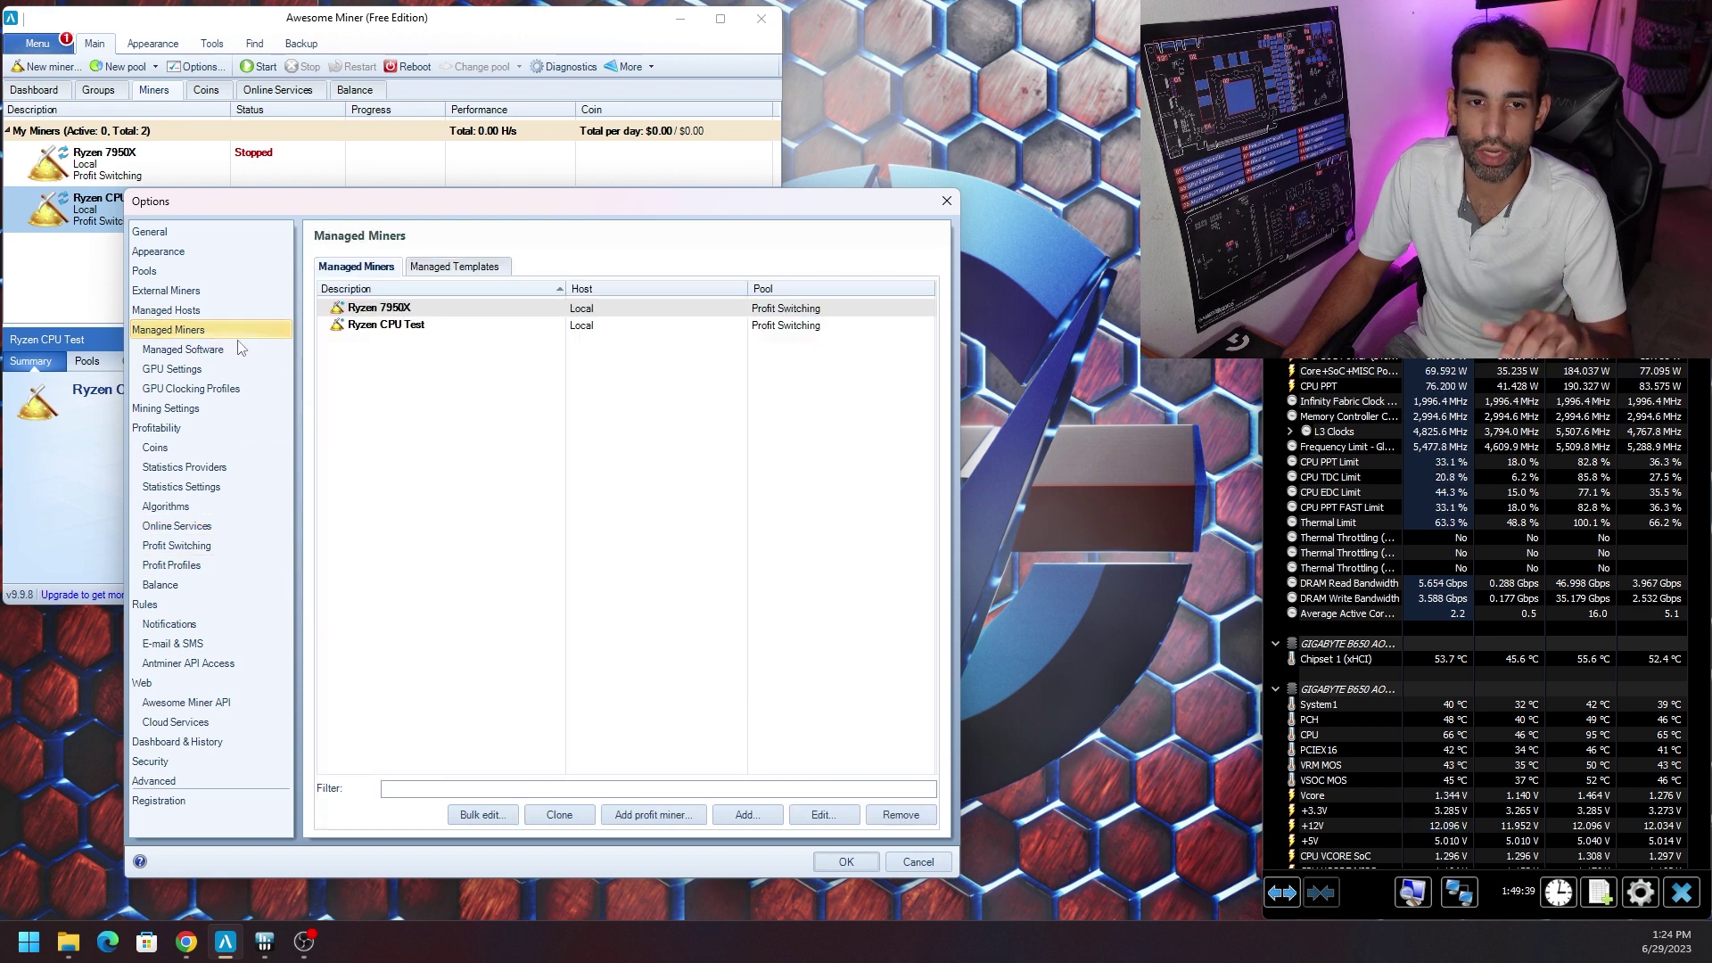
click(443, 326)
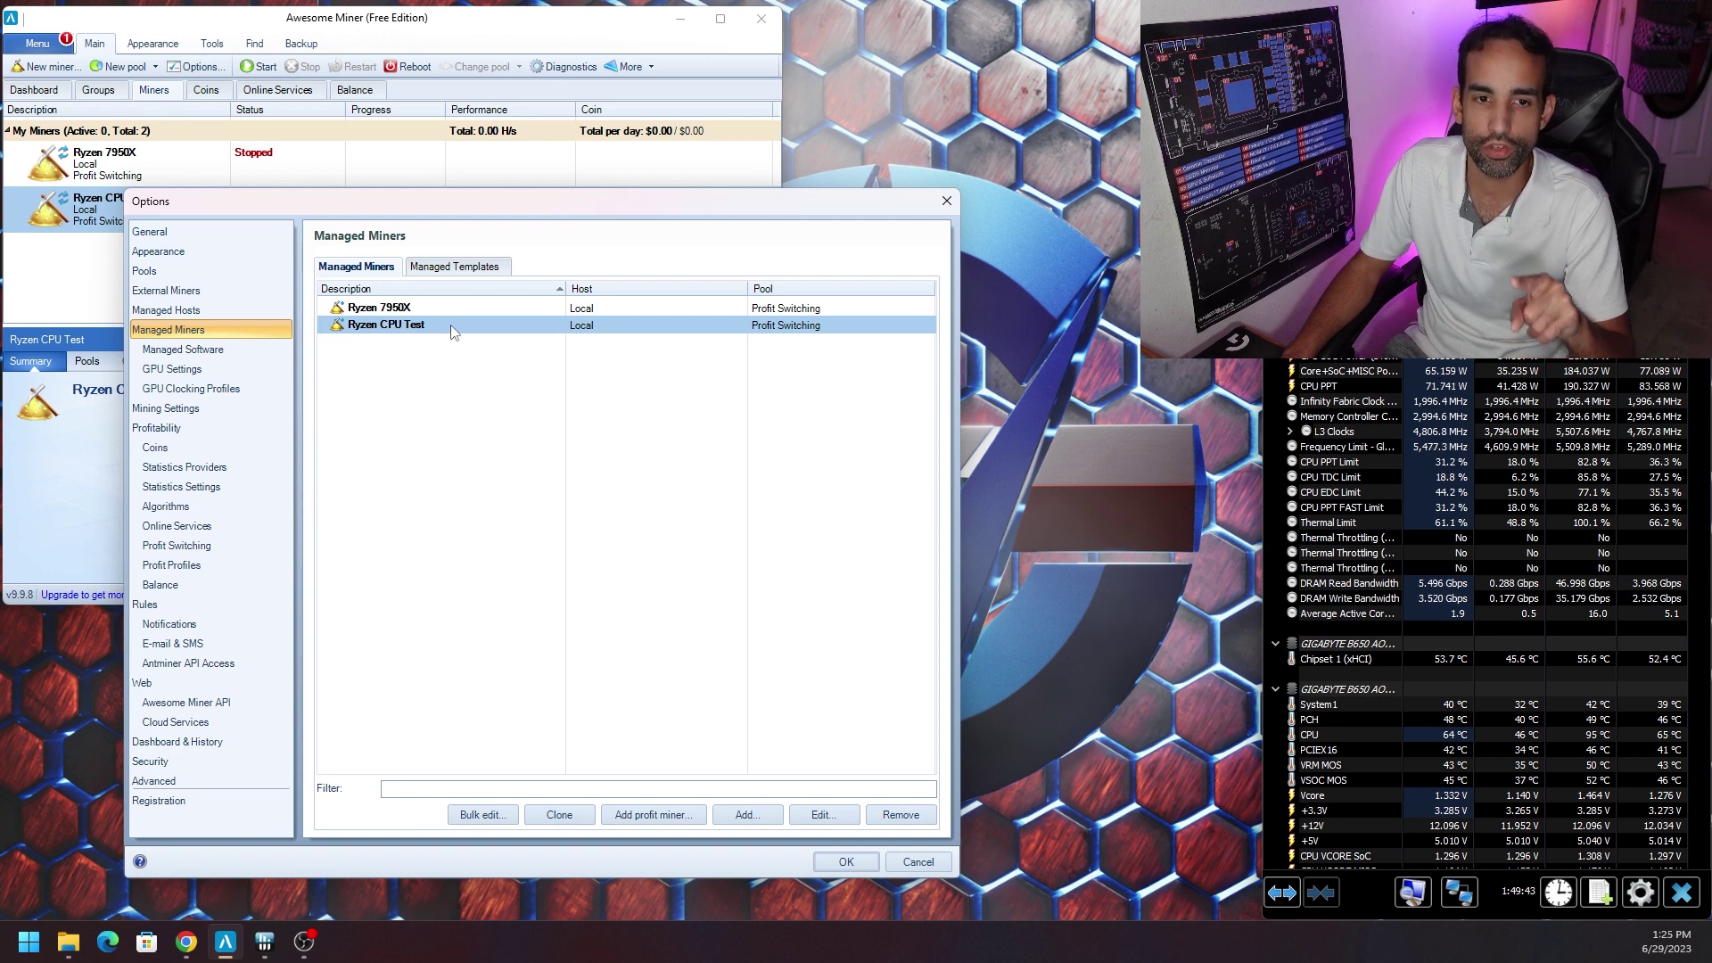
double_click(451, 326)
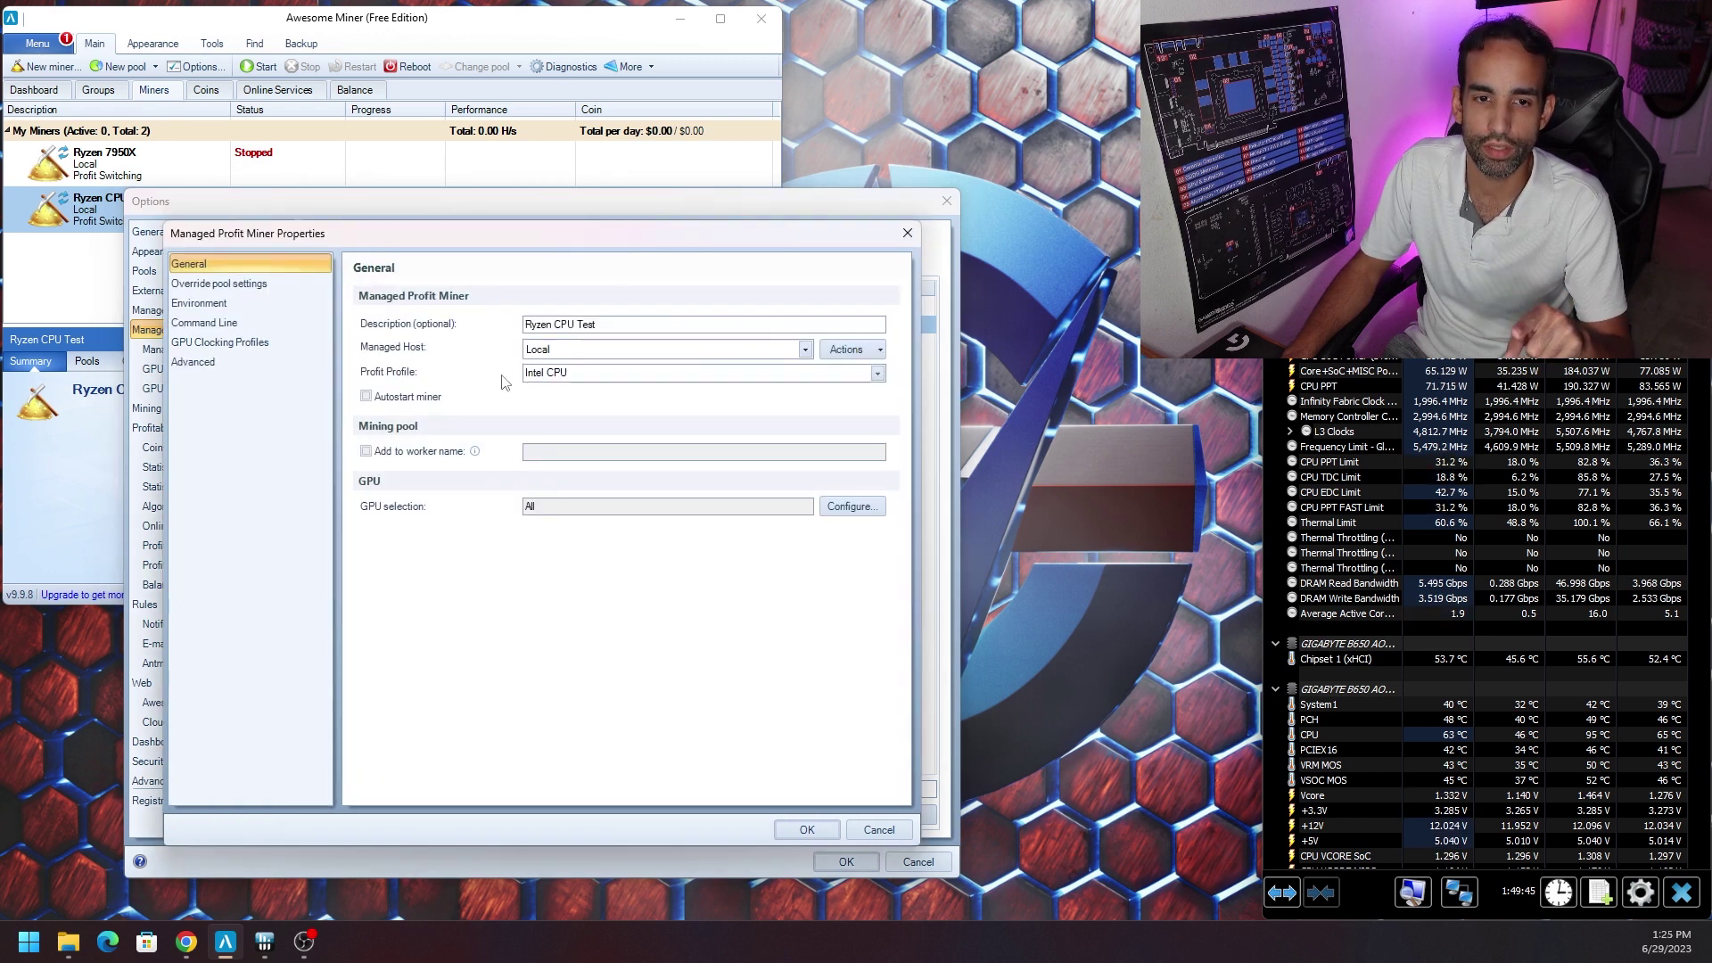
click(597, 374)
click(597, 374)
click(597, 375)
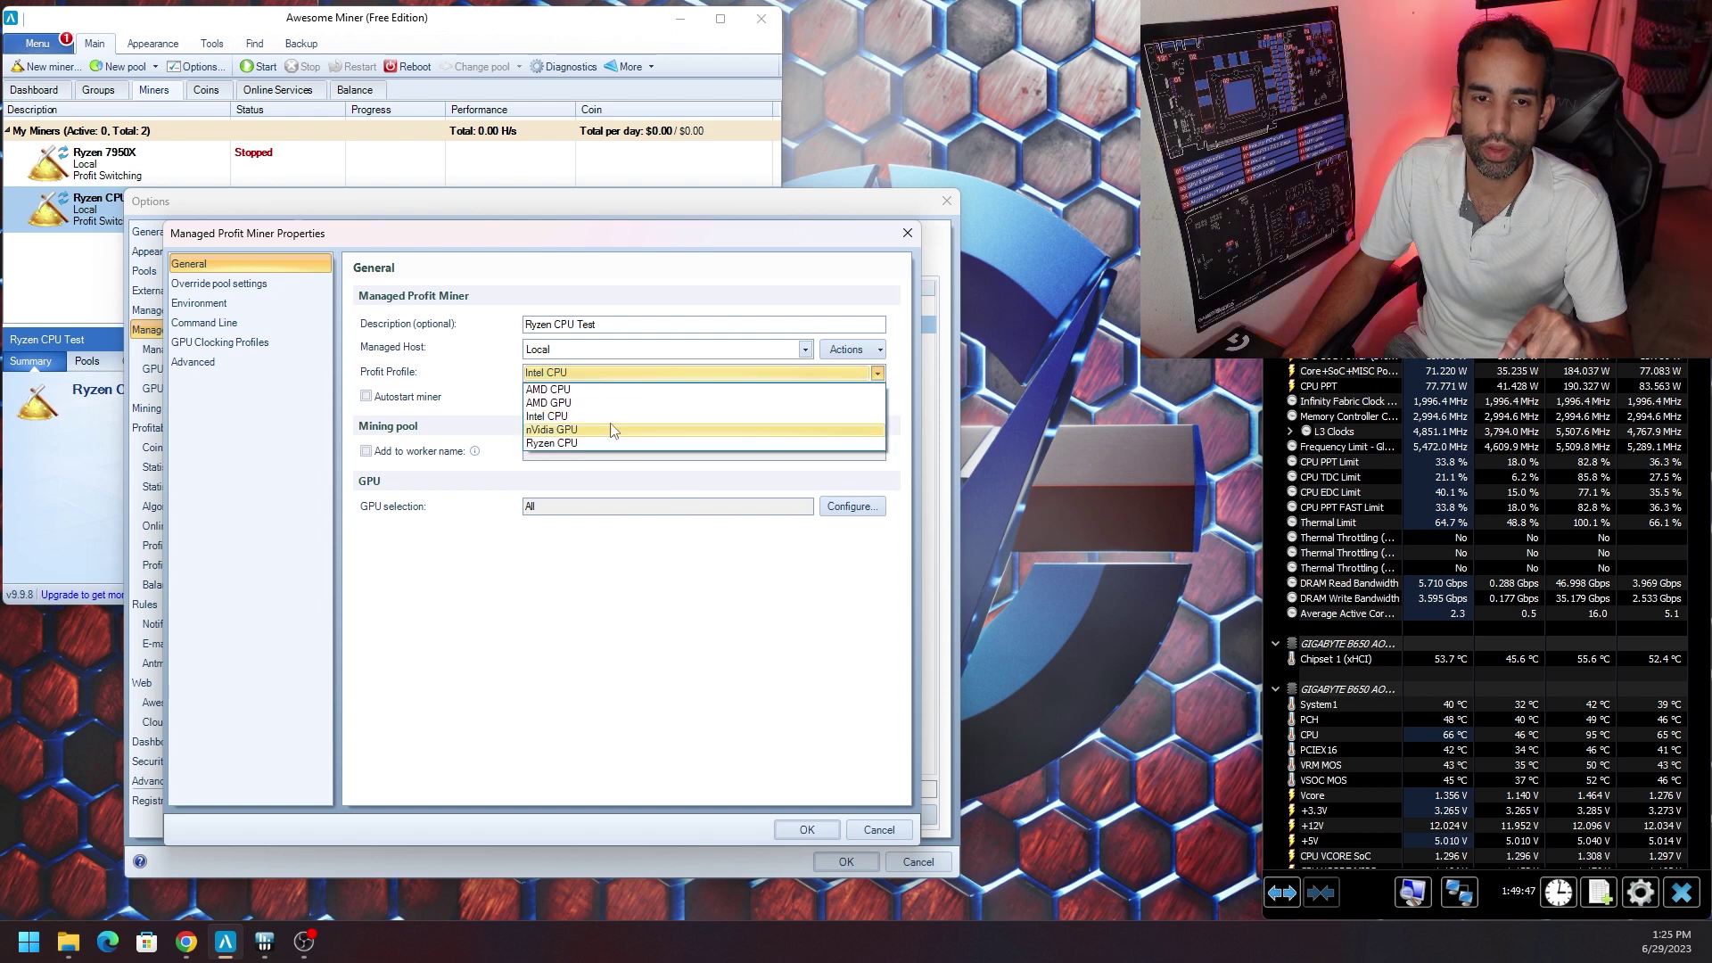
click(599, 378)
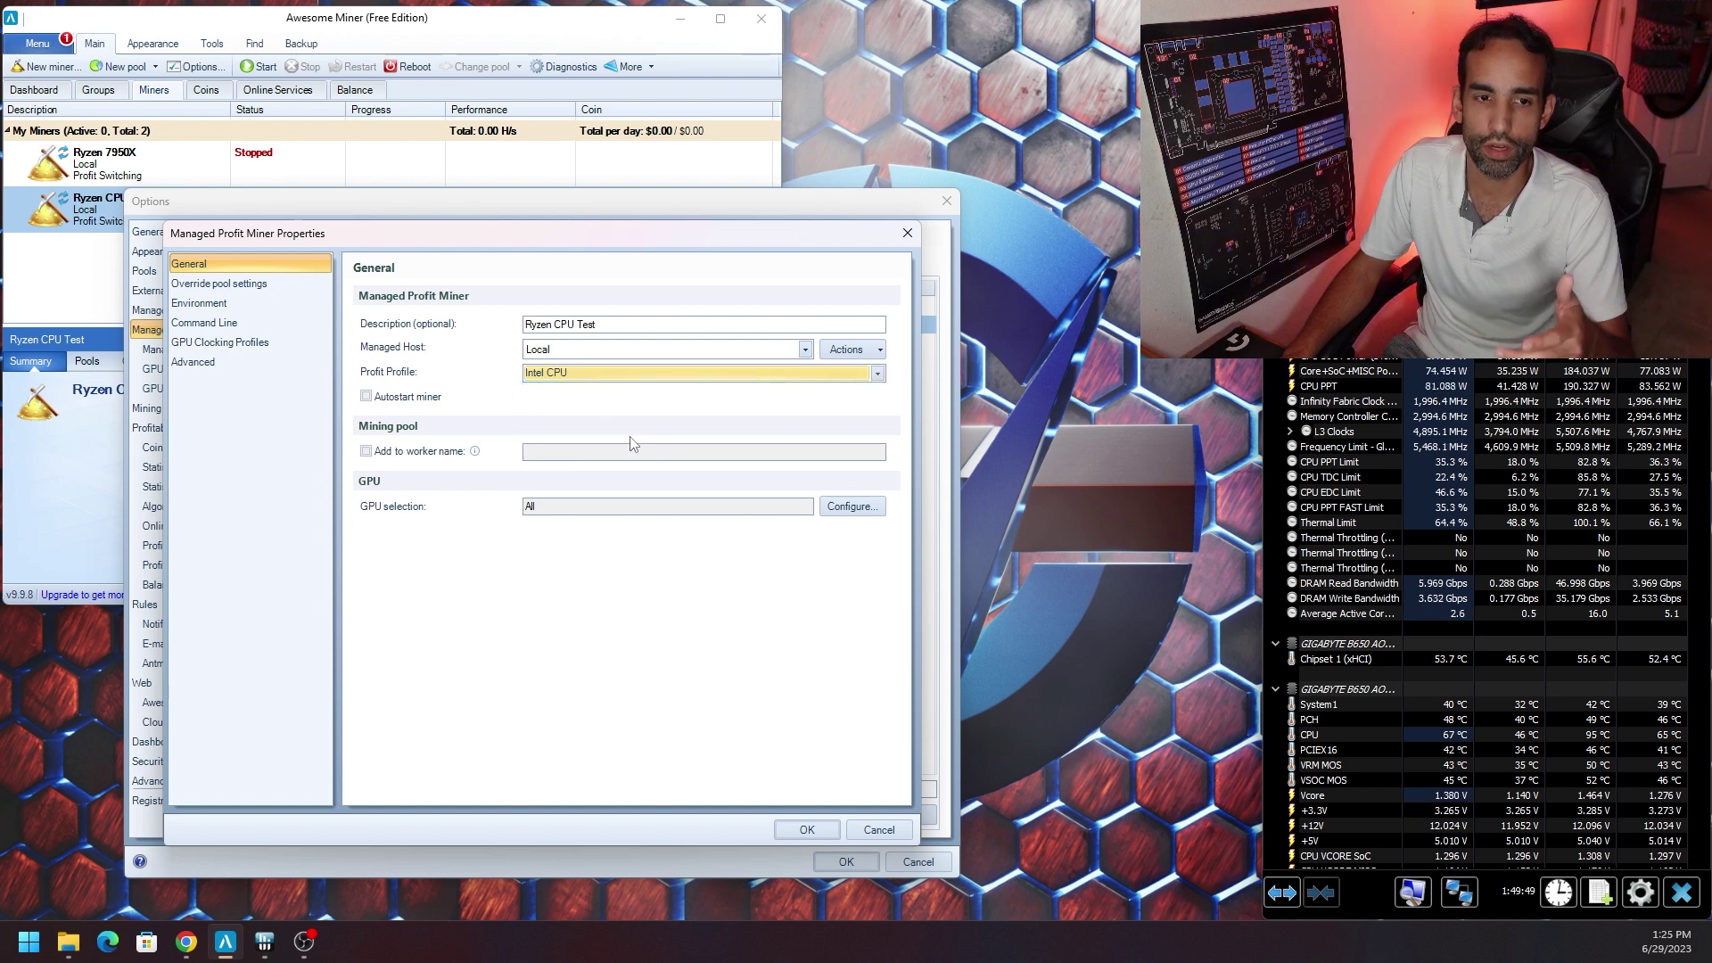
click(879, 829)
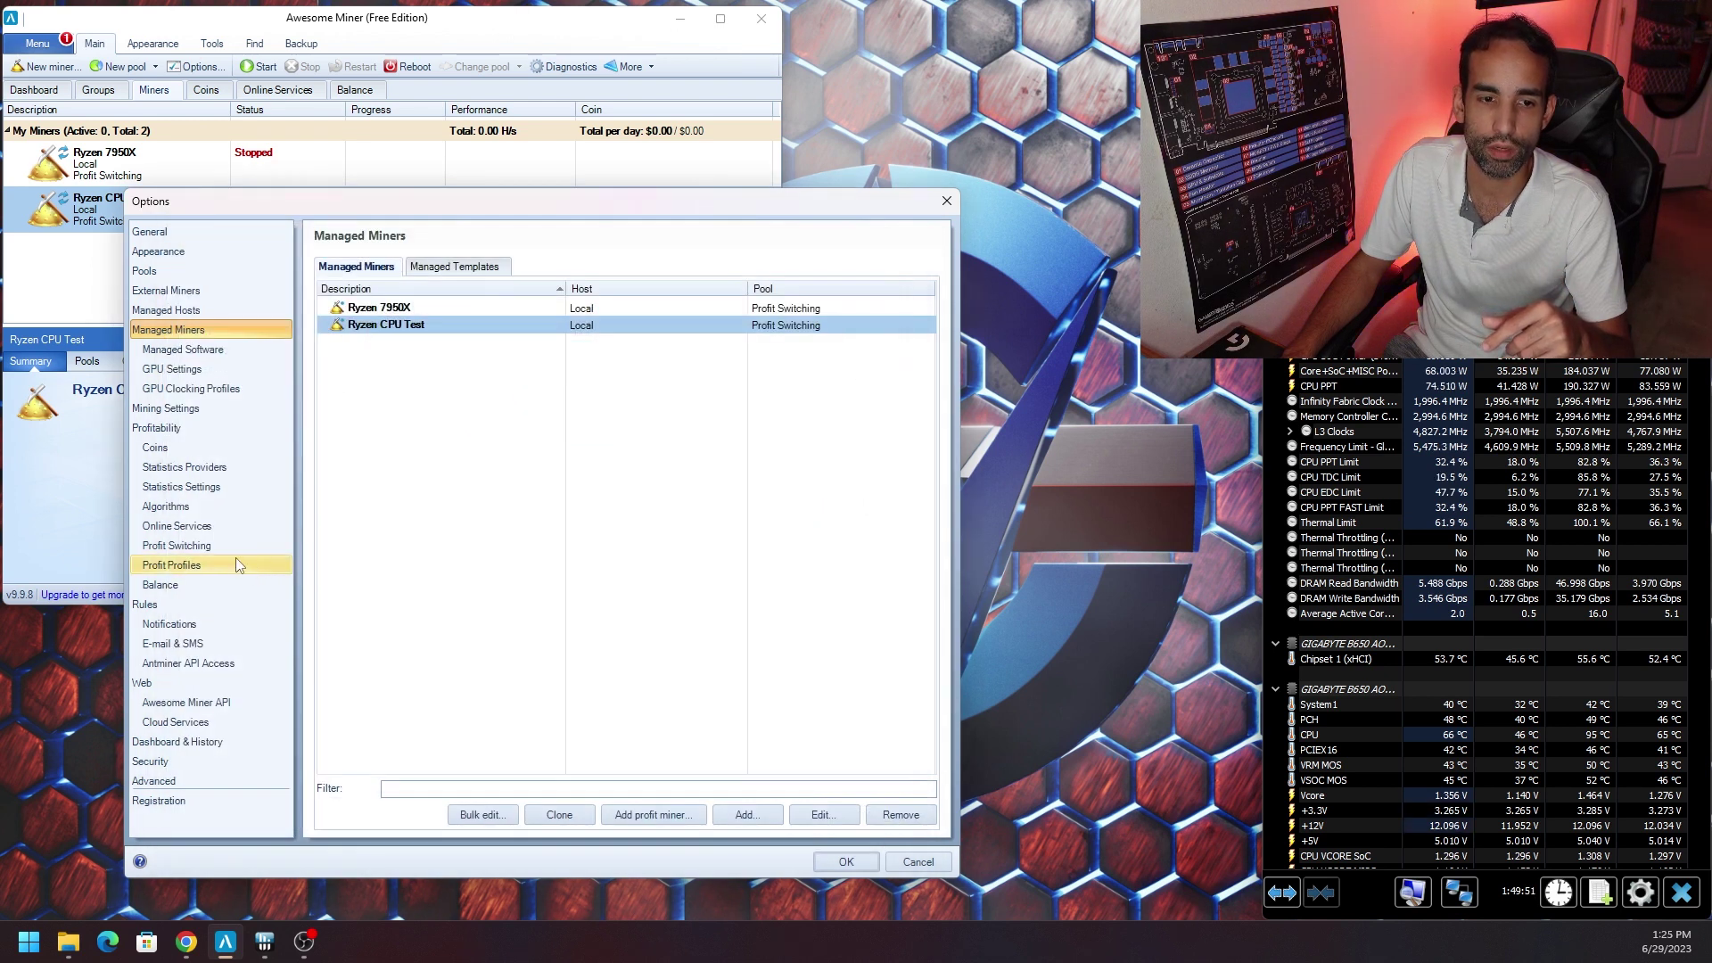
click(237, 566)
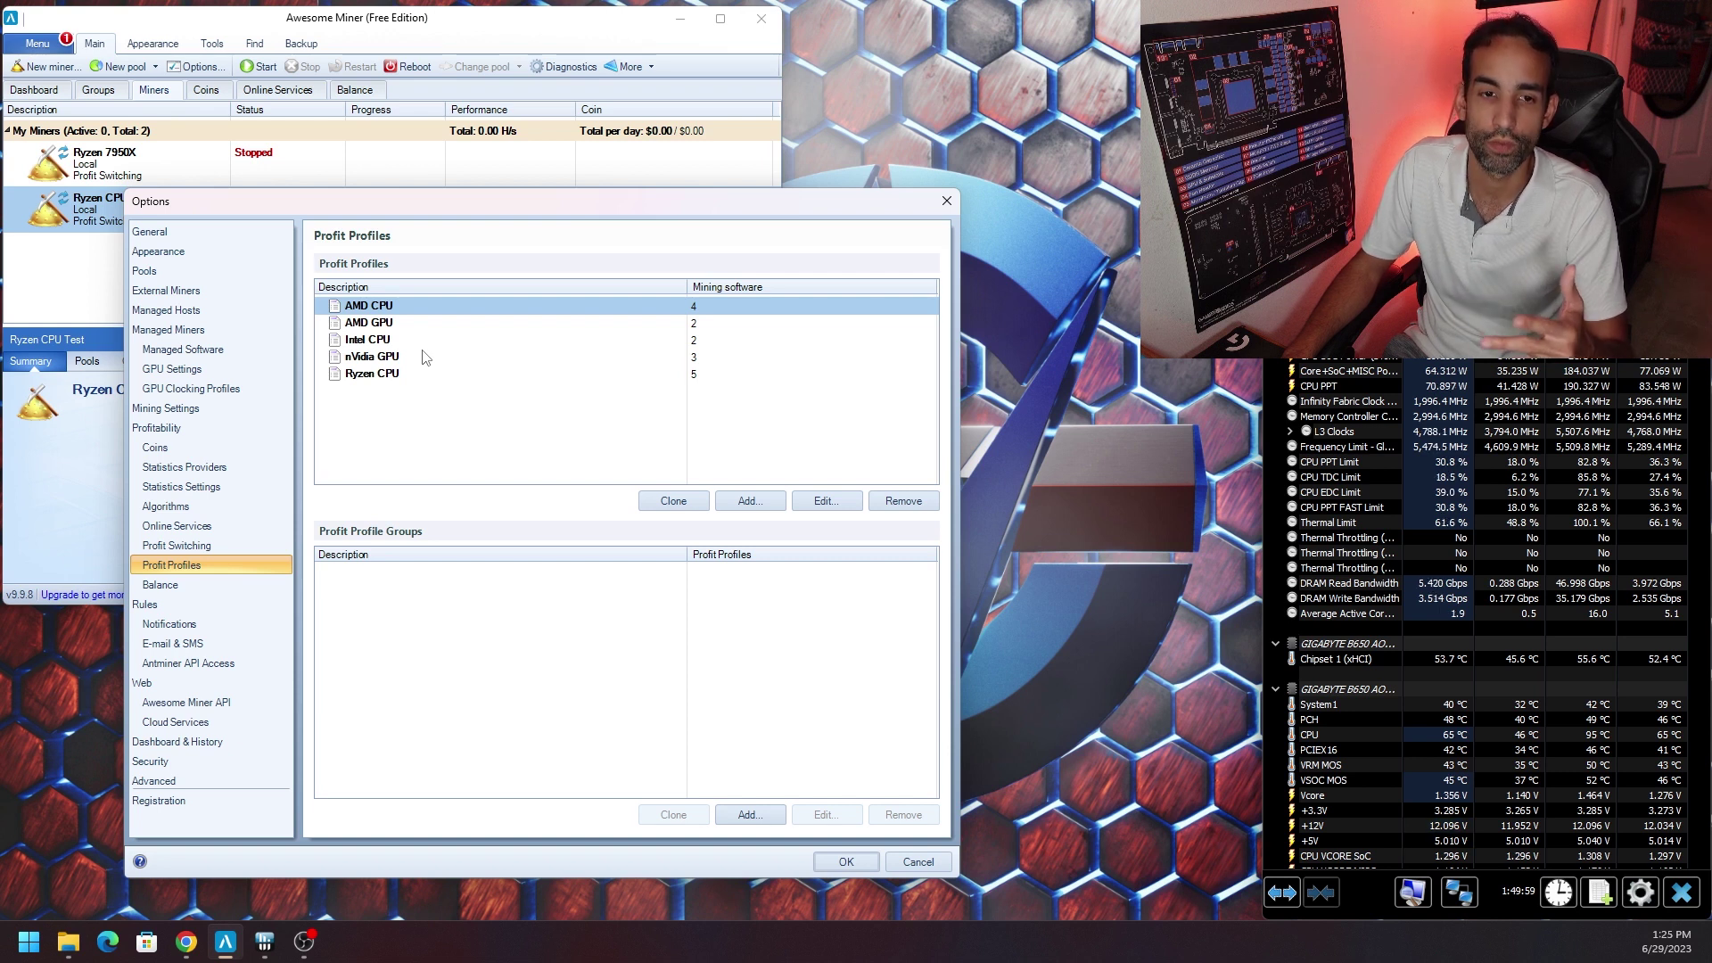
Inspect the Intel CPU and Ryzen CPU profiles, checking SRBMiner-Multi in the Ryzen CPU software list.
click(413, 341)
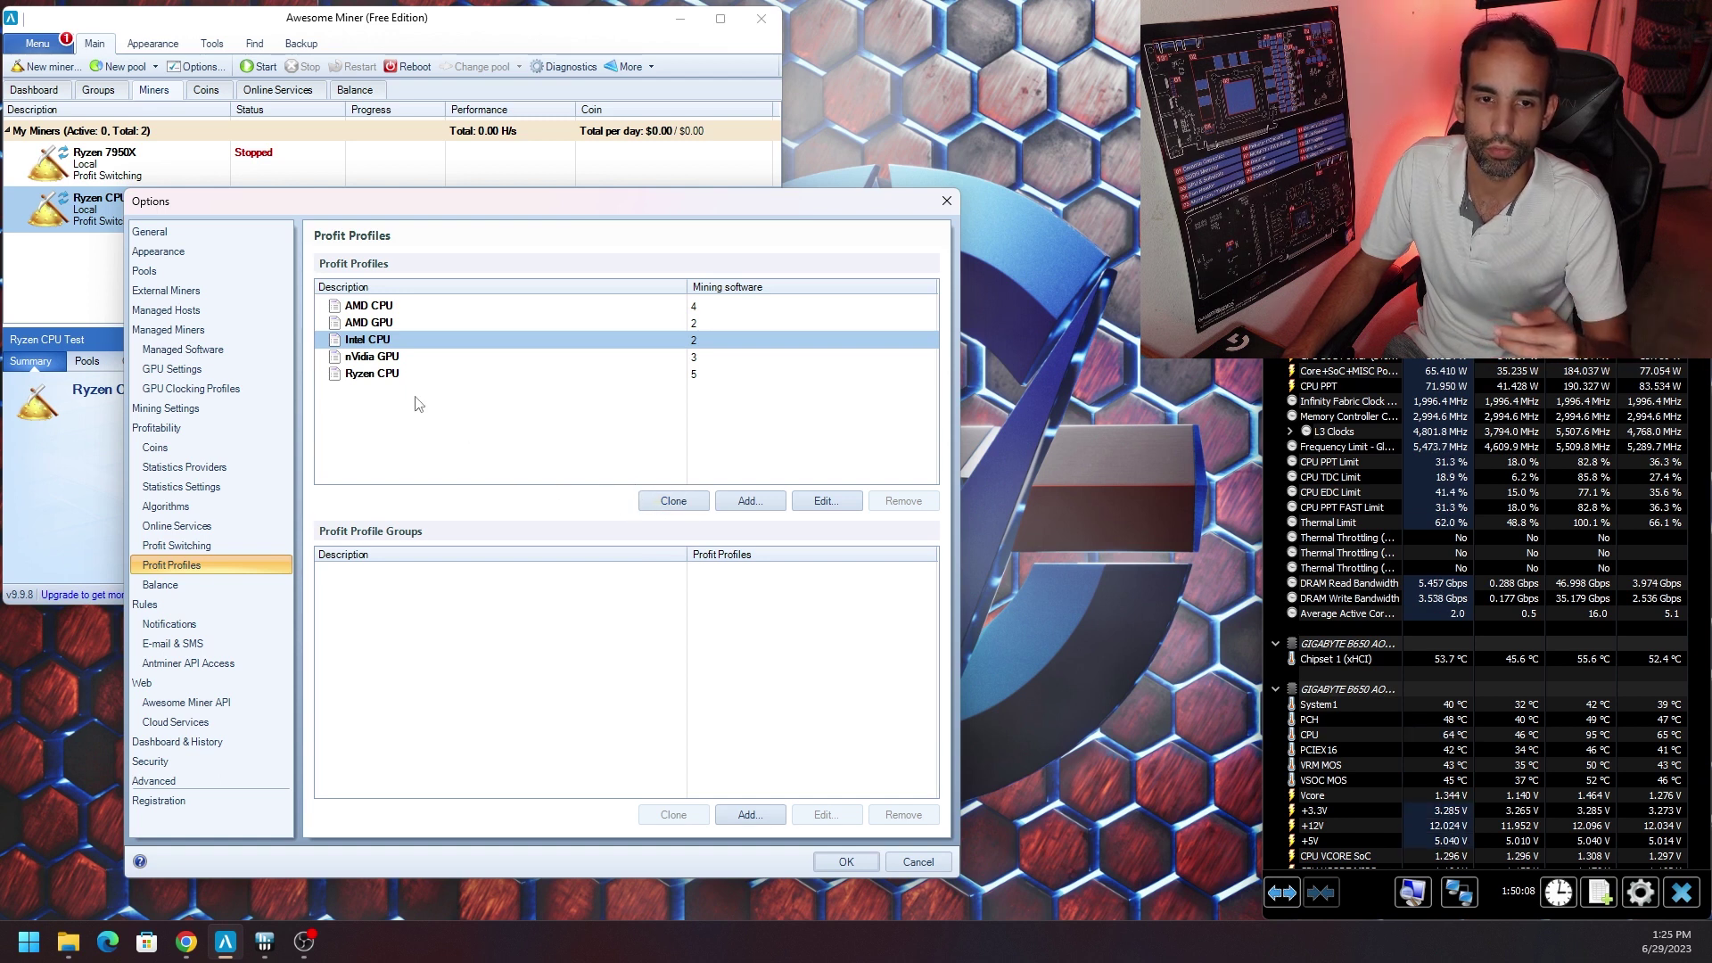
click(398, 373)
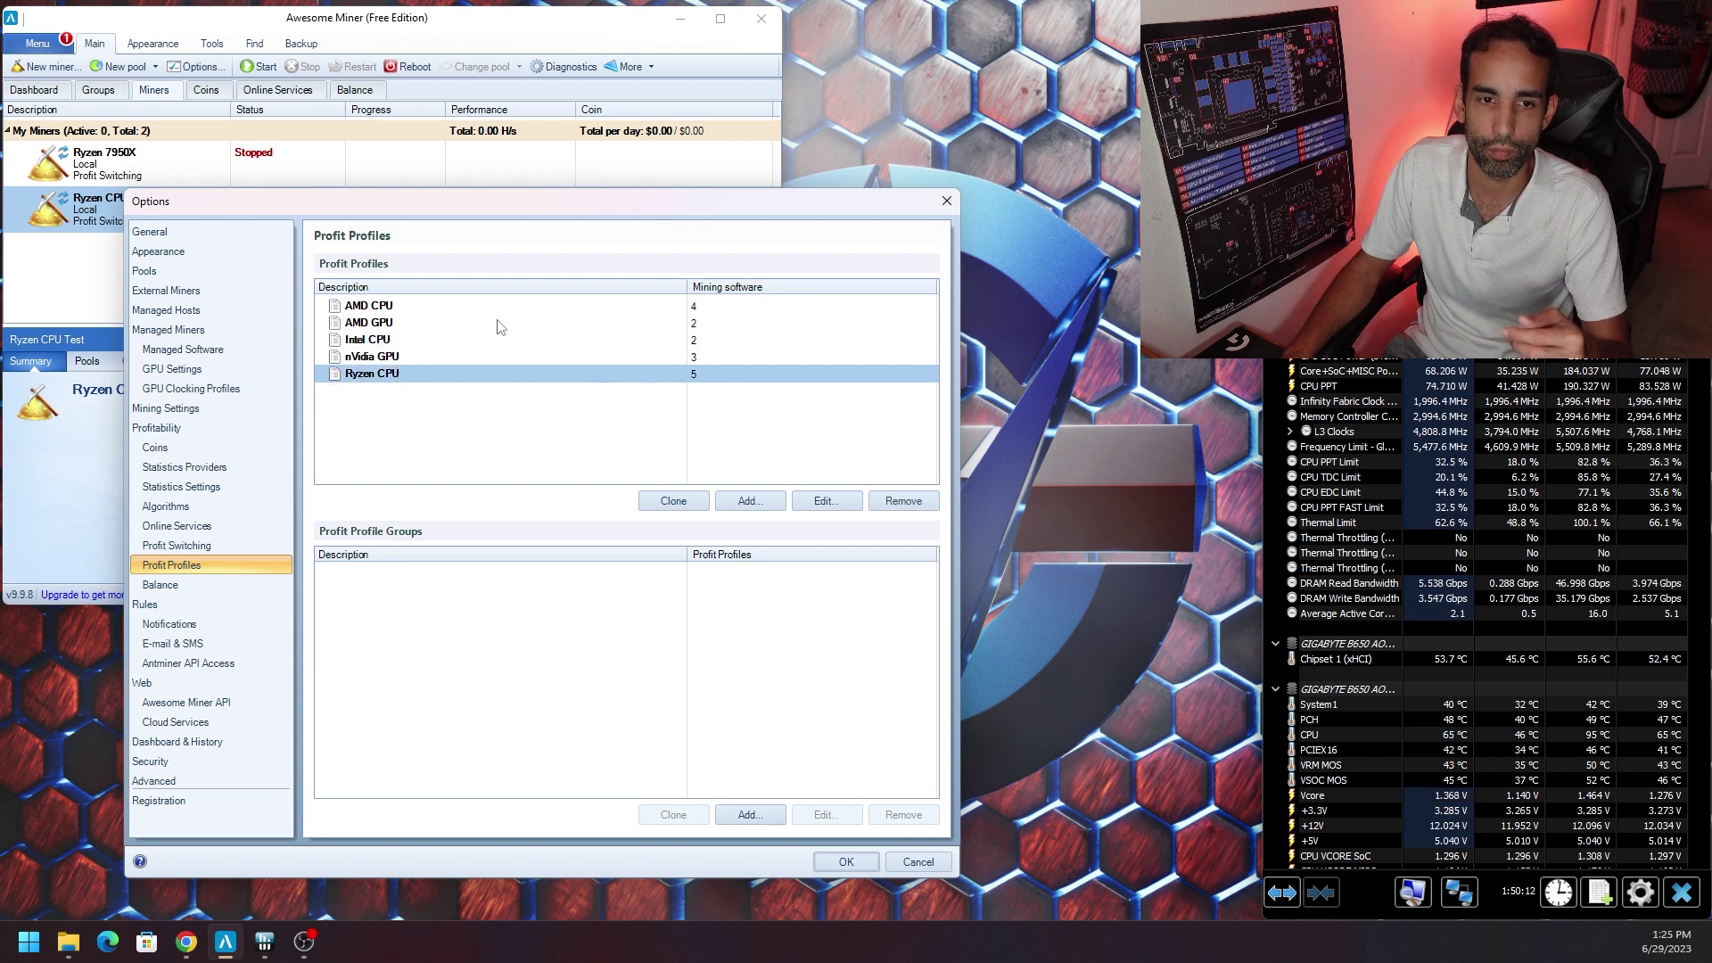
double_click(415, 378)
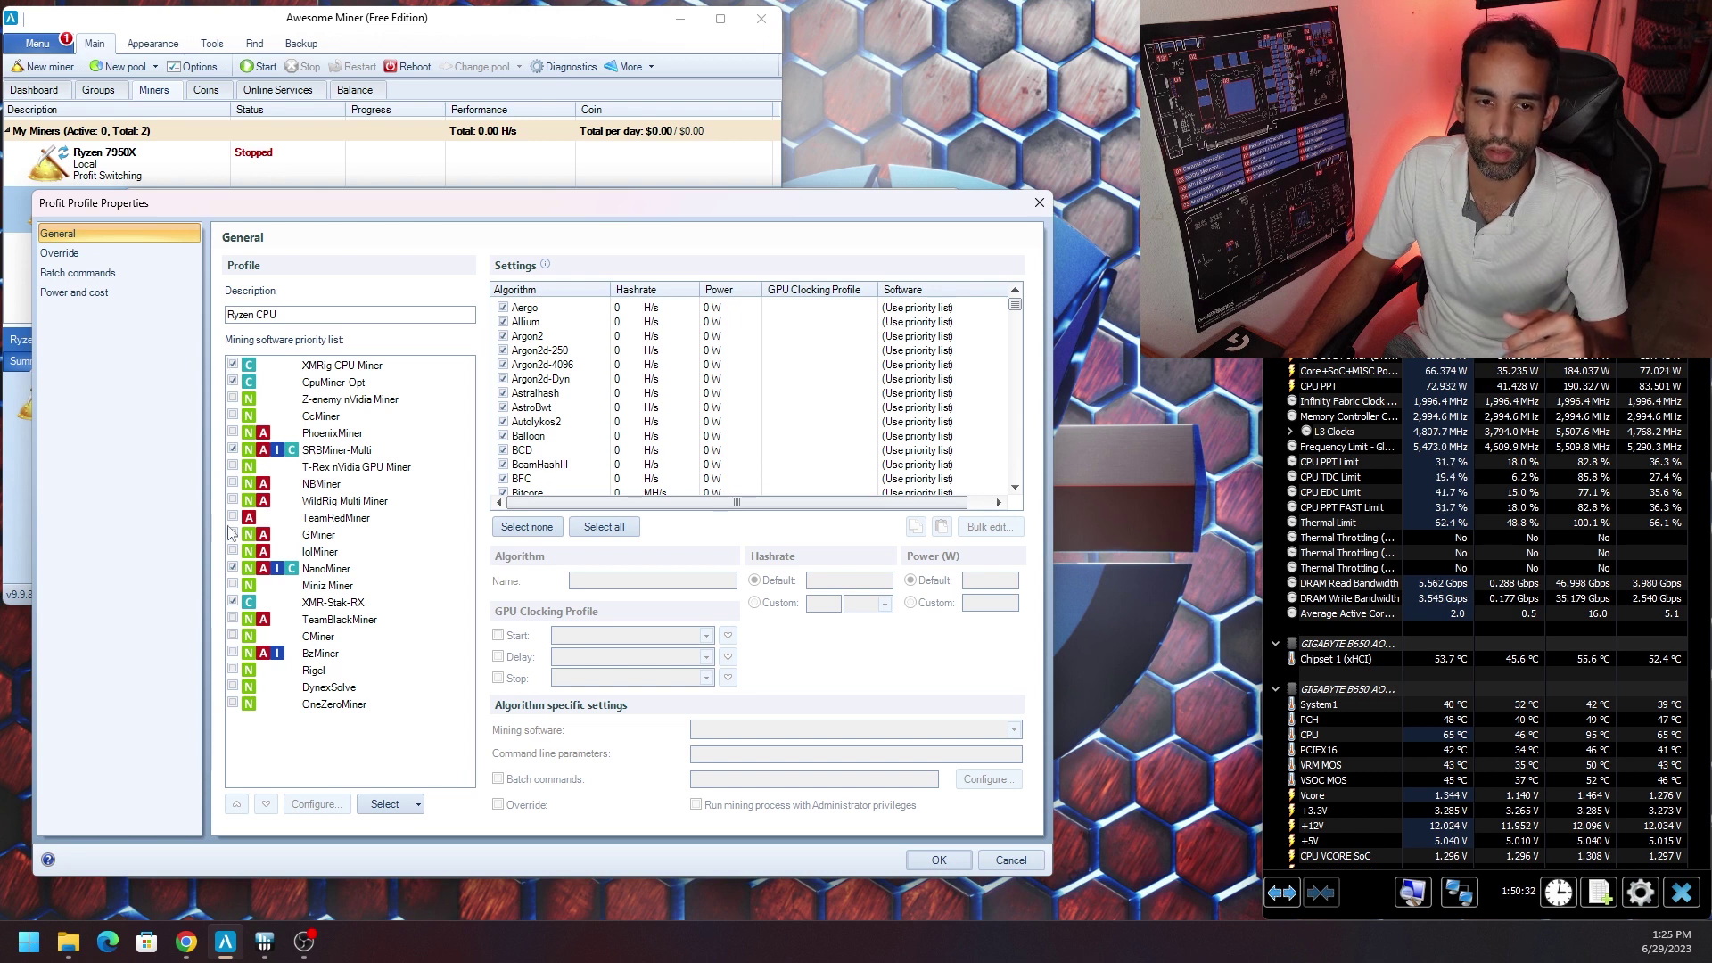
click(303, 454)
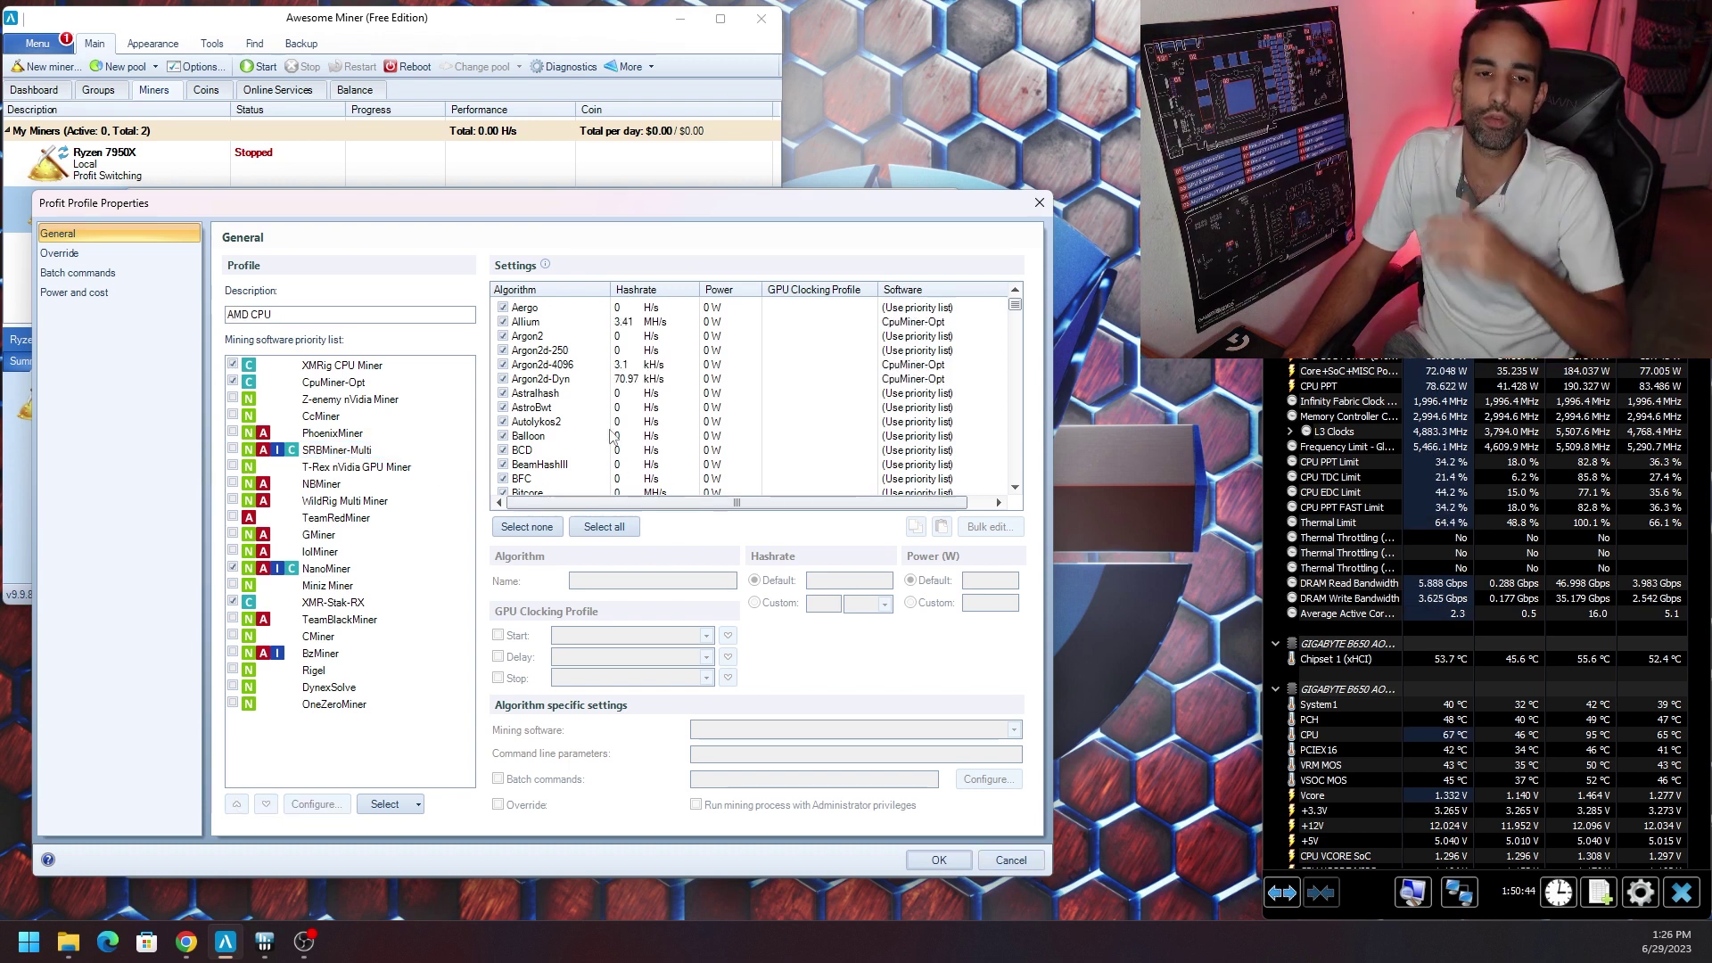
click(939, 859)
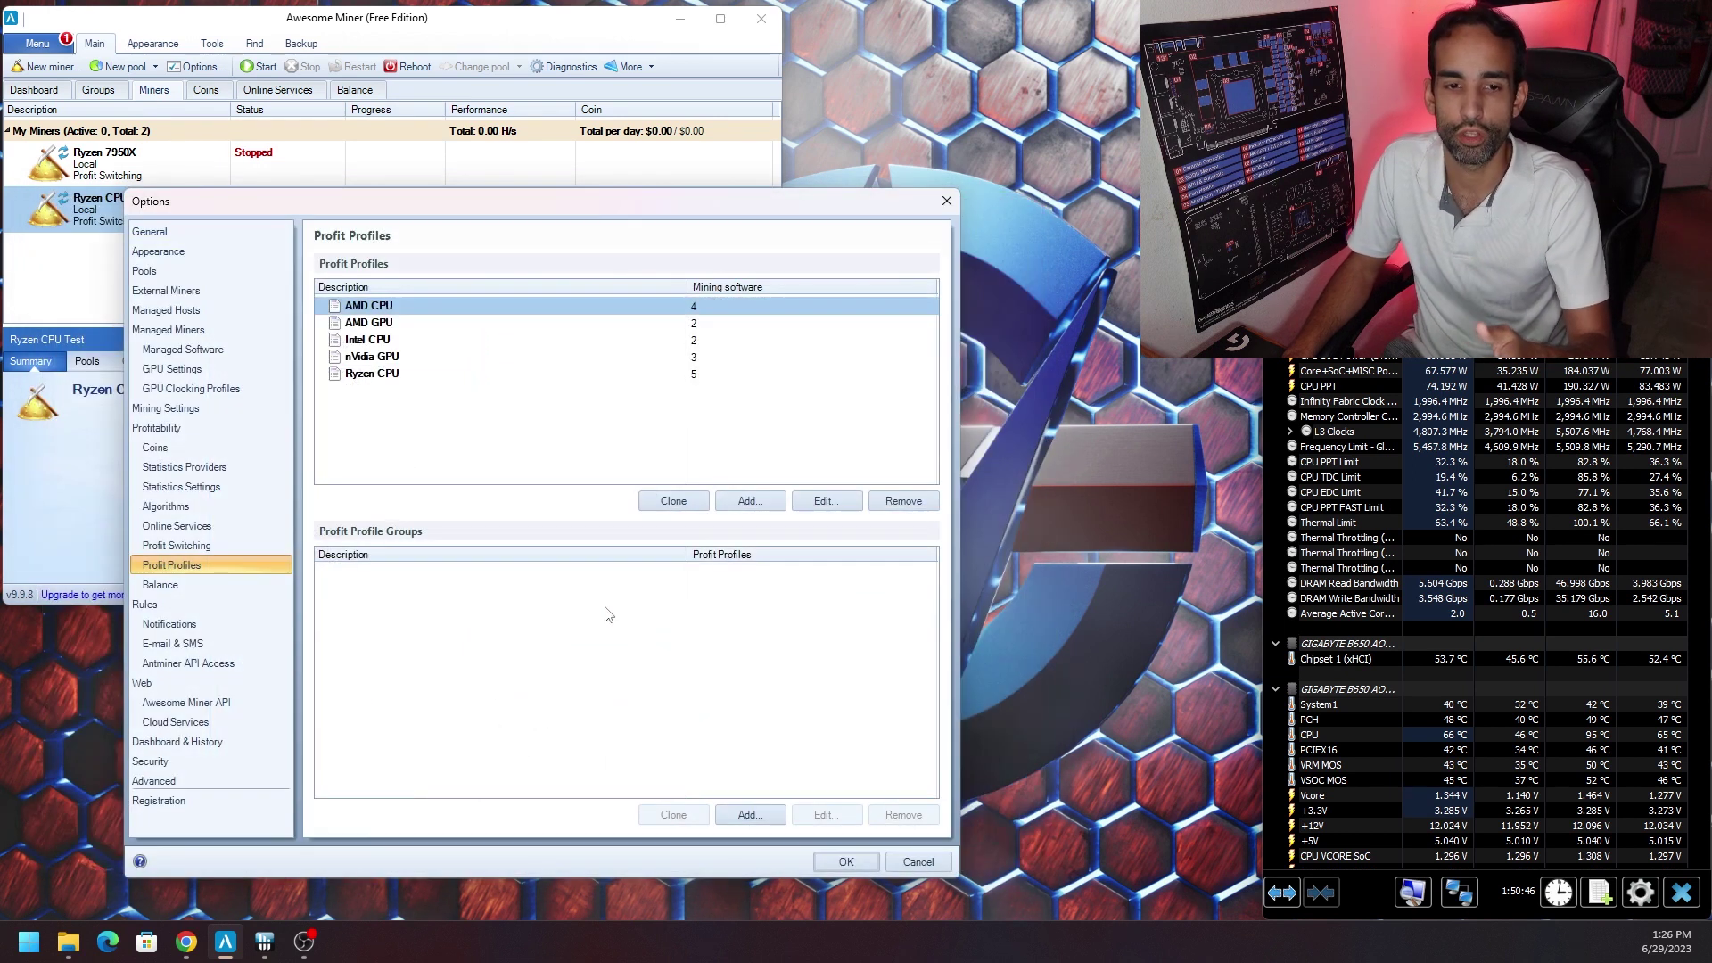
In the AMD CPU profile, enable SRBMiner-Multi and exclude the Ethereum and EtcHash algorithms.
click(826, 500)
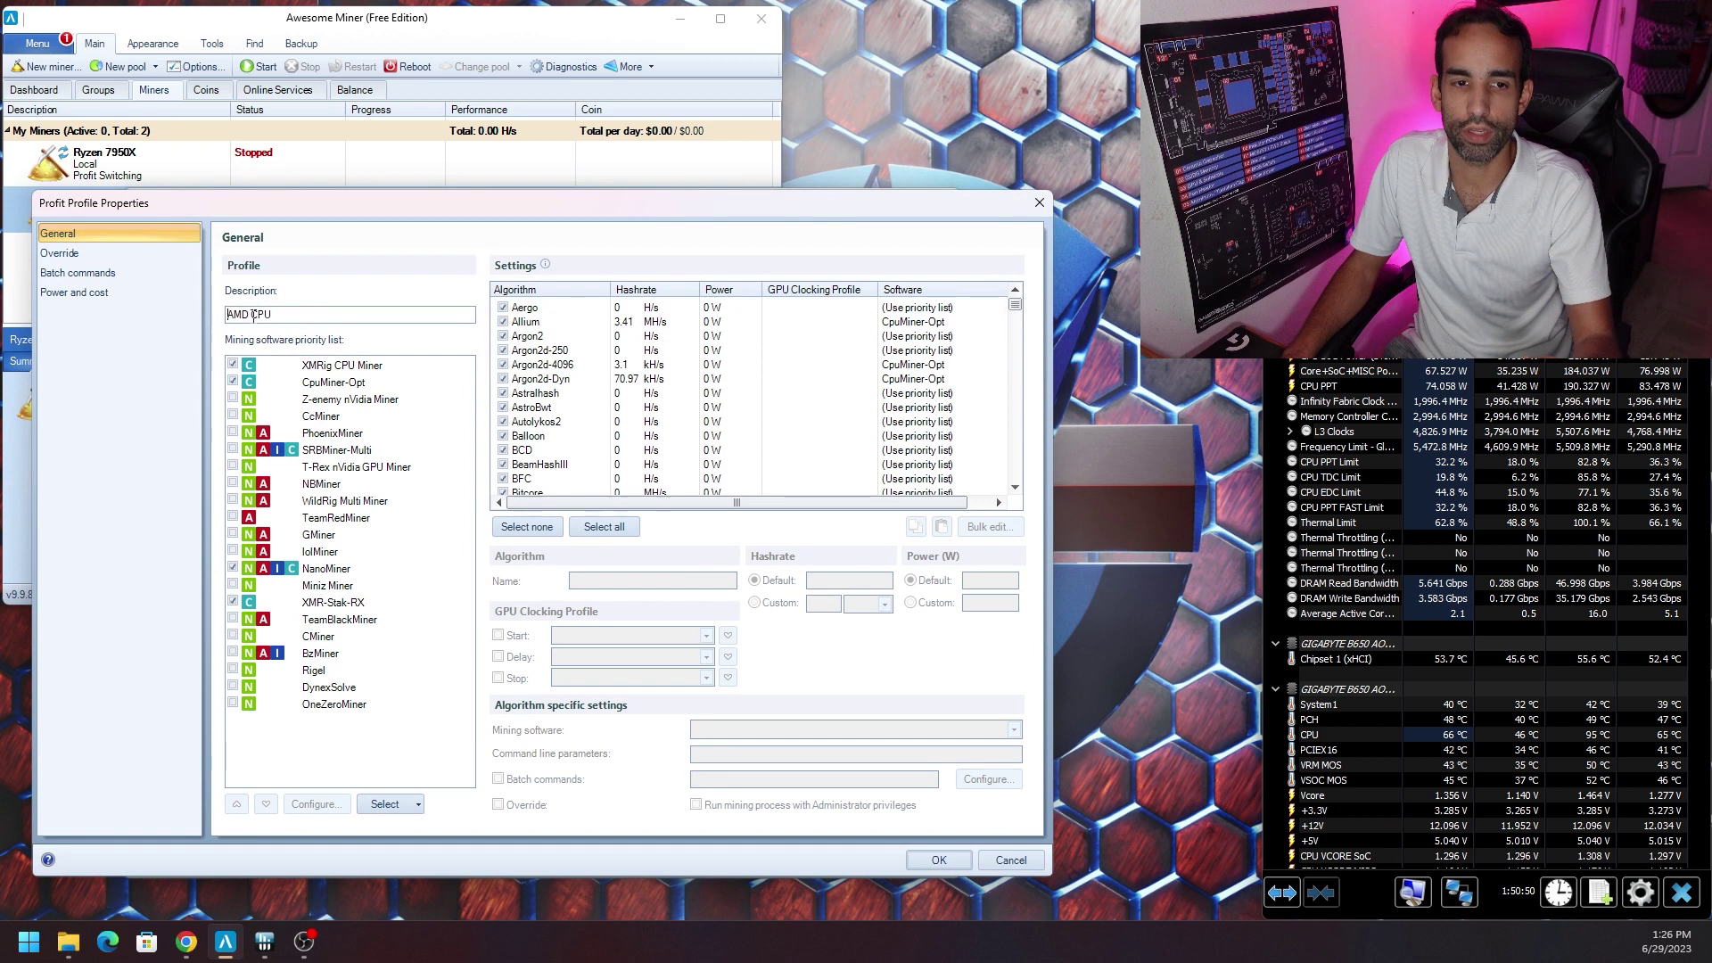
click(234, 451)
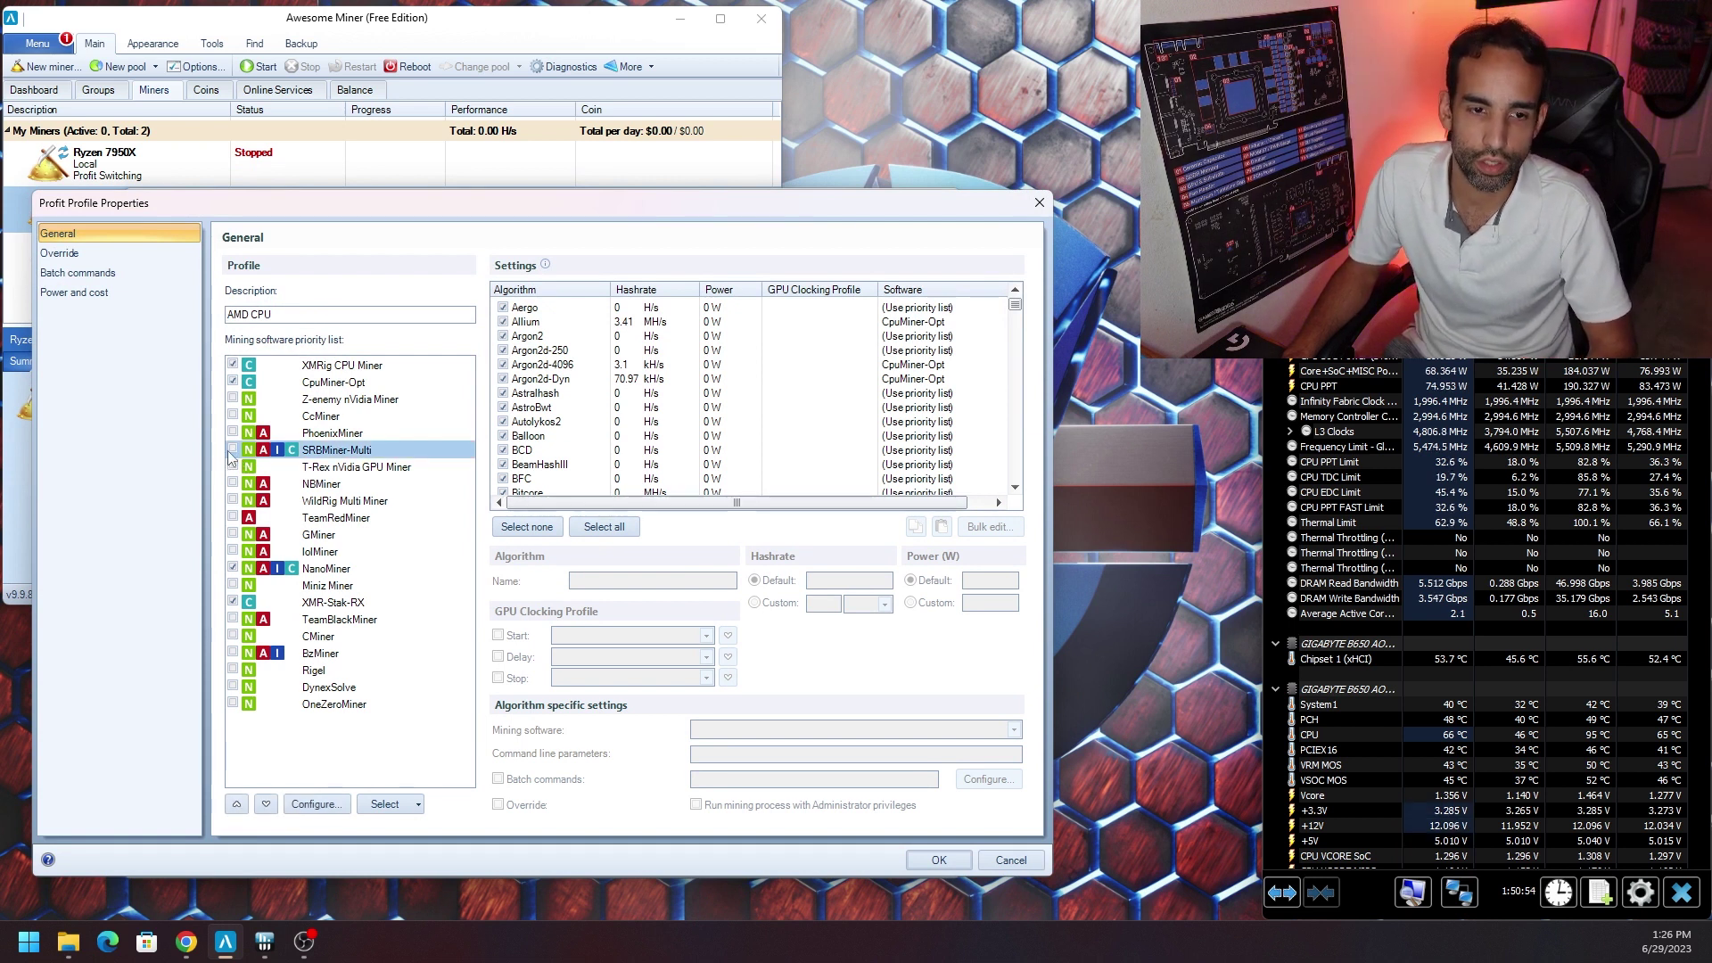
click(233, 450)
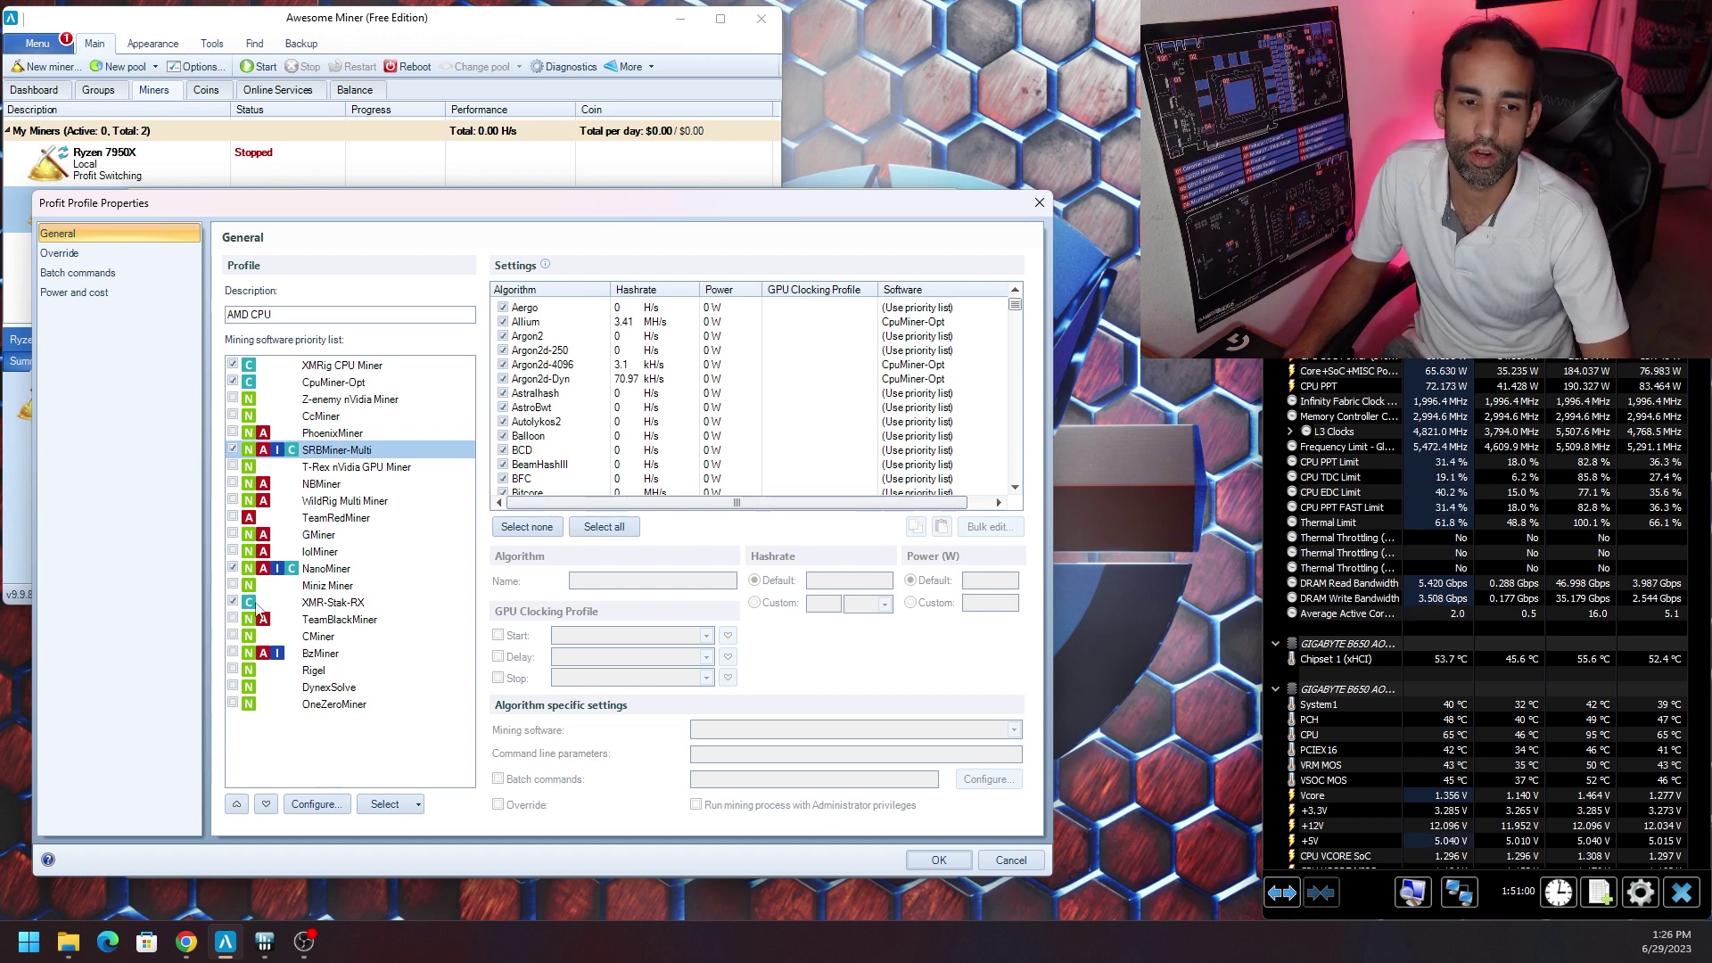
click(682, 406)
scroll(682, 398, down, 4)
scroll(682, 398, down, 5)
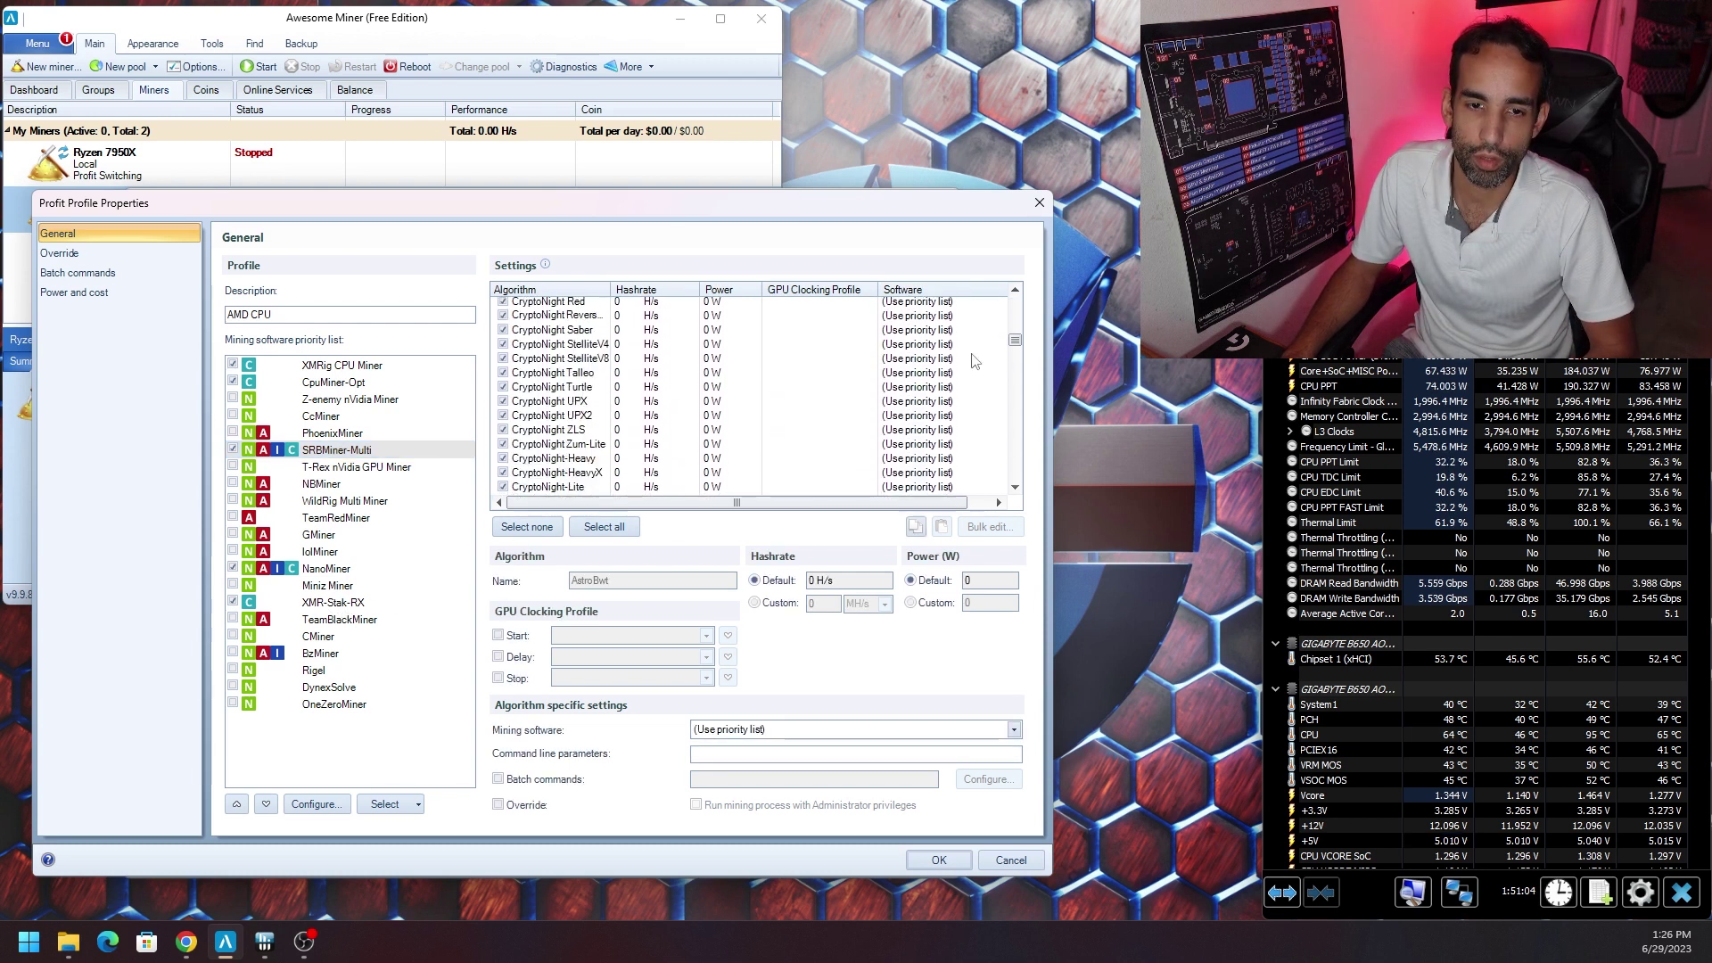
drag(1019, 349, 1032, 419)
scroll(956, 426, down, 6)
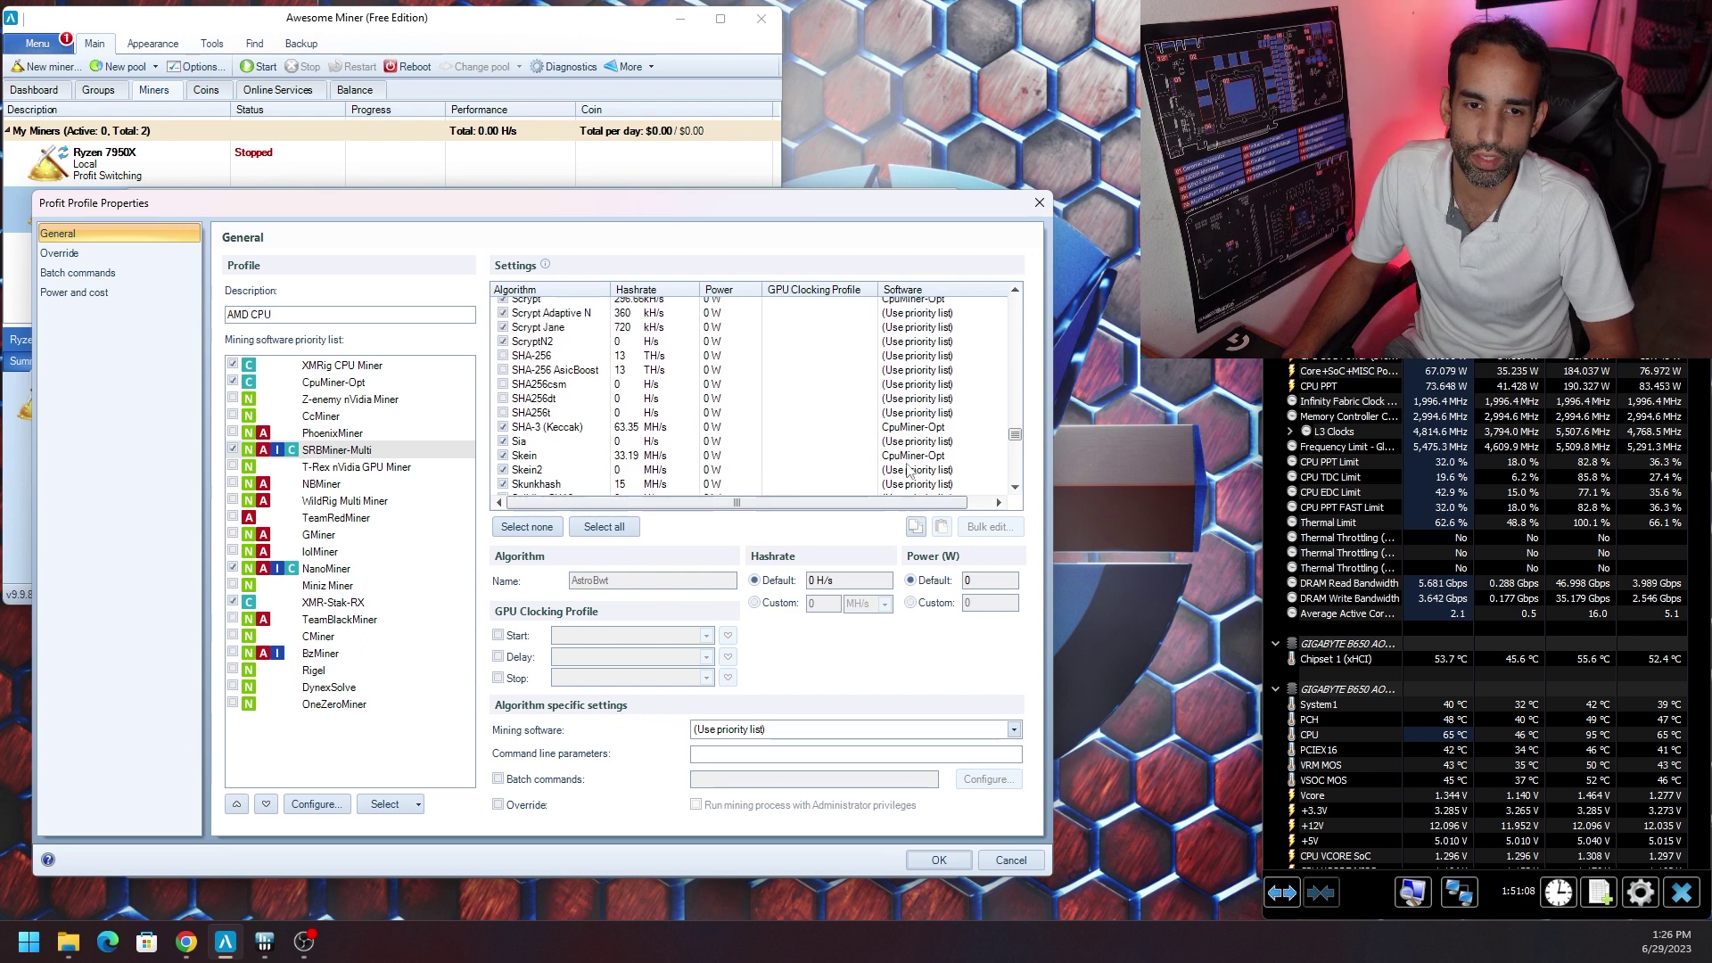
drag(1016, 434, 1007, 378)
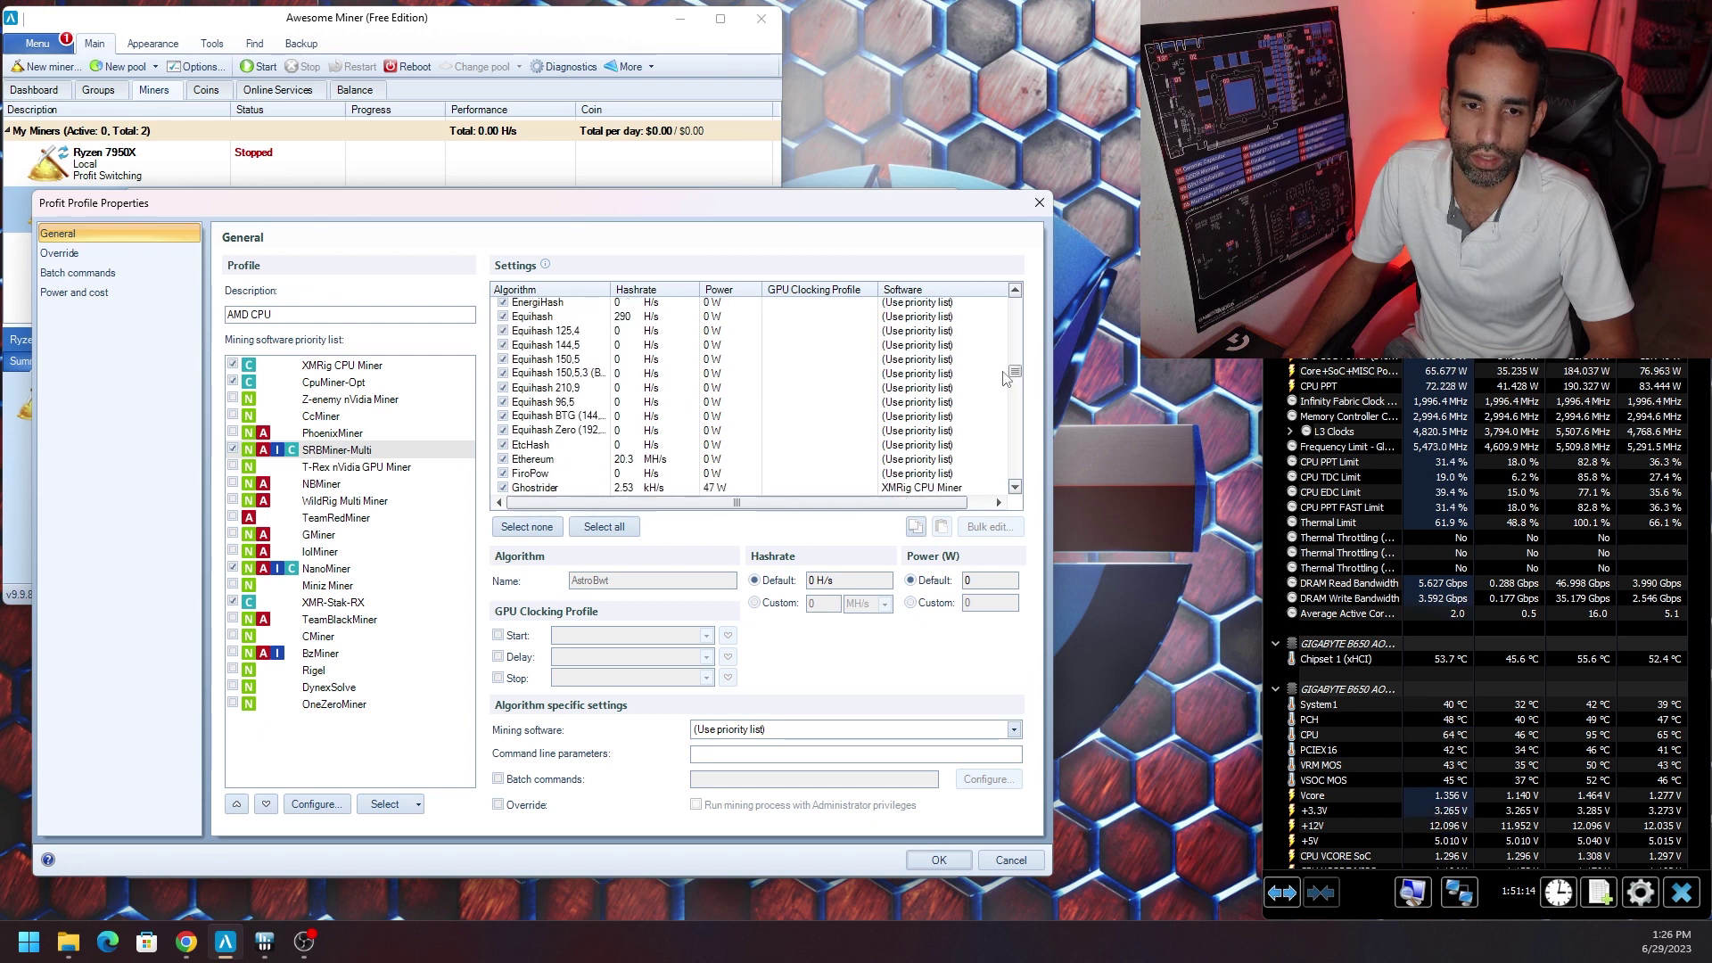
click(504, 460)
click(503, 460)
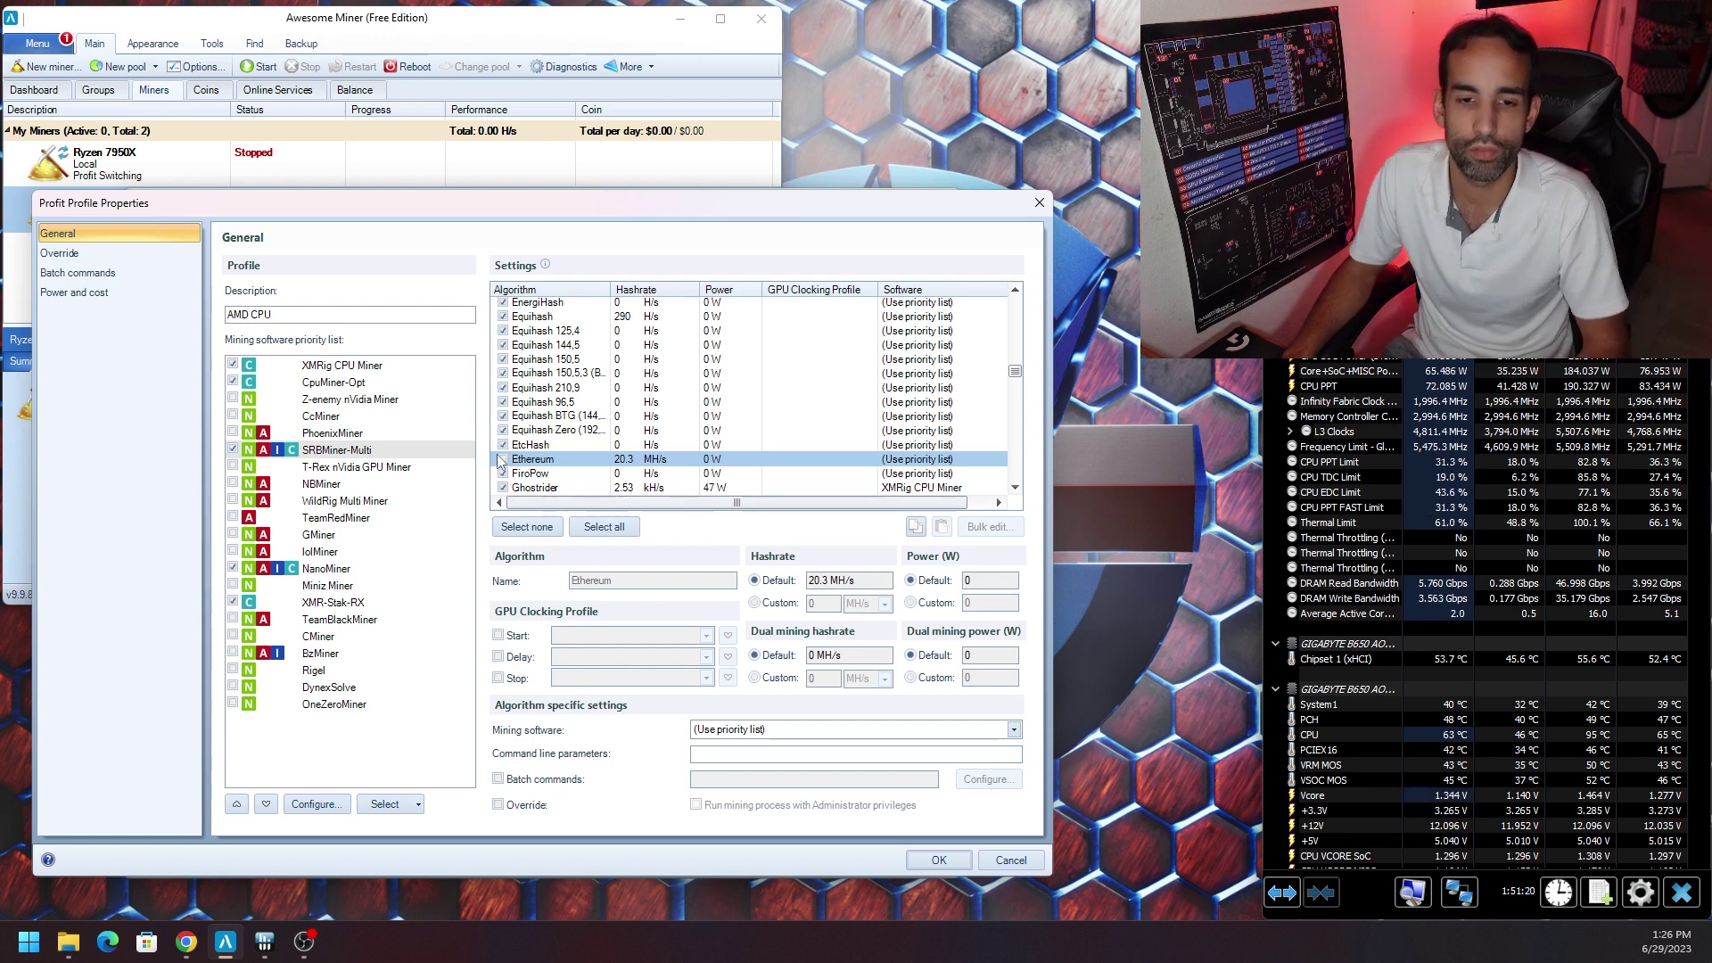
click(503, 445)
click(503, 445)
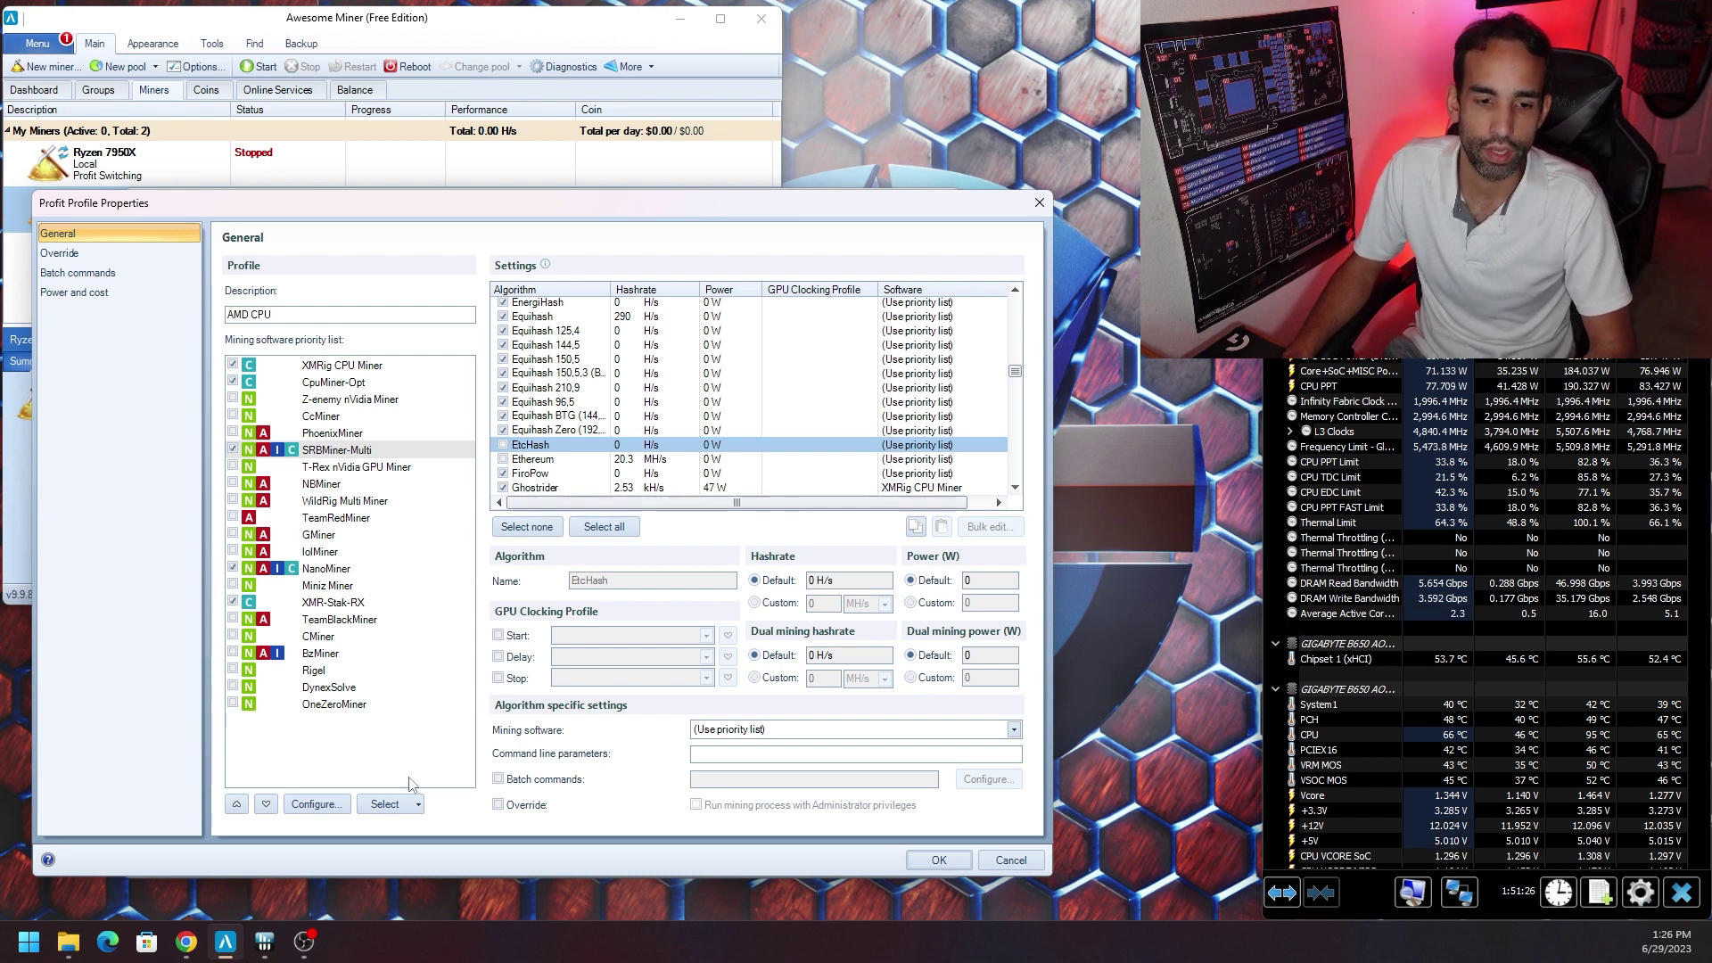
Copy the --disable-gpu option from line 13 of the SRBMiner-Multi parameters page on GitHub.
click(186, 941)
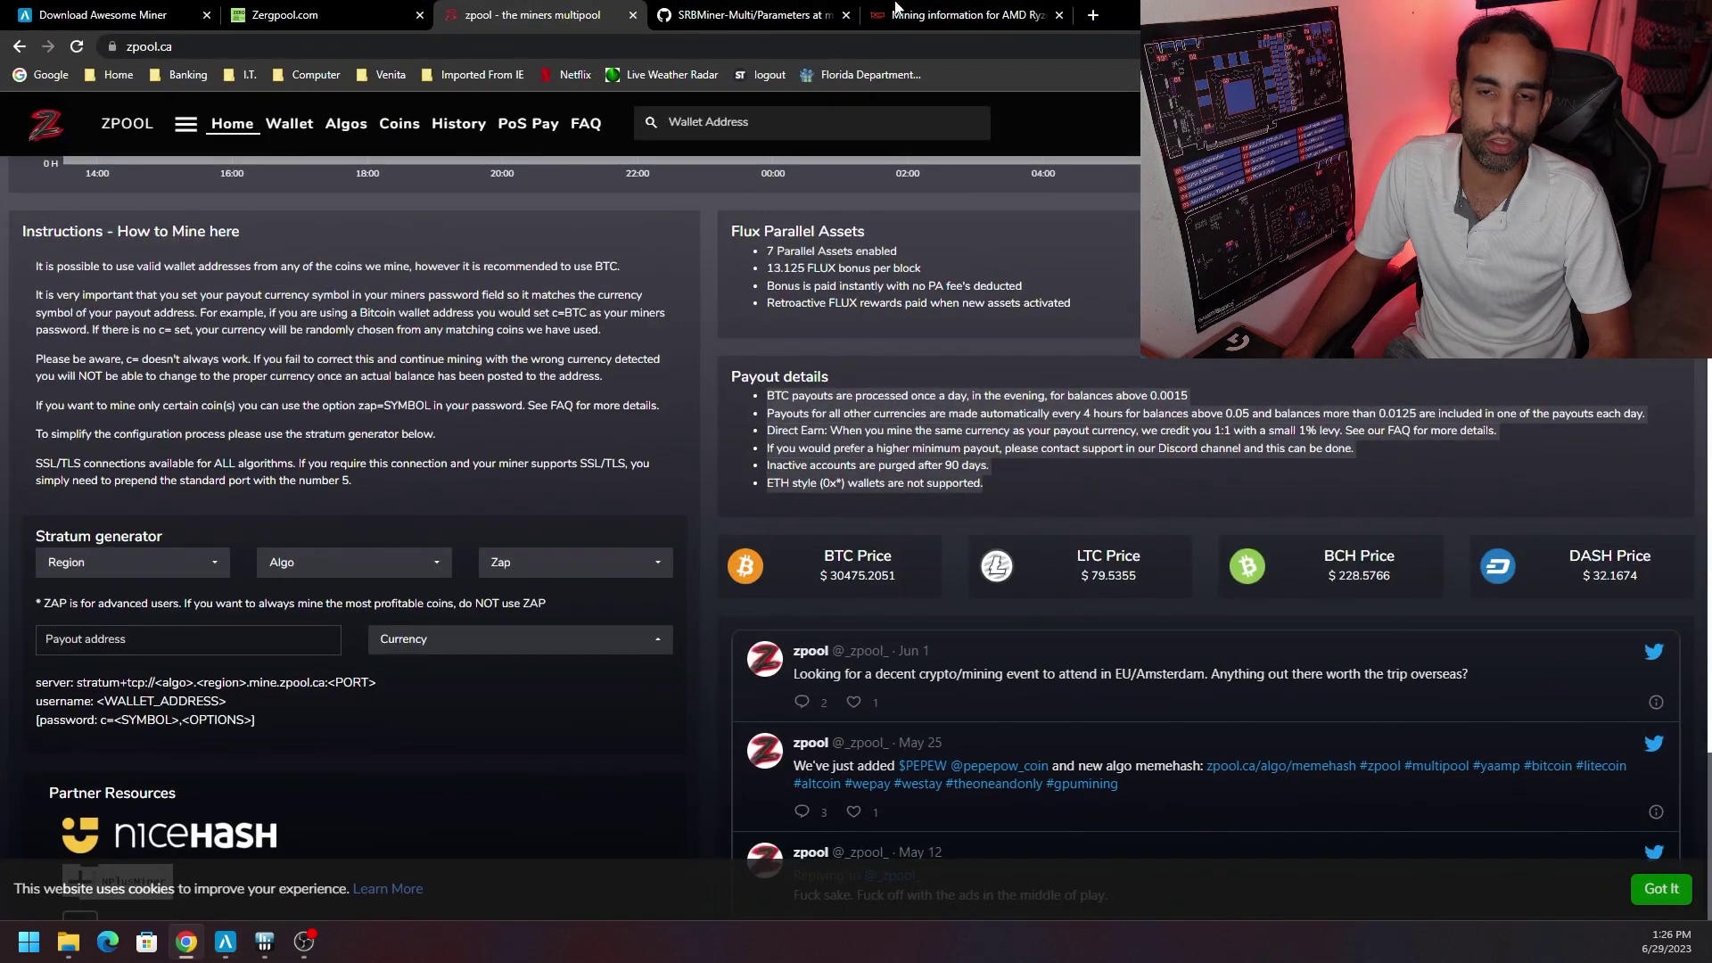
click(722, 15)
click(443, 710)
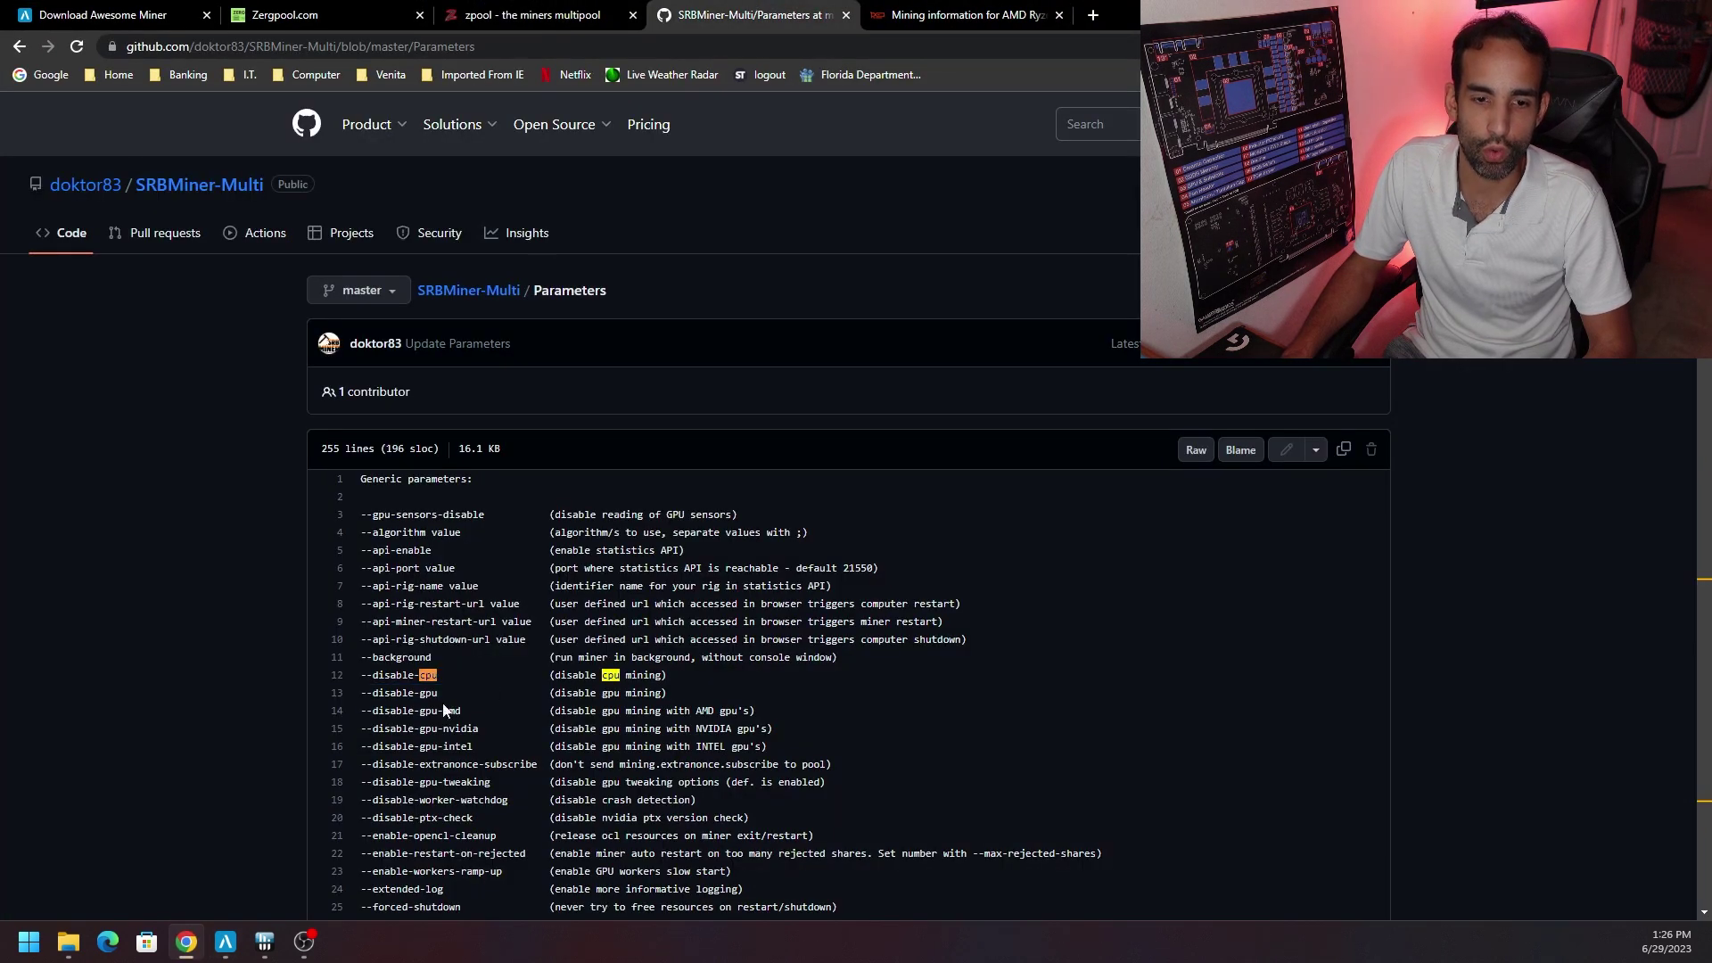
drag(439, 692, 360, 693)
key(ctrl+c)
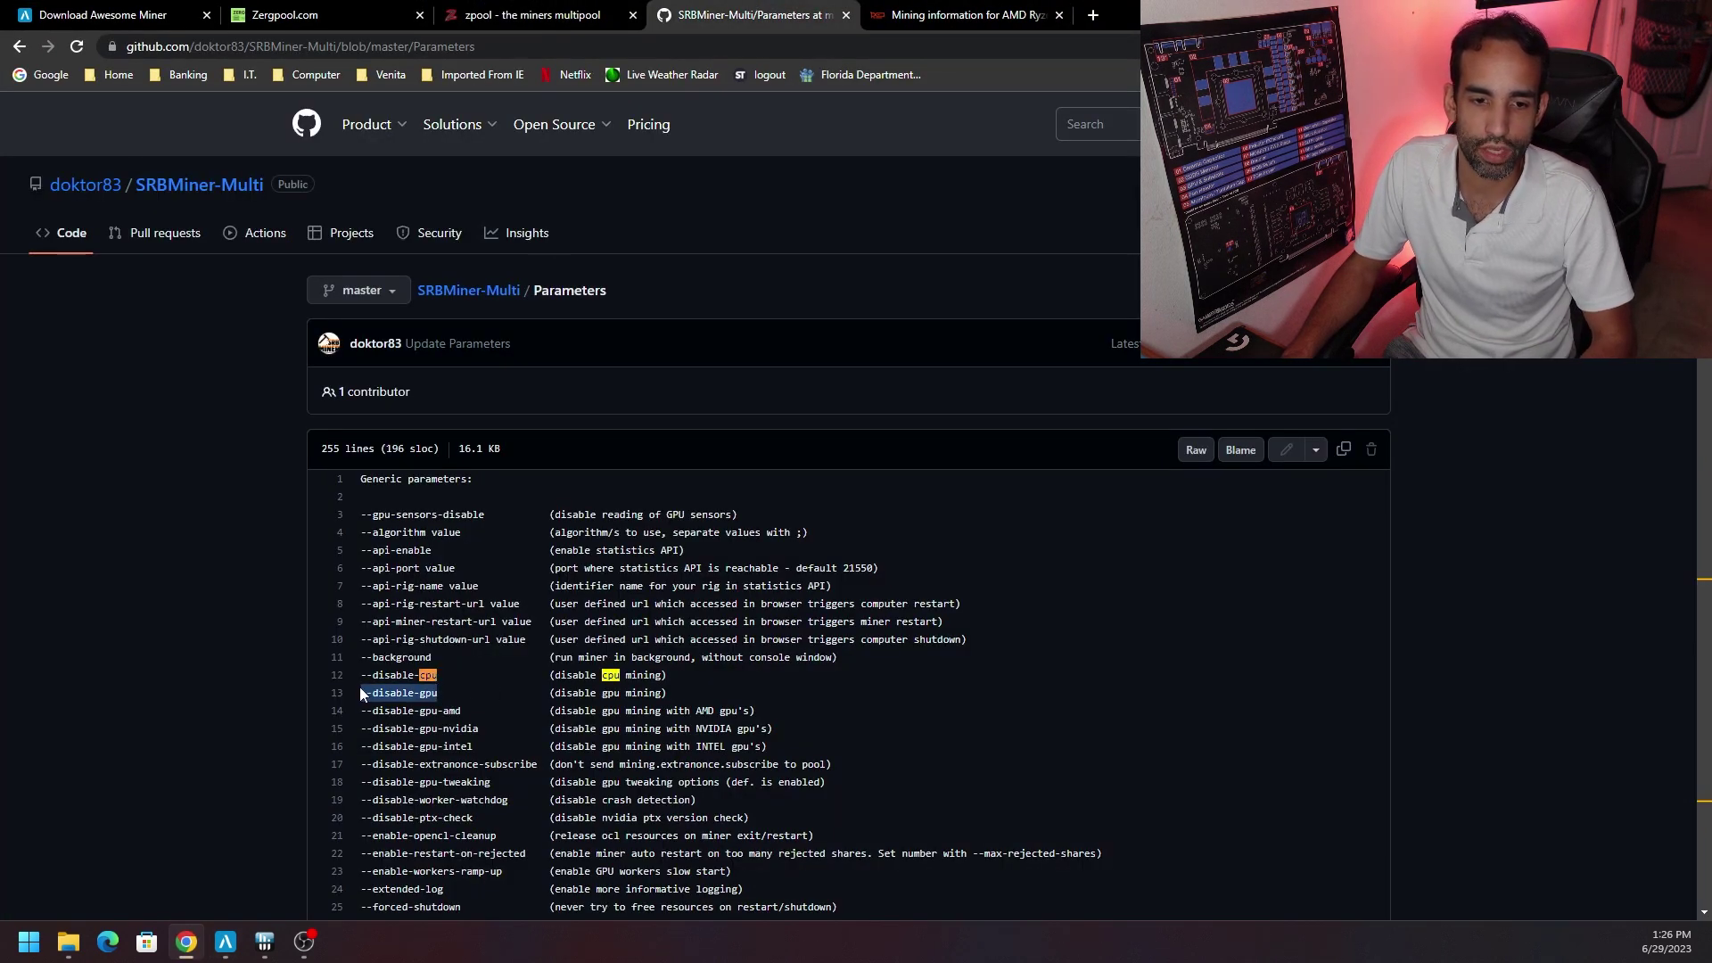
click(225, 941)
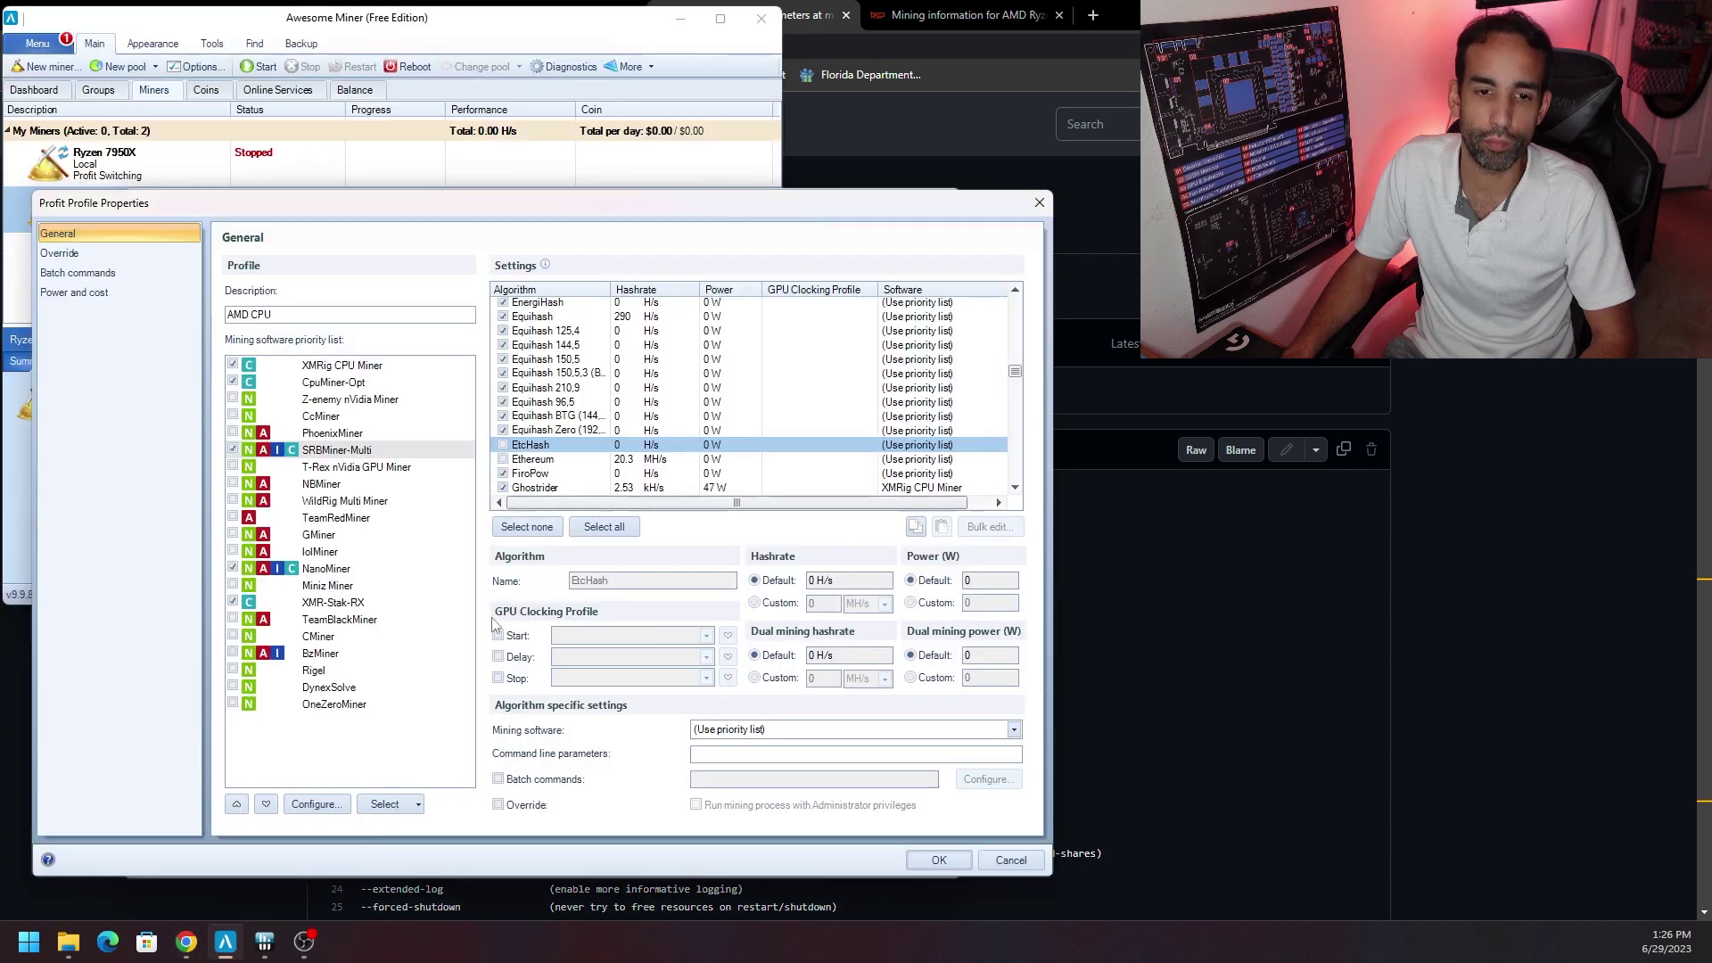
Paste --disable-gpu as SRBMiner-Multi's command line parameter and save the AMD CPU profile.
click(367, 451)
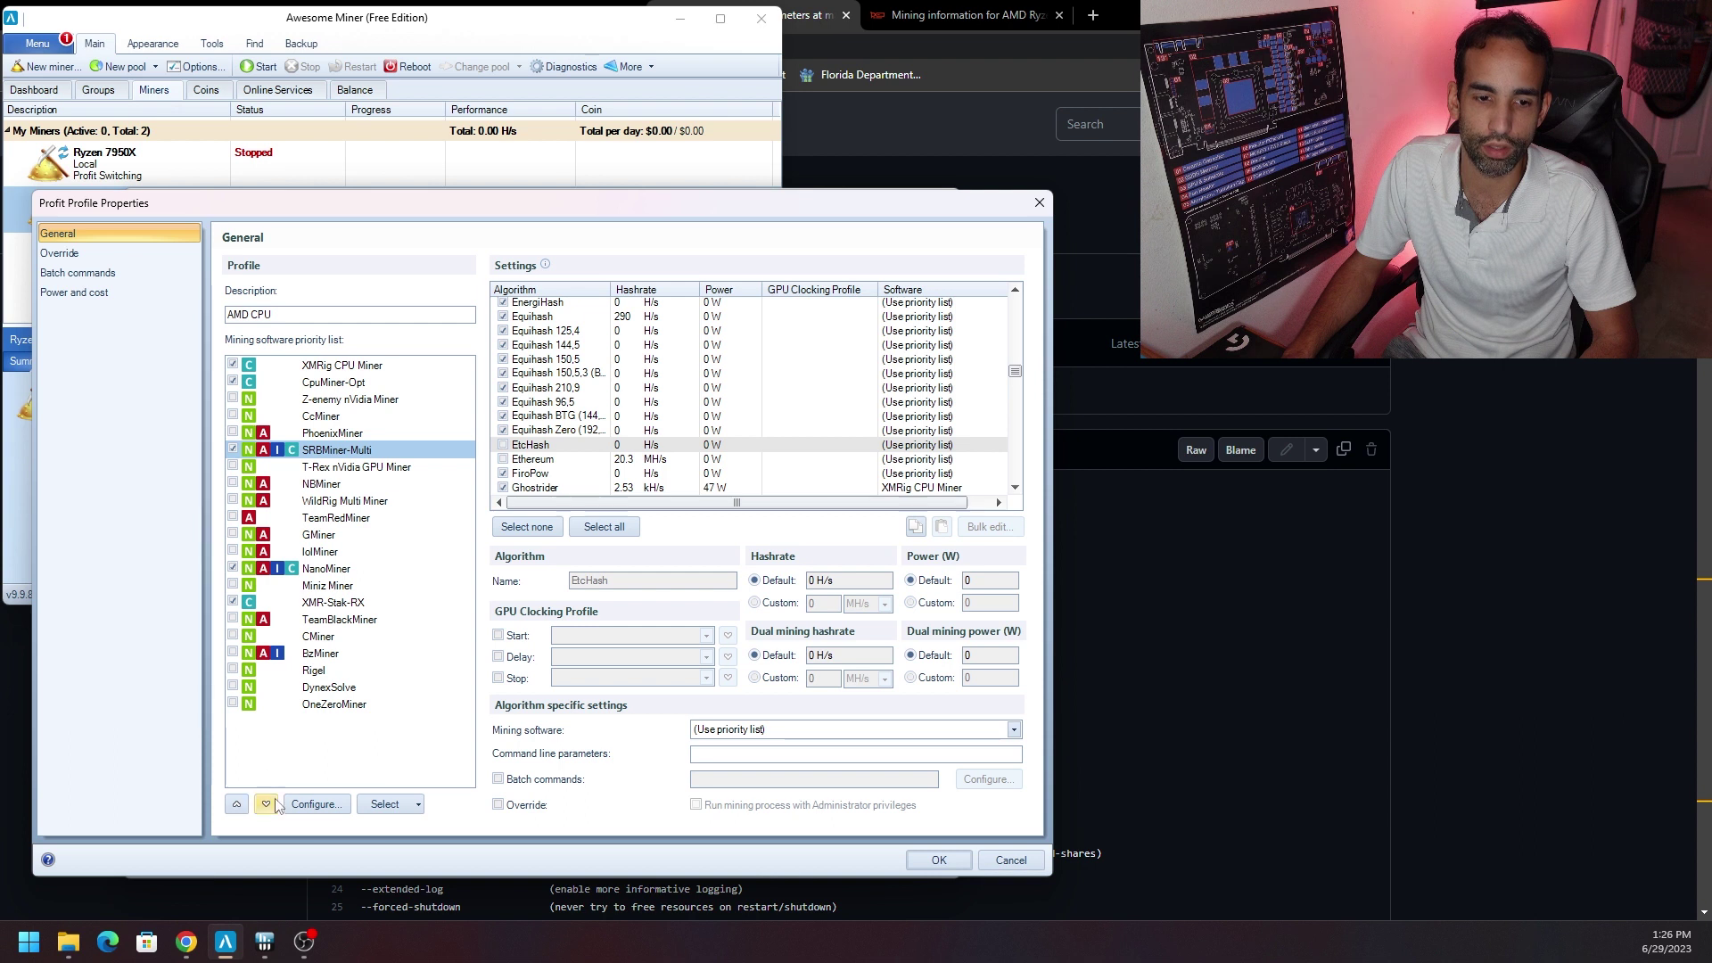
click(317, 804)
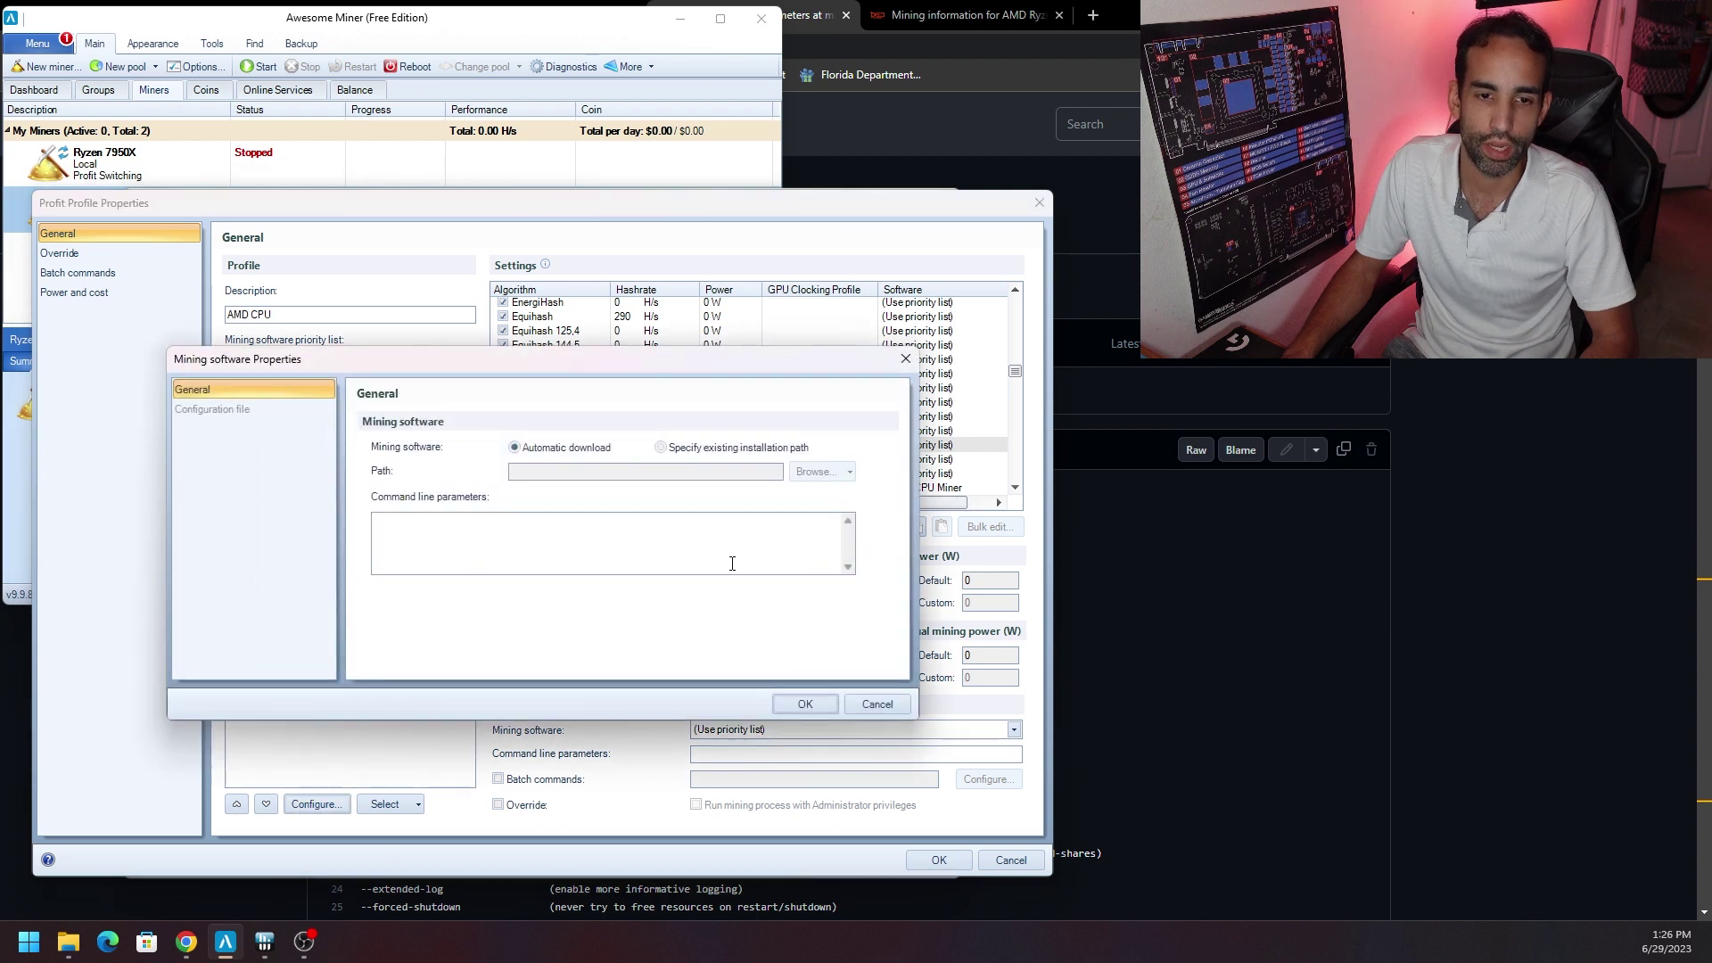
key(ctrl+v)
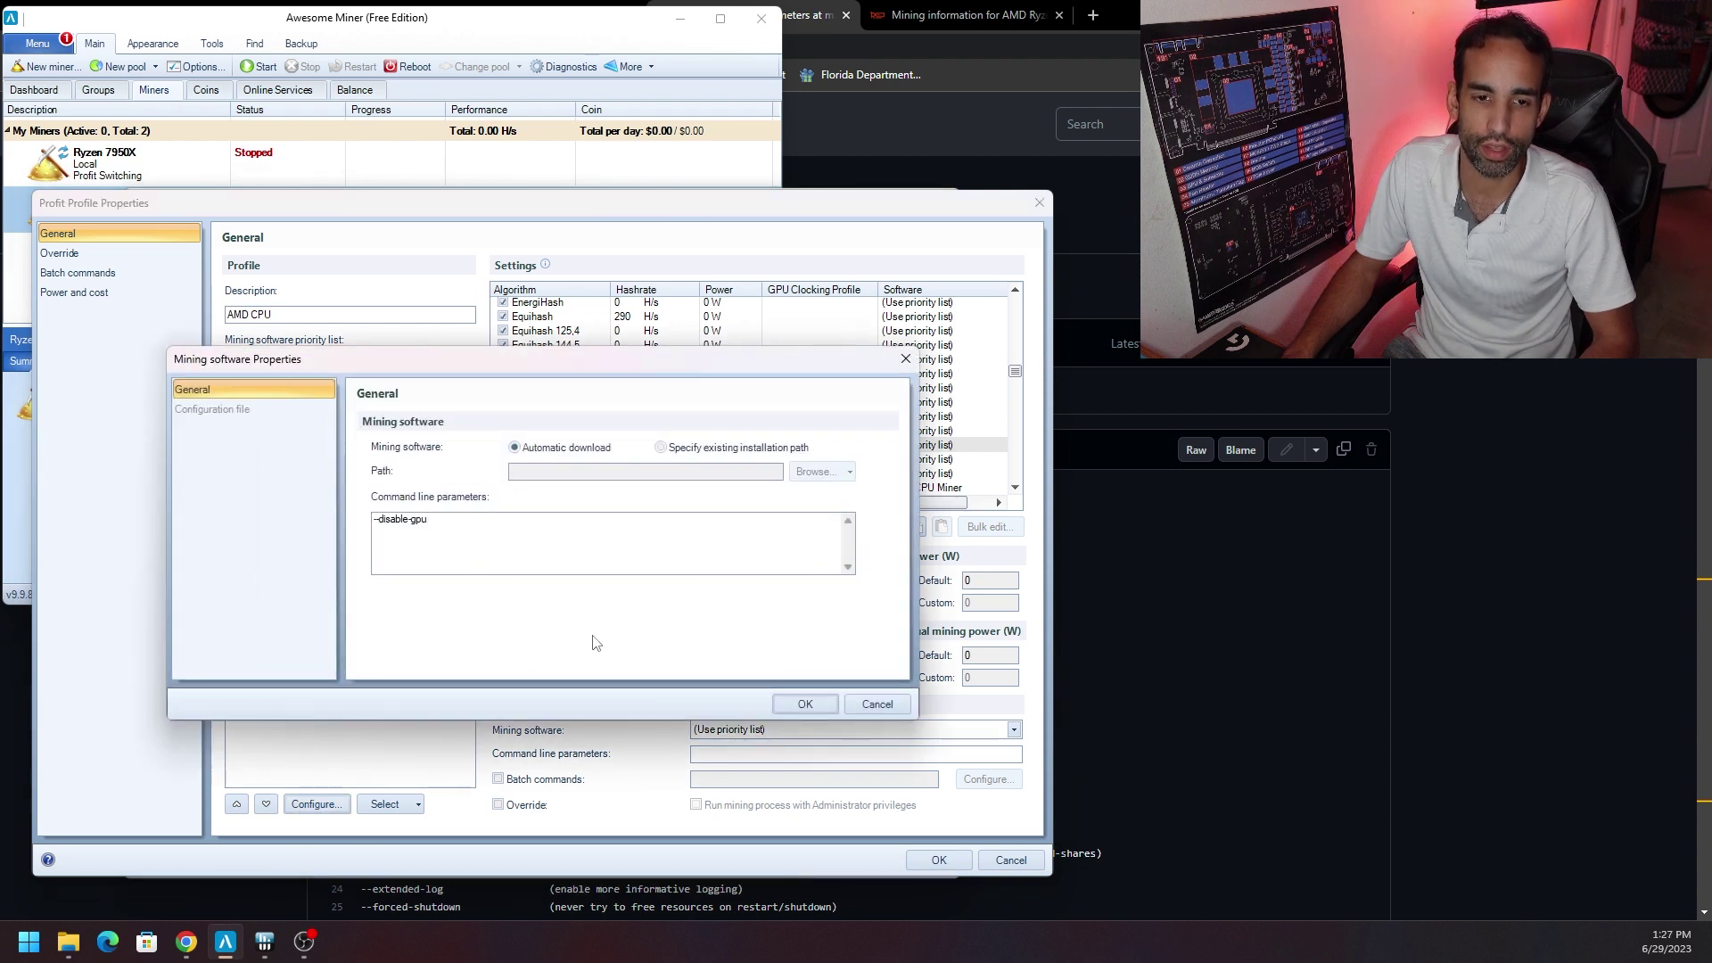
click(804, 704)
click(937, 866)
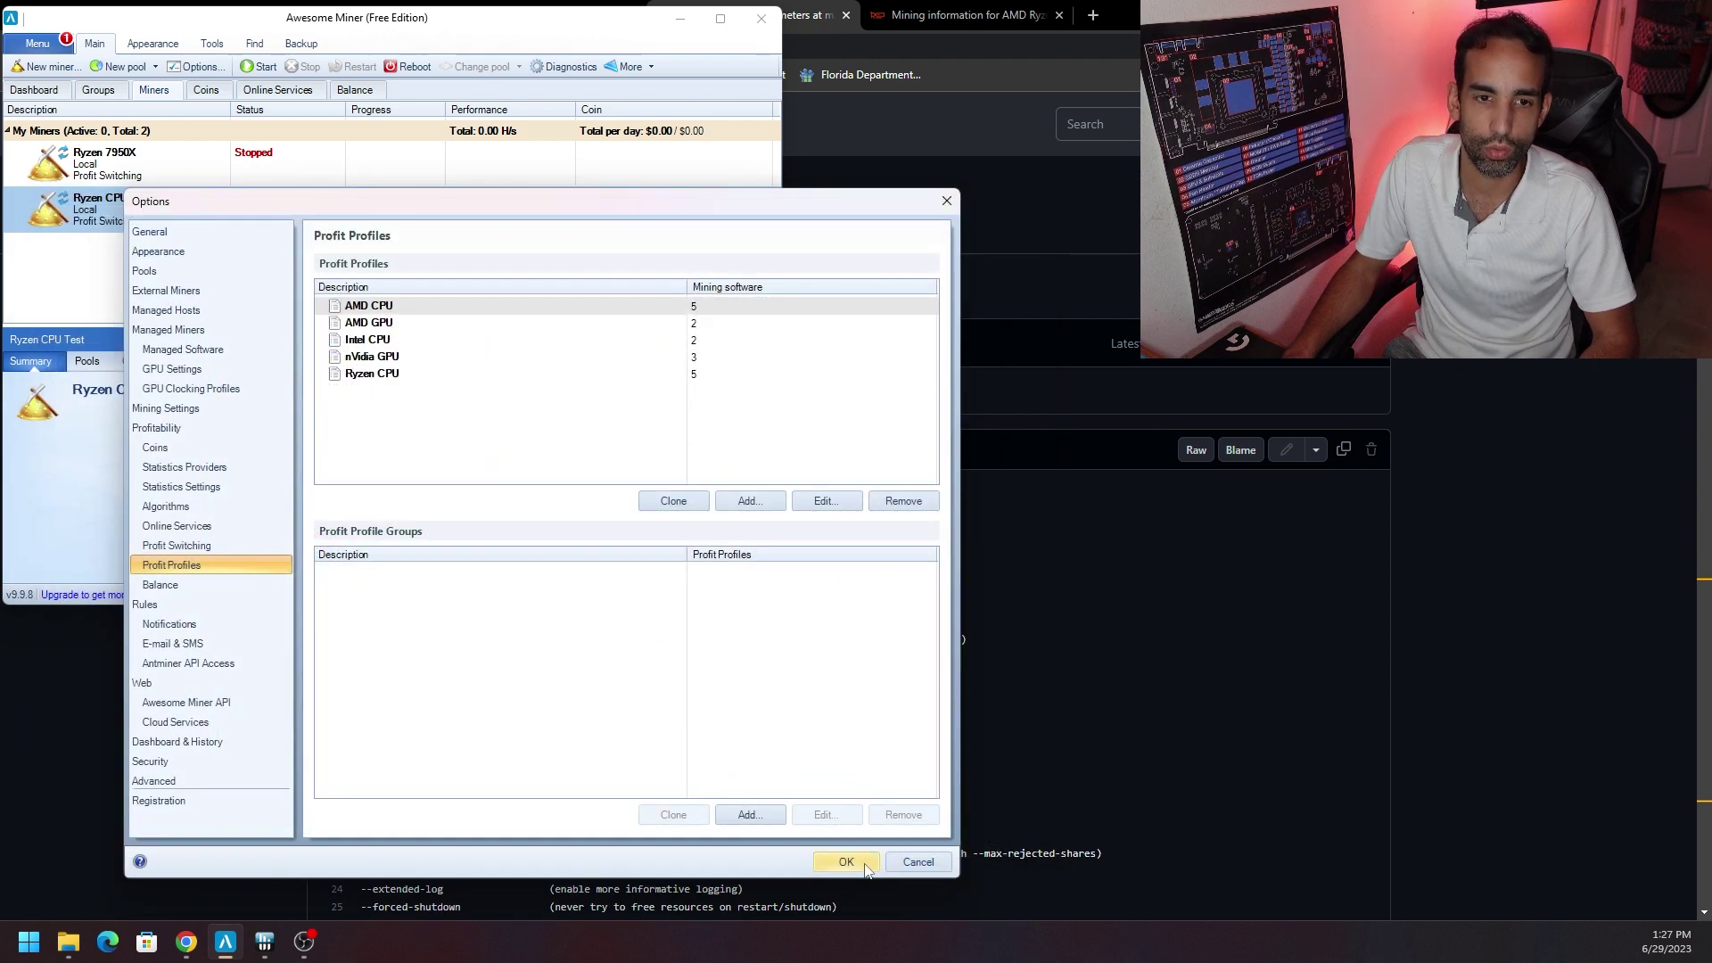
Give Ryzen CPU Test the AMD CPU profile and the worker-name suffix 'Ryzen Test', then save.
click(178, 329)
double_click(437, 325)
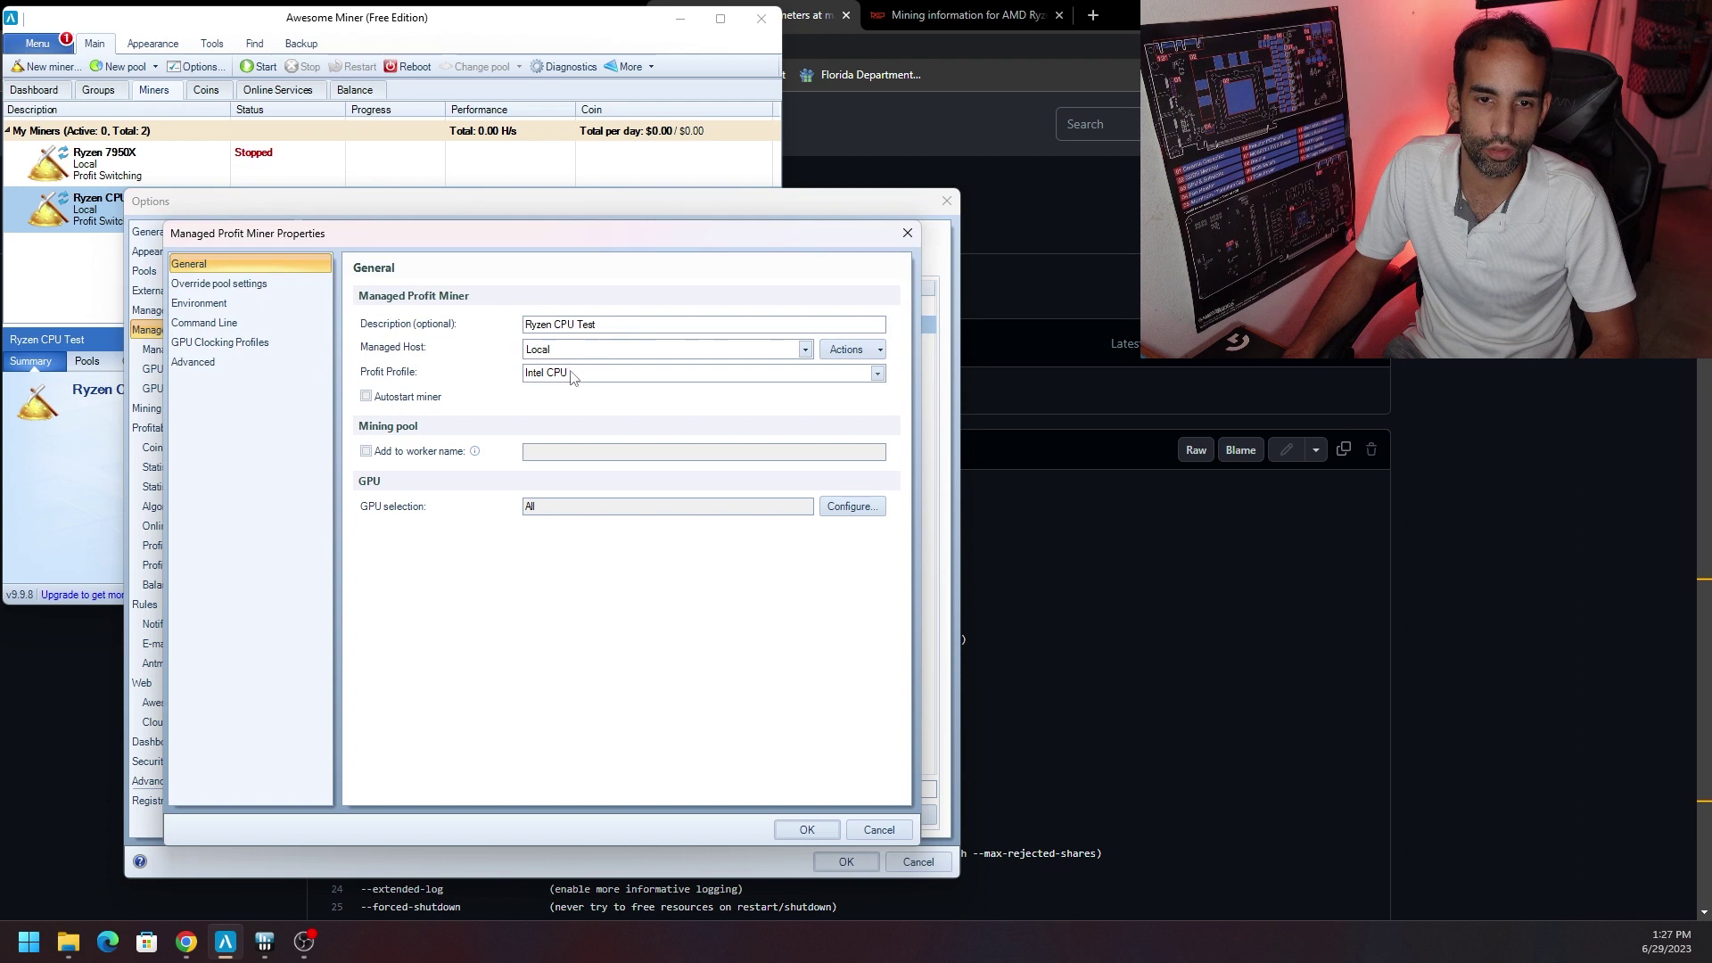
click(604, 376)
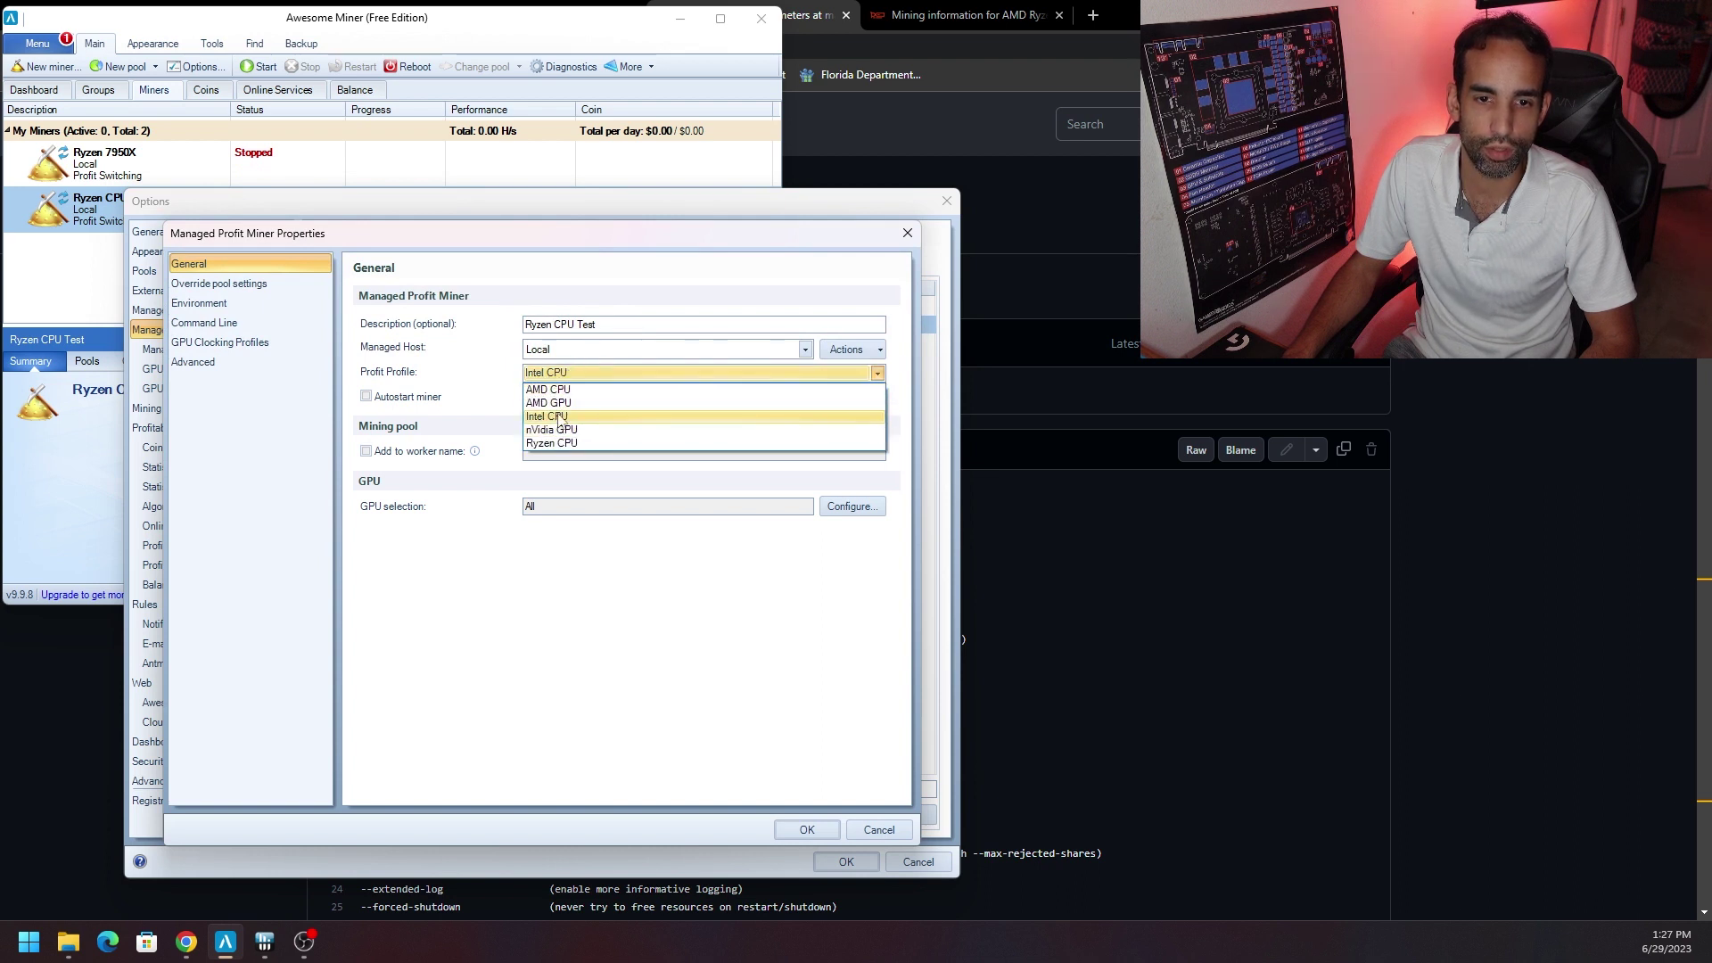
click(597, 390)
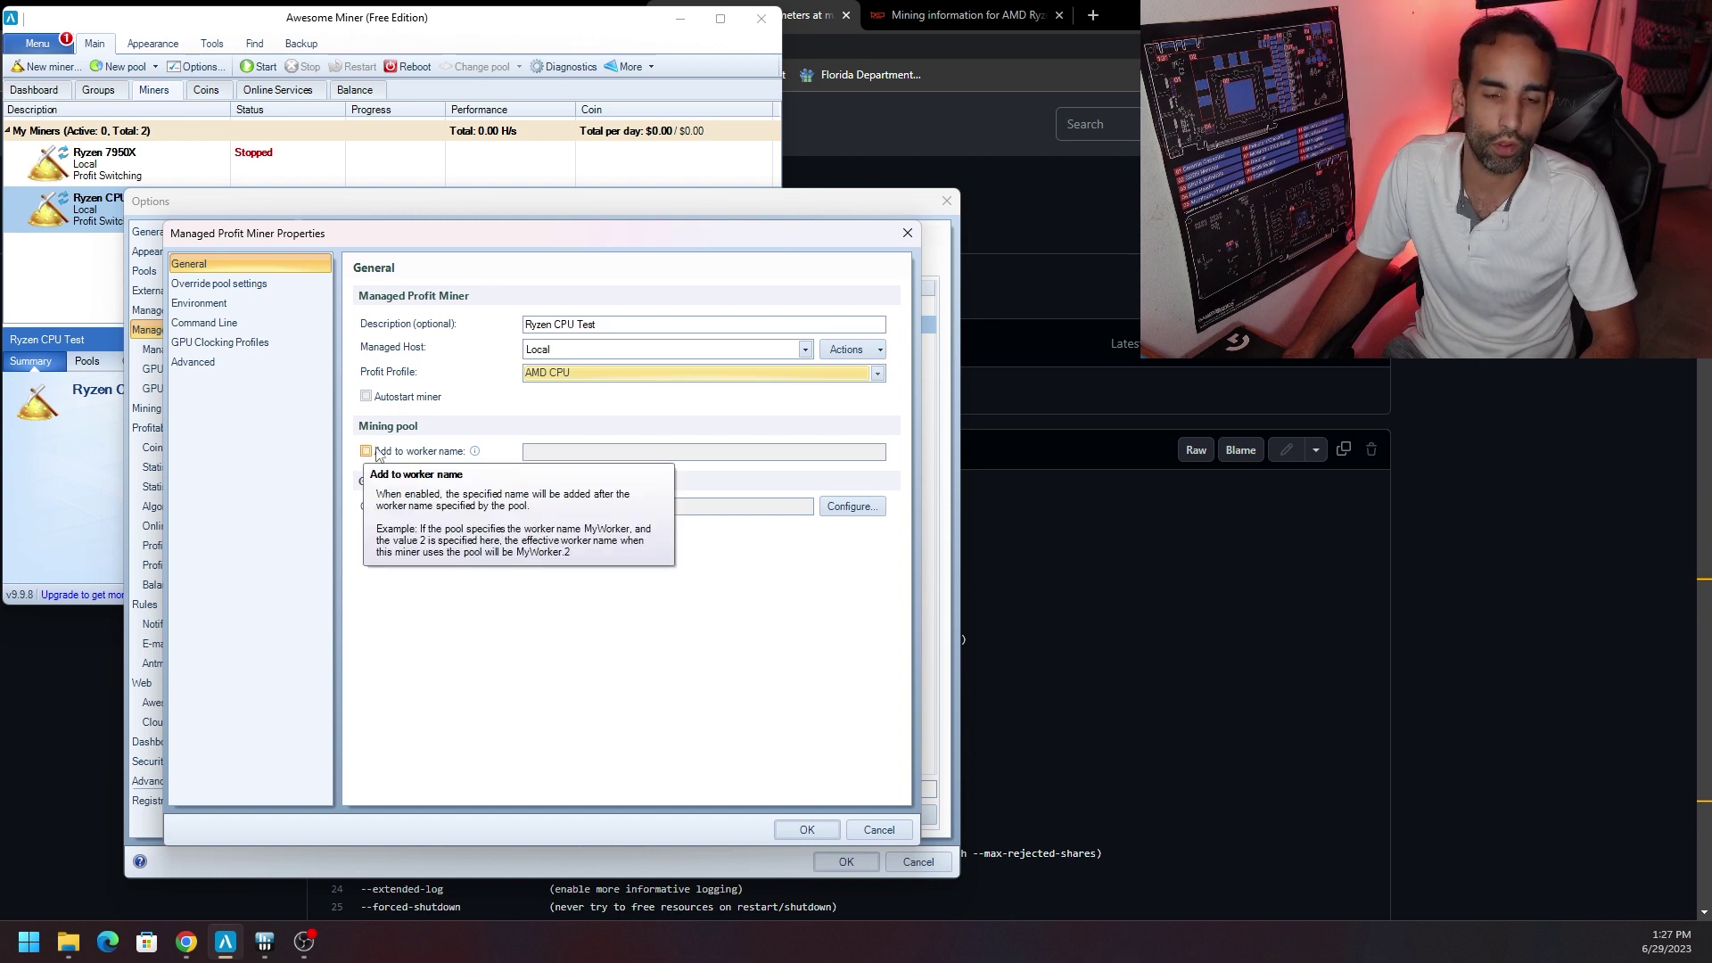
click(376, 452)
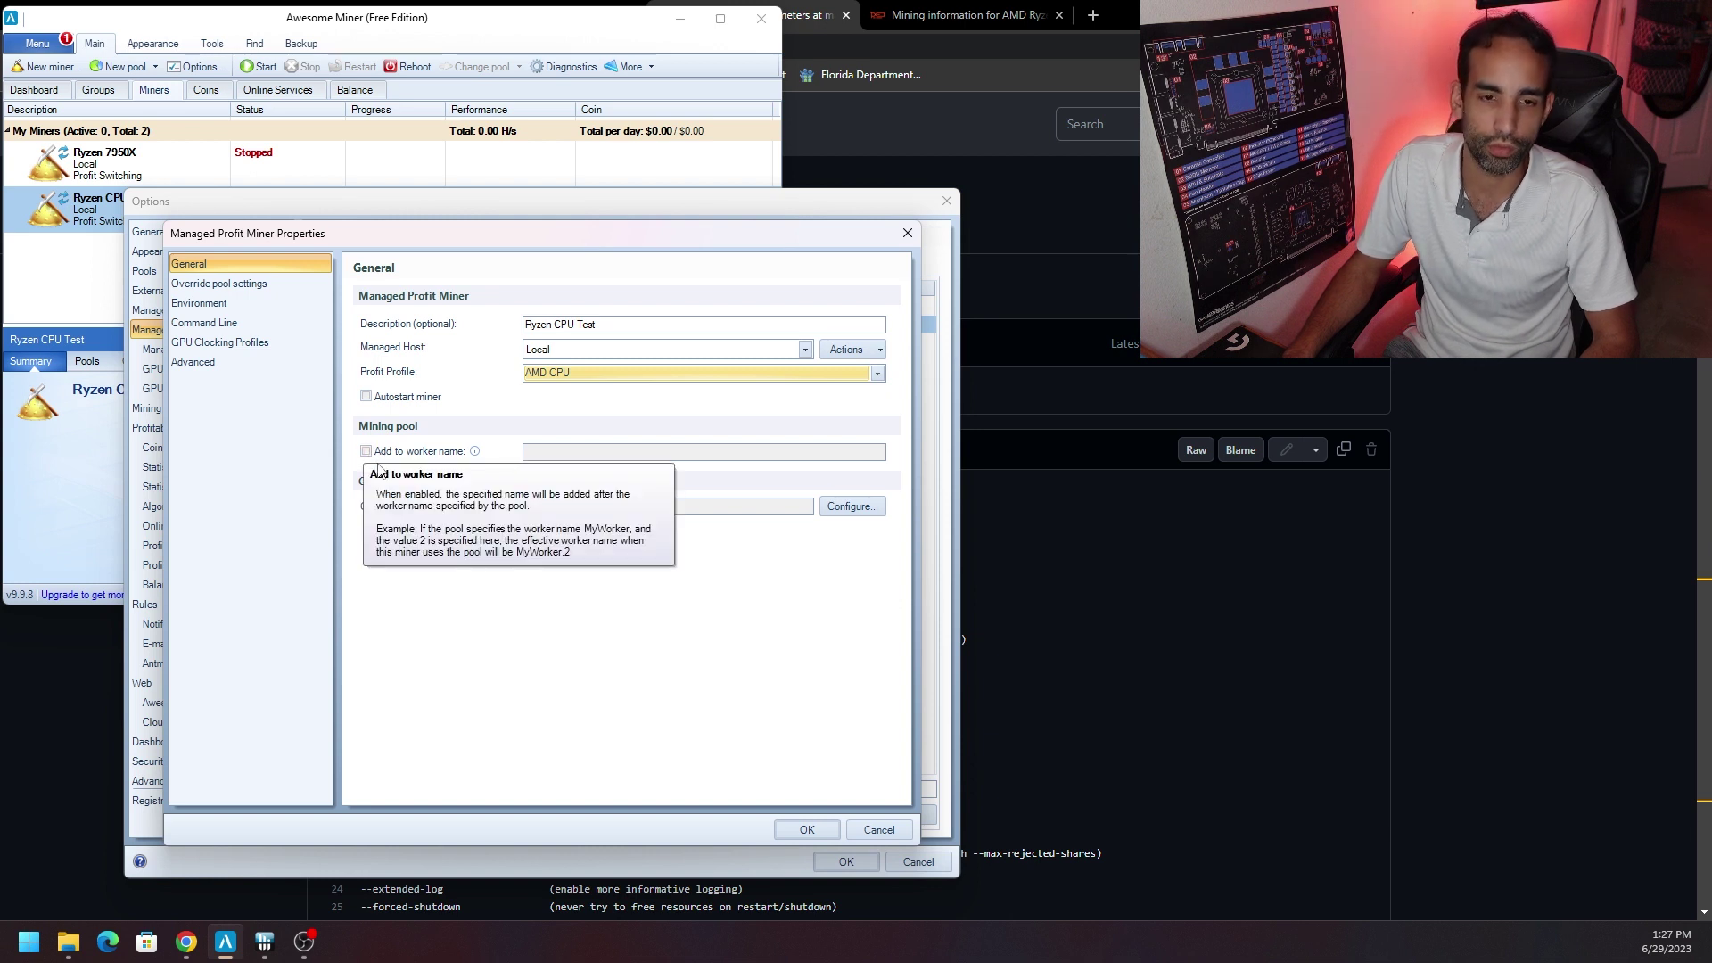
click(634, 454)
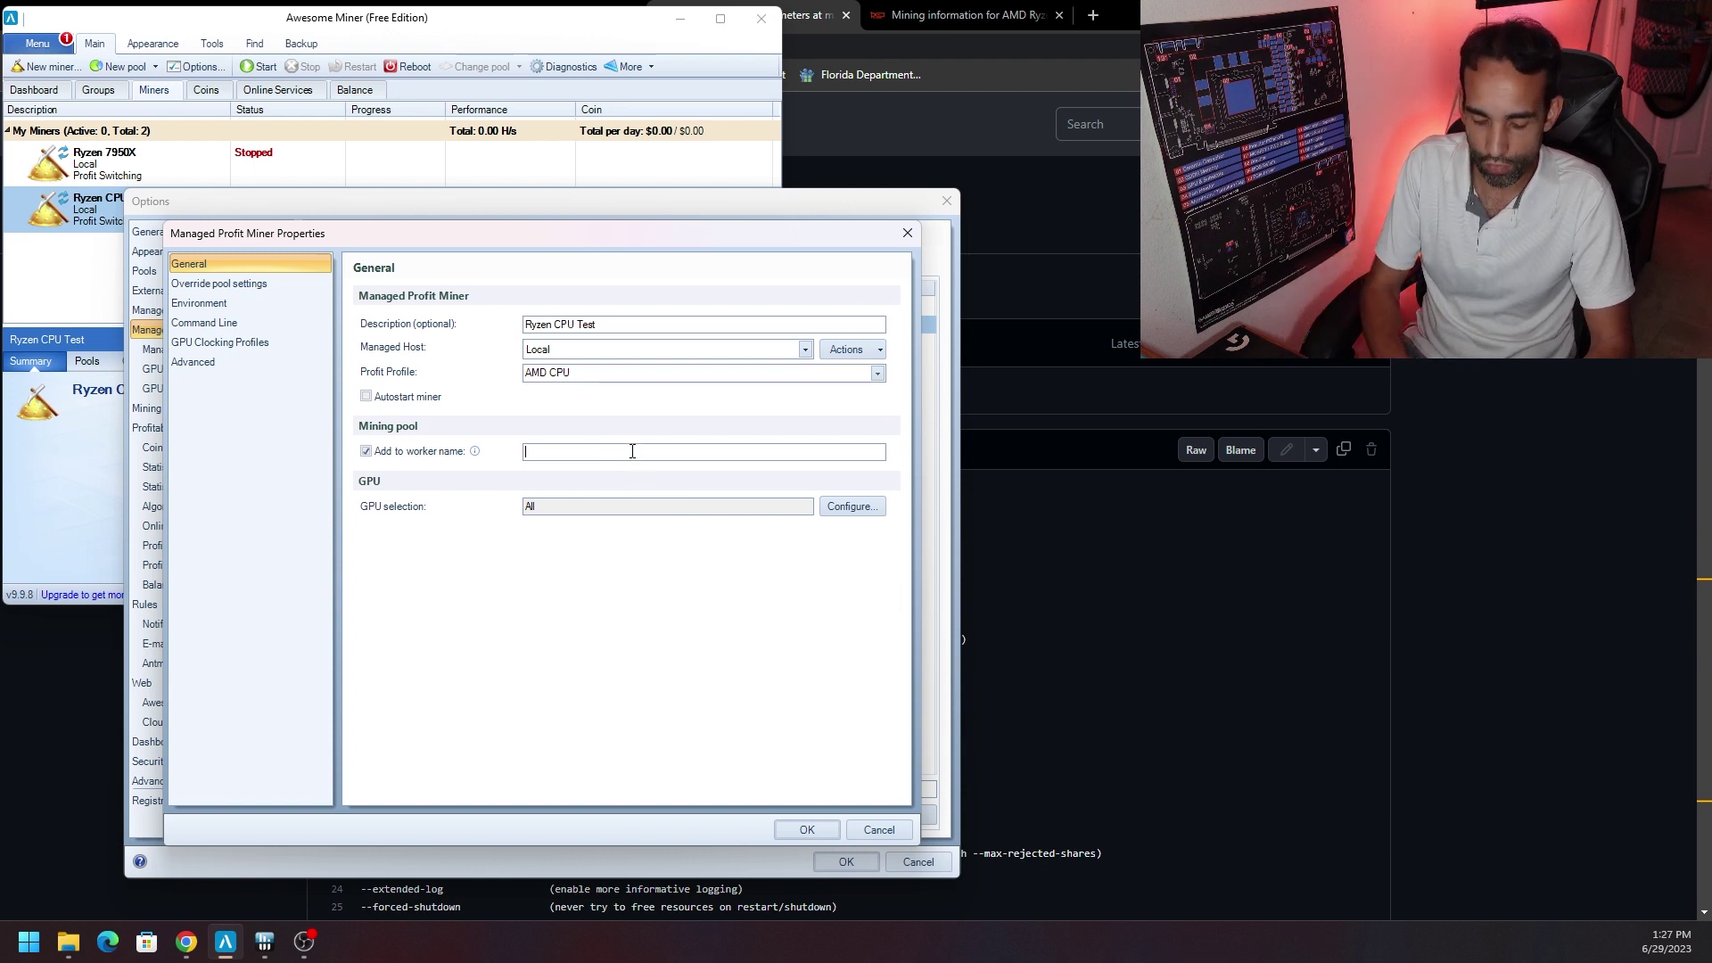
text(Ryzen T)
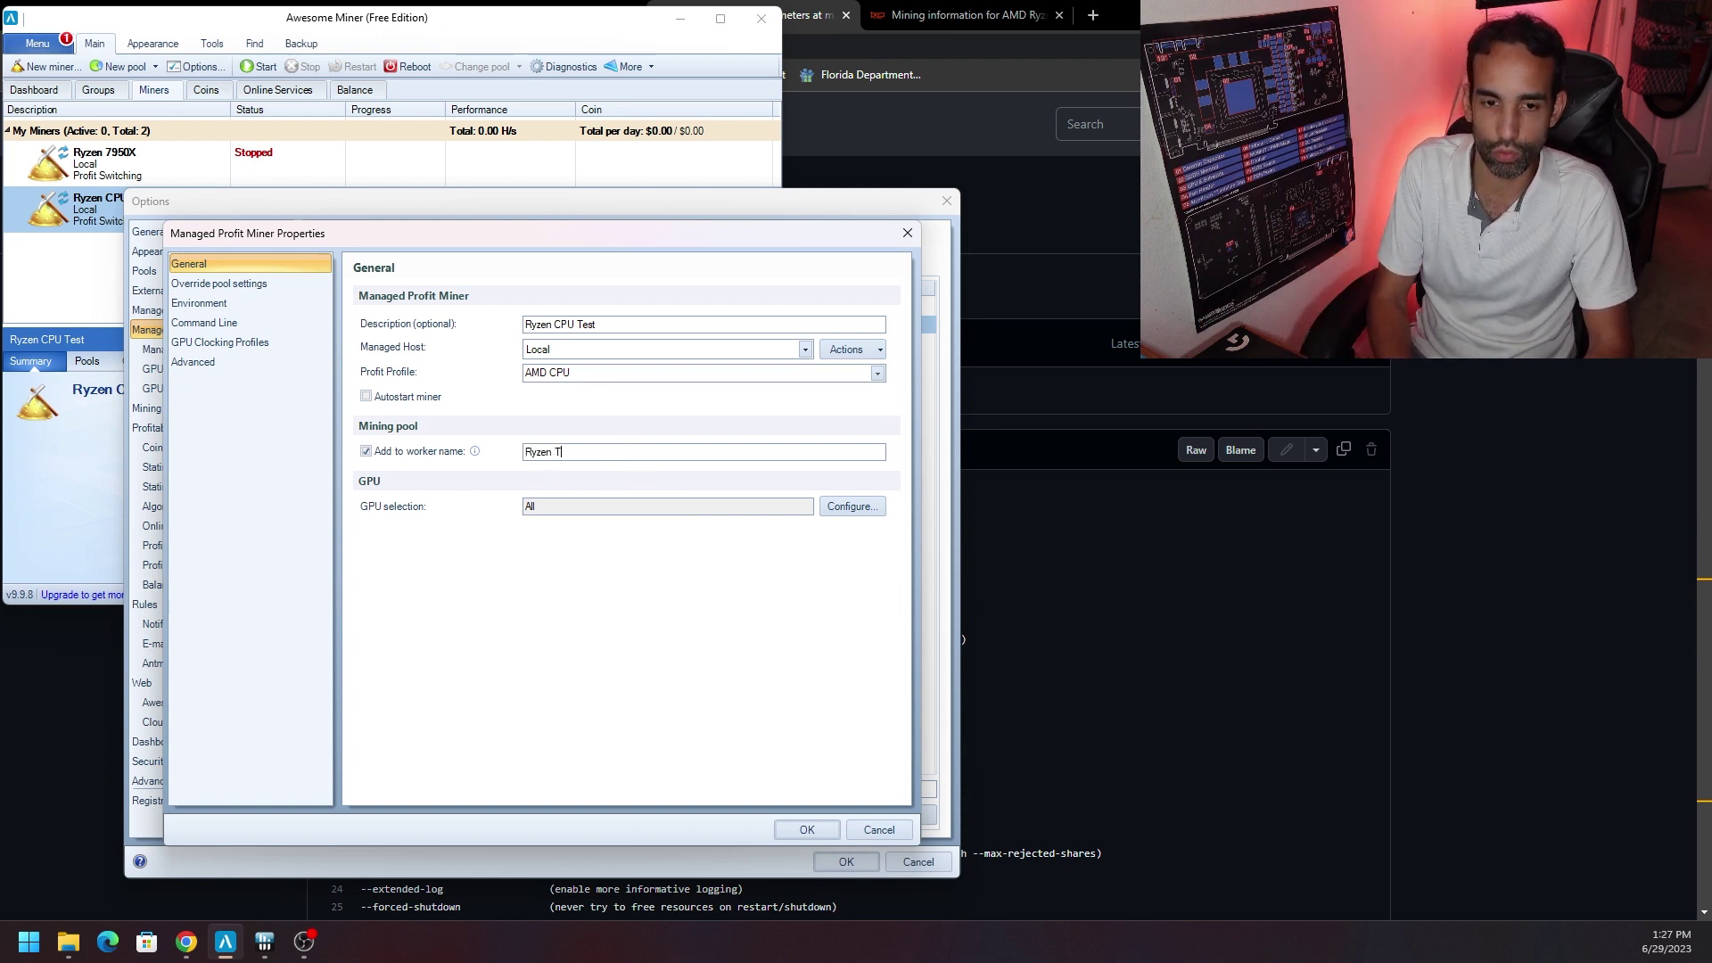
text(est)
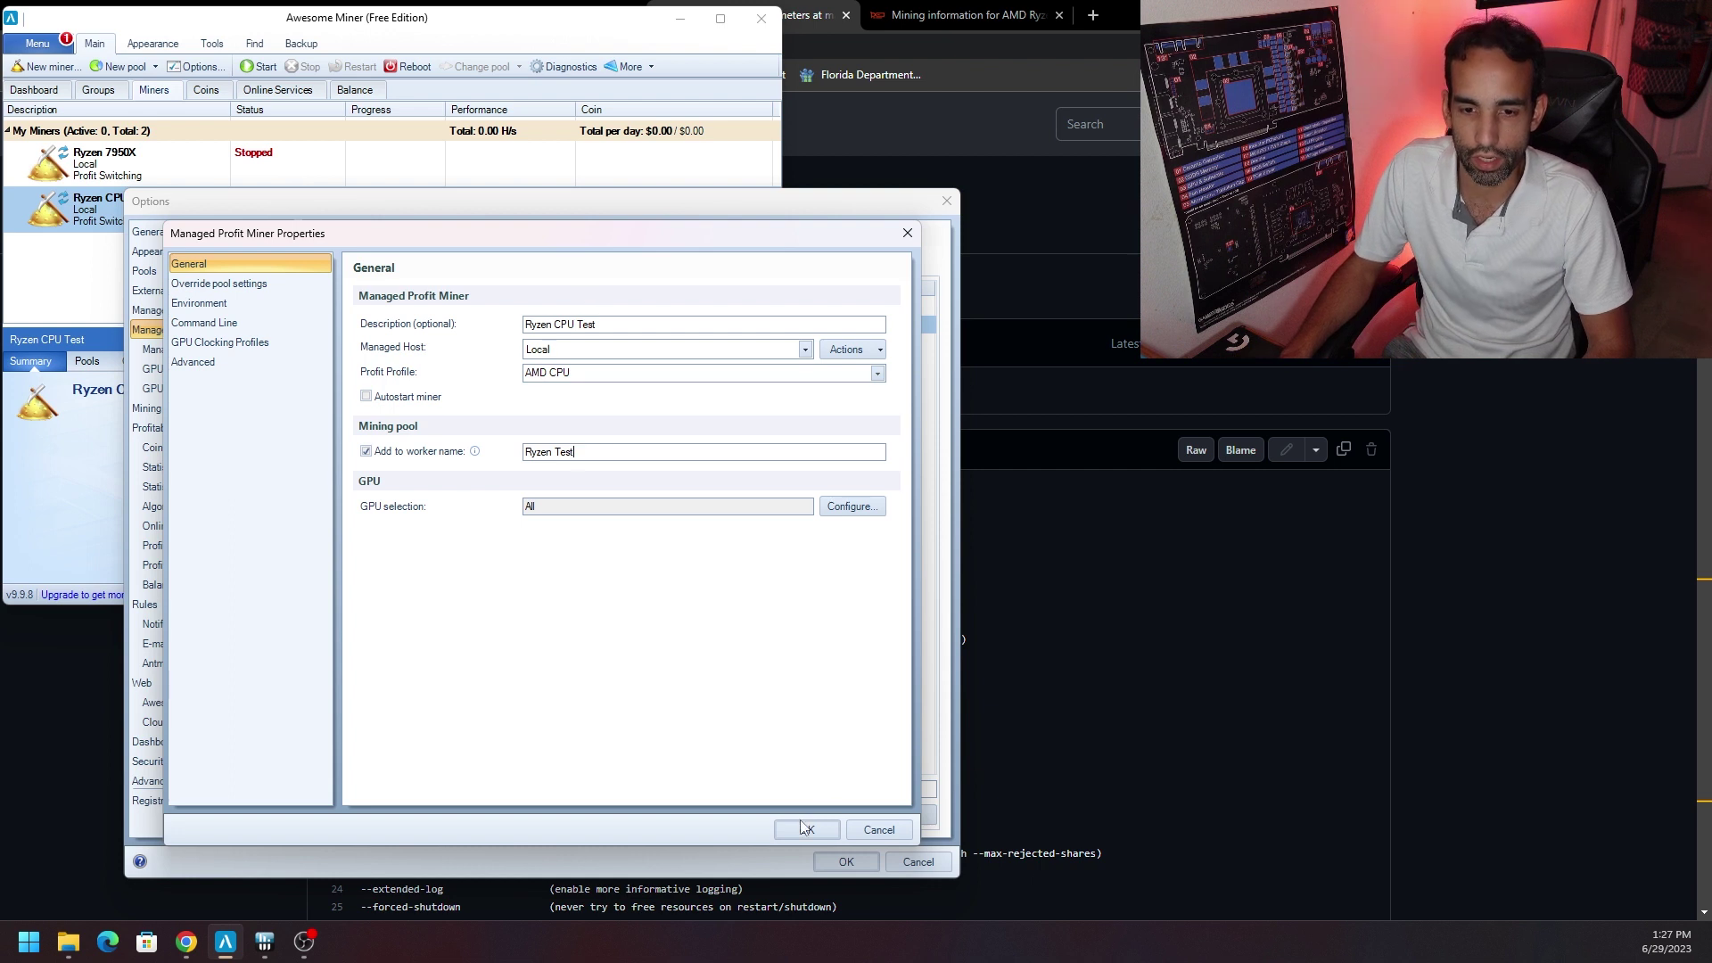
click(806, 831)
click(859, 867)
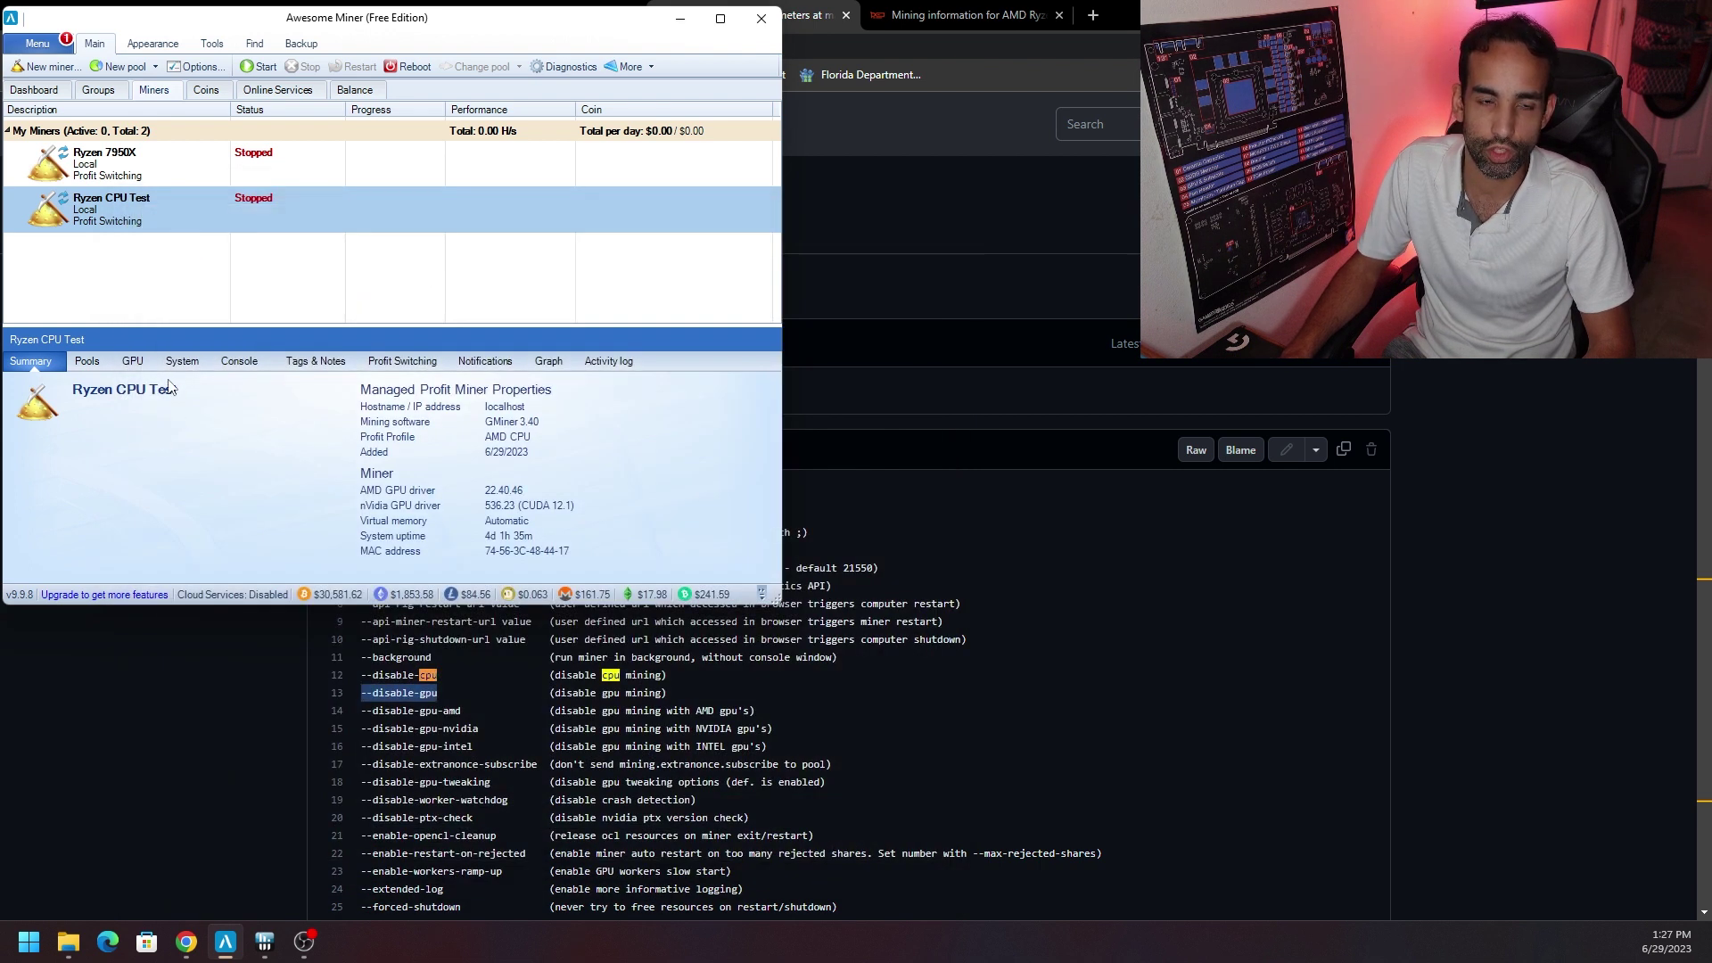
With Ryzen CPU Test selected, open the Benchmark window from Tools and move it left.
click(174, 154)
click(176, 213)
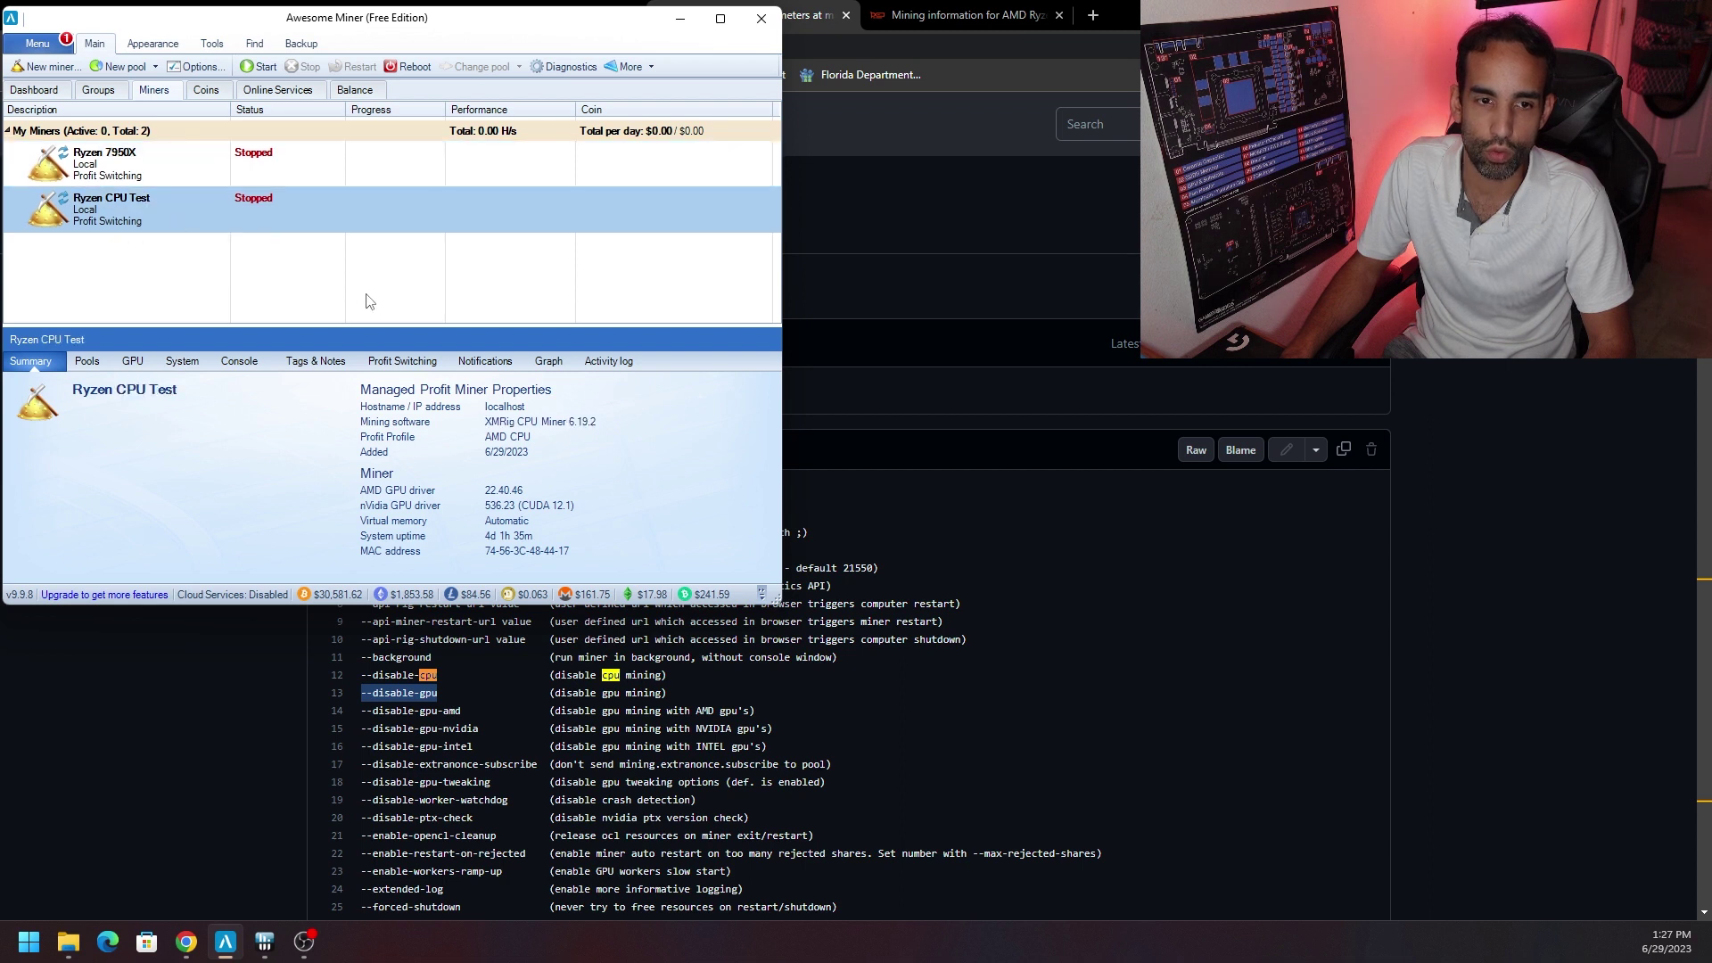
click(212, 43)
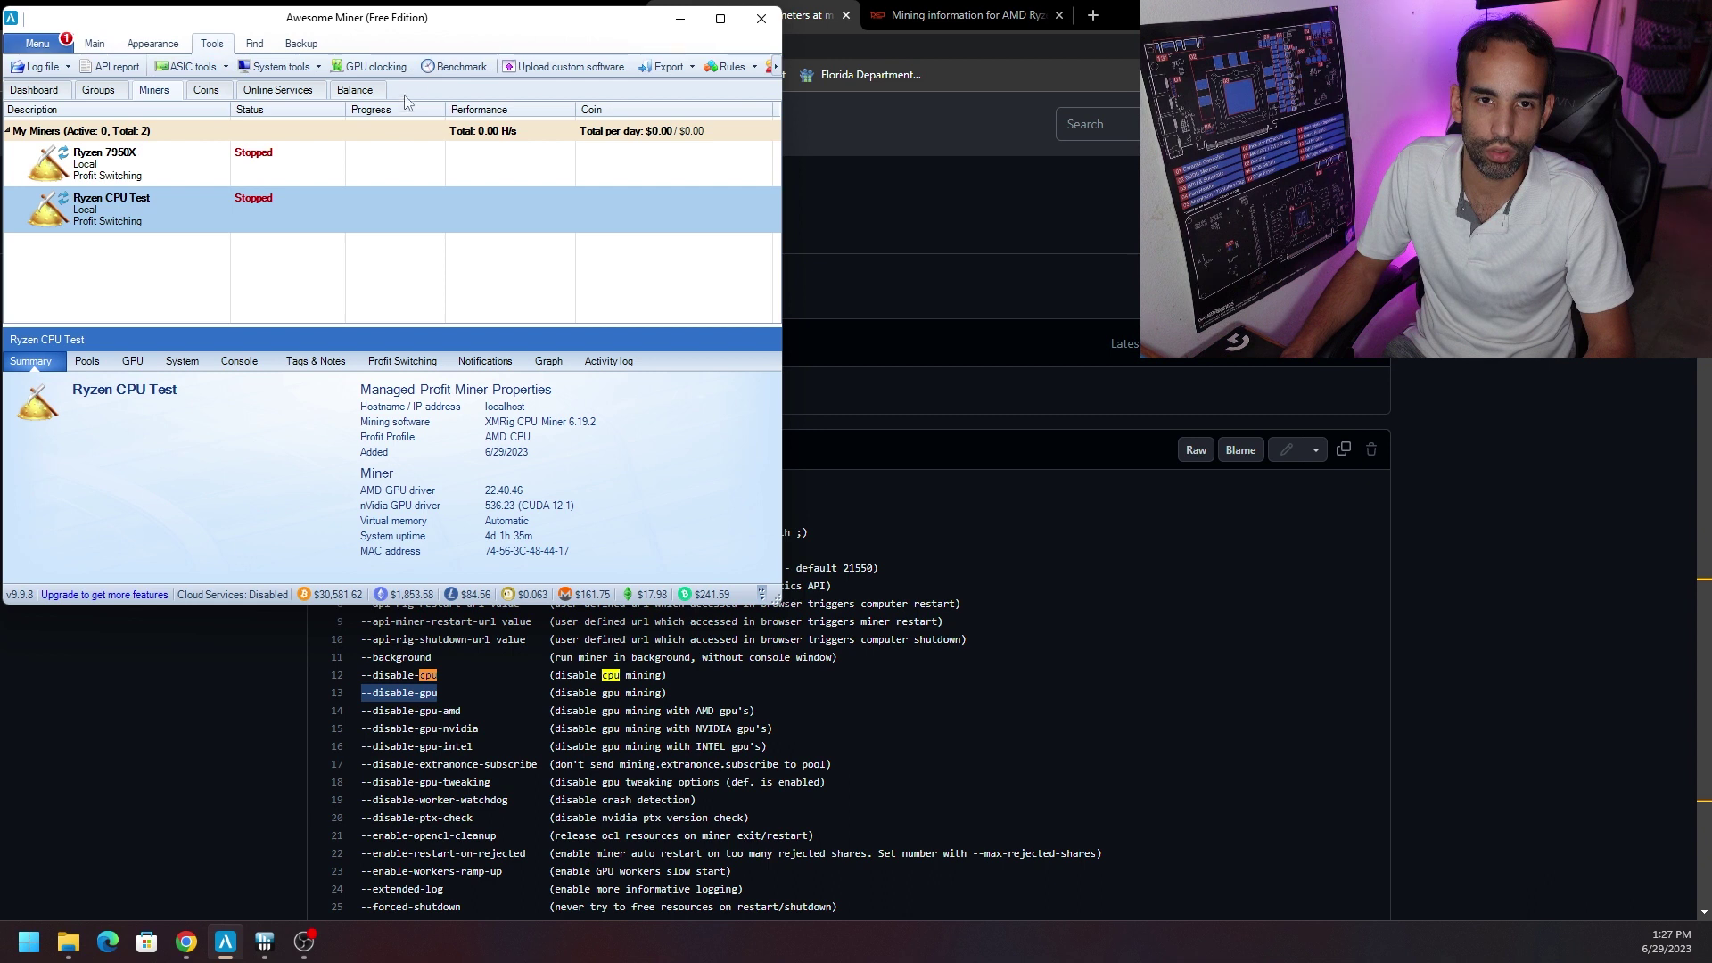
click(451, 71)
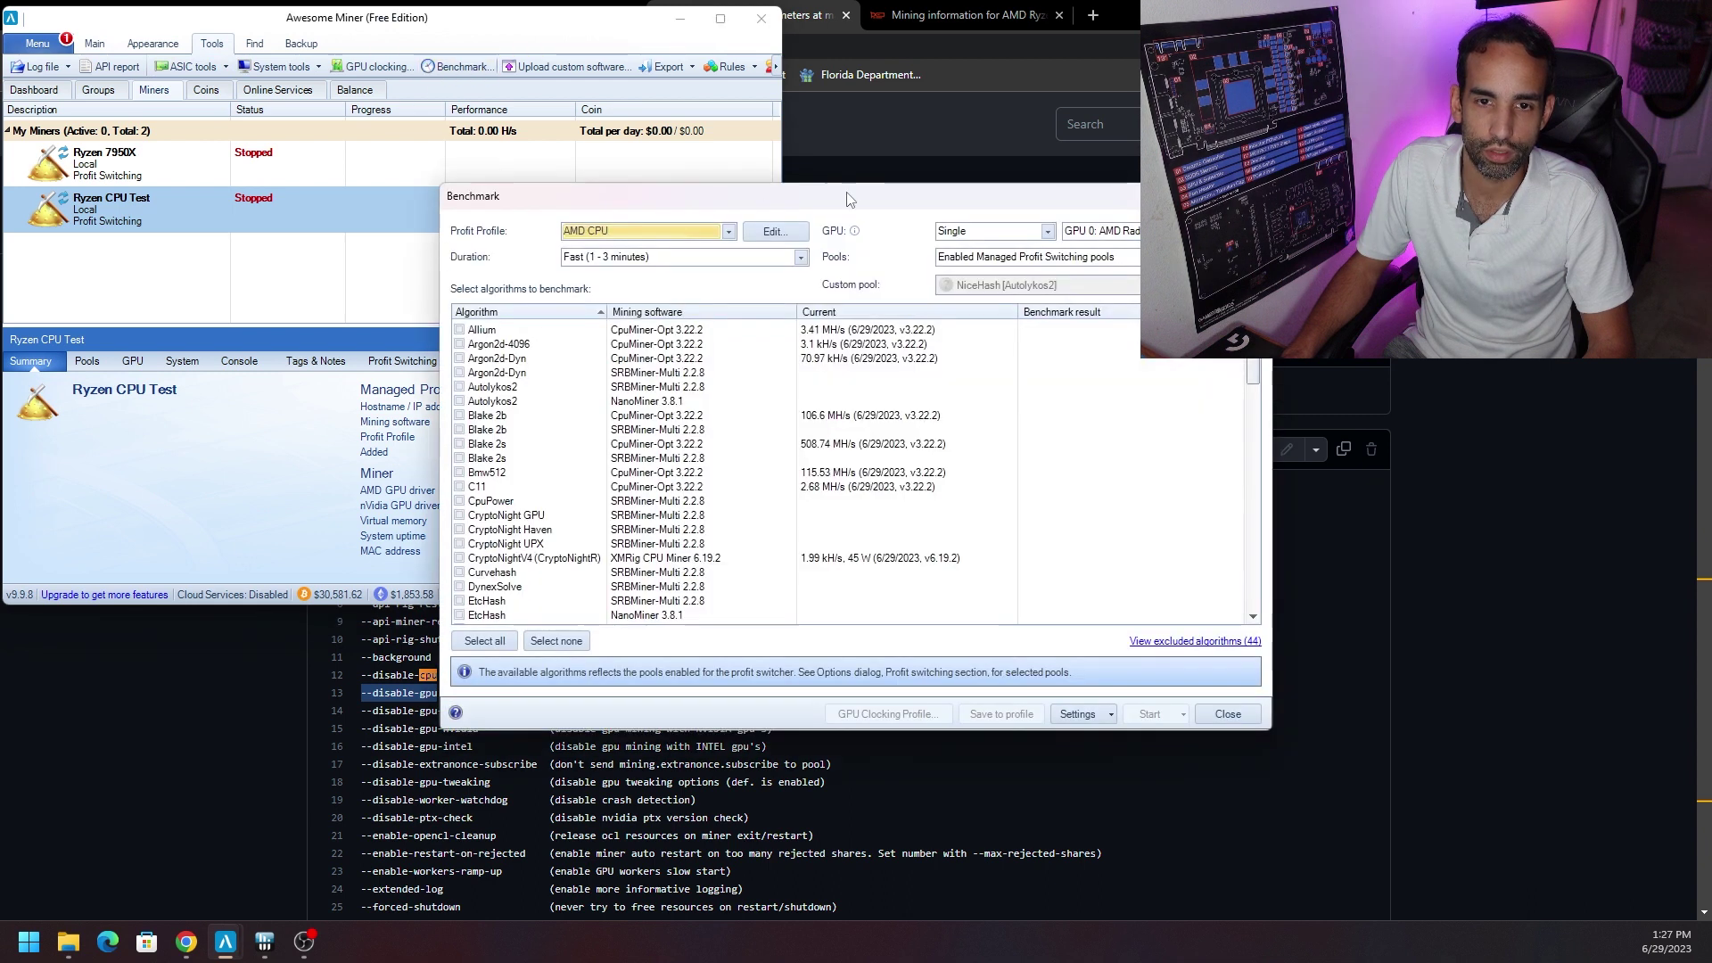
drag(846, 190, 484, 258)
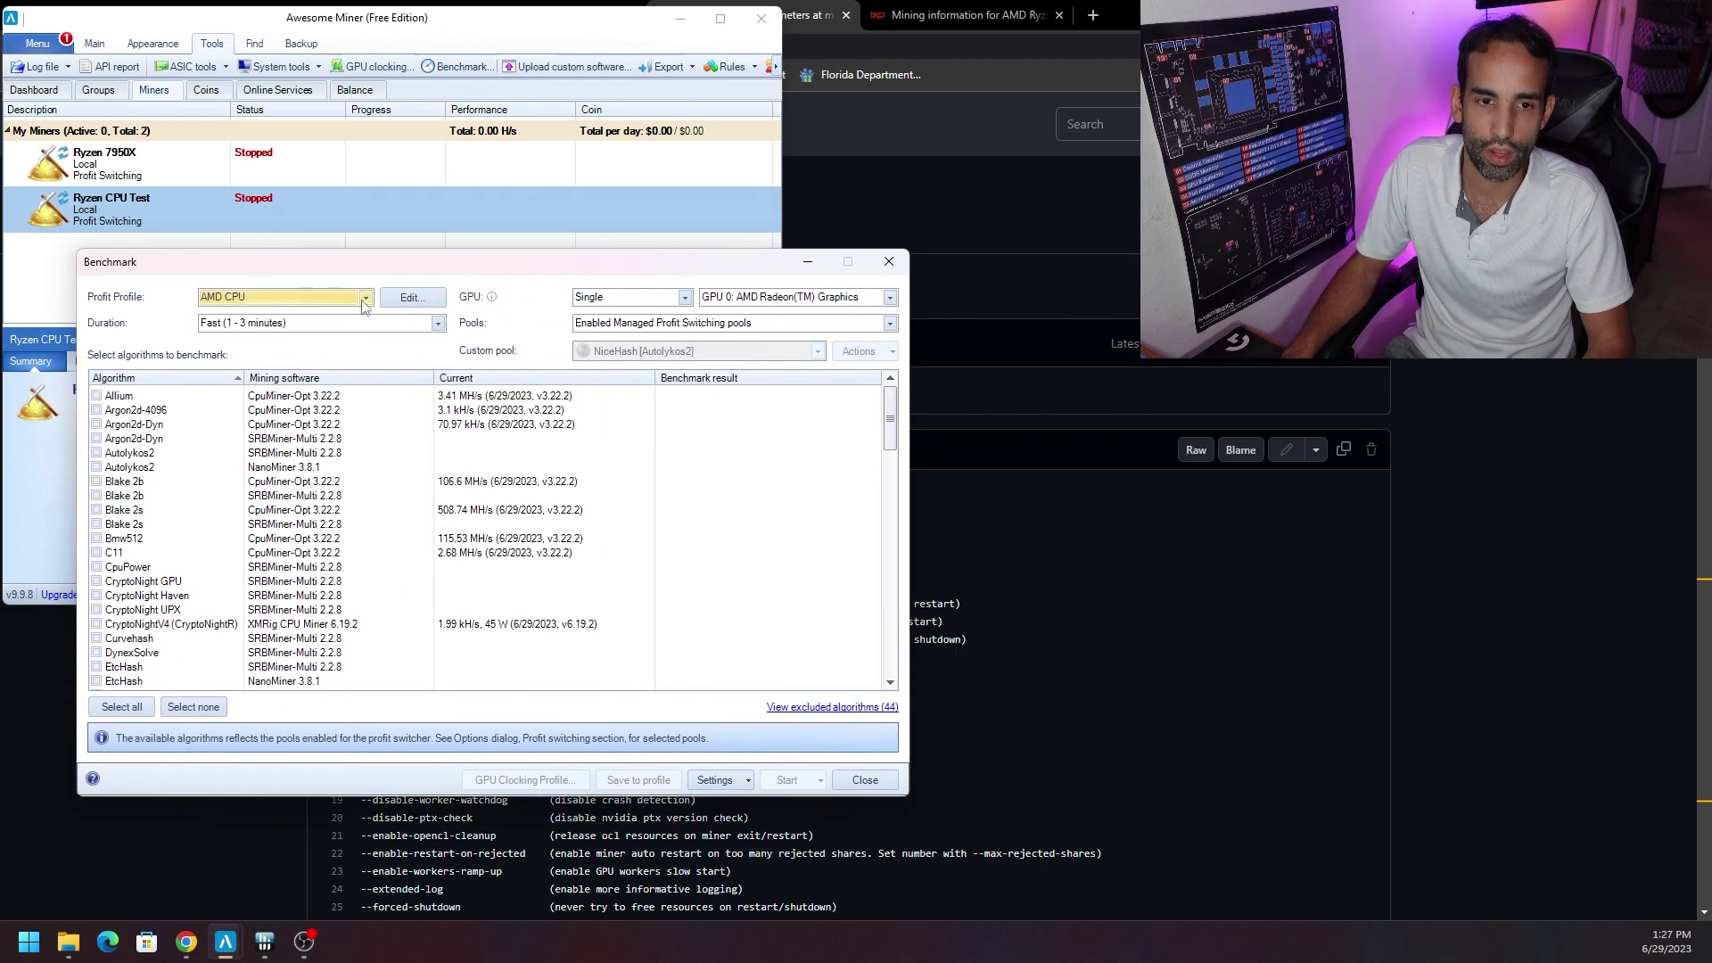
Keep Single GPU mode, GPU 0 and the managed profit switching pools for the benchmark.
click(685, 297)
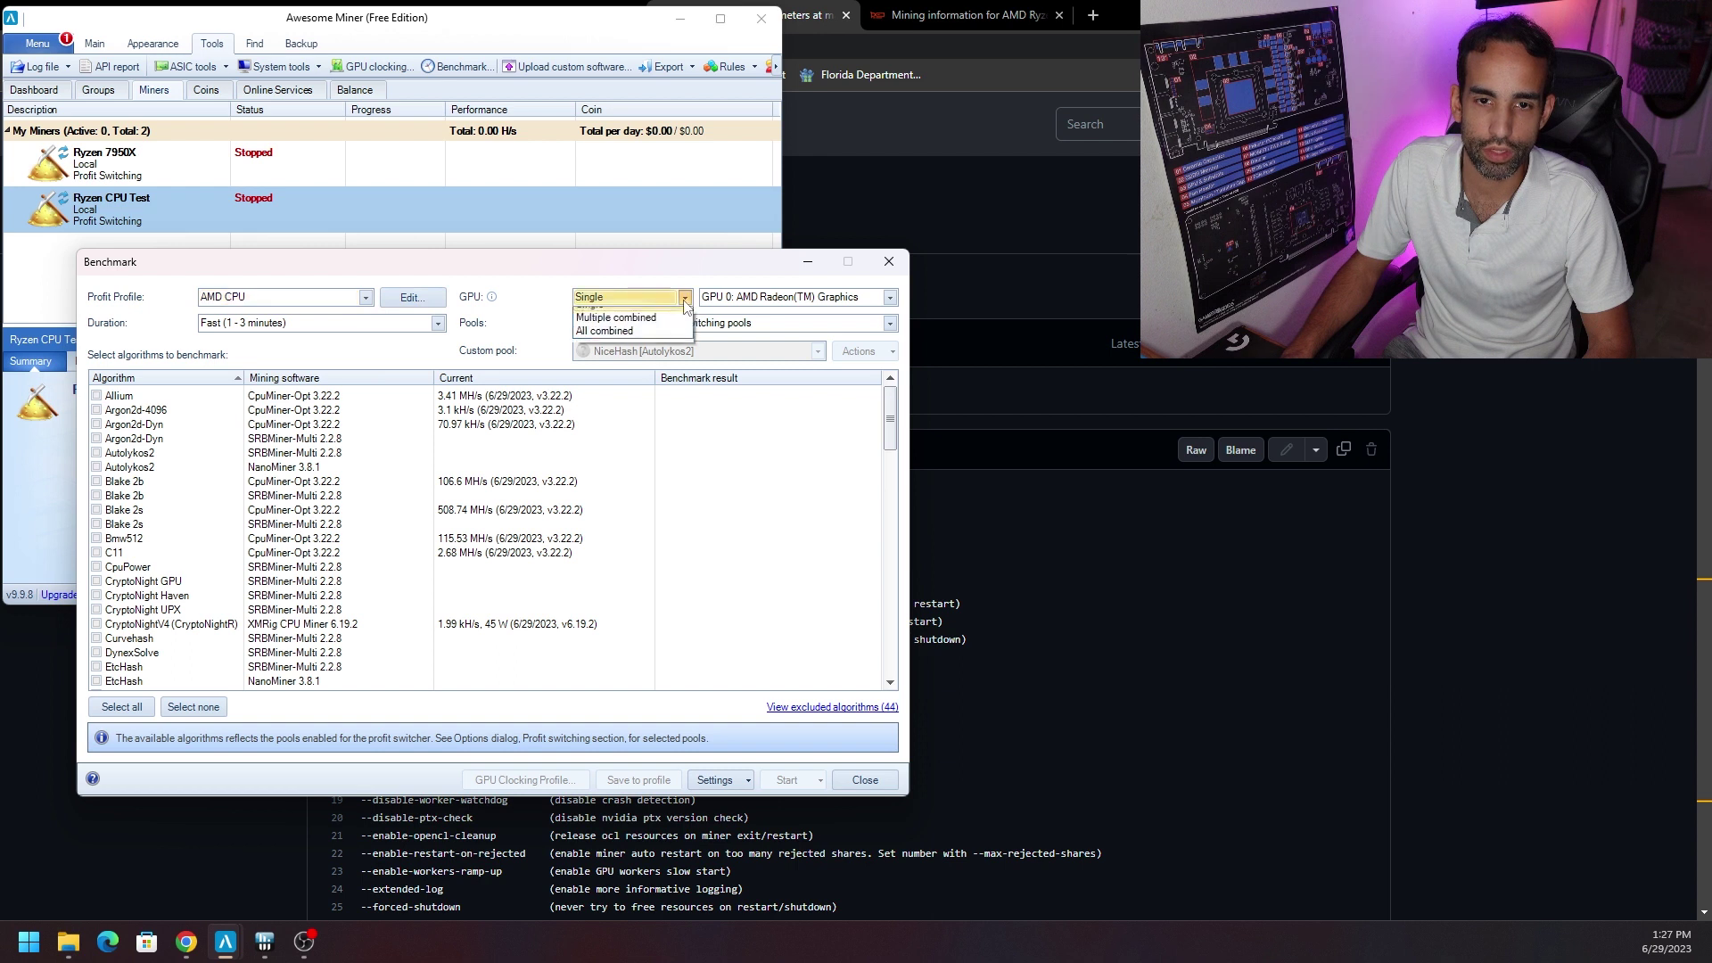
click(685, 300)
click(685, 303)
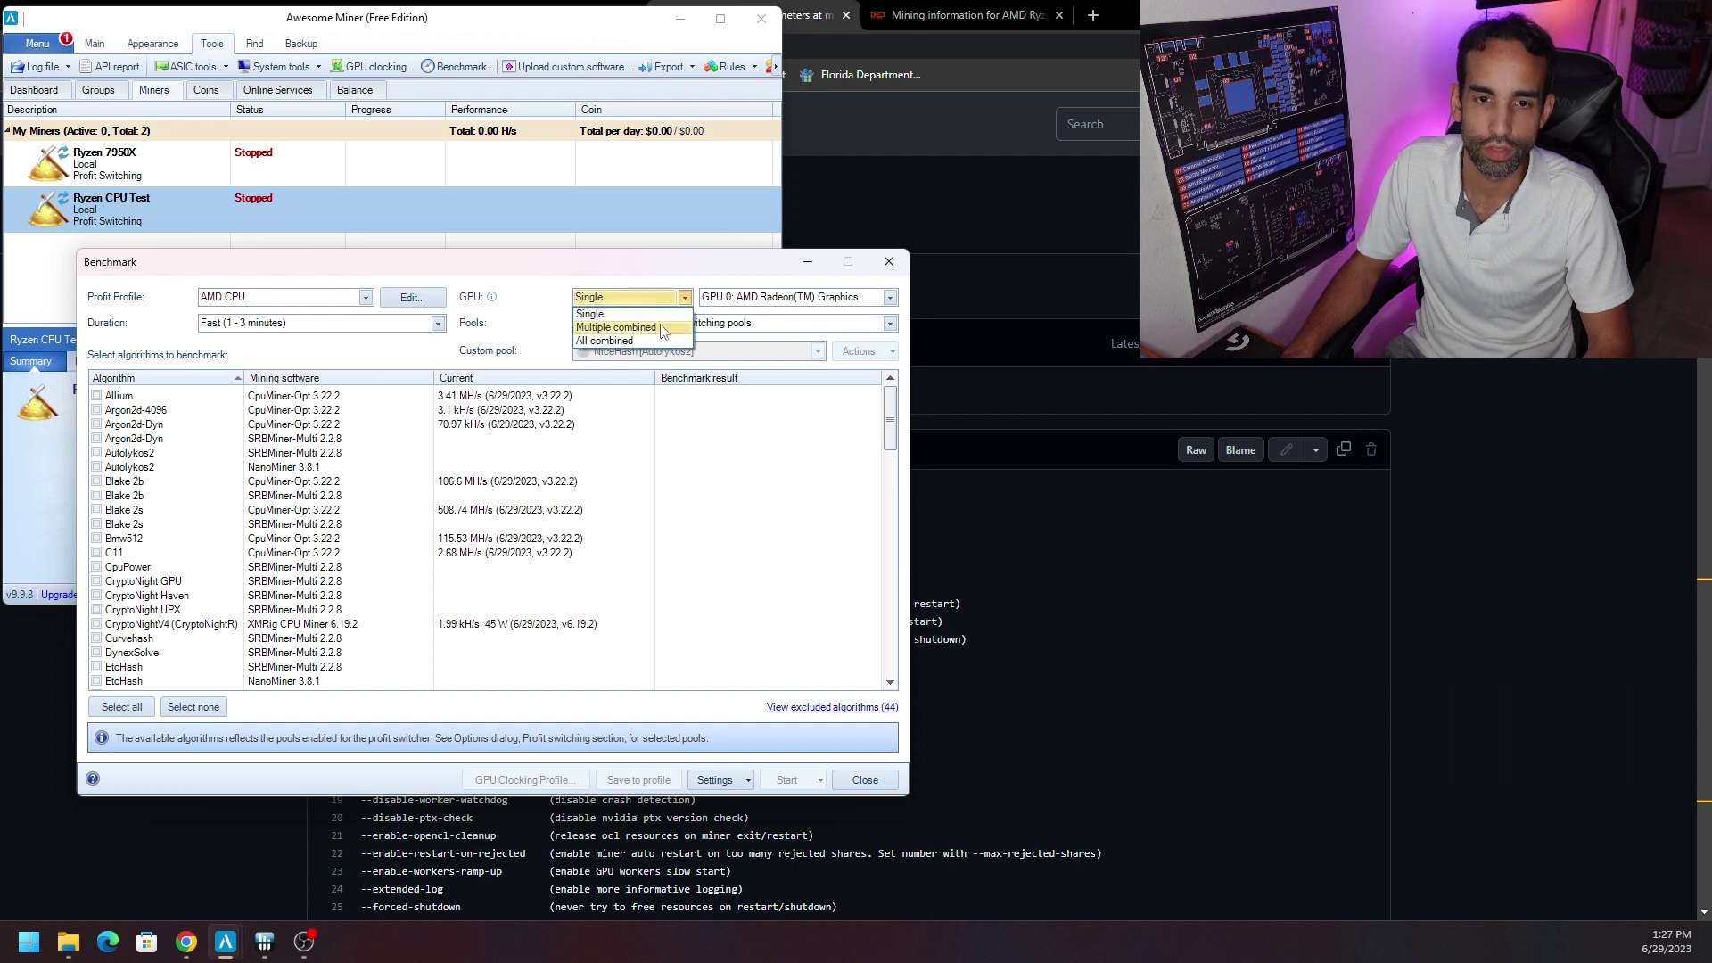
click(790, 306)
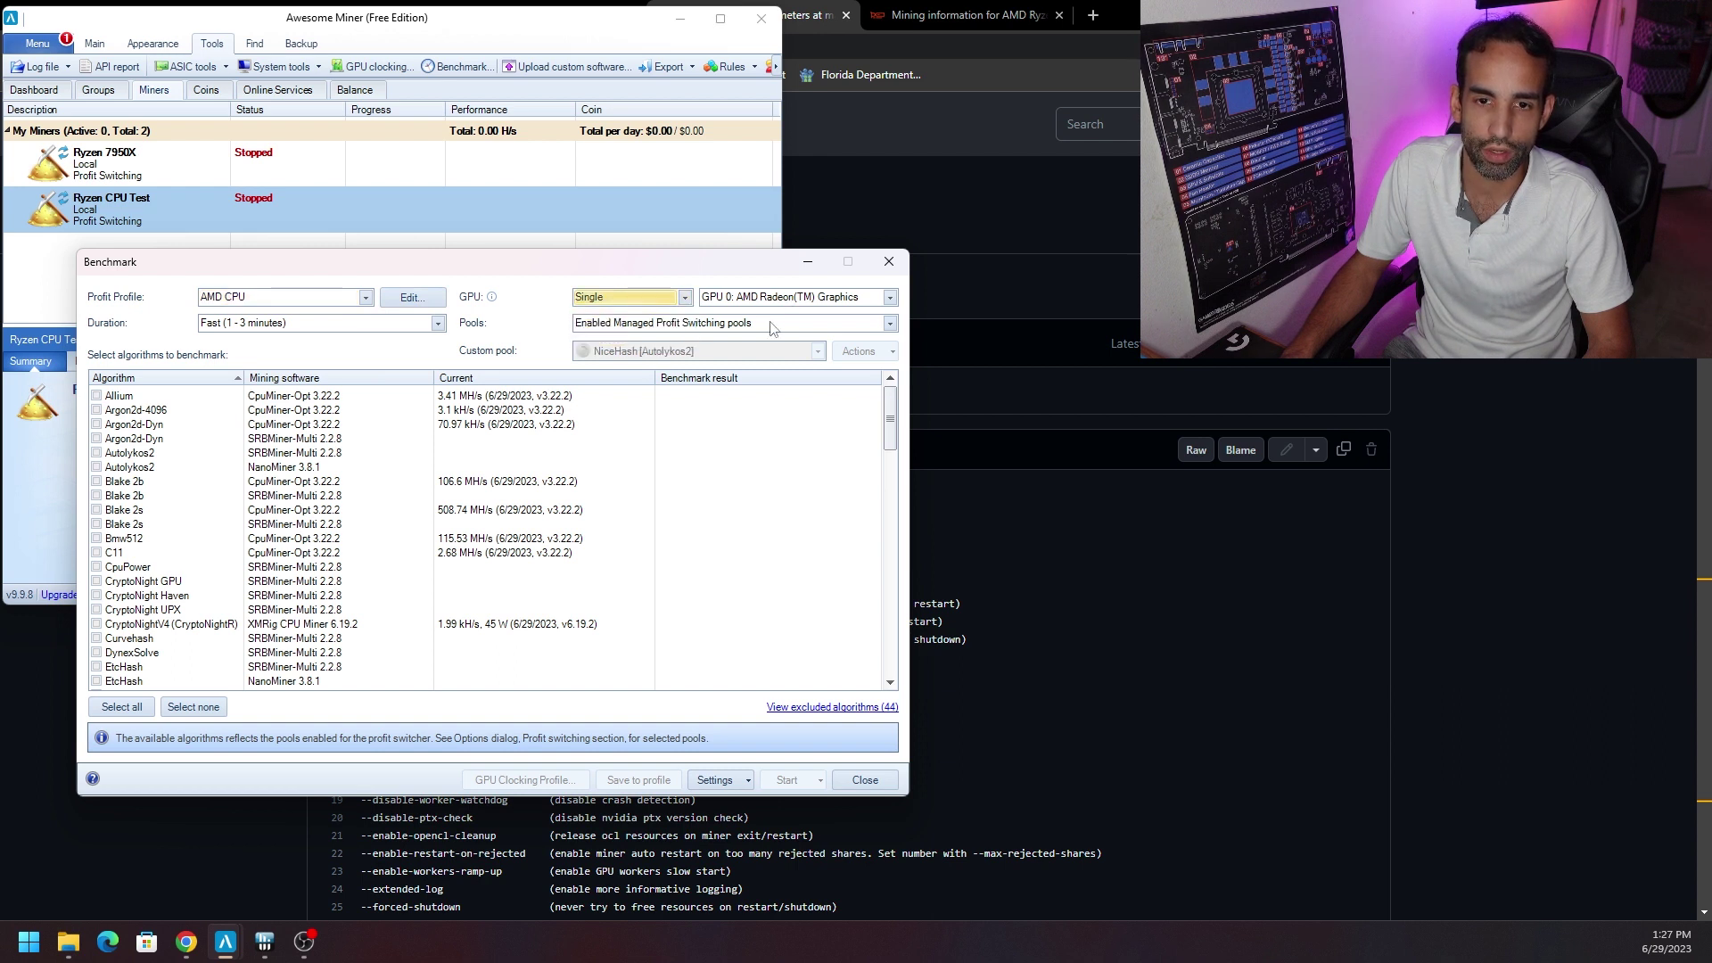
click(769, 301)
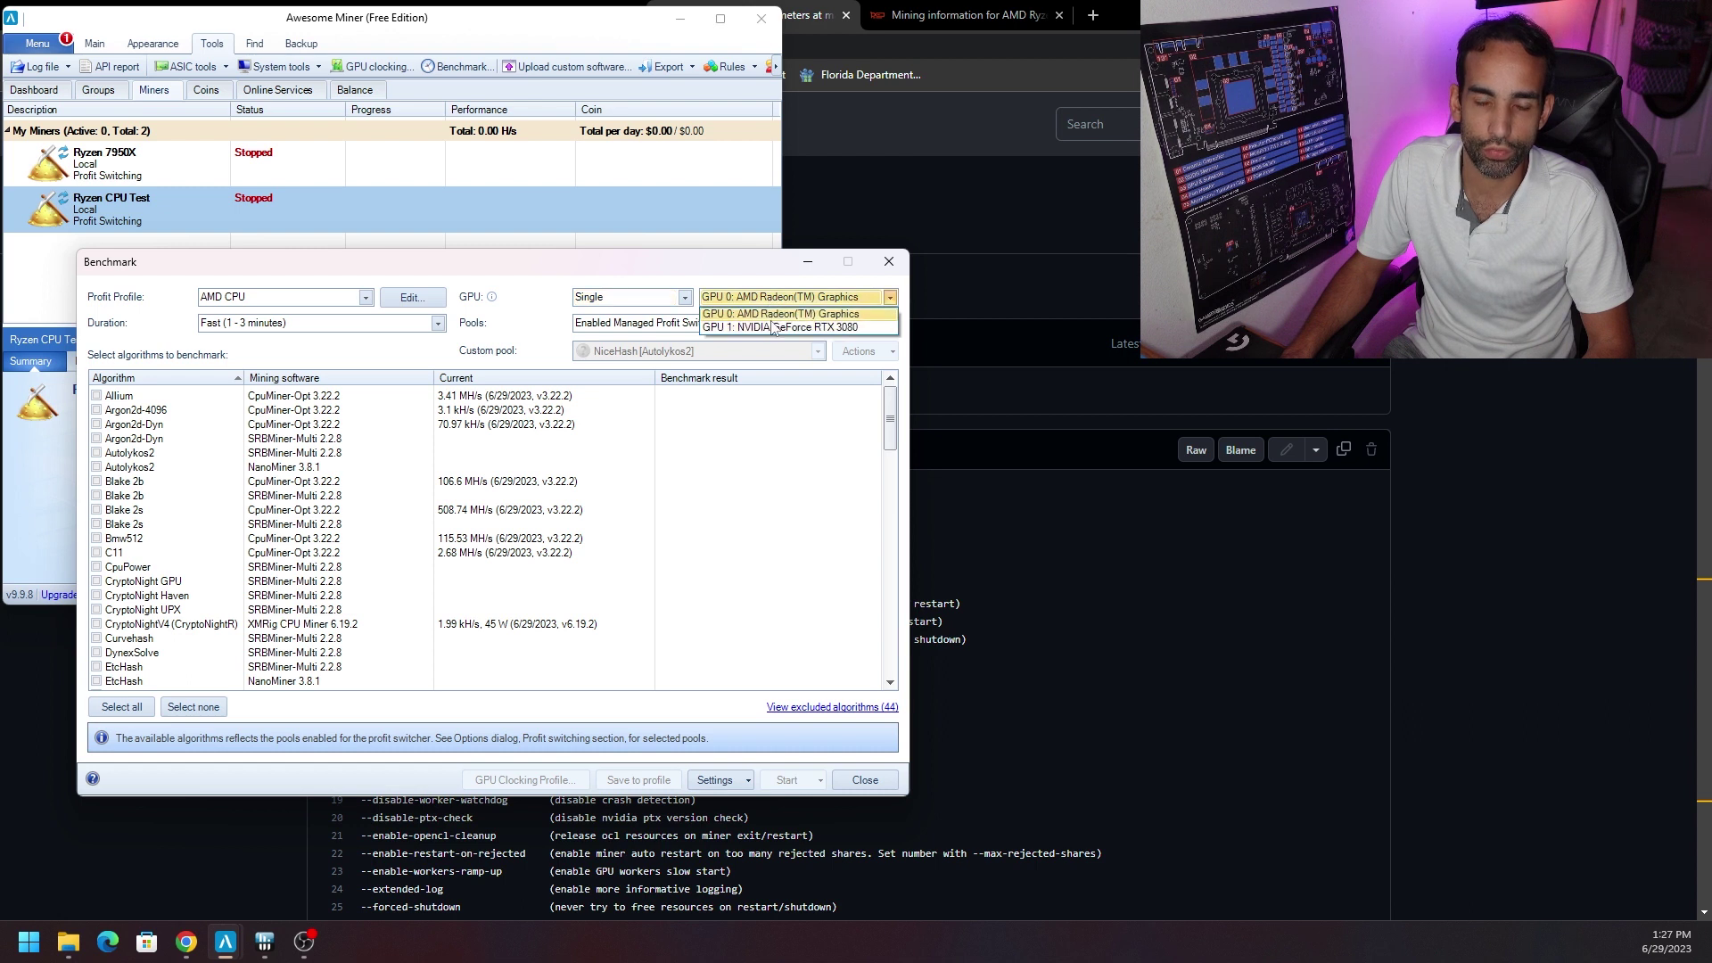
click(776, 292)
click(733, 329)
click(726, 341)
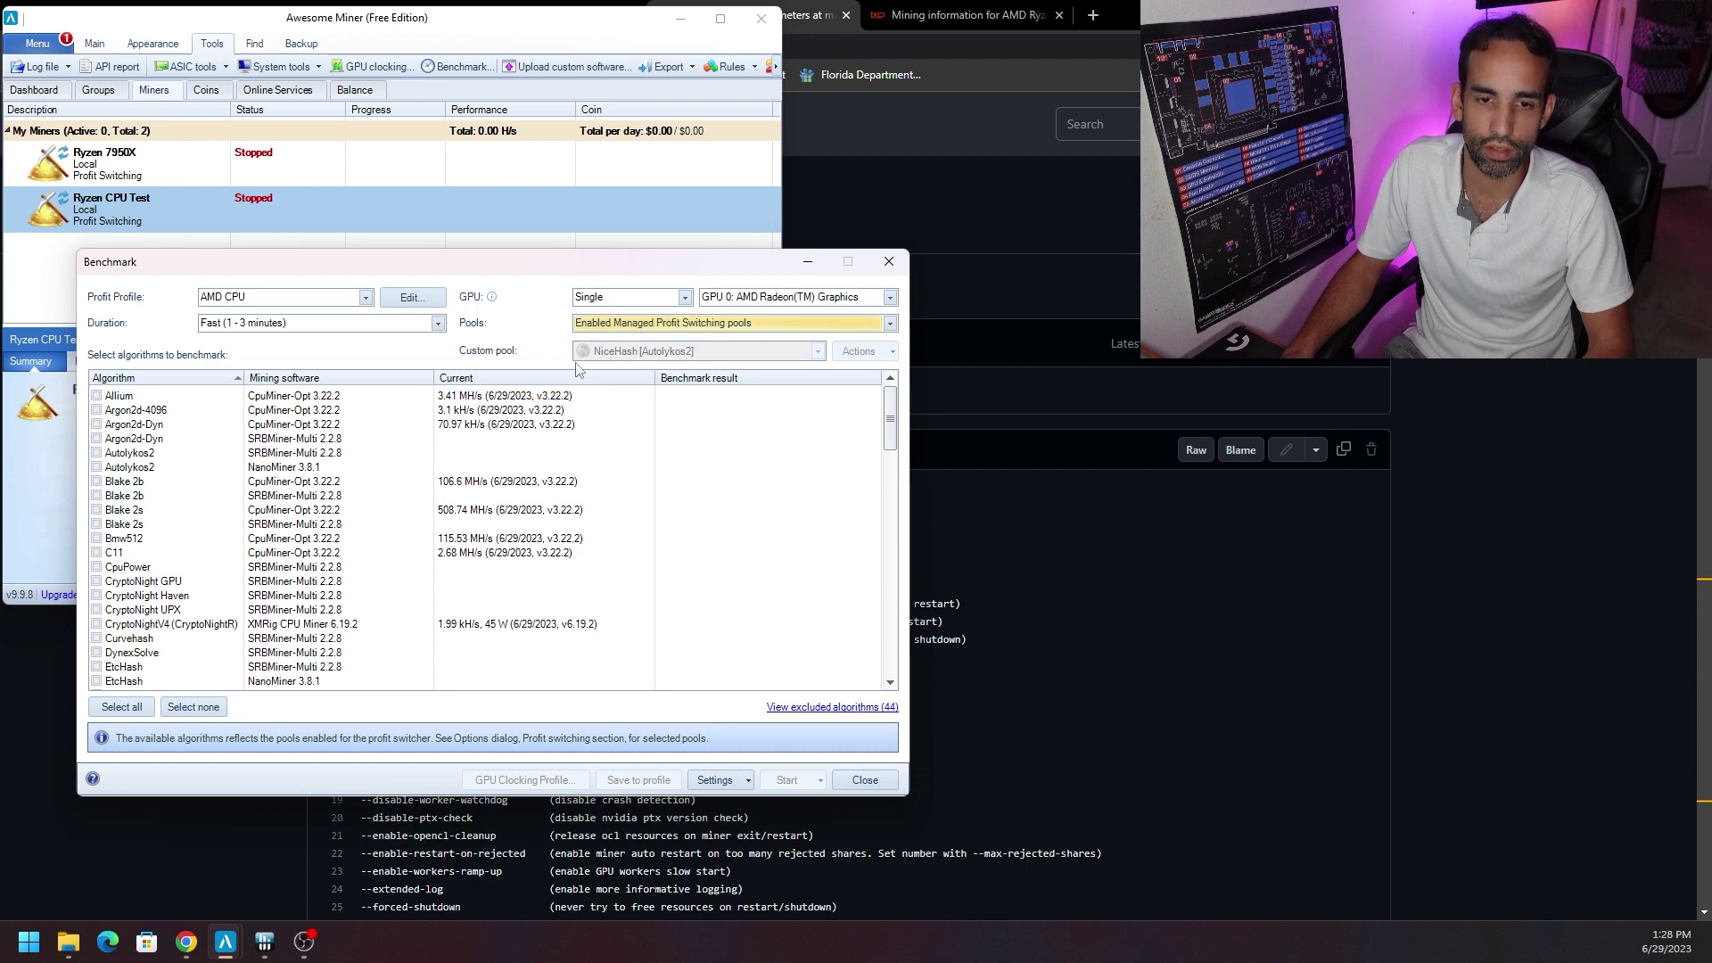
click(365, 301)
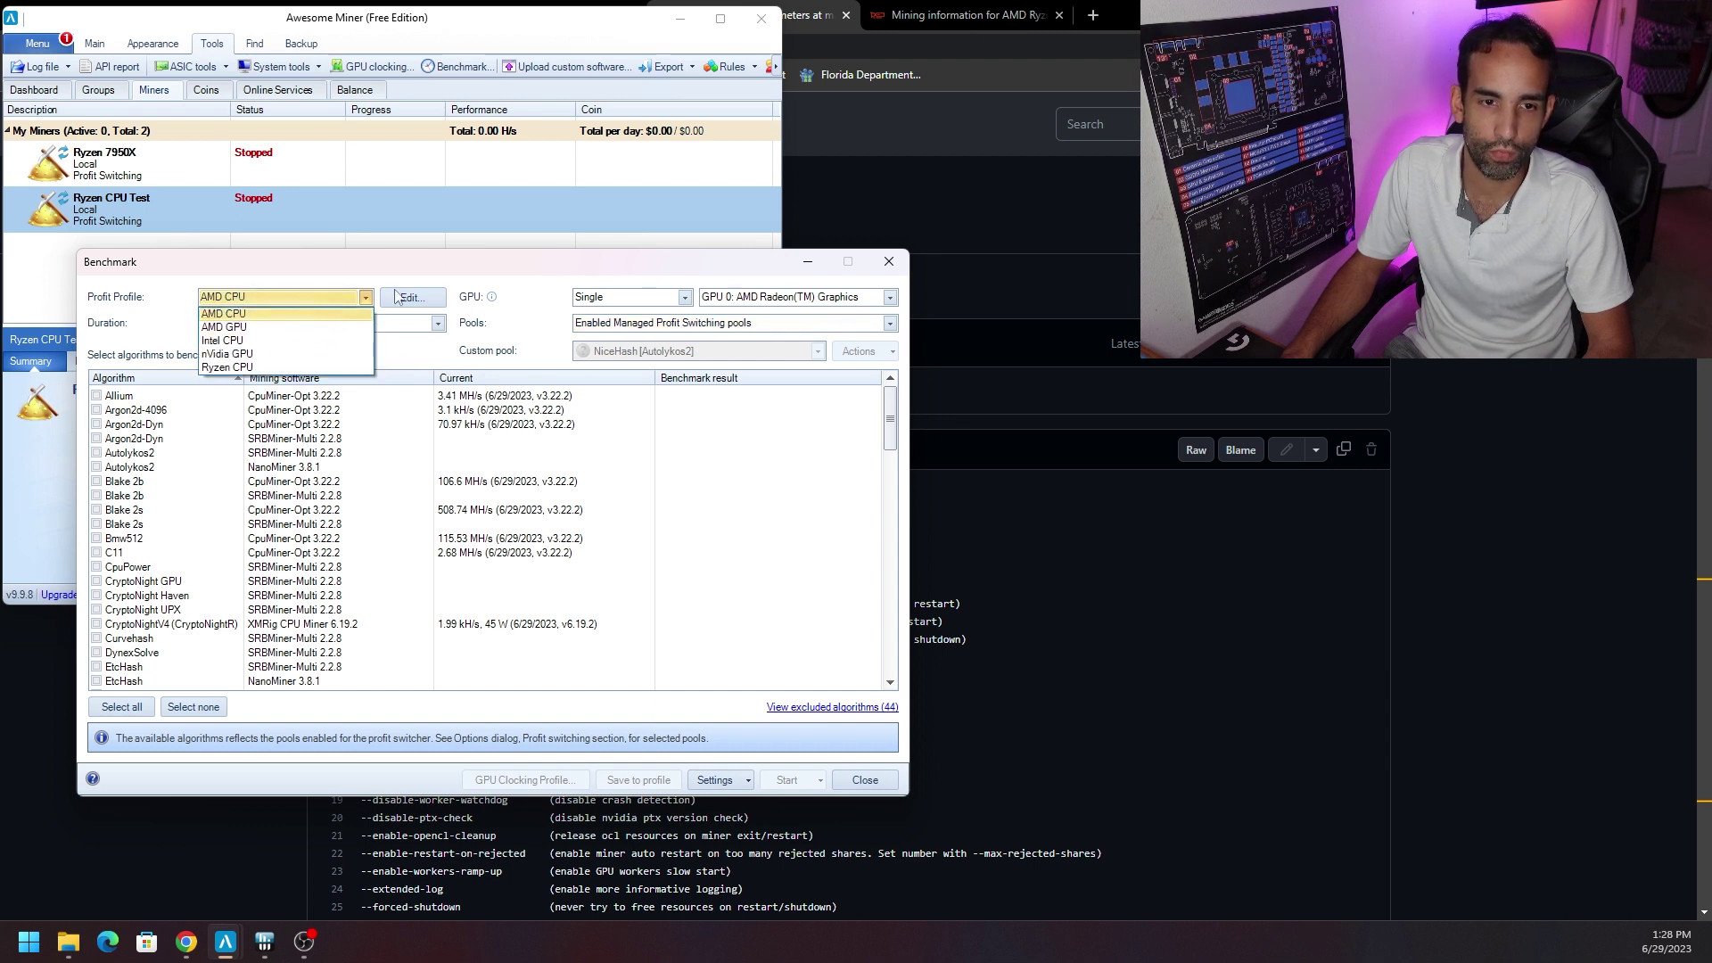
Keep AMD CPU as the benchmark profile and clear all algorithm ticks.
click(456, 272)
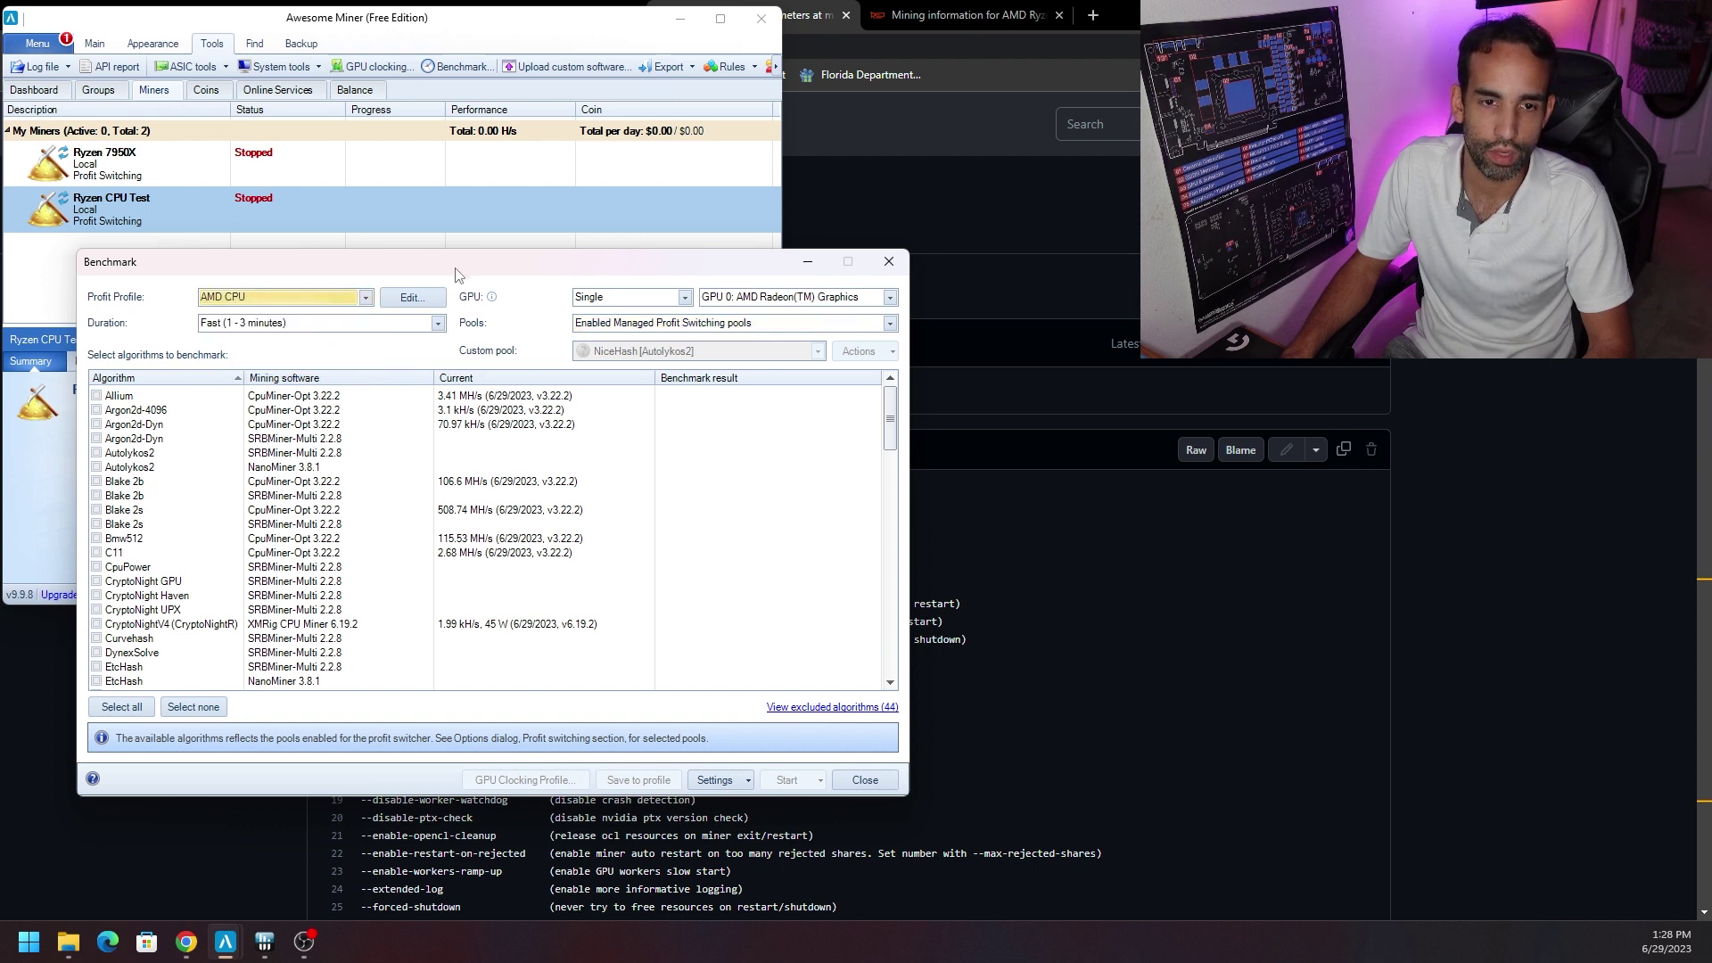
click(111, 707)
scroll(186, 655, down, 1)
scroll(195, 633, up, 1)
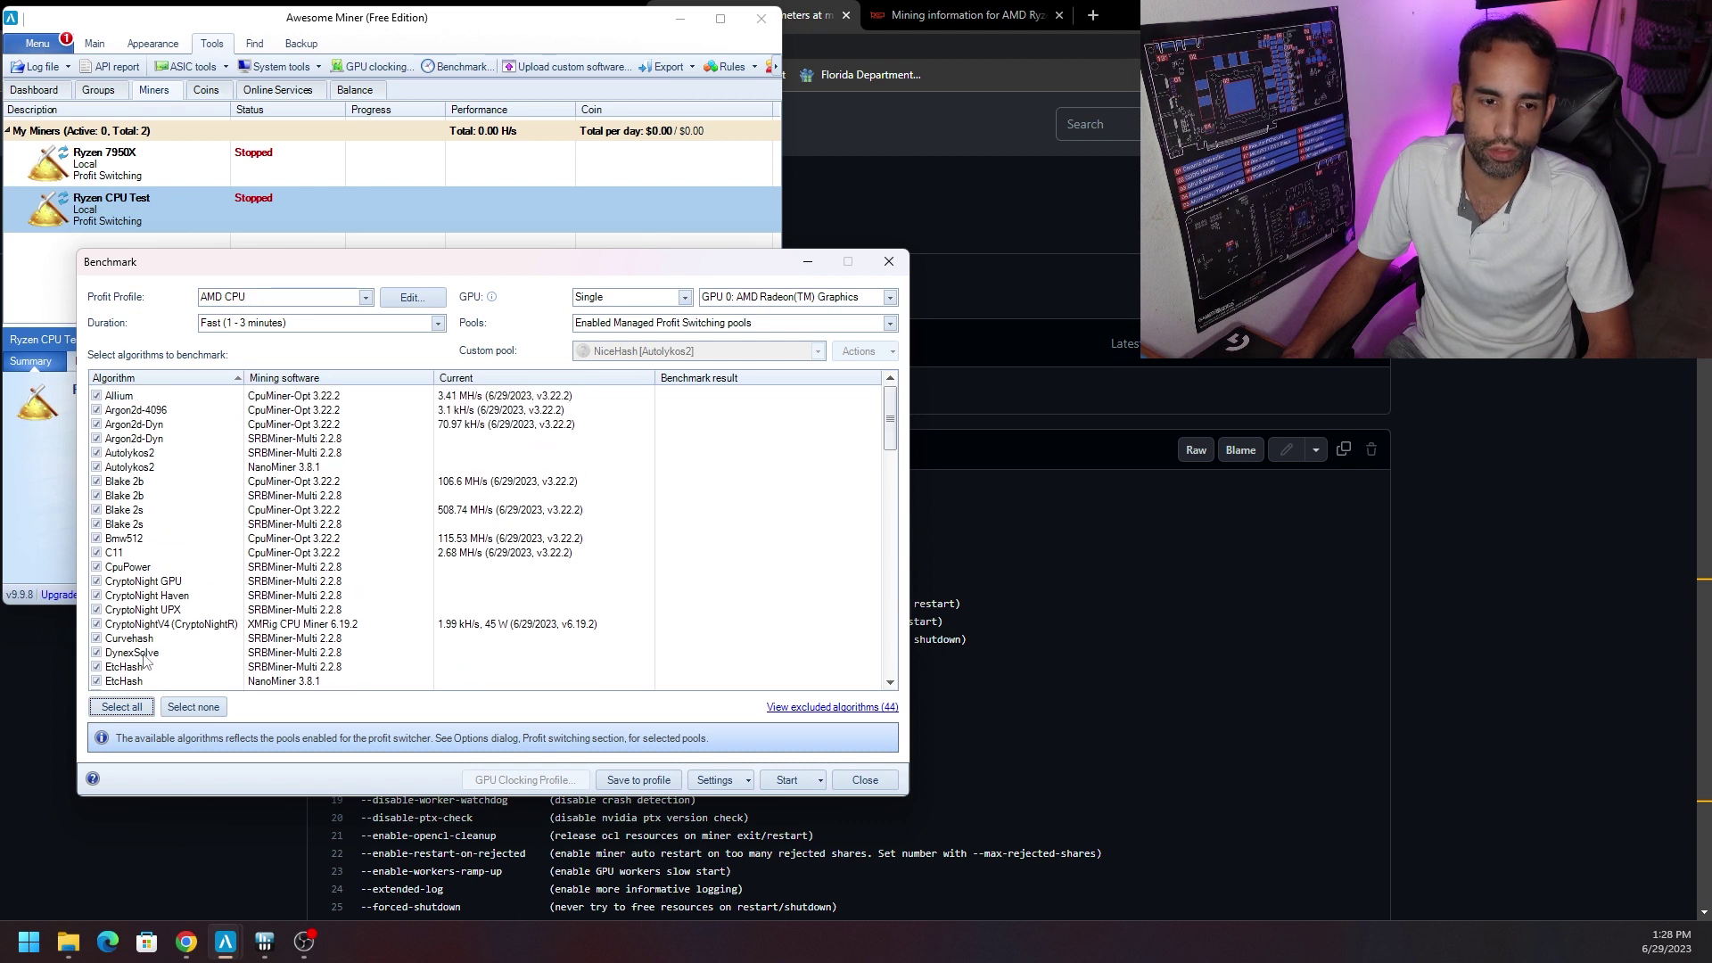
click(193, 707)
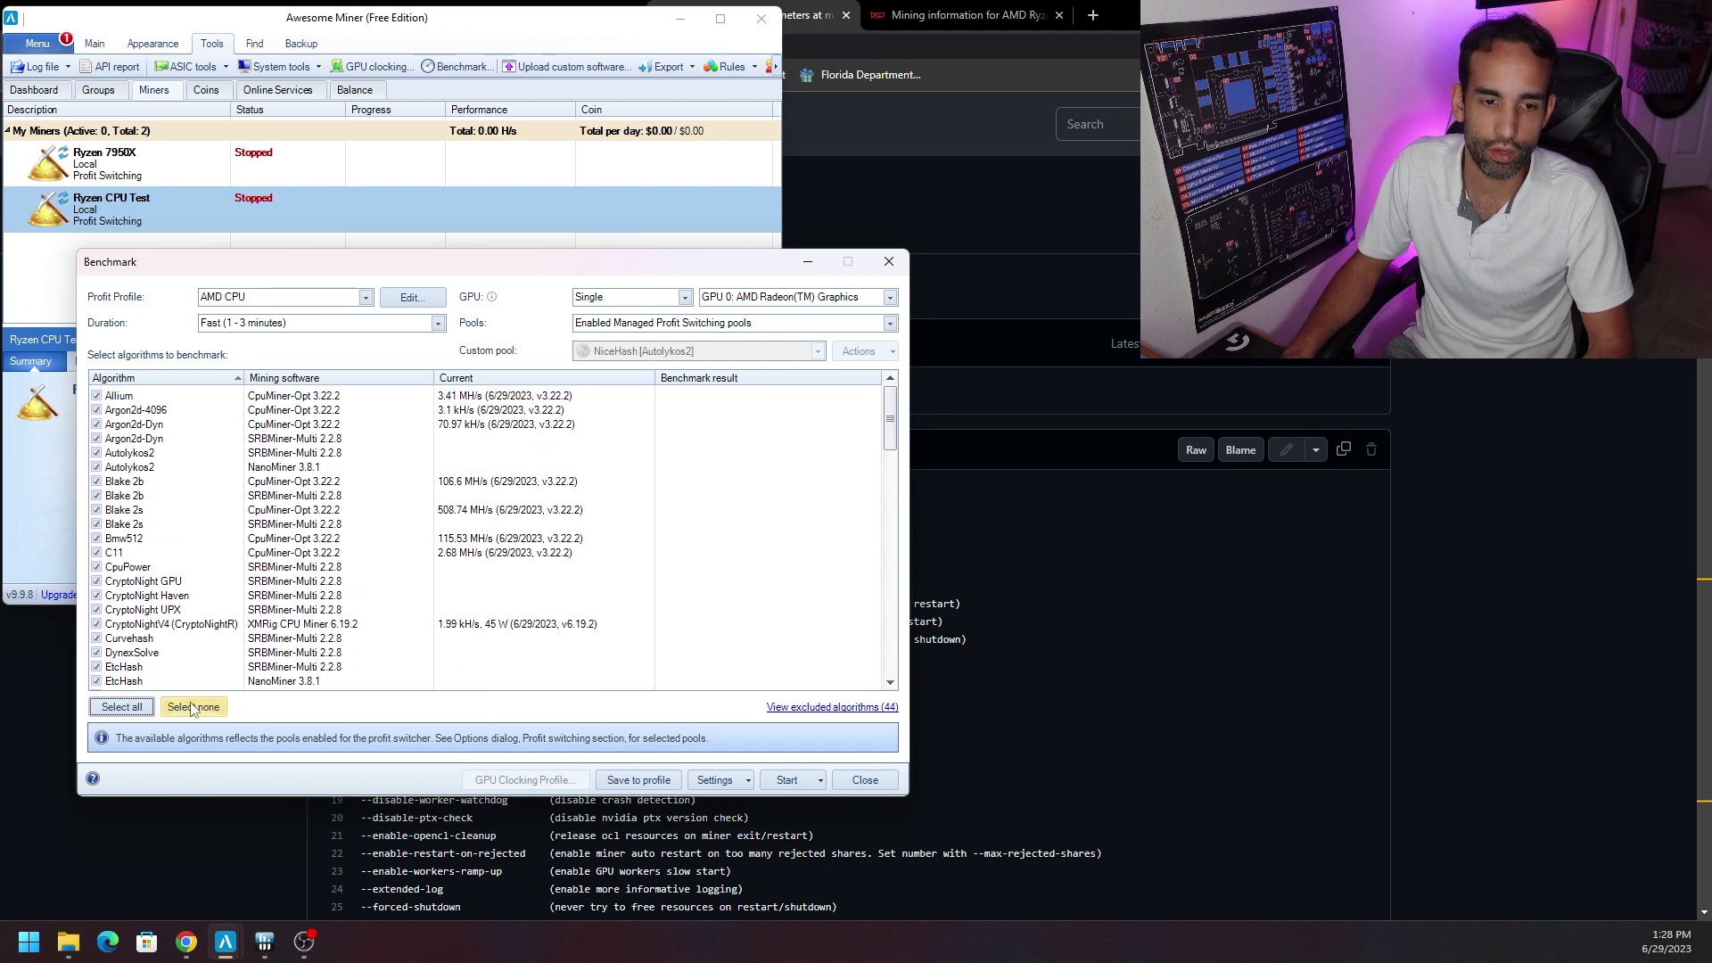
Tick Argon2d-Dyn, Autolykos2, Blake 2b, Blake 2s, CpuPower and three CryptoNight variants, then select every algorithm.
click(96, 439)
click(96, 453)
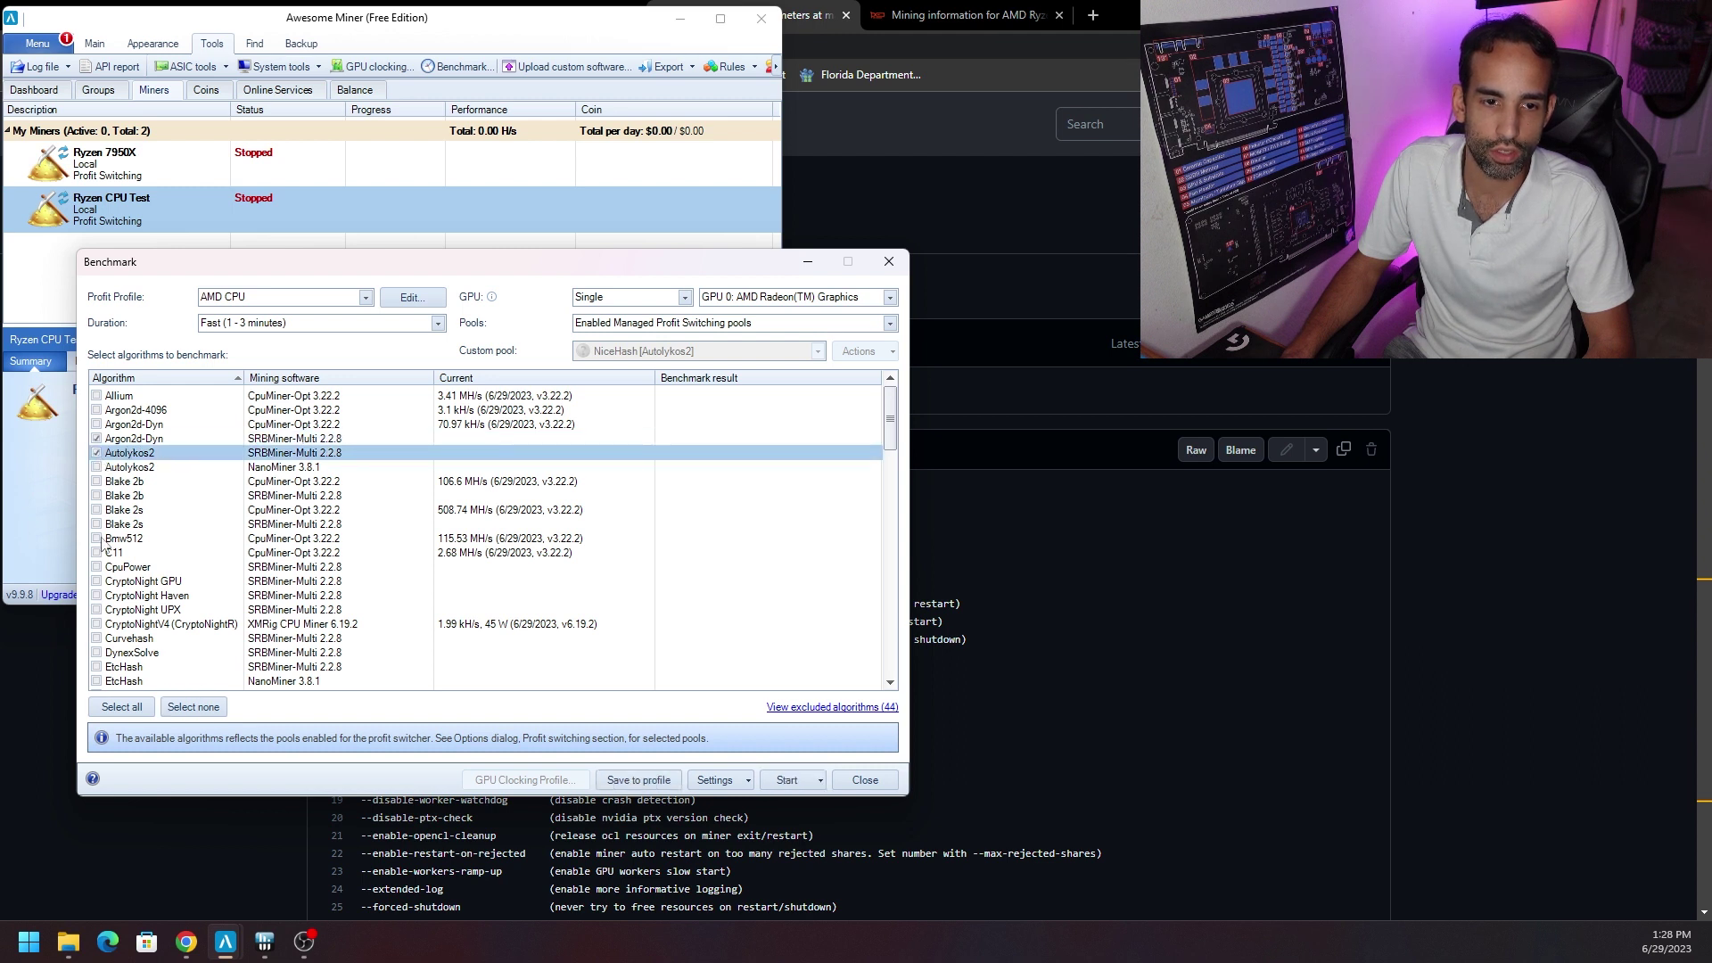
click(96, 496)
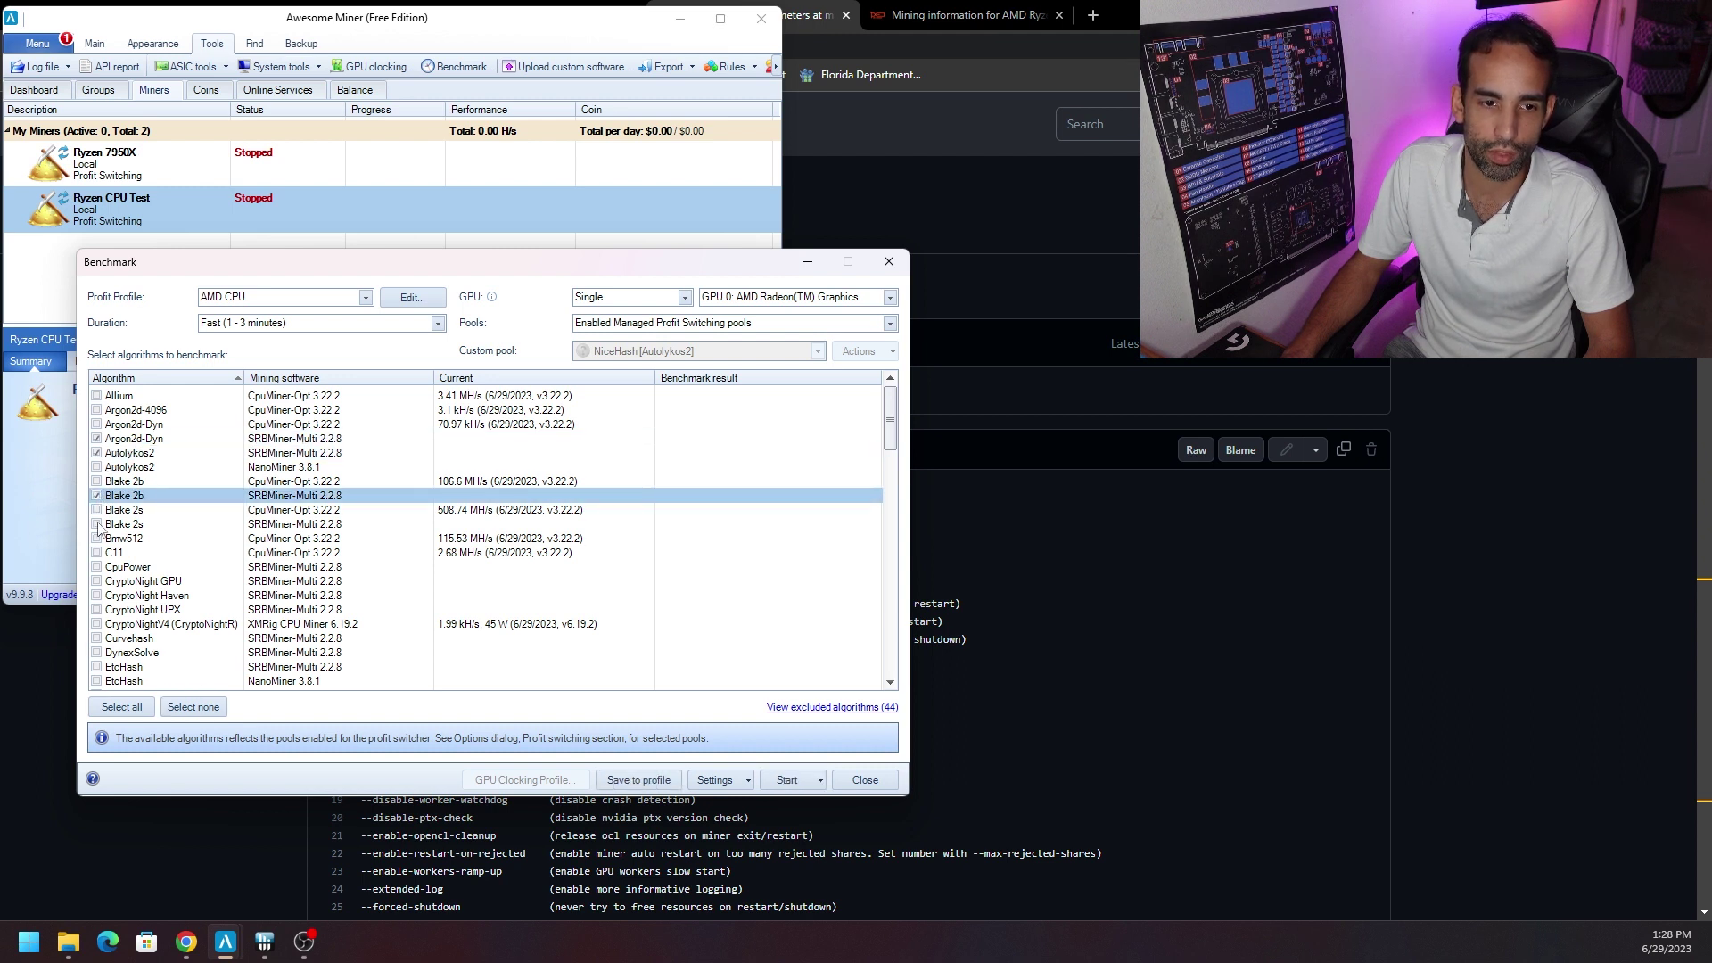
click(97, 525)
click(97, 567)
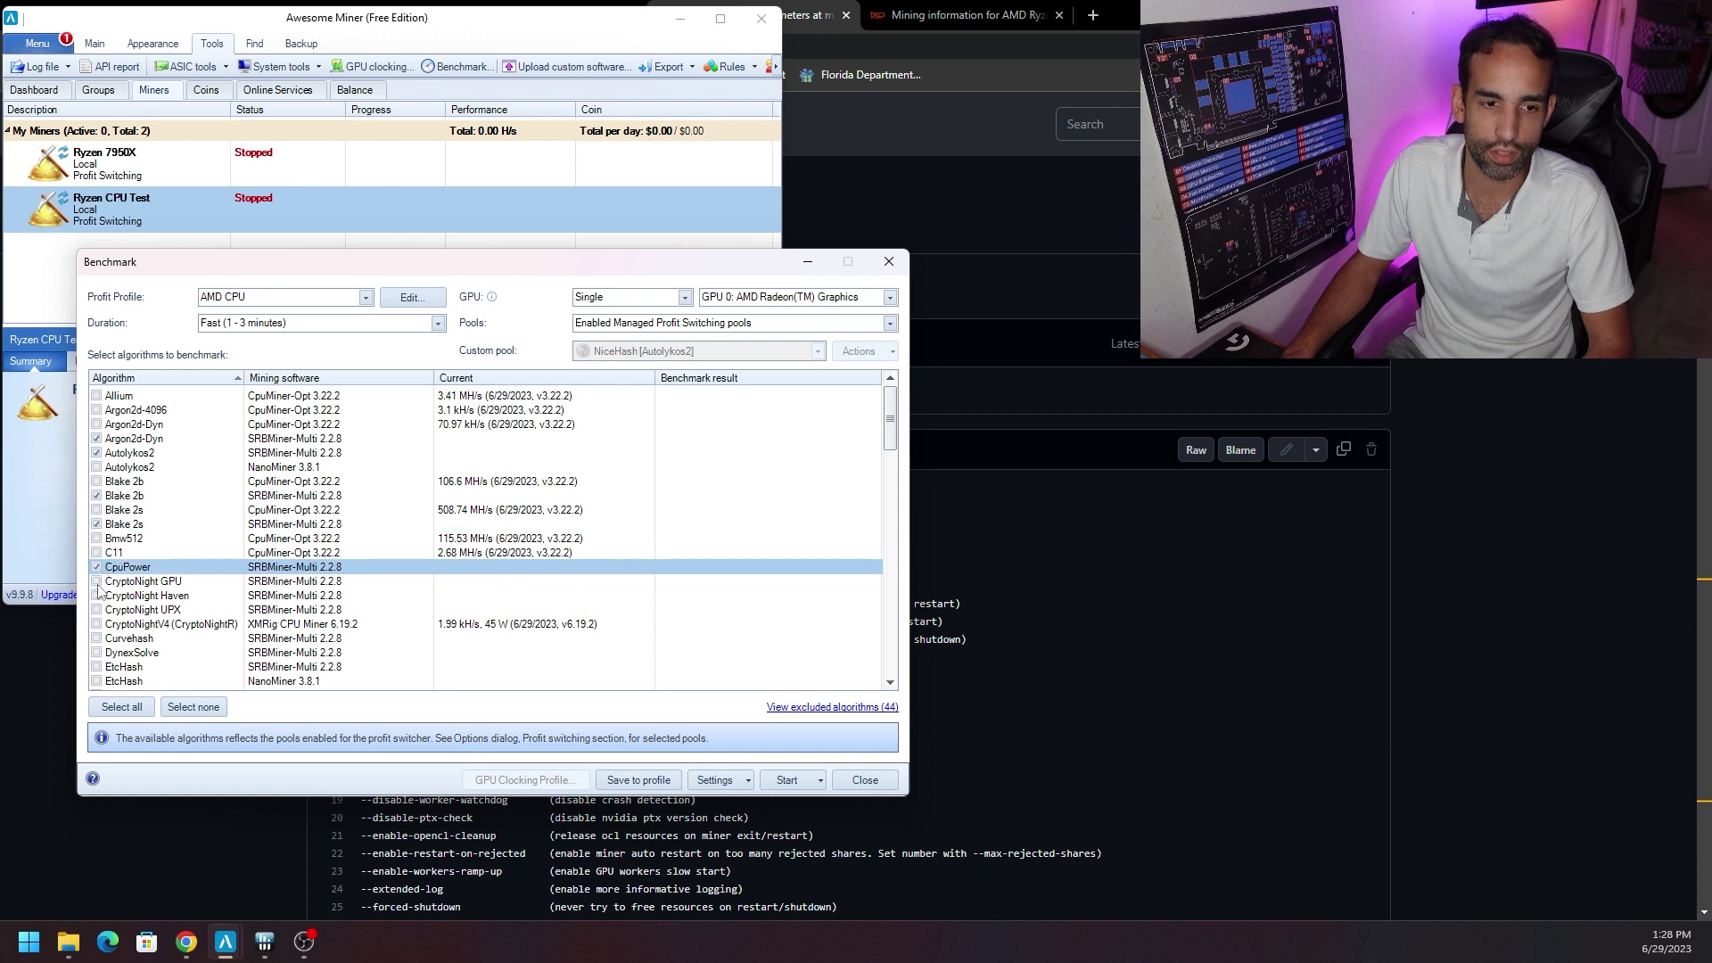
click(96, 581)
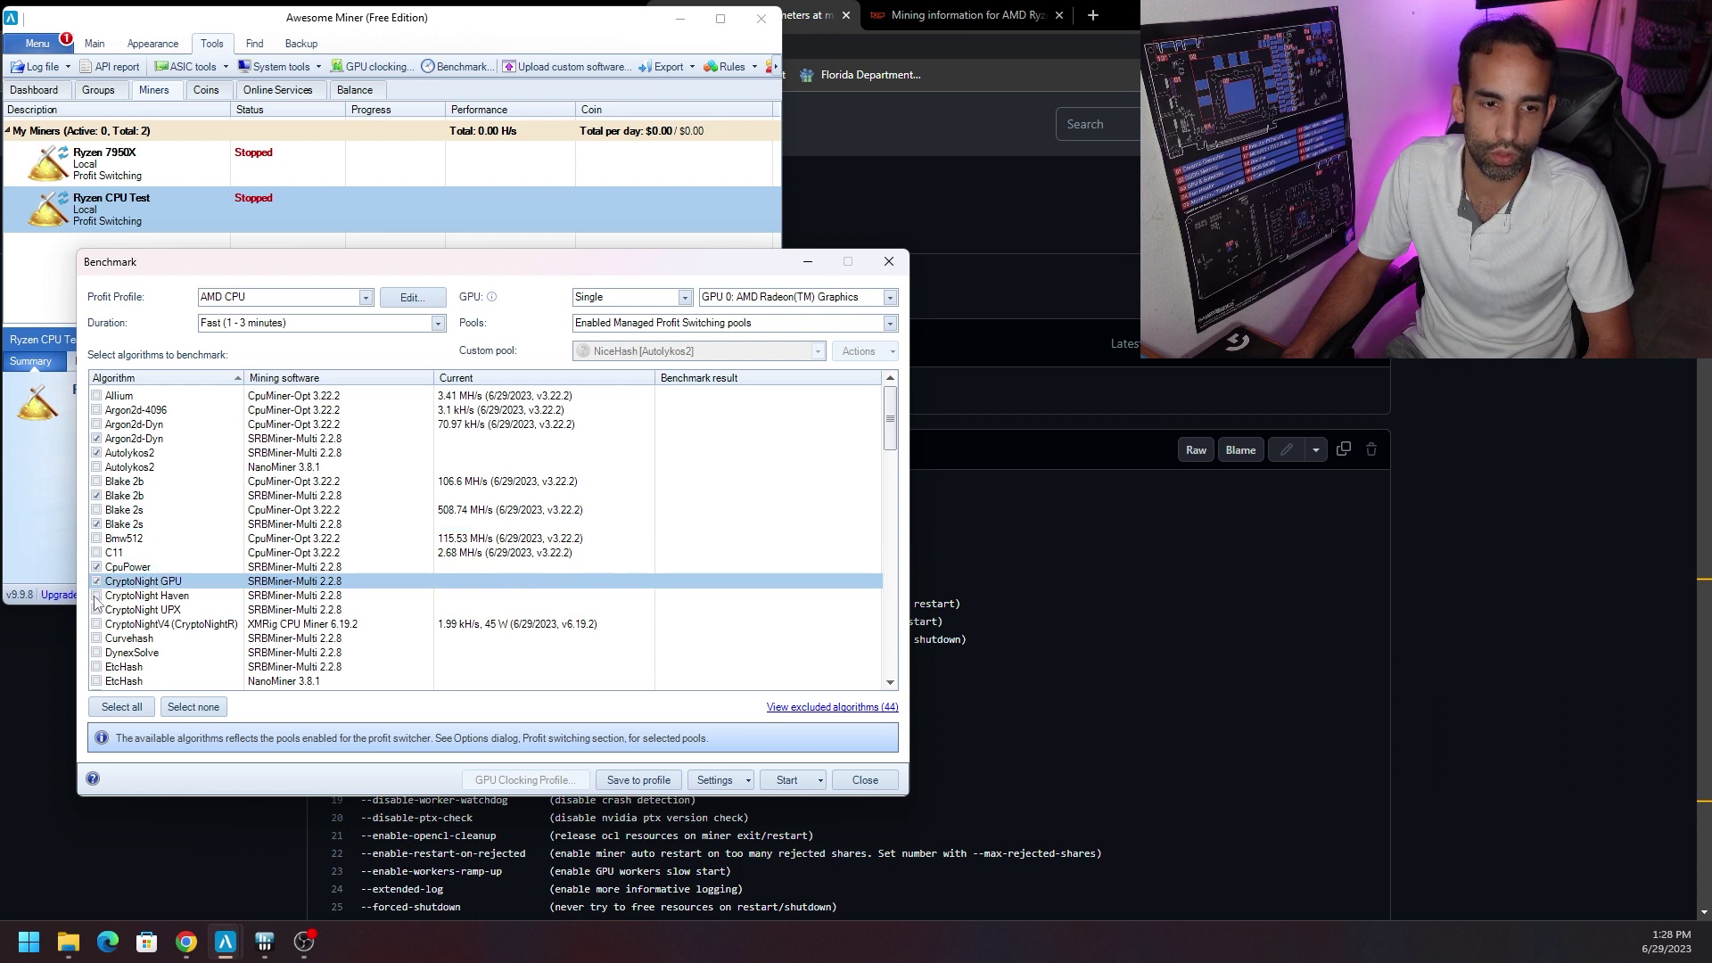
click(98, 596)
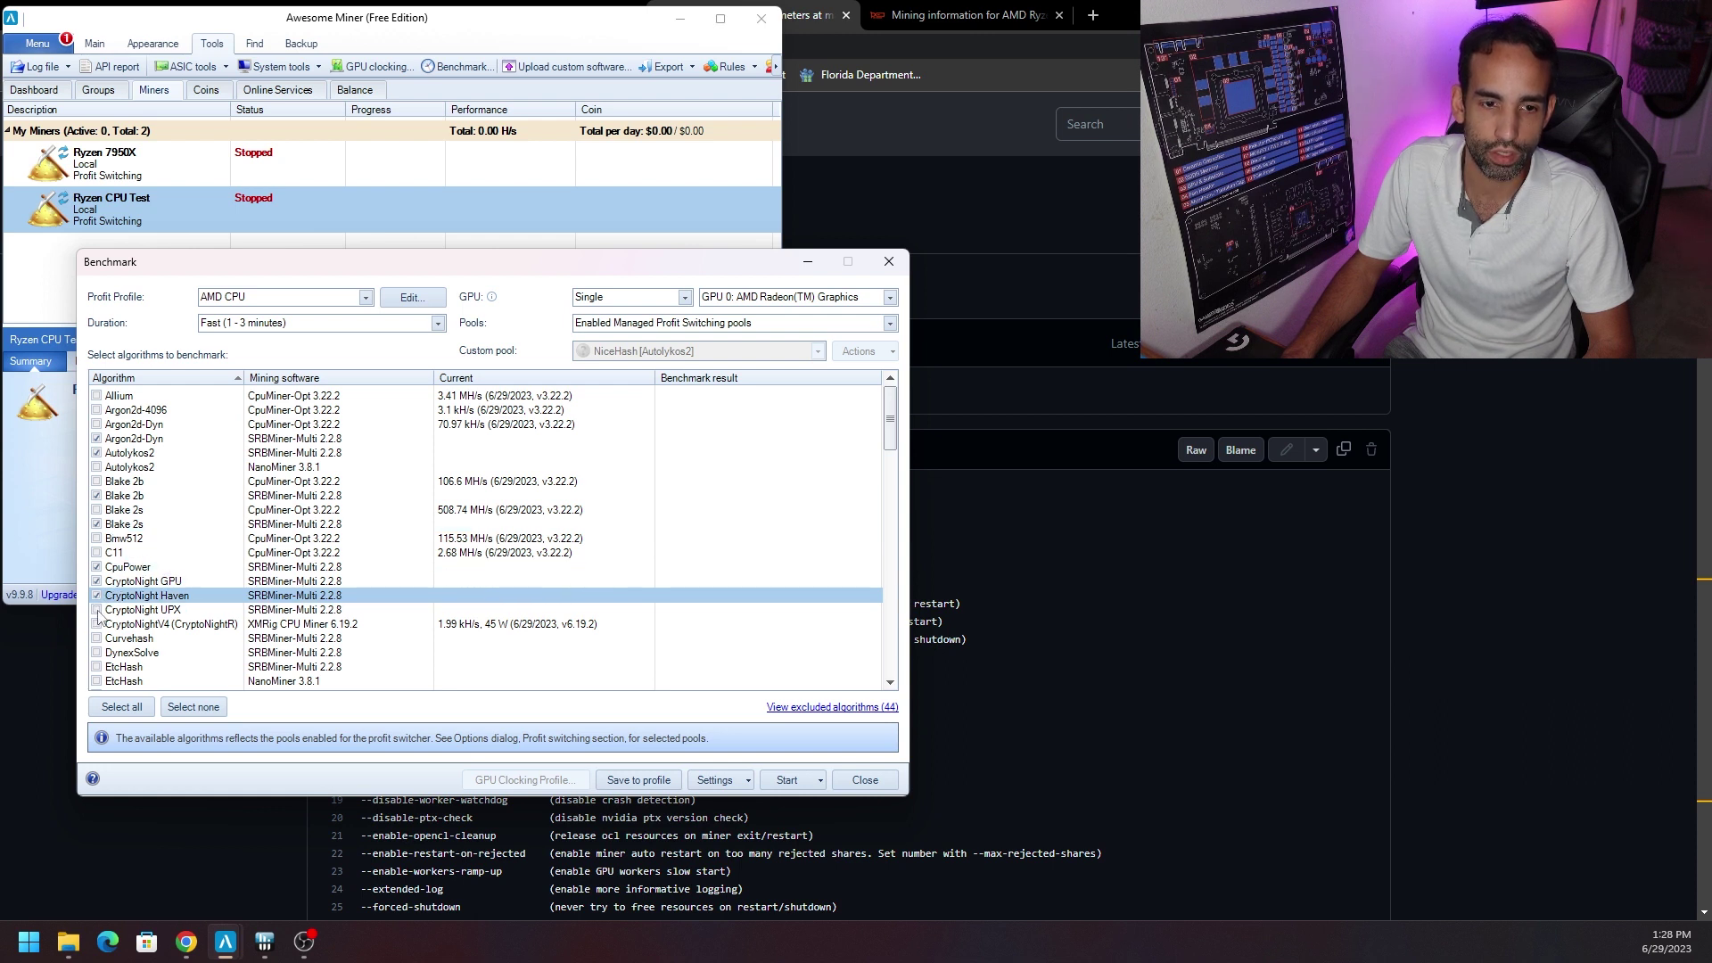
click(96, 610)
scroll(330, 584, down, 8)
click(134, 707)
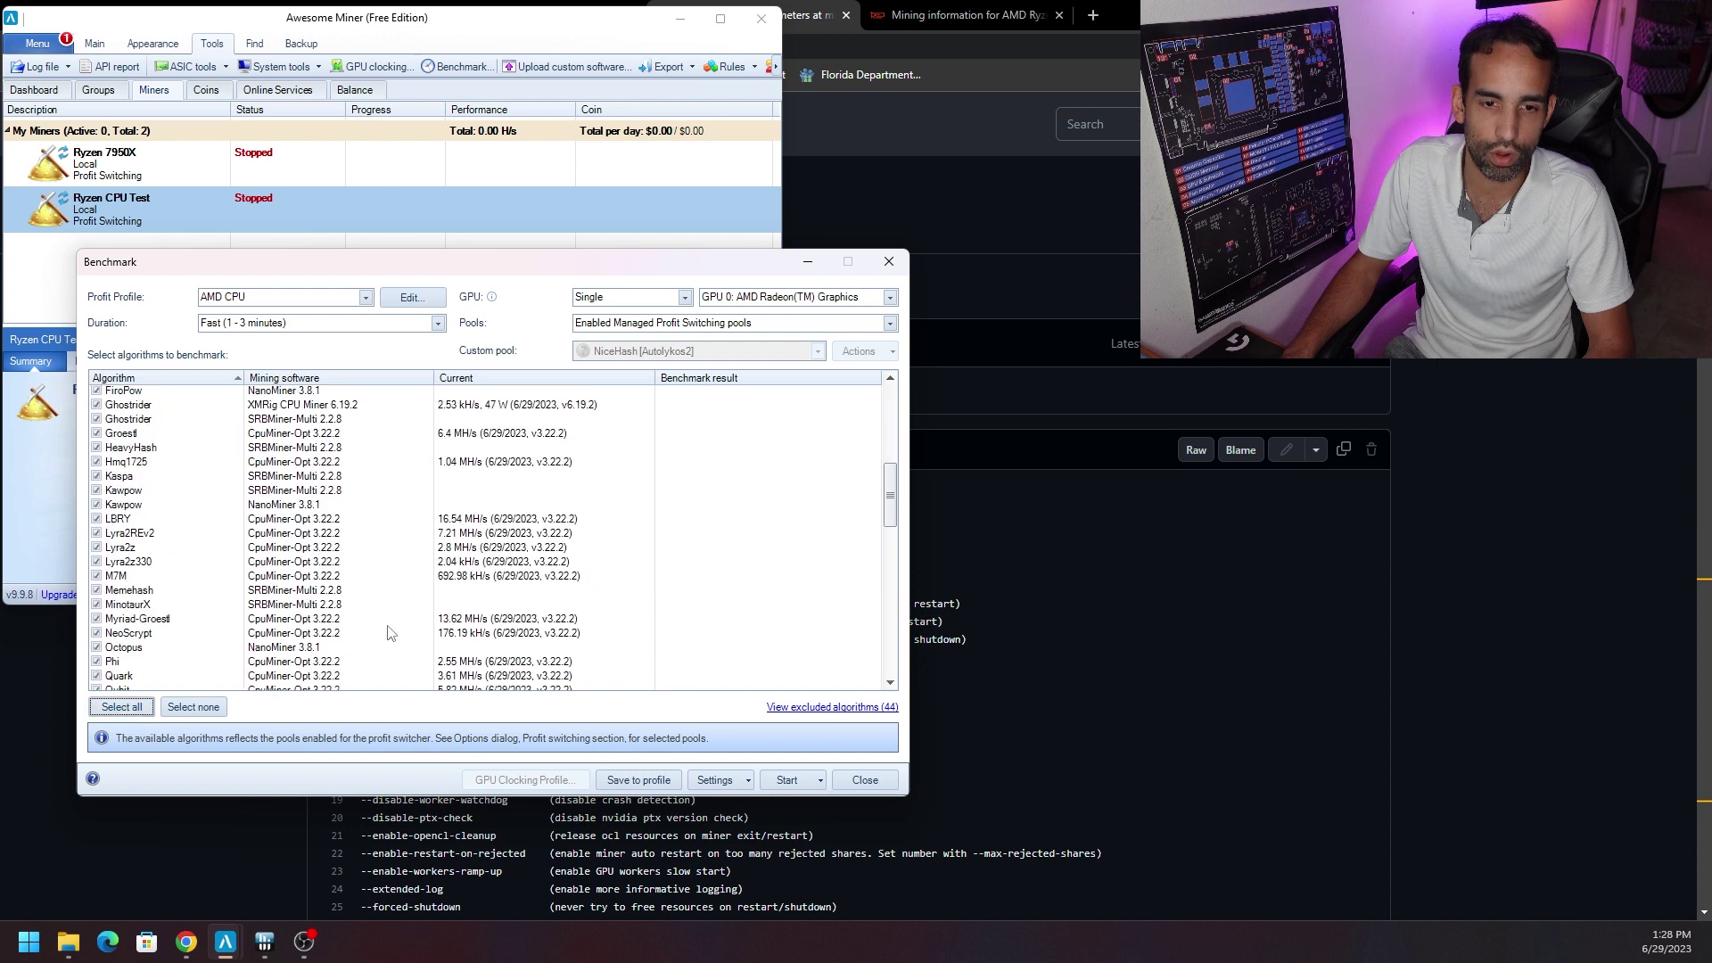
scroll(387, 624, up, 8)
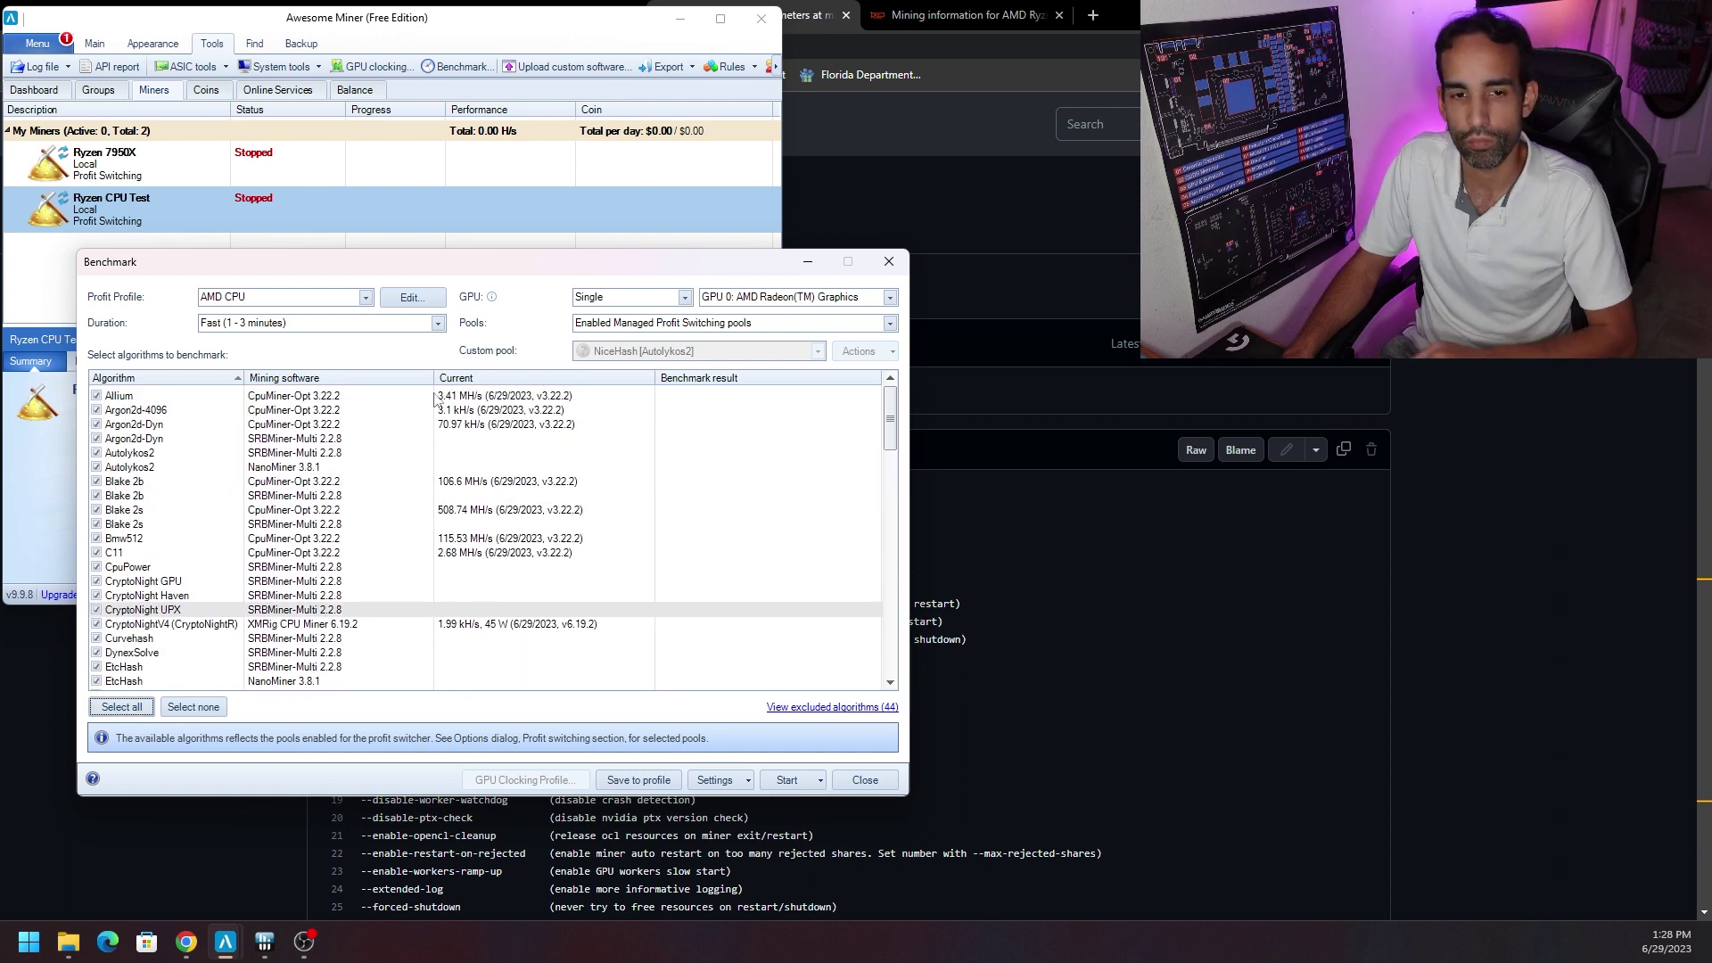
Review the Allium, Argon2d, Blake, C11 and CryptoNightV4 rows, then check the duration options.
click(499, 398)
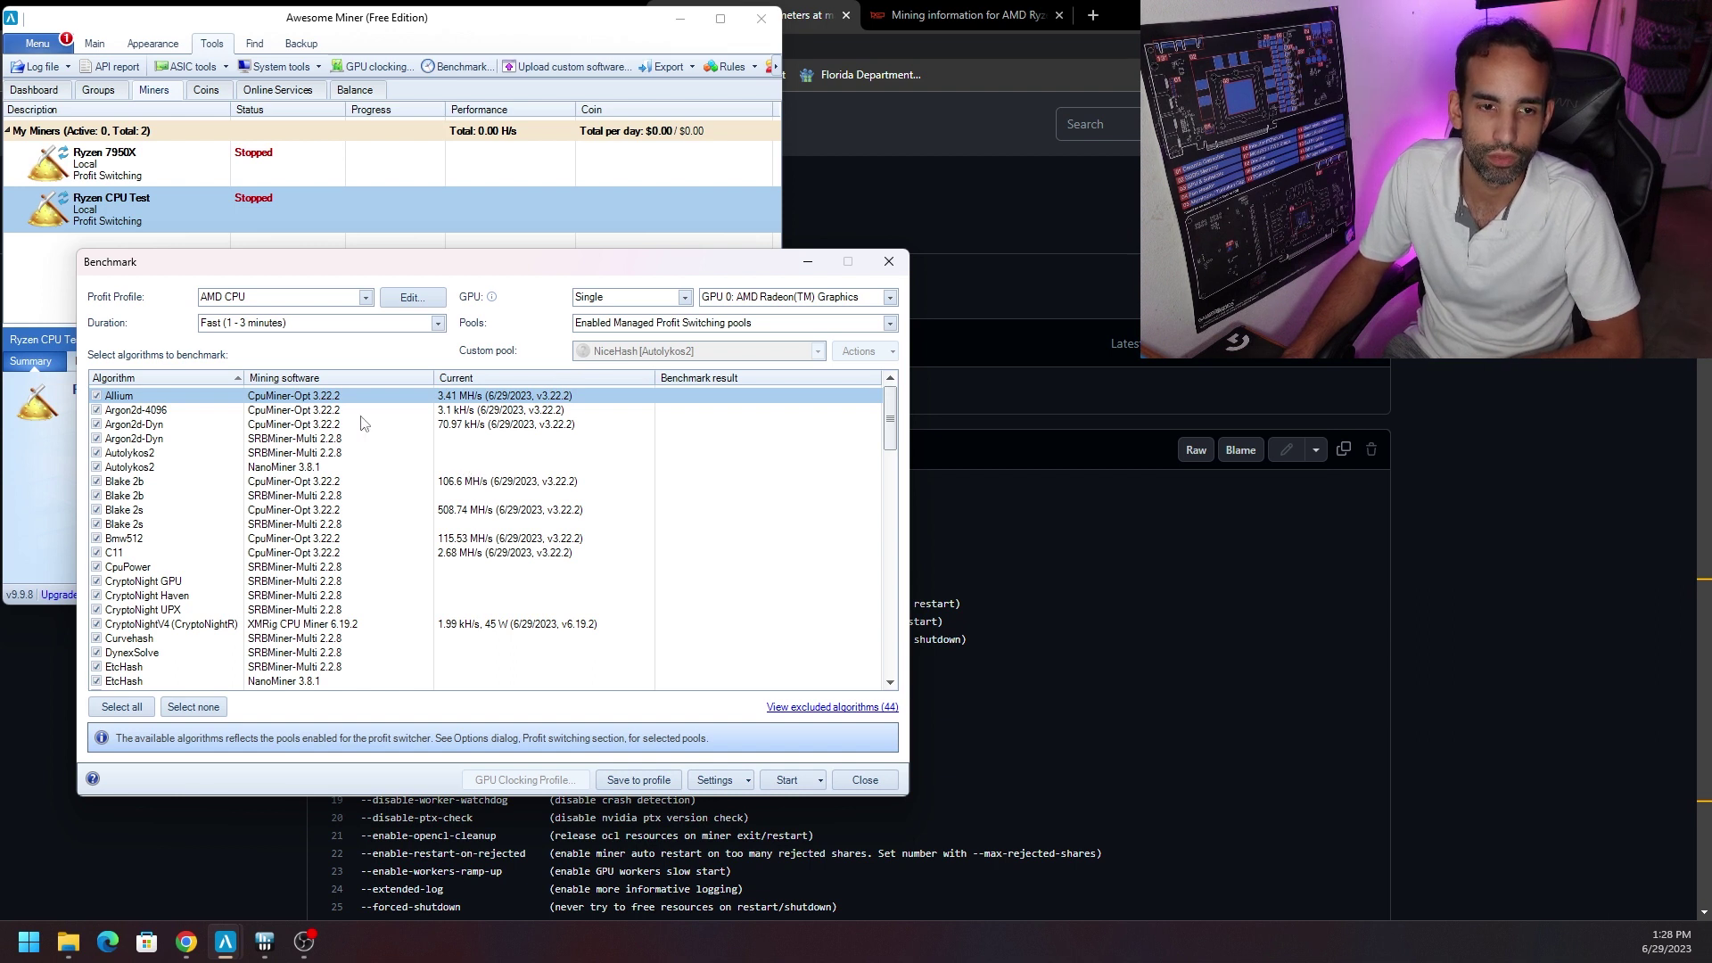
click(456, 412)
click(455, 425)
click(480, 484)
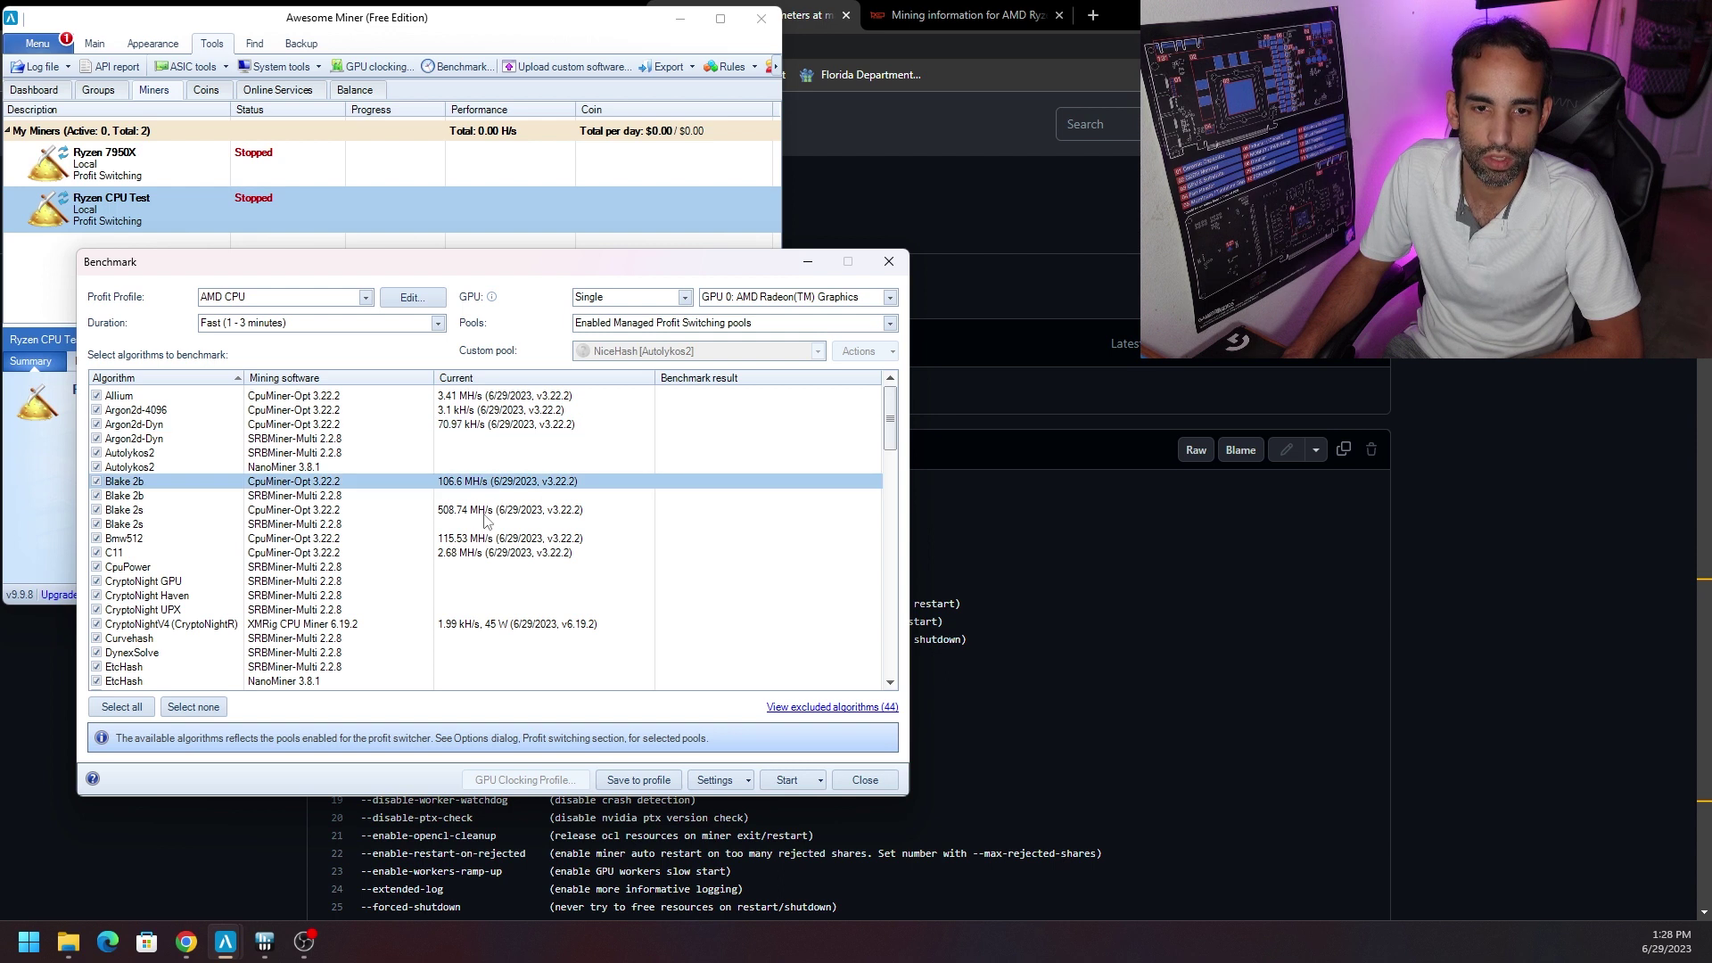
click(483, 512)
click(488, 551)
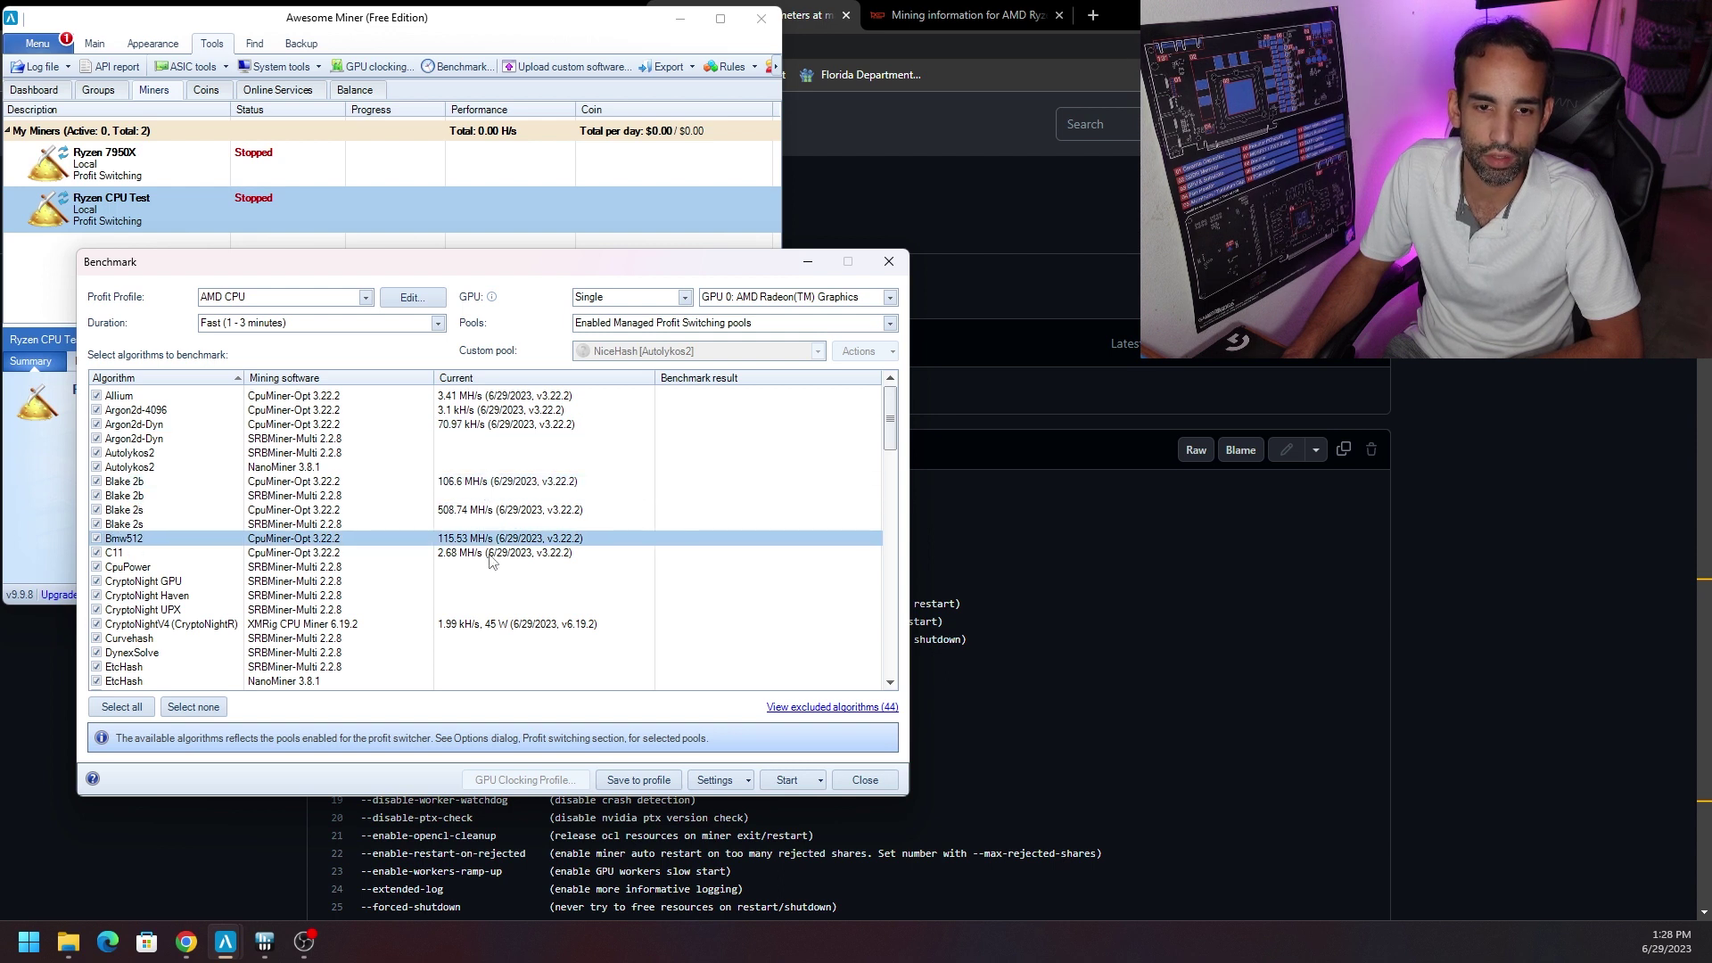
click(508, 626)
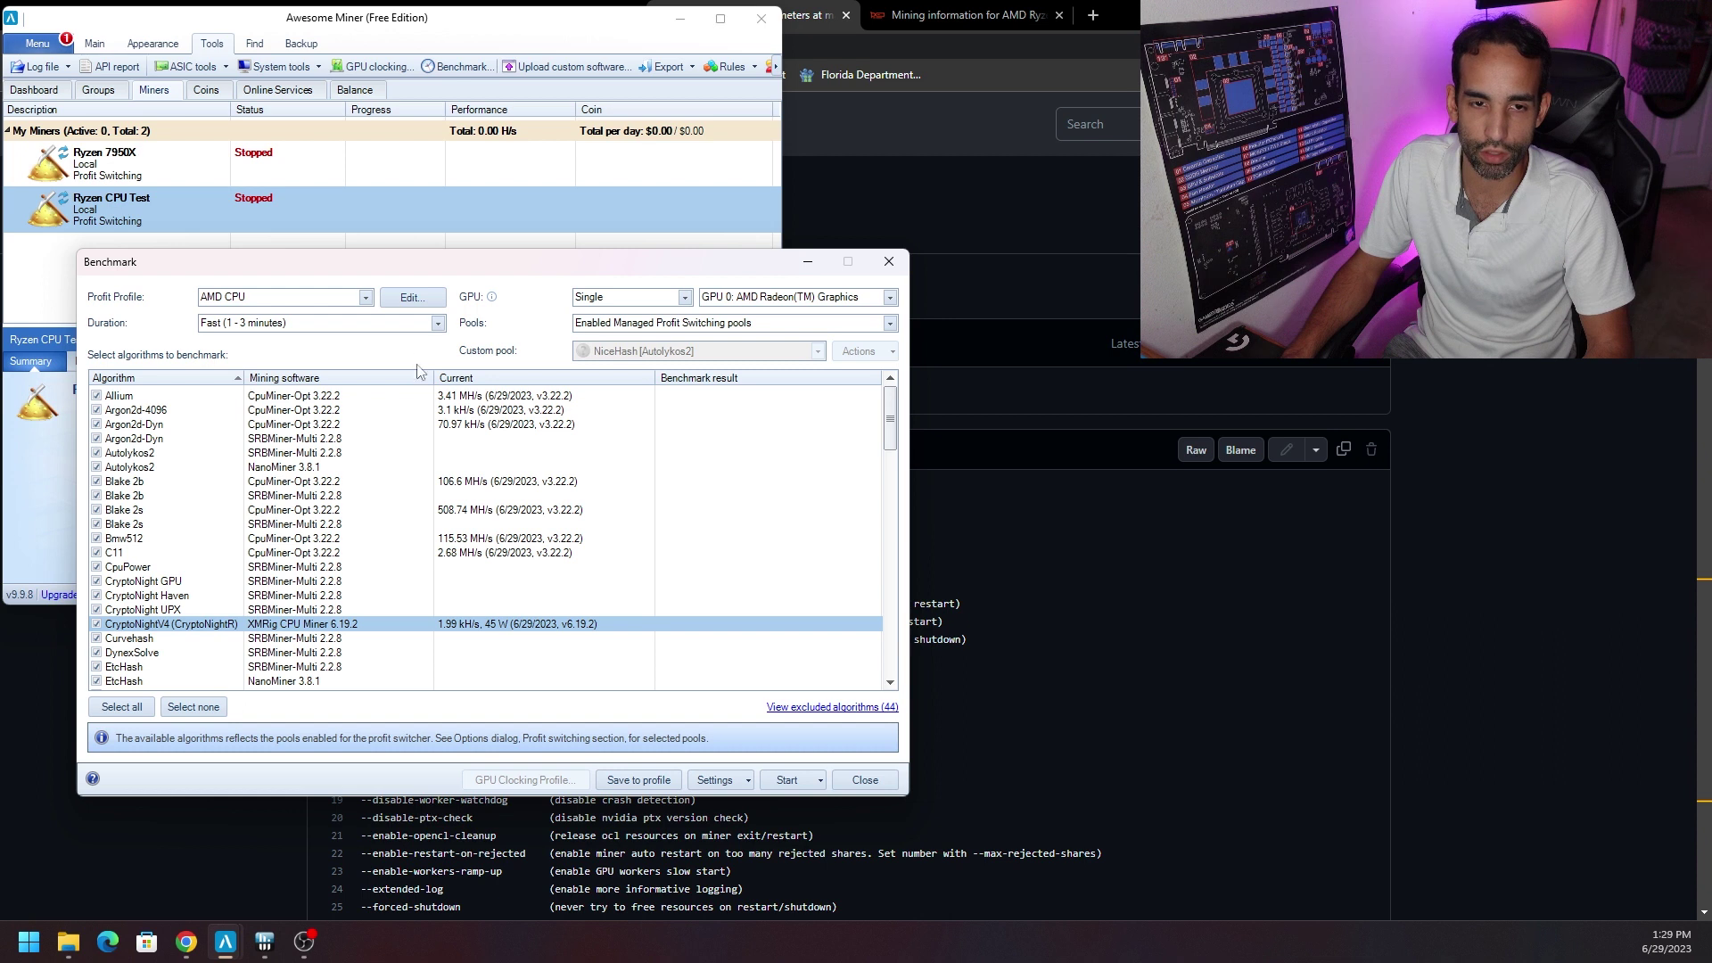
click(438, 329)
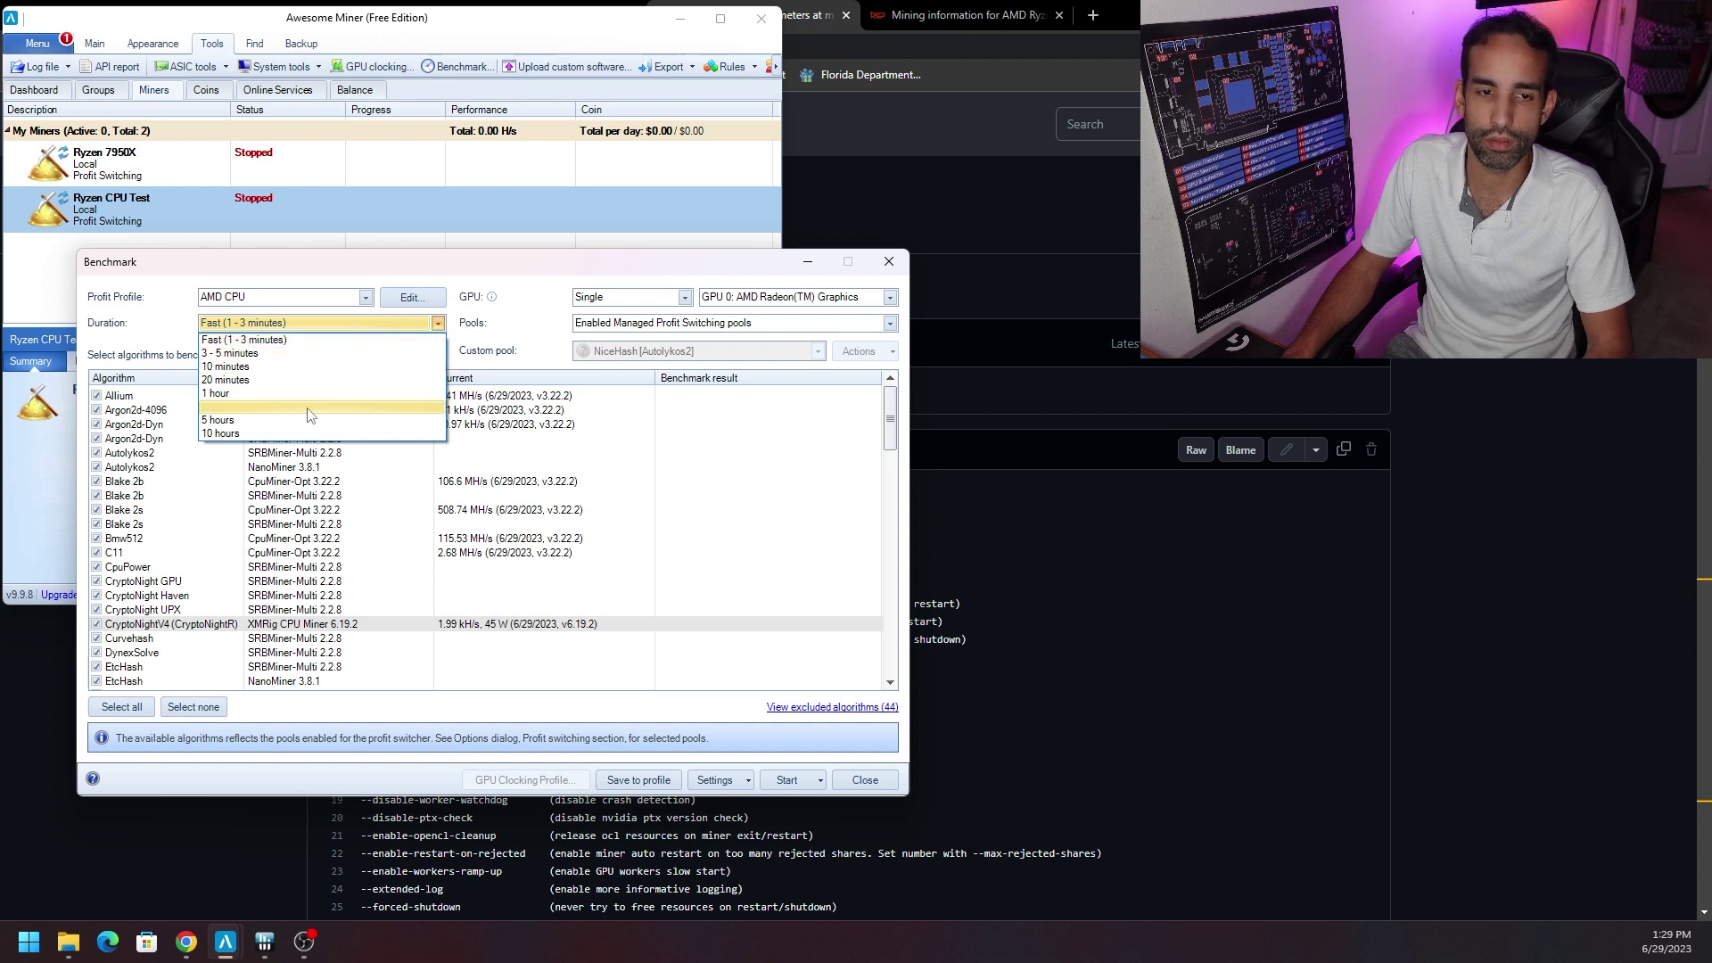
Keep the Fast (1 - 3 minutes) duration and review the Ghostrider, Groestl, Hmq1725 and FiroPow rows.
click(323, 339)
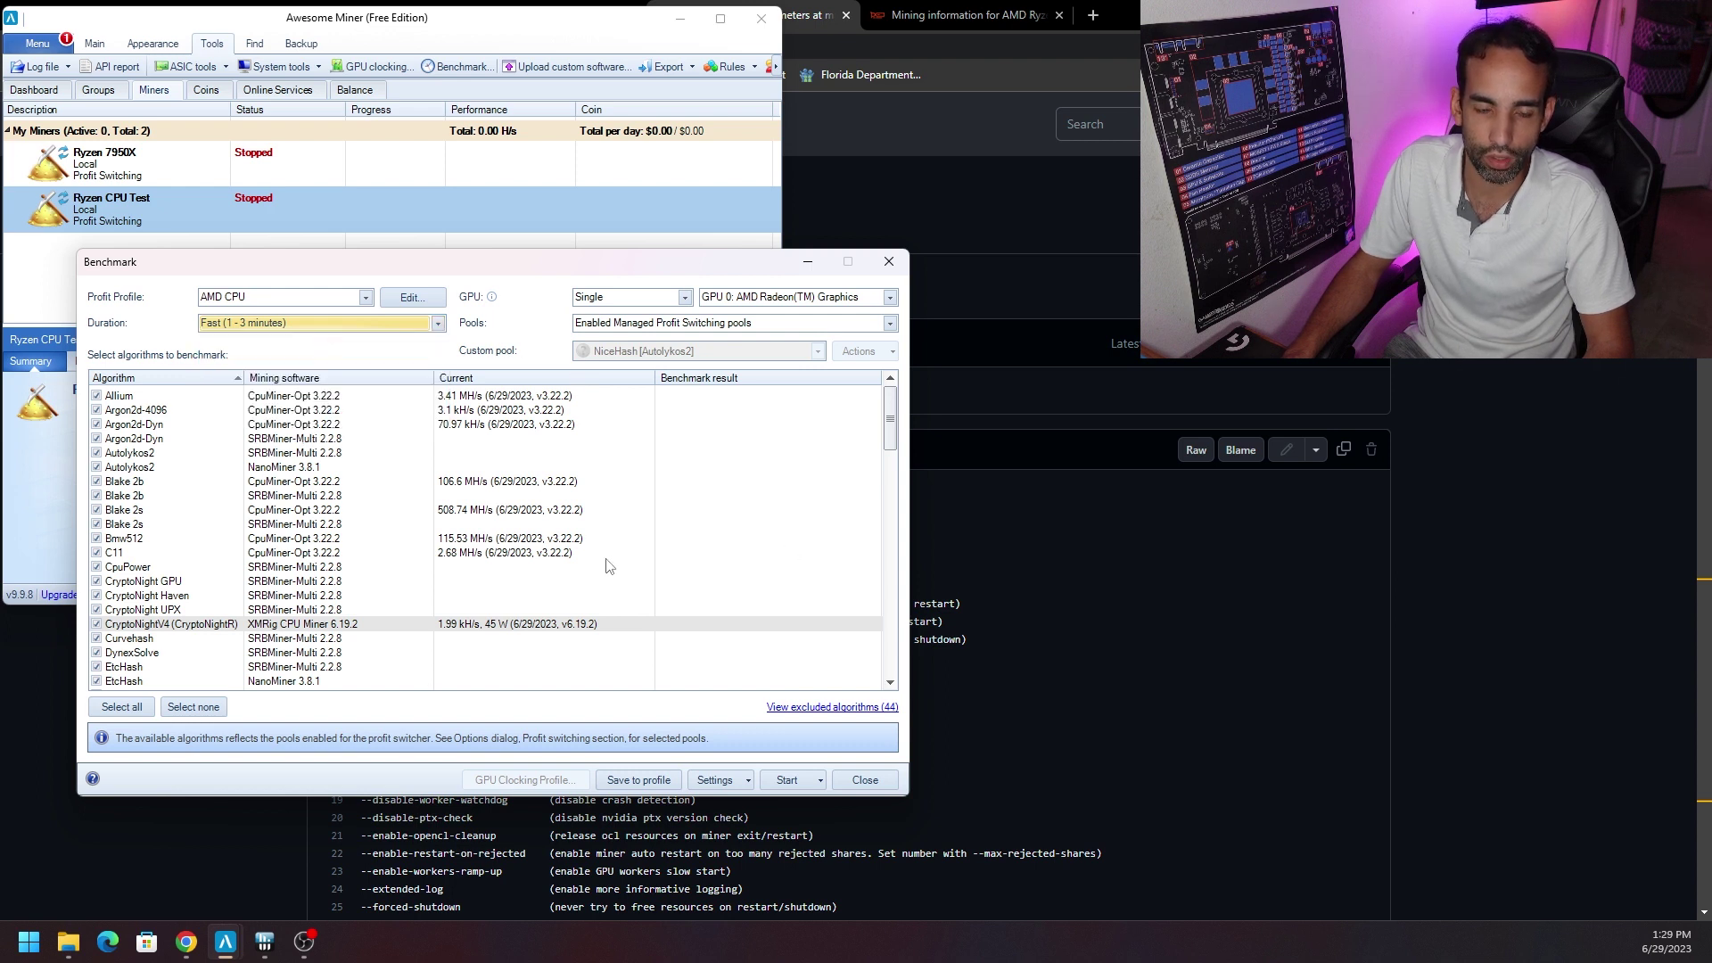
scroll(527, 510, down, 3)
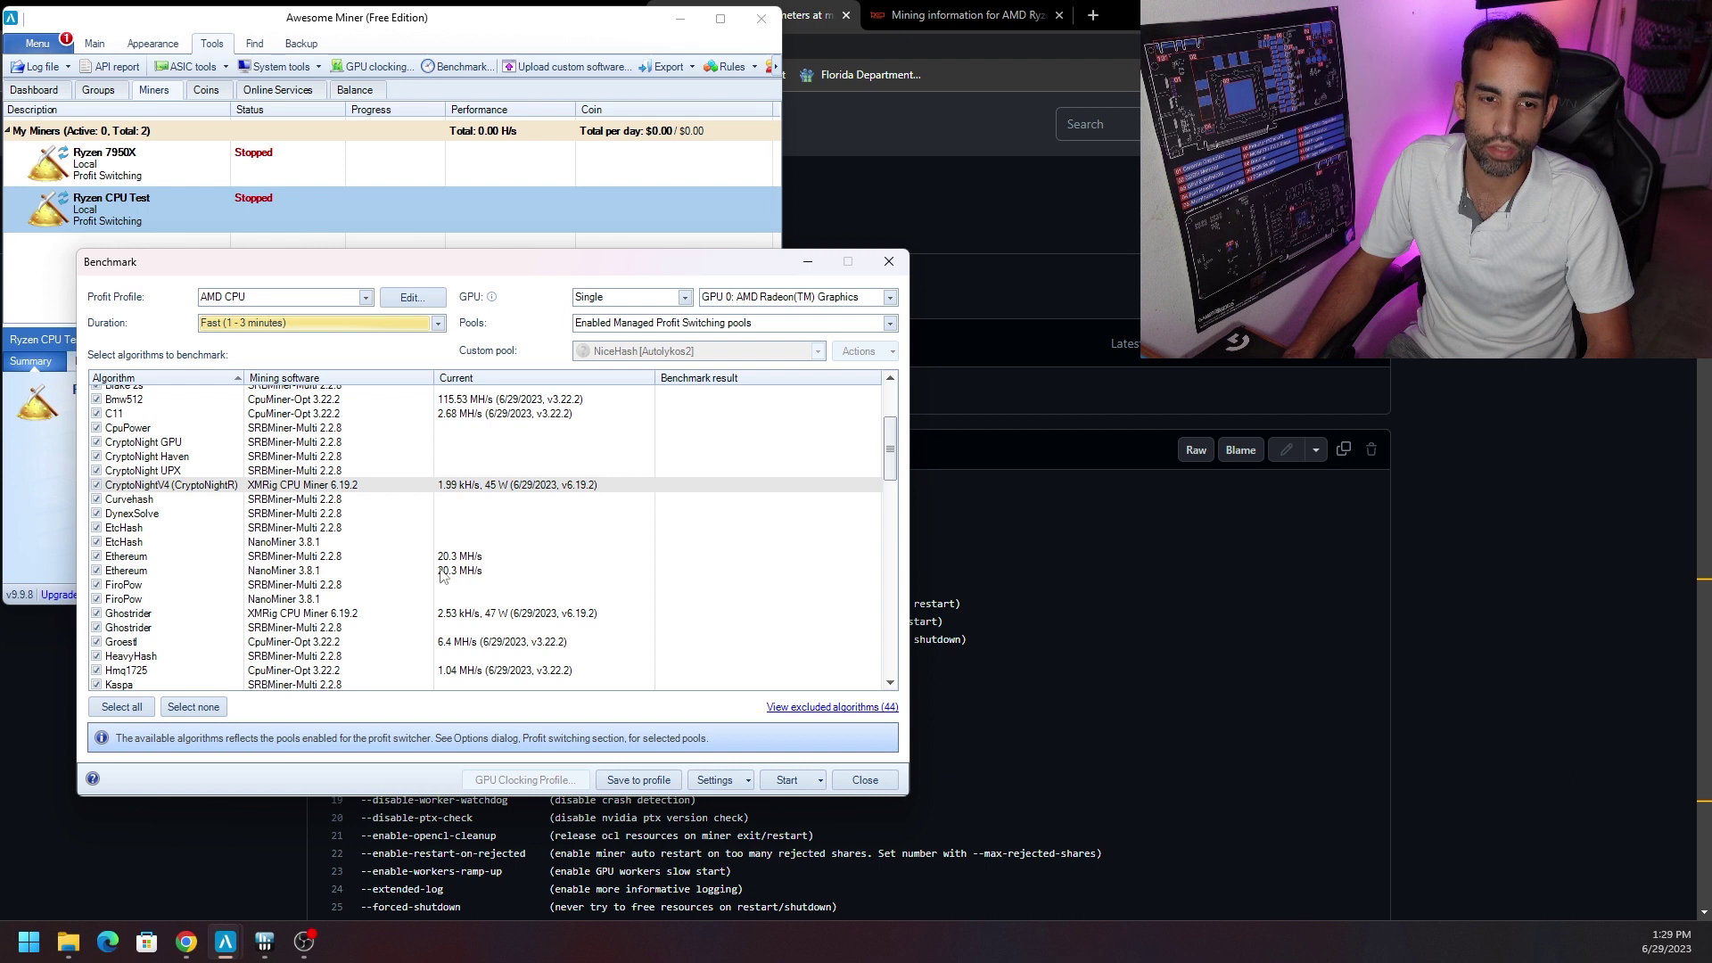
click(490, 613)
click(504, 647)
click(508, 670)
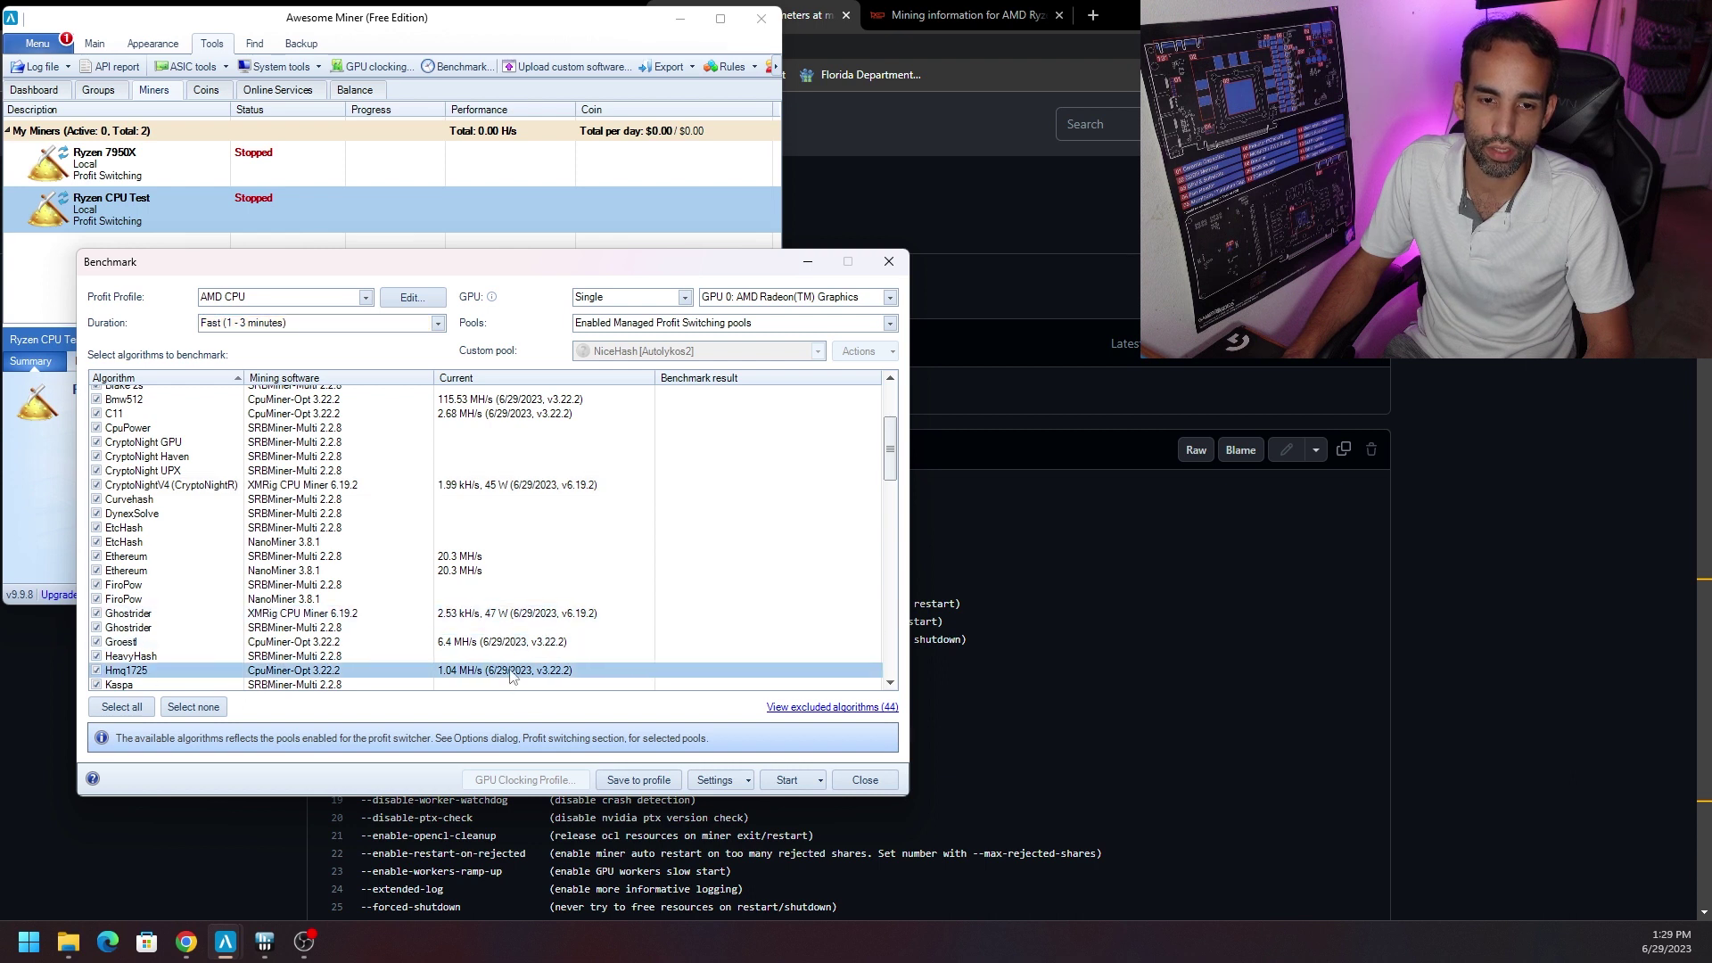
click(542, 600)
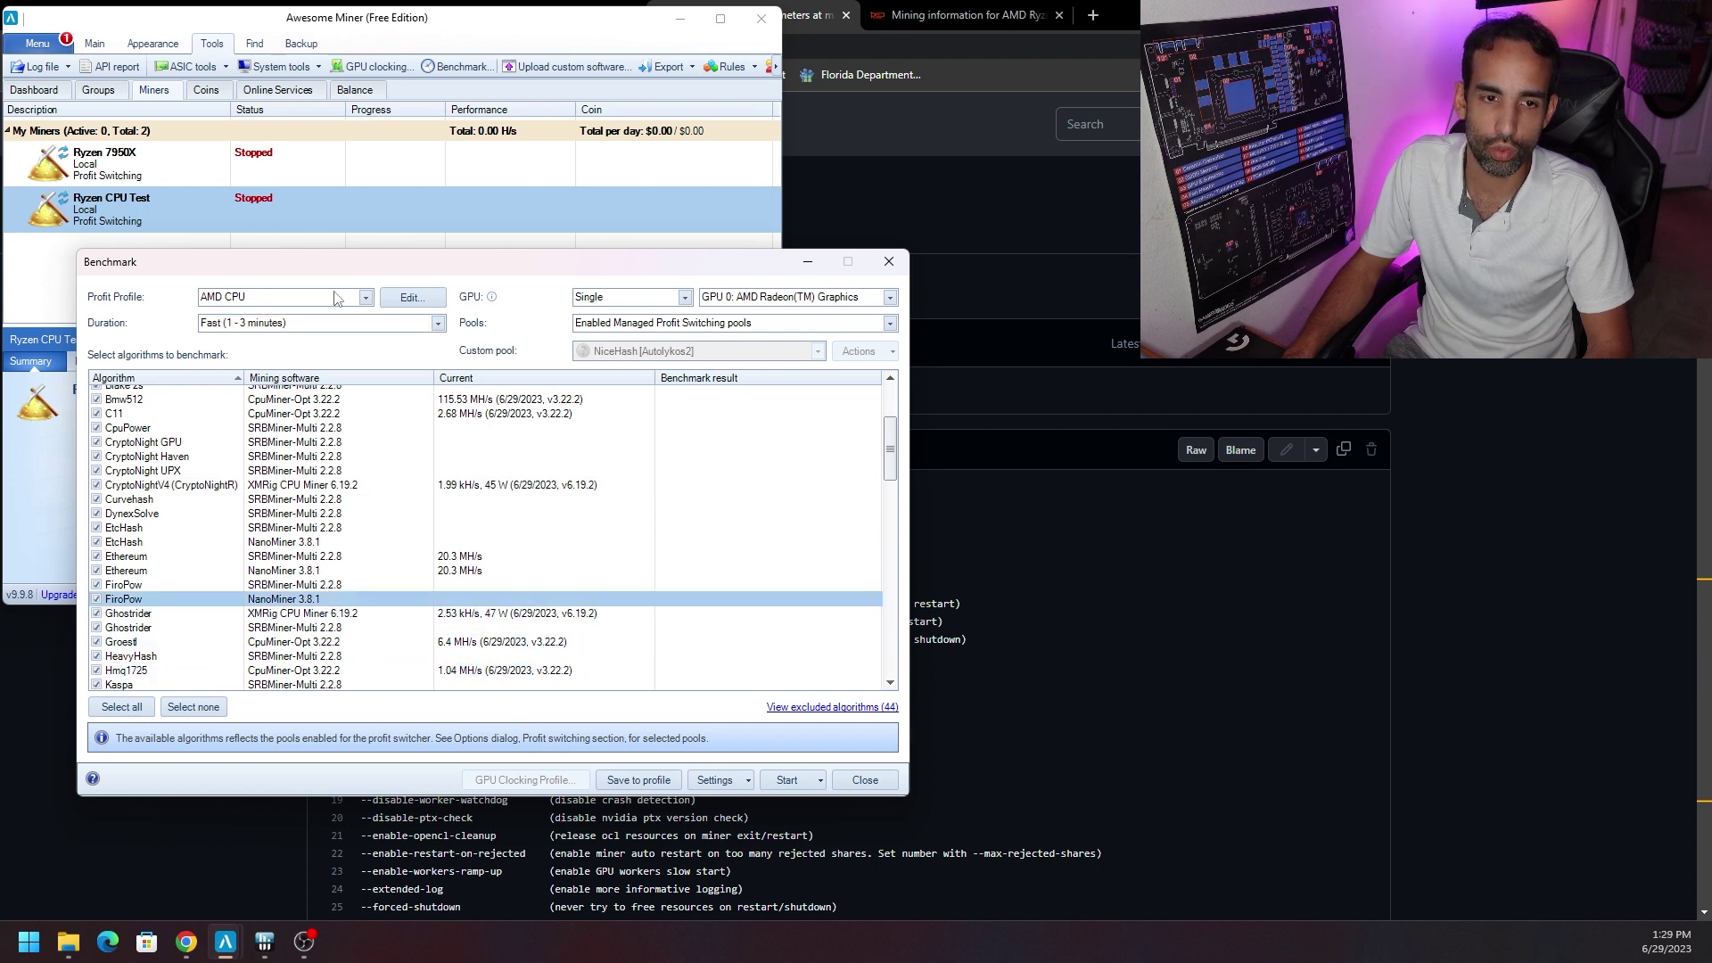
Confirm the AMD CPU profile, view its properties without changes, and close the Benchmark window.
click(363, 298)
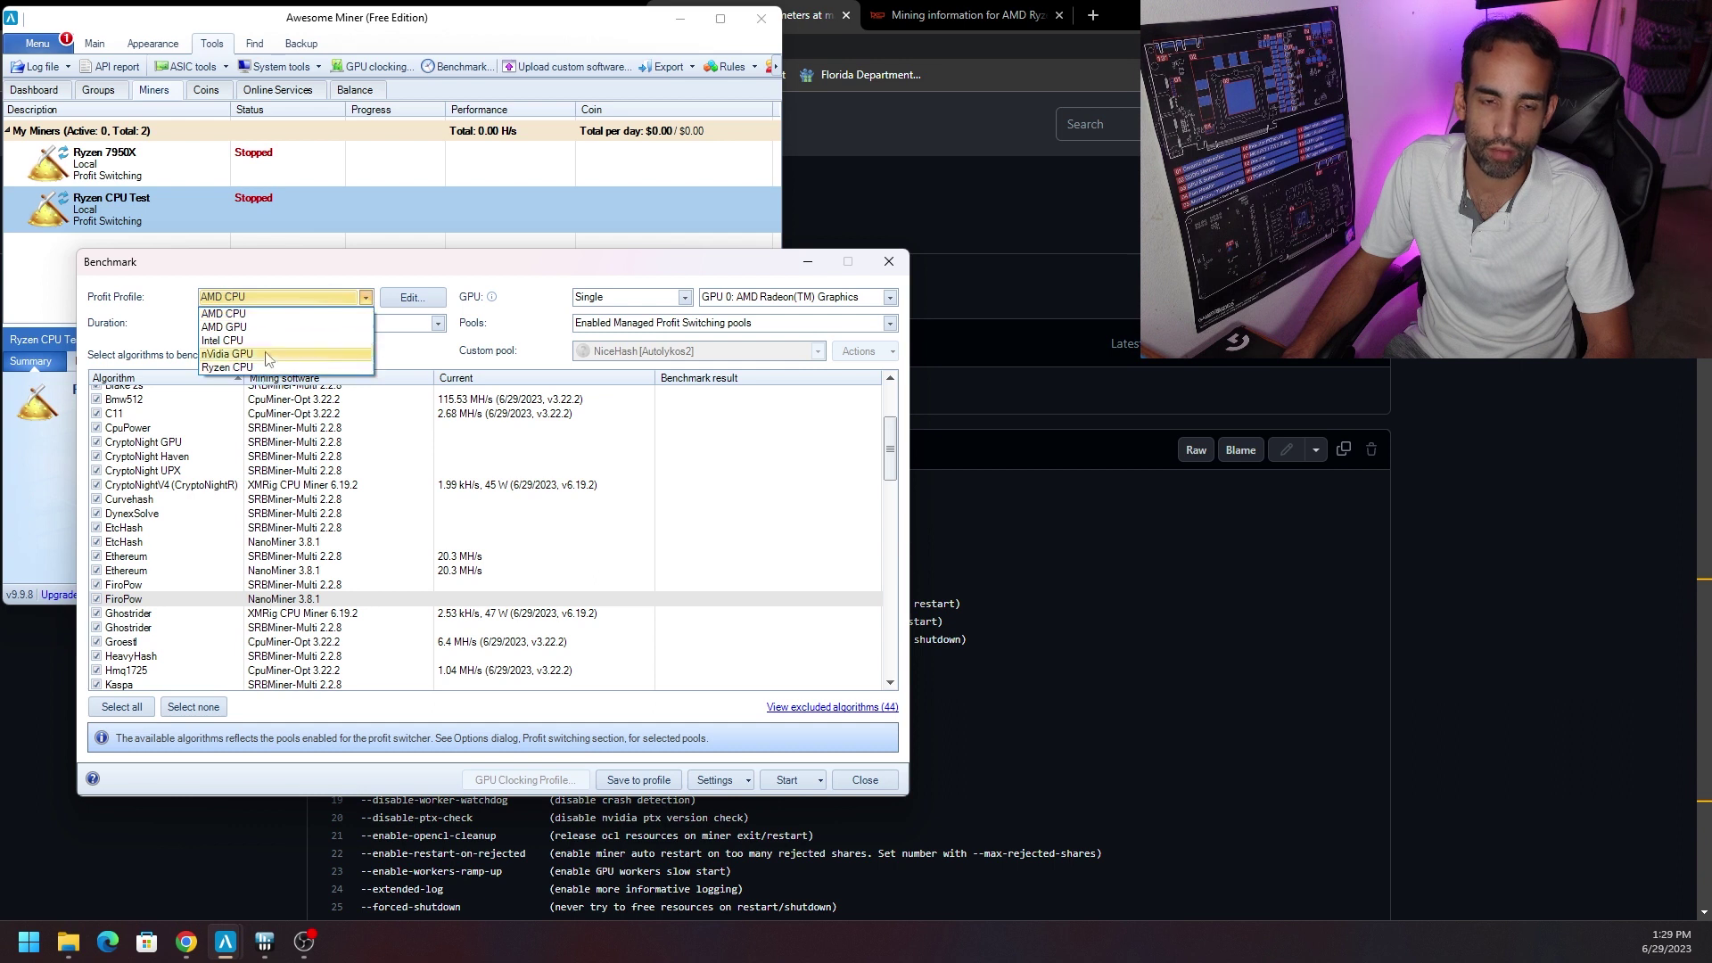
click(346, 272)
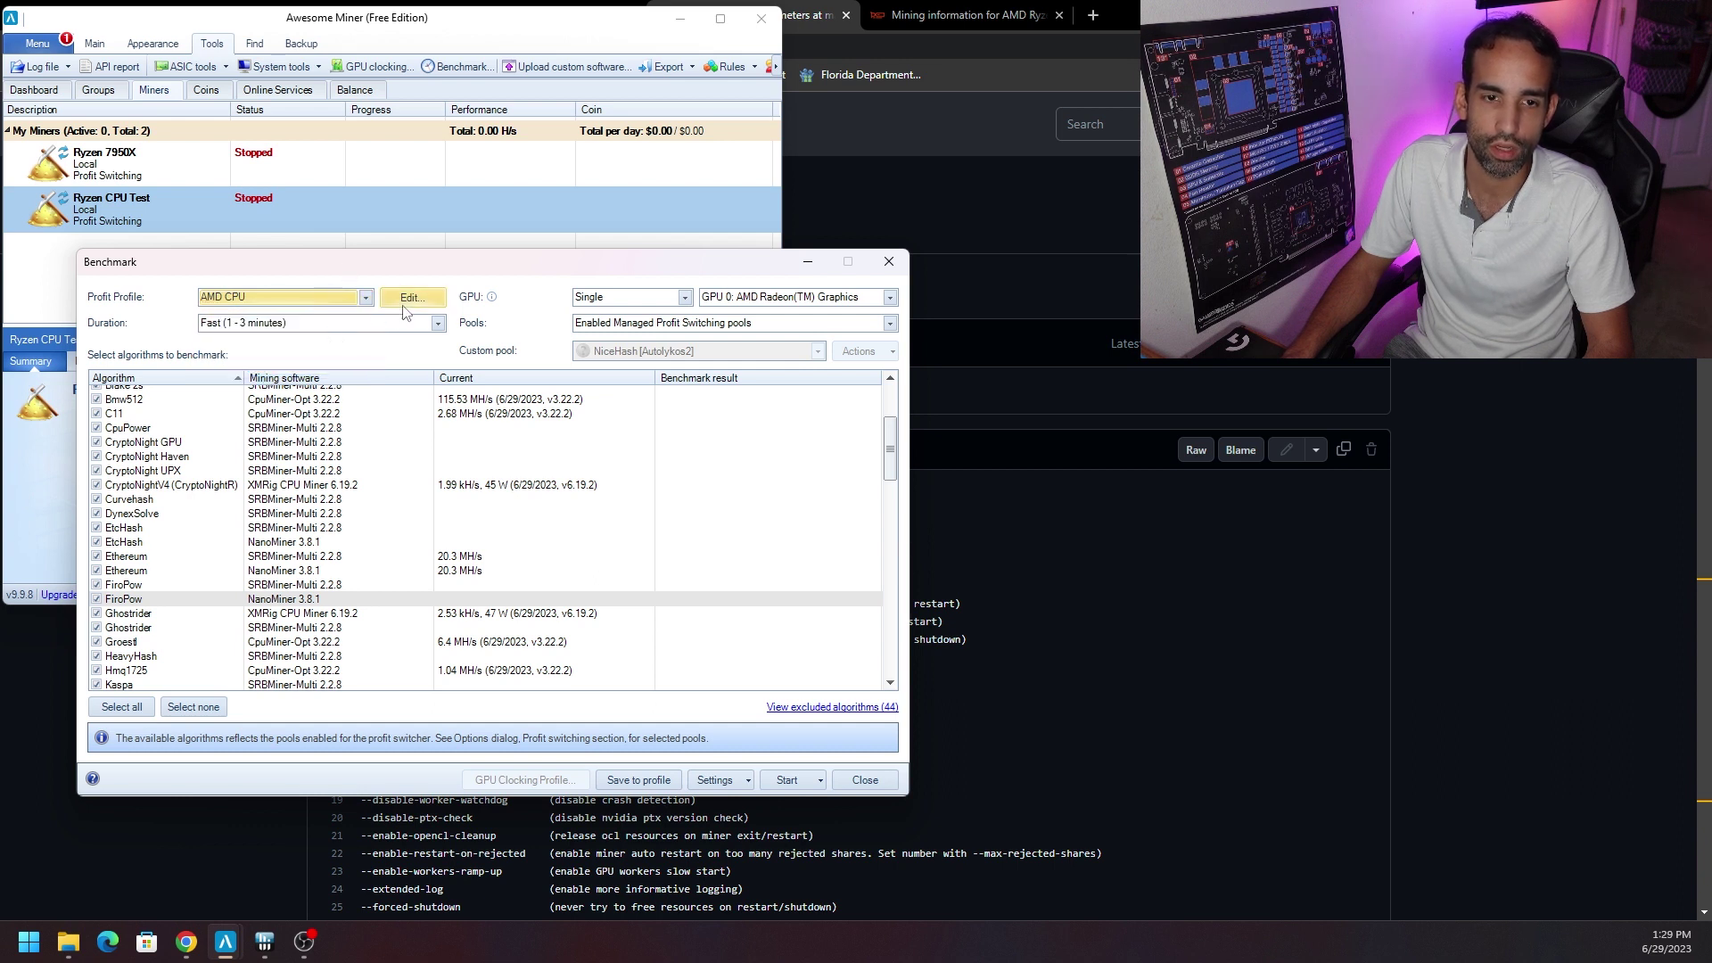
click(410, 297)
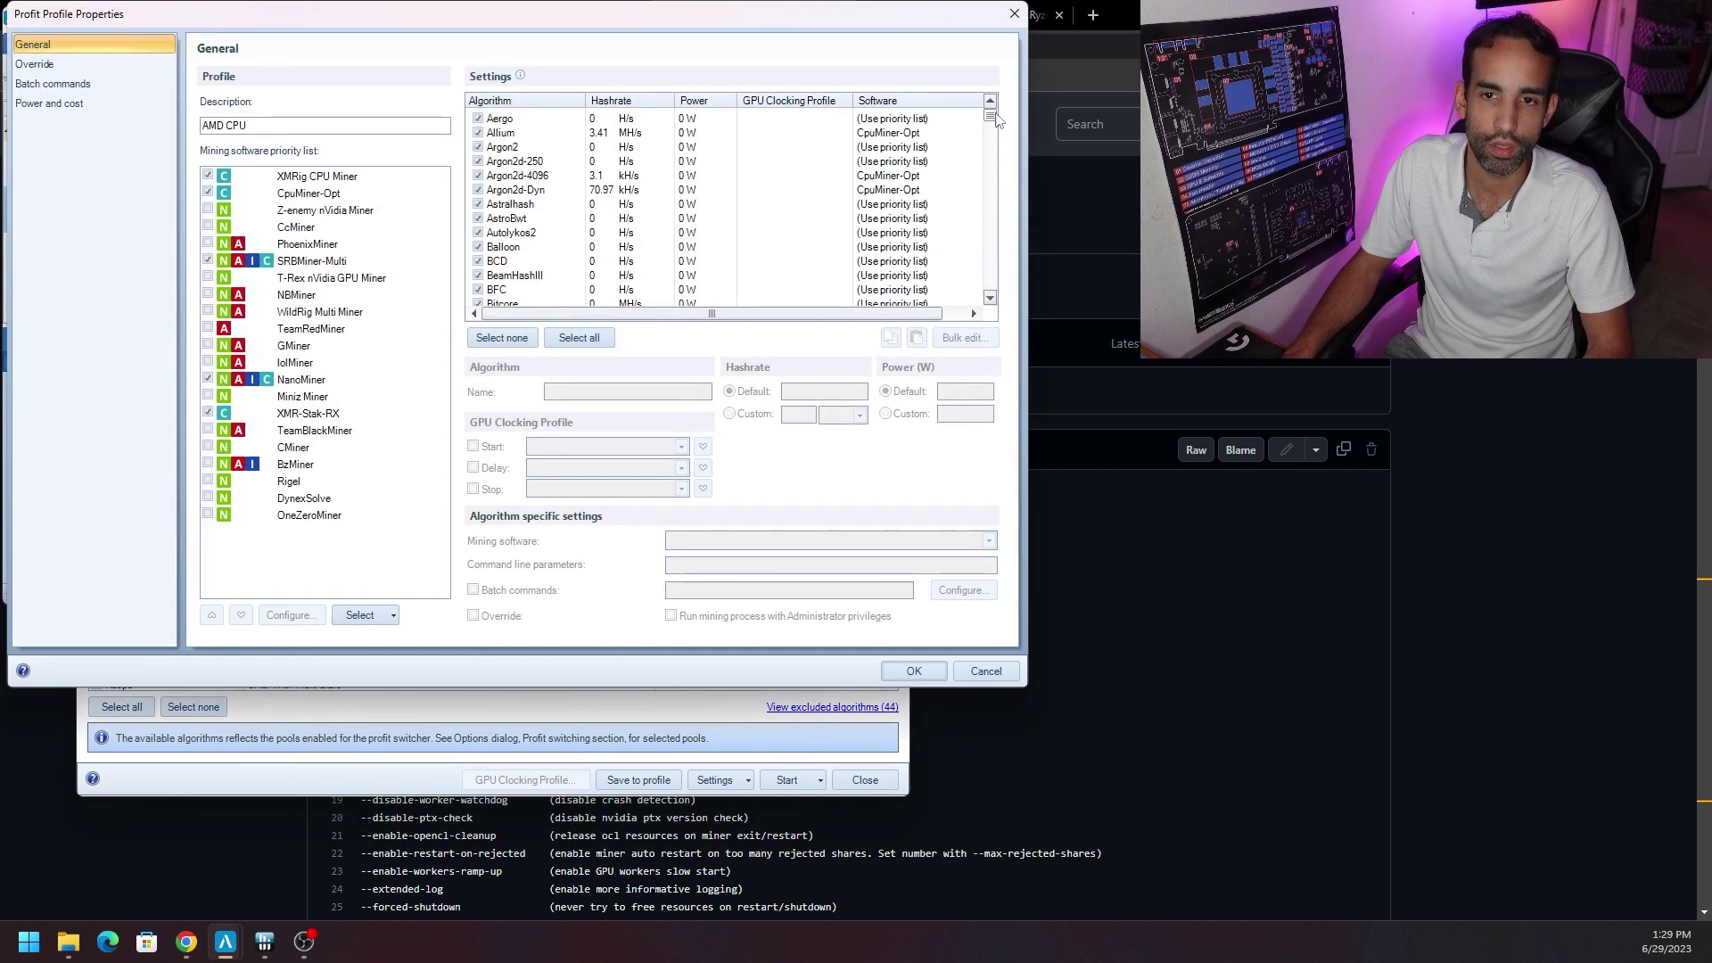
scroll(990, 121, down, 1)
drag(990, 121, 995, 182)
click(985, 670)
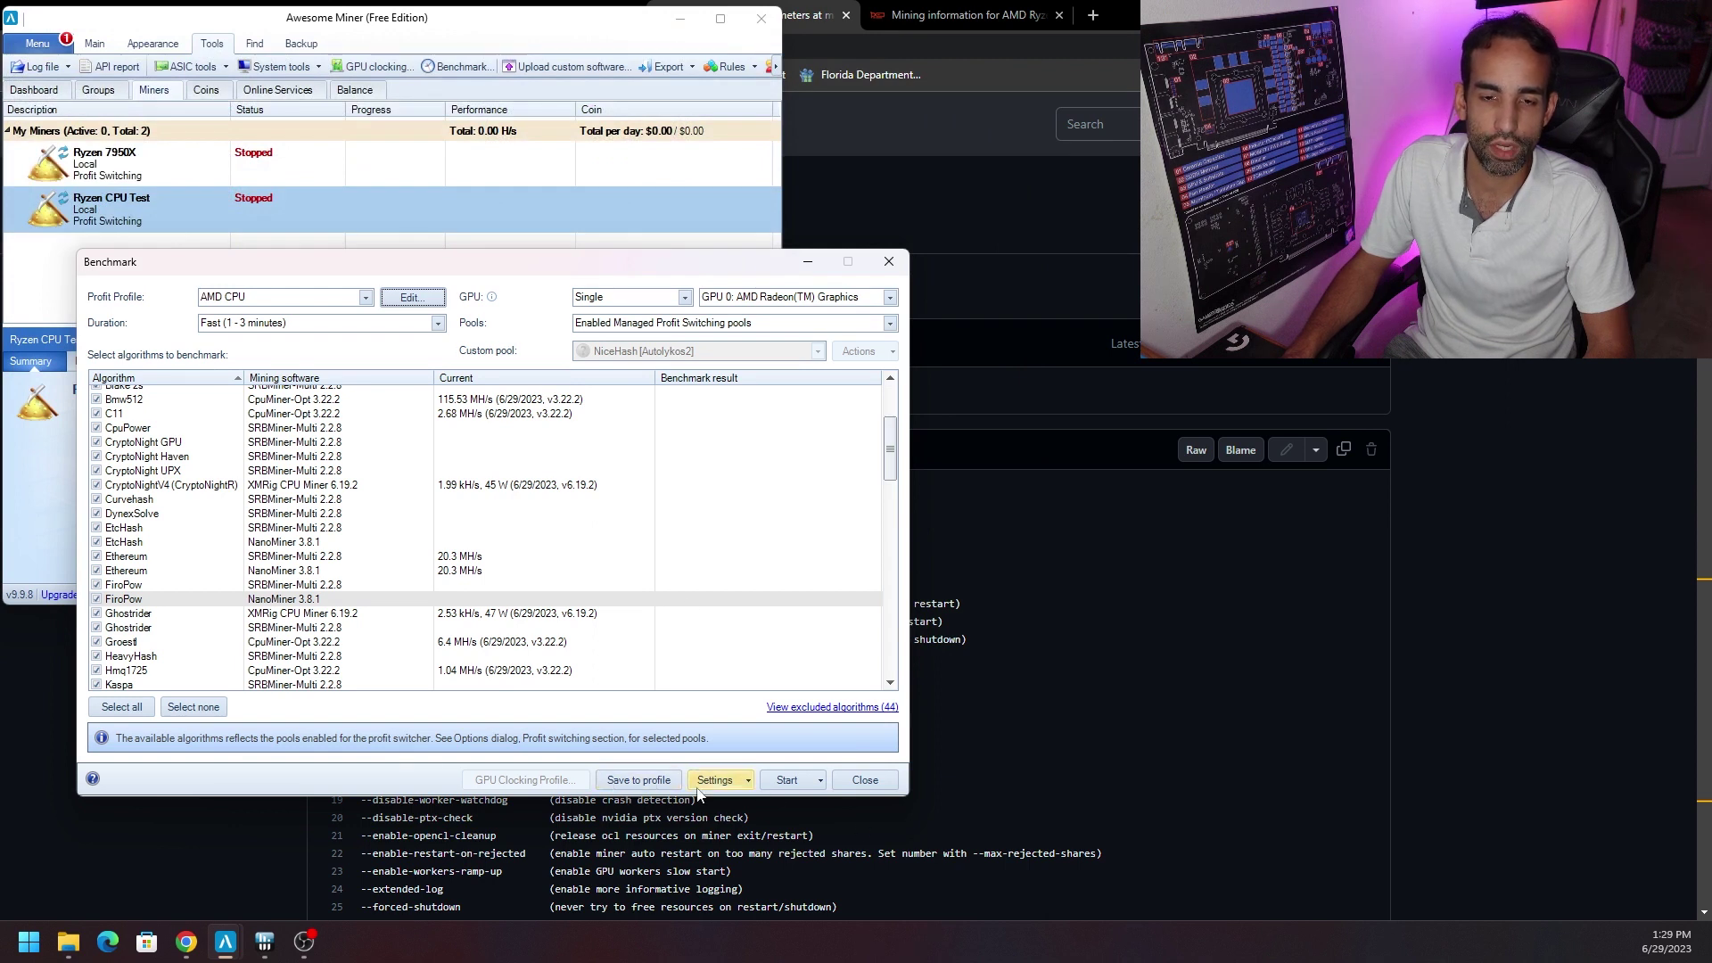
click(873, 788)
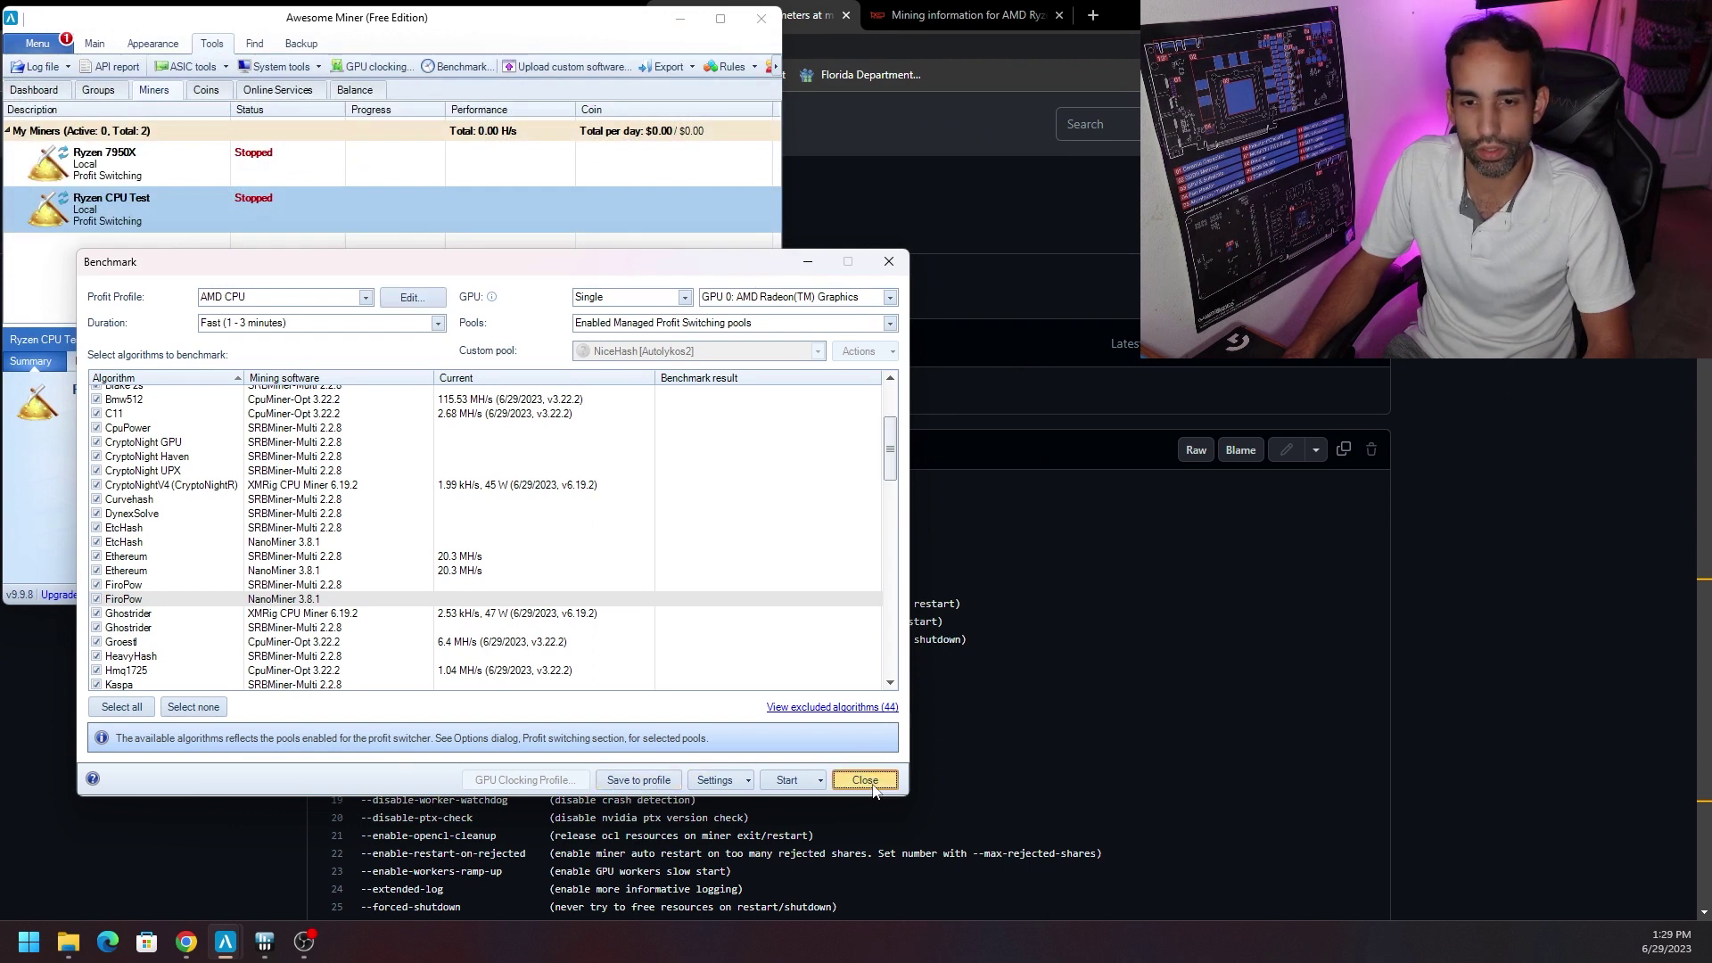
click(96, 43)
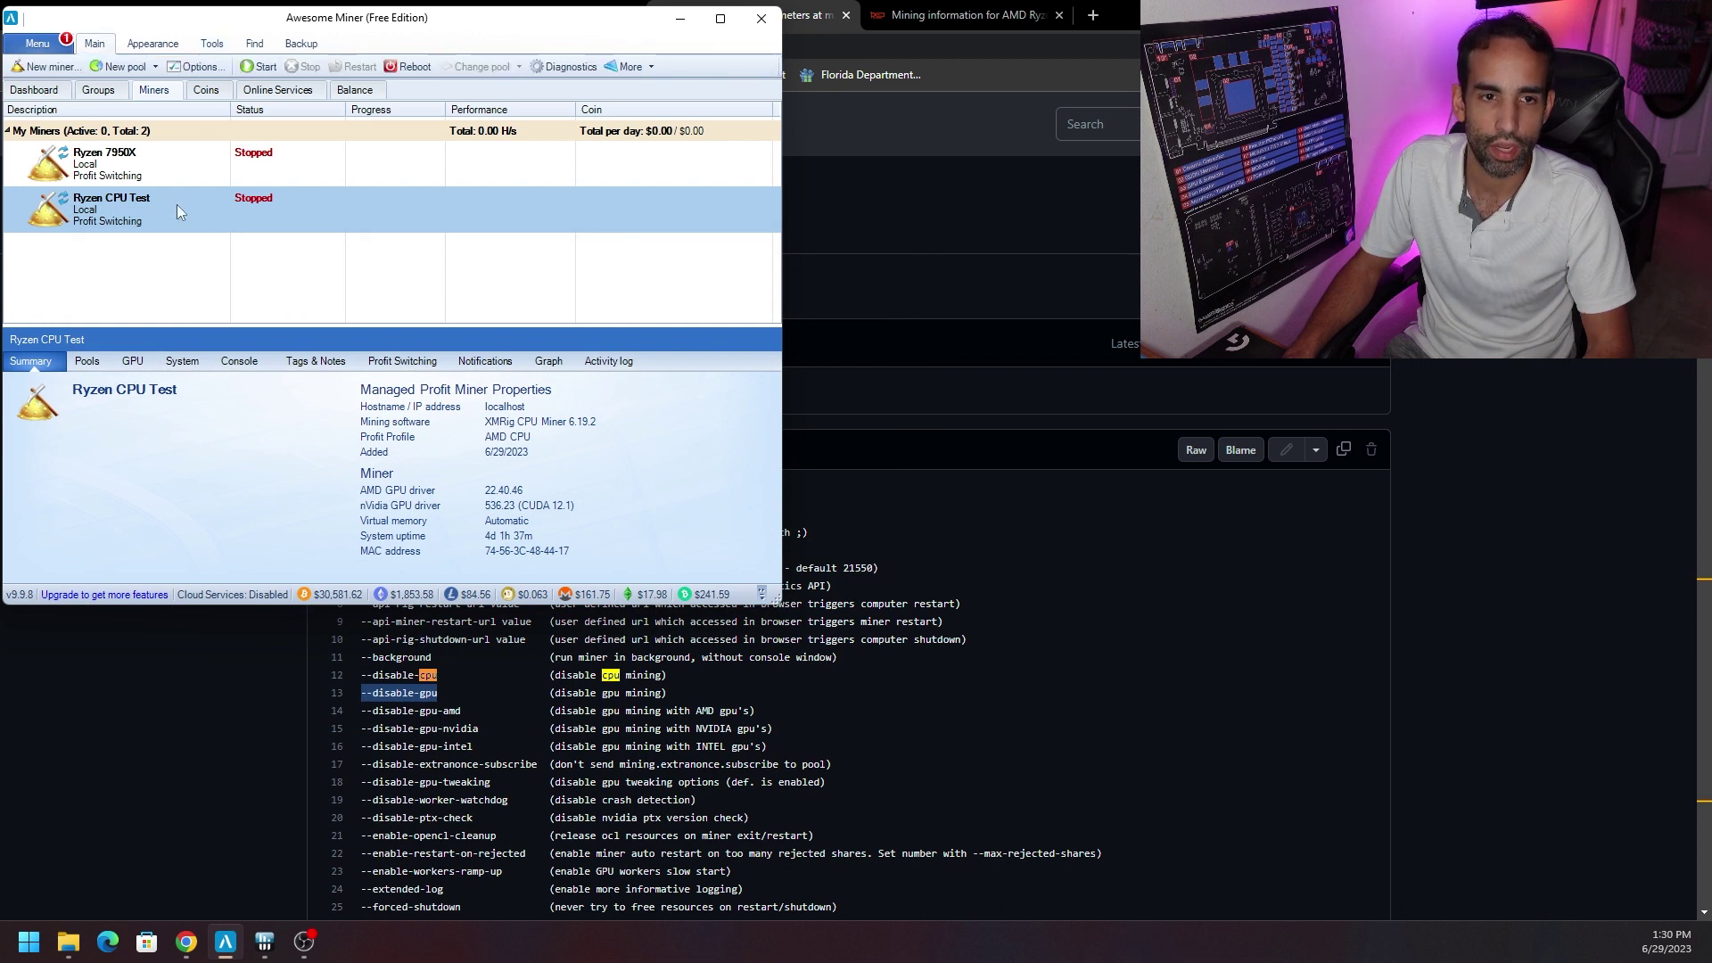
Browse the Coins and Online Services lists, then switch to hashrate.no's Ryzen 9 7950X page.
click(210, 92)
click(273, 93)
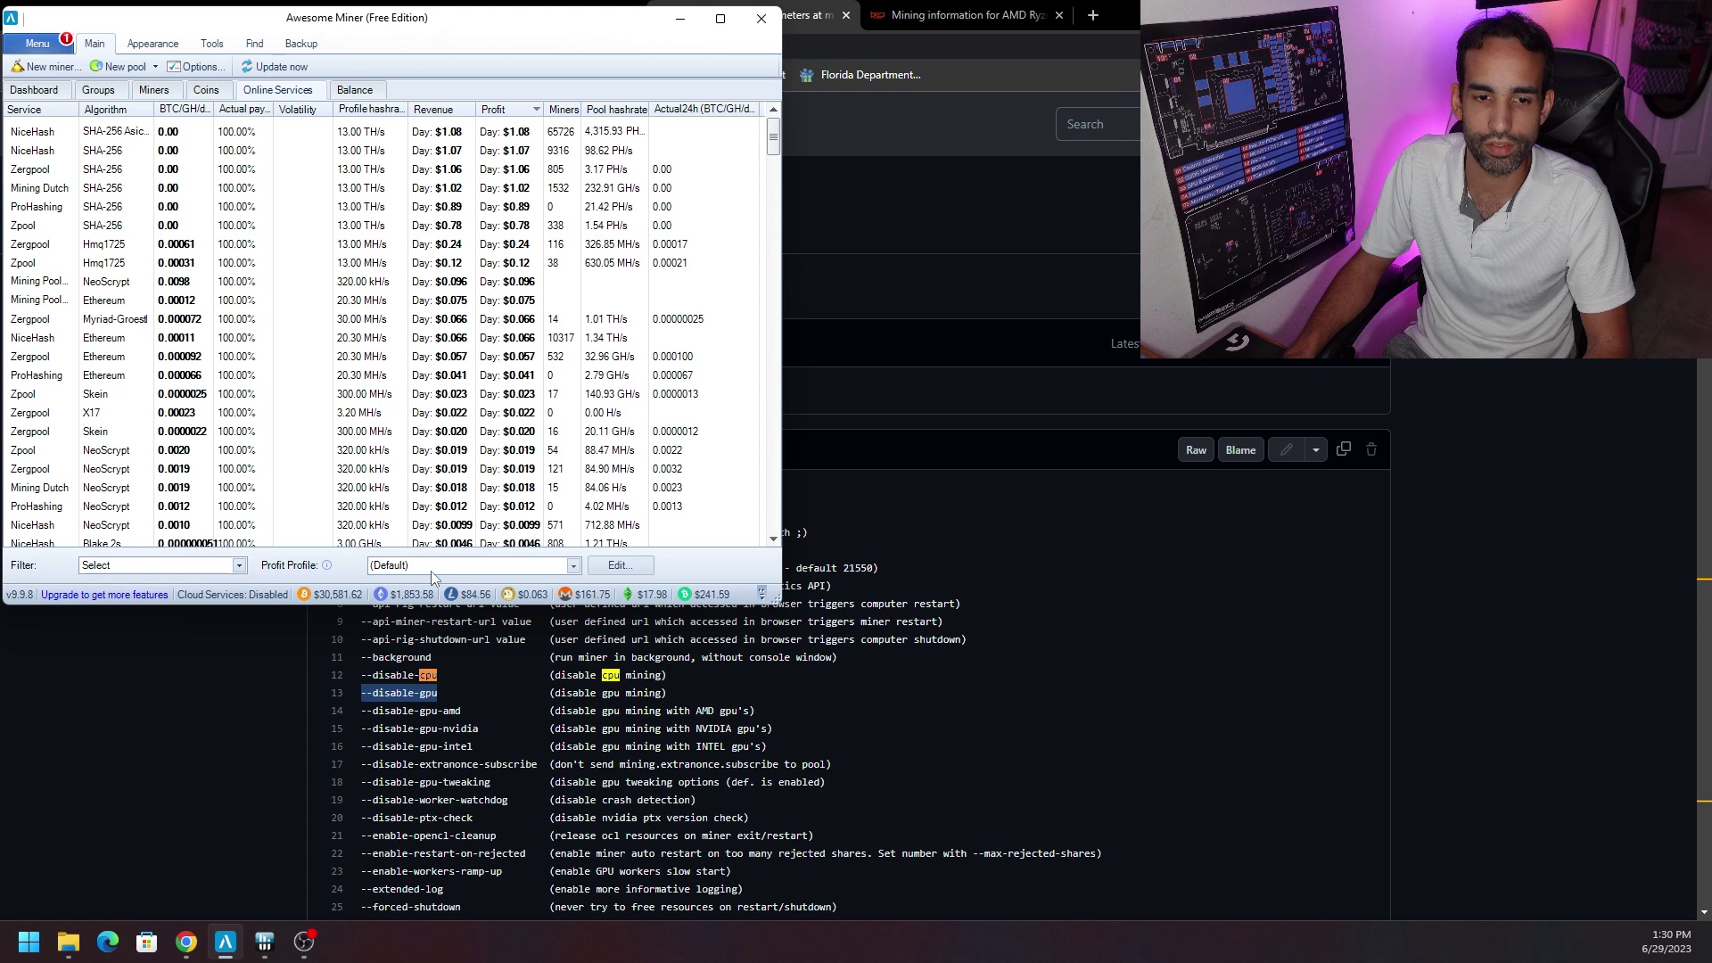
click(207, 90)
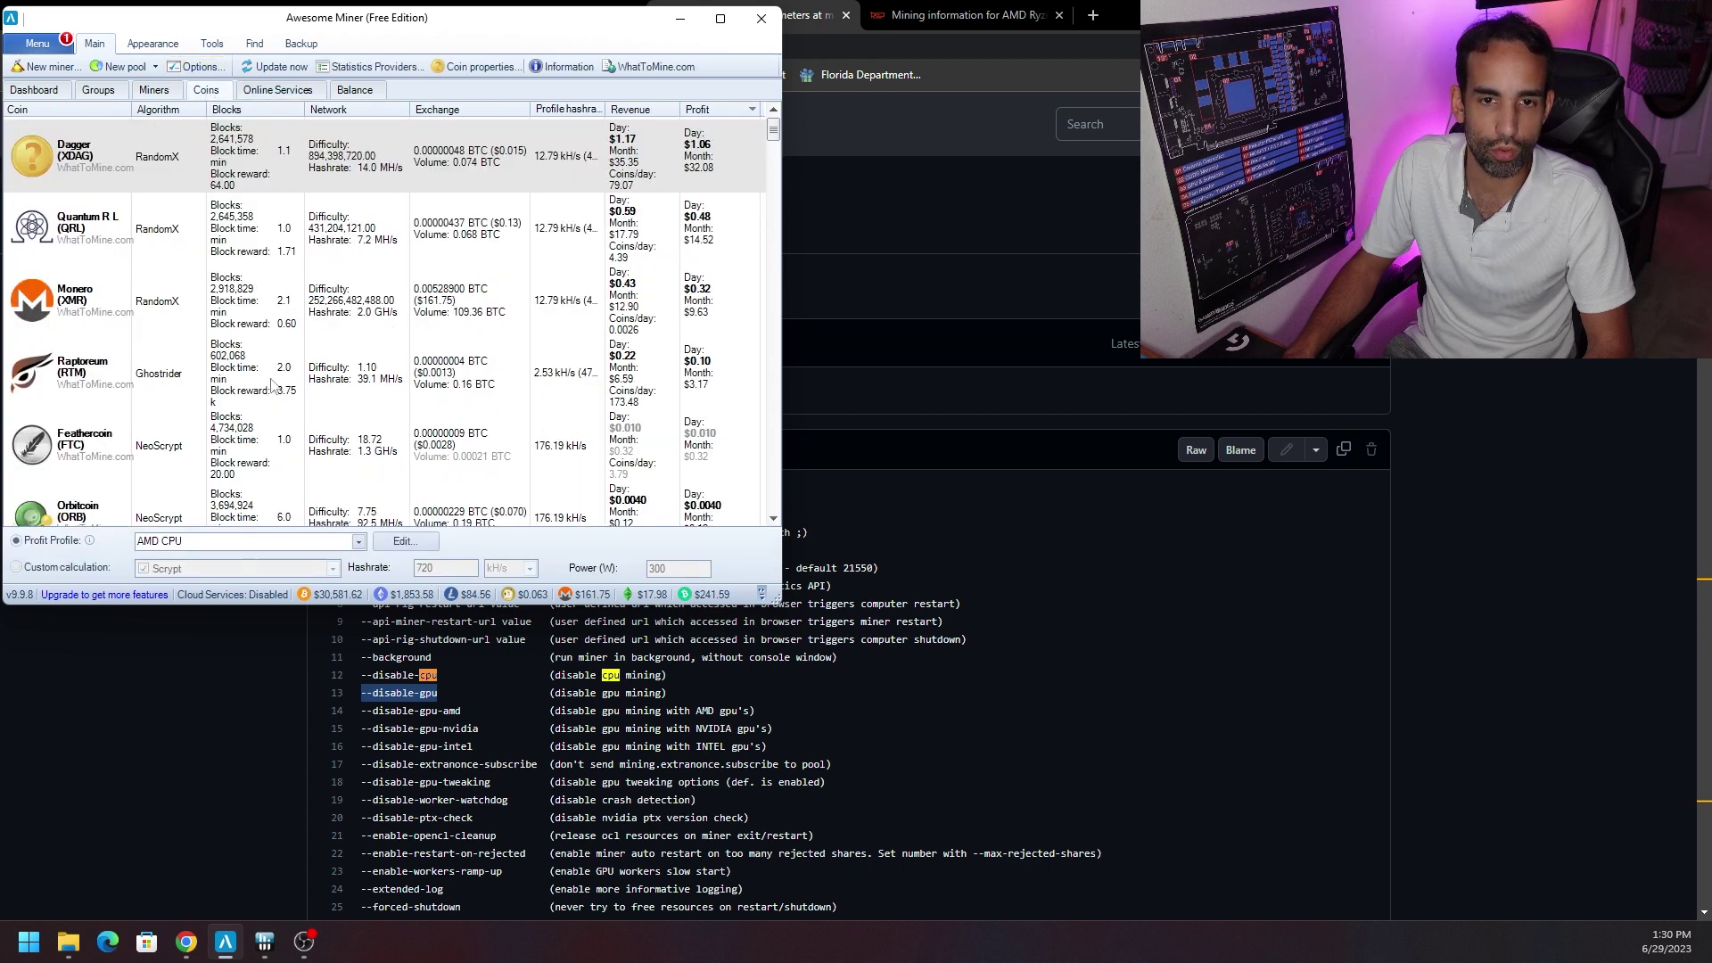
click(871, 11)
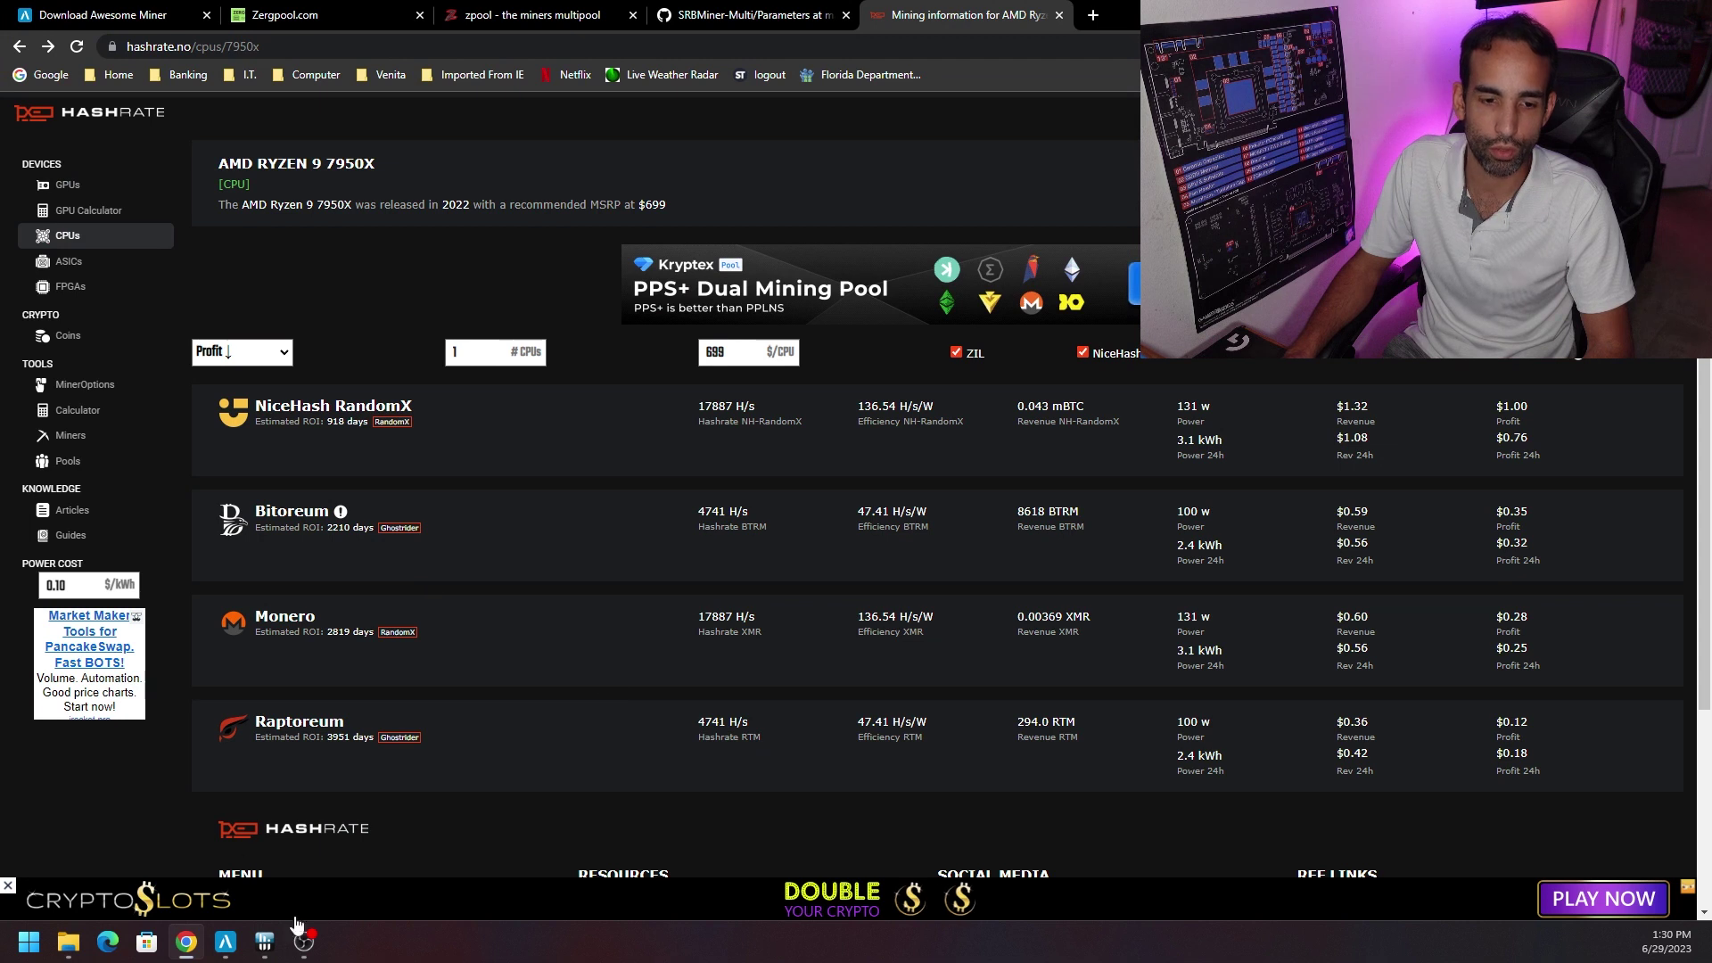
Compare hashrate.no's Ryzen 9 7950X figures with Awesome Miner, then reopen the AMD CPU profile properties.
click(226, 941)
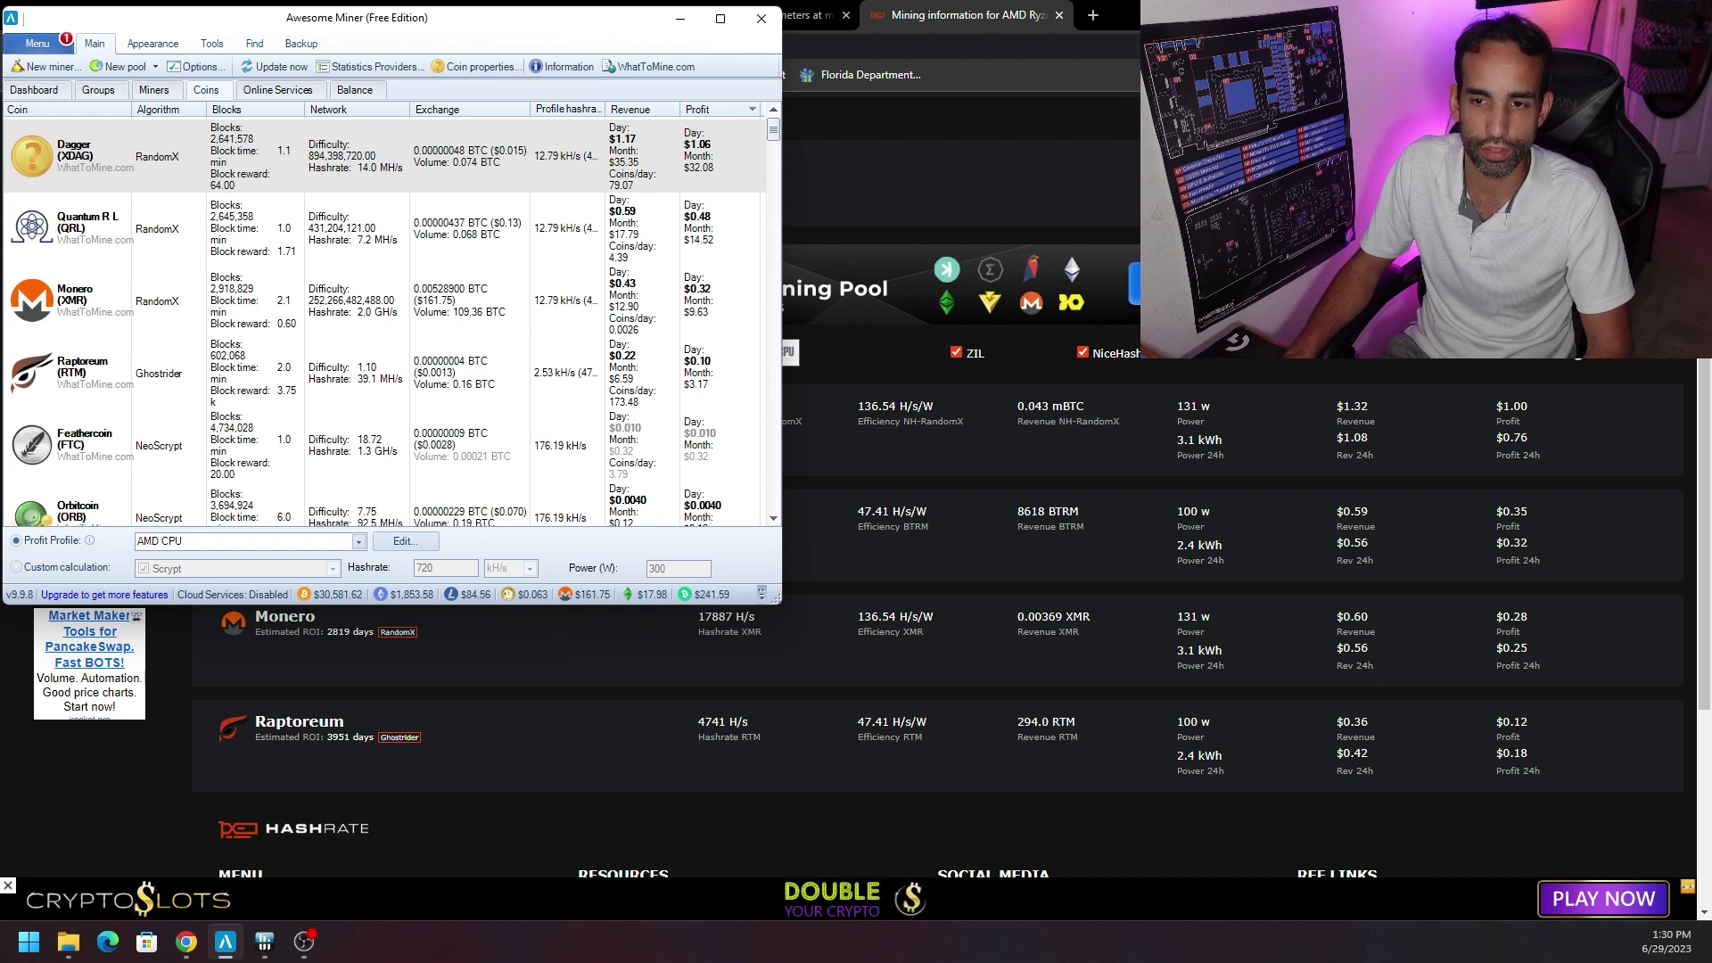
click(847, 403)
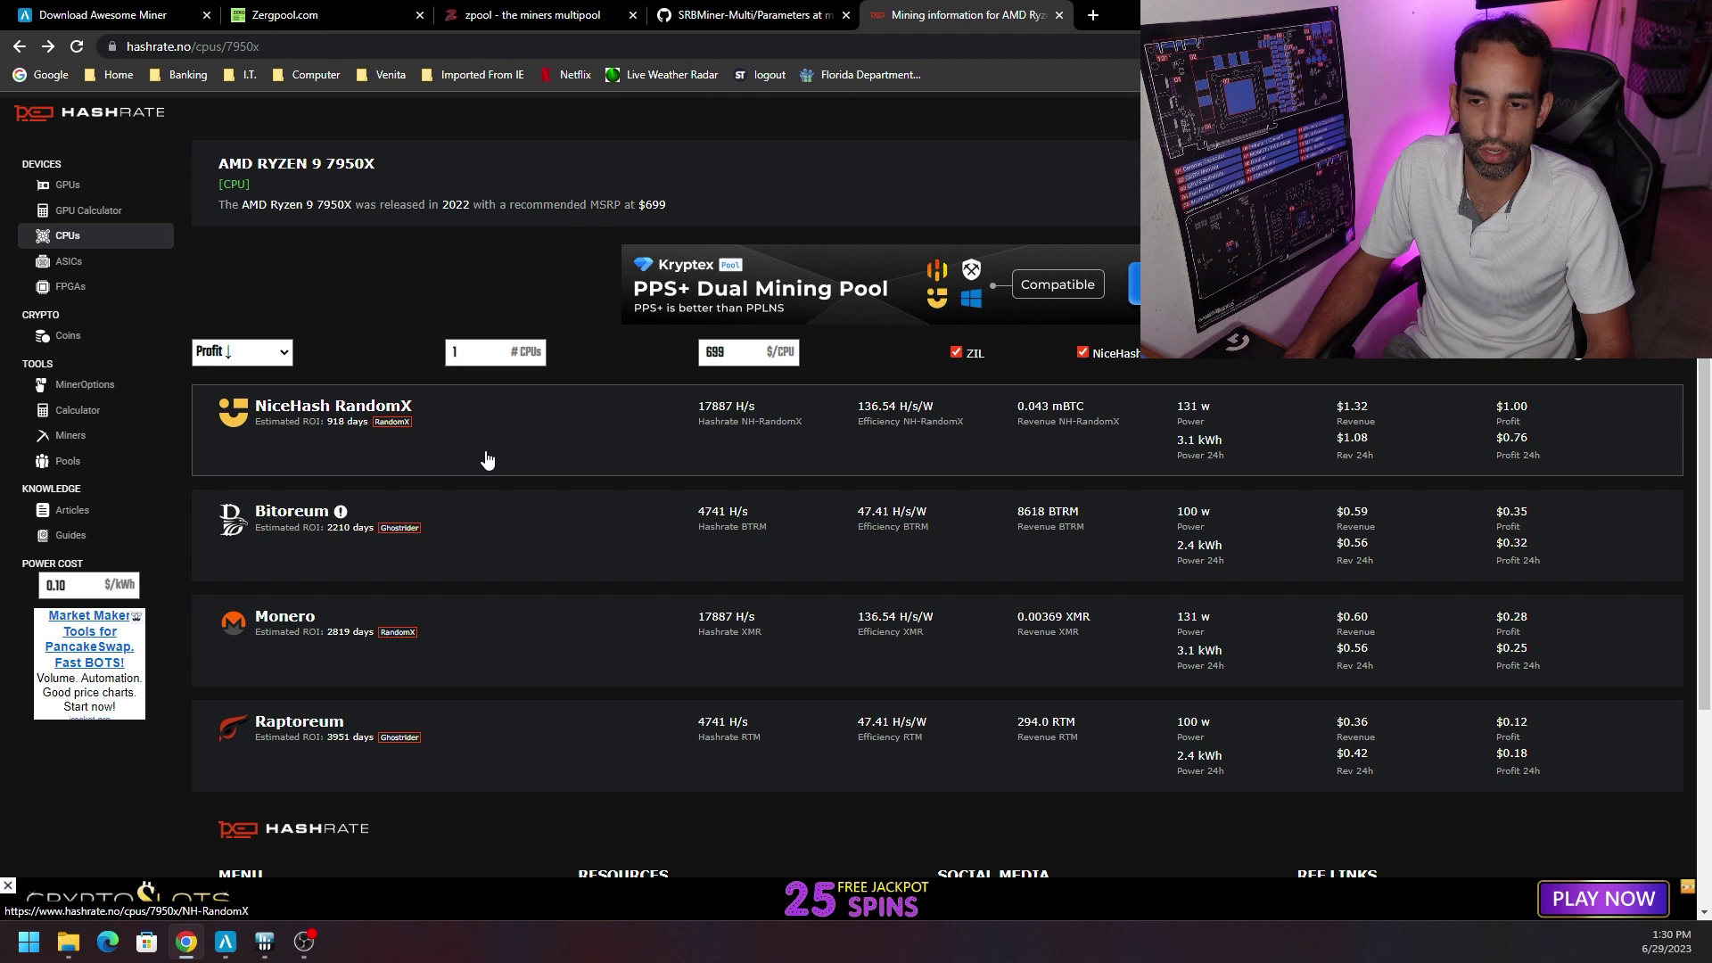
click(223, 958)
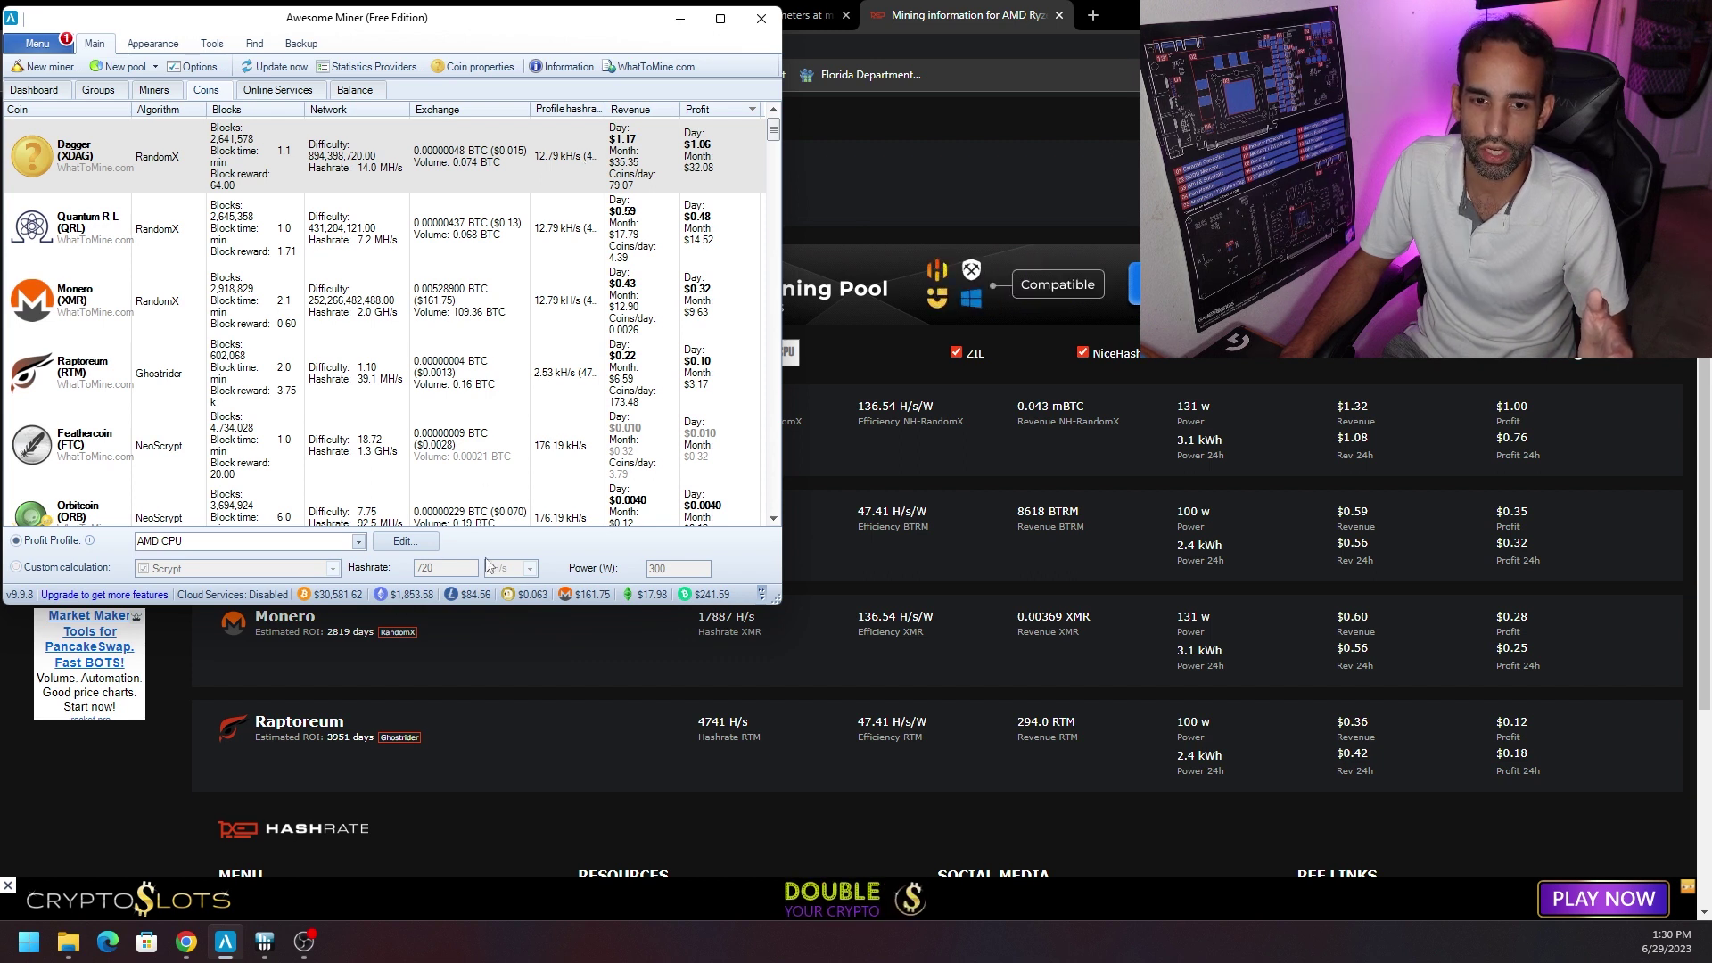
click(402, 543)
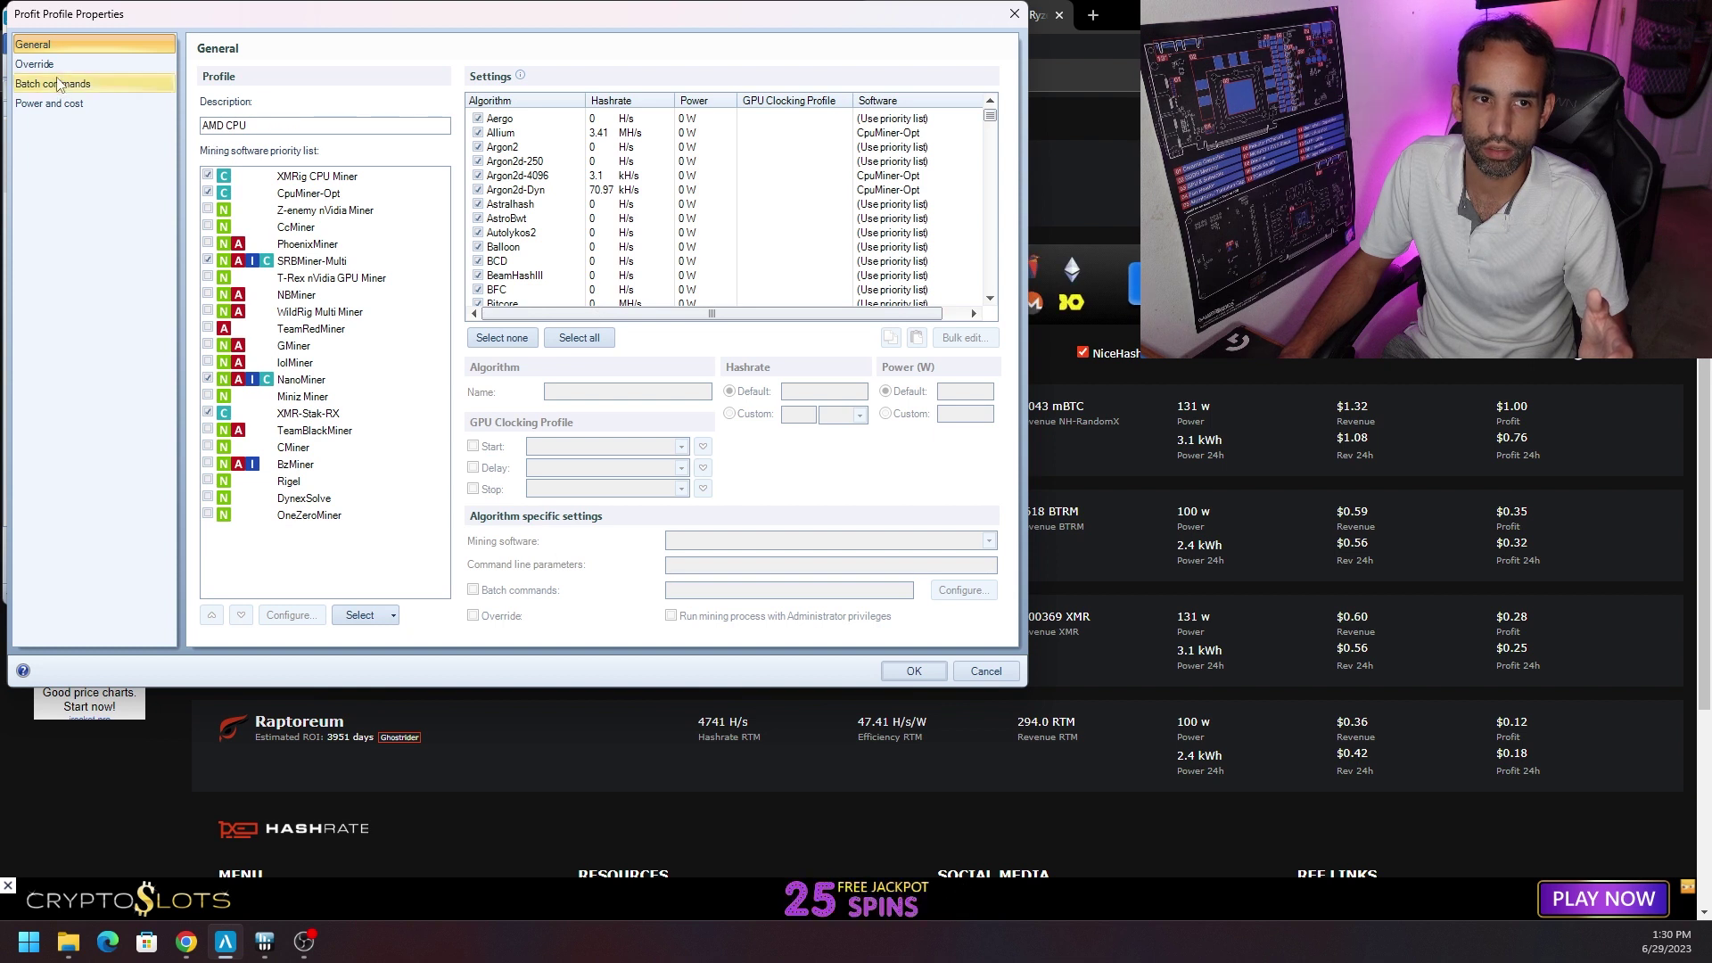
Review the 0.1 electricity price, cross-check hashrate.no, and save the AMD CPU profile with OK.
click(56, 104)
double_click(587, 104)
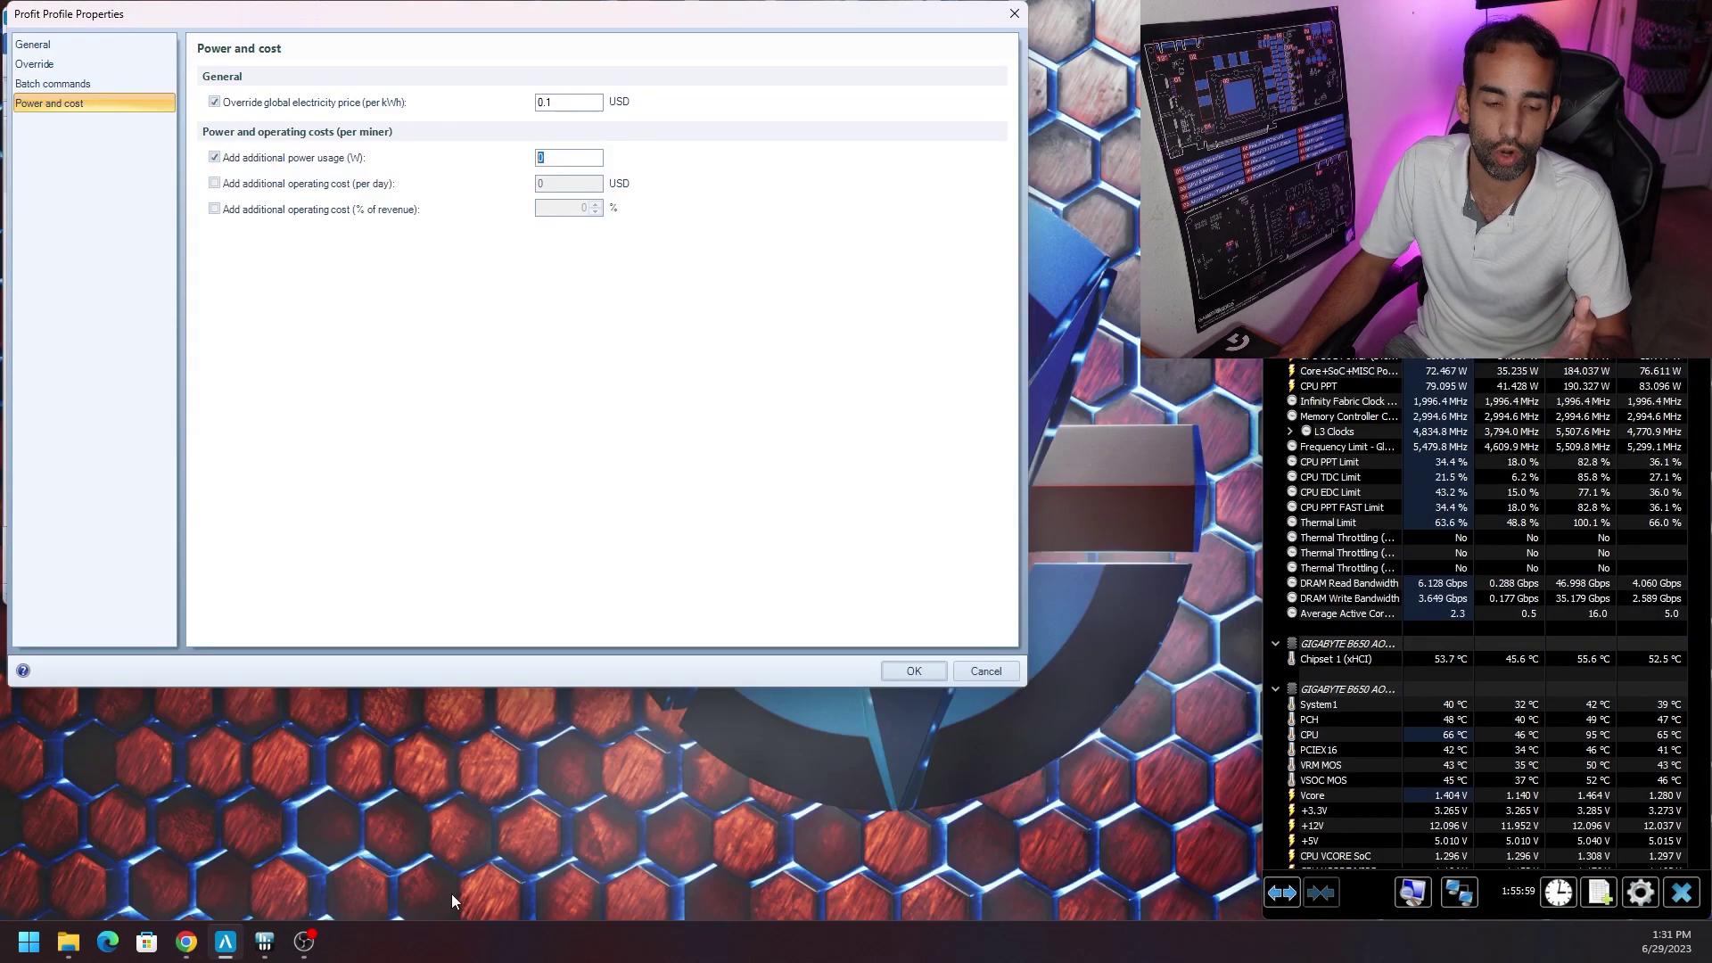
click(186, 941)
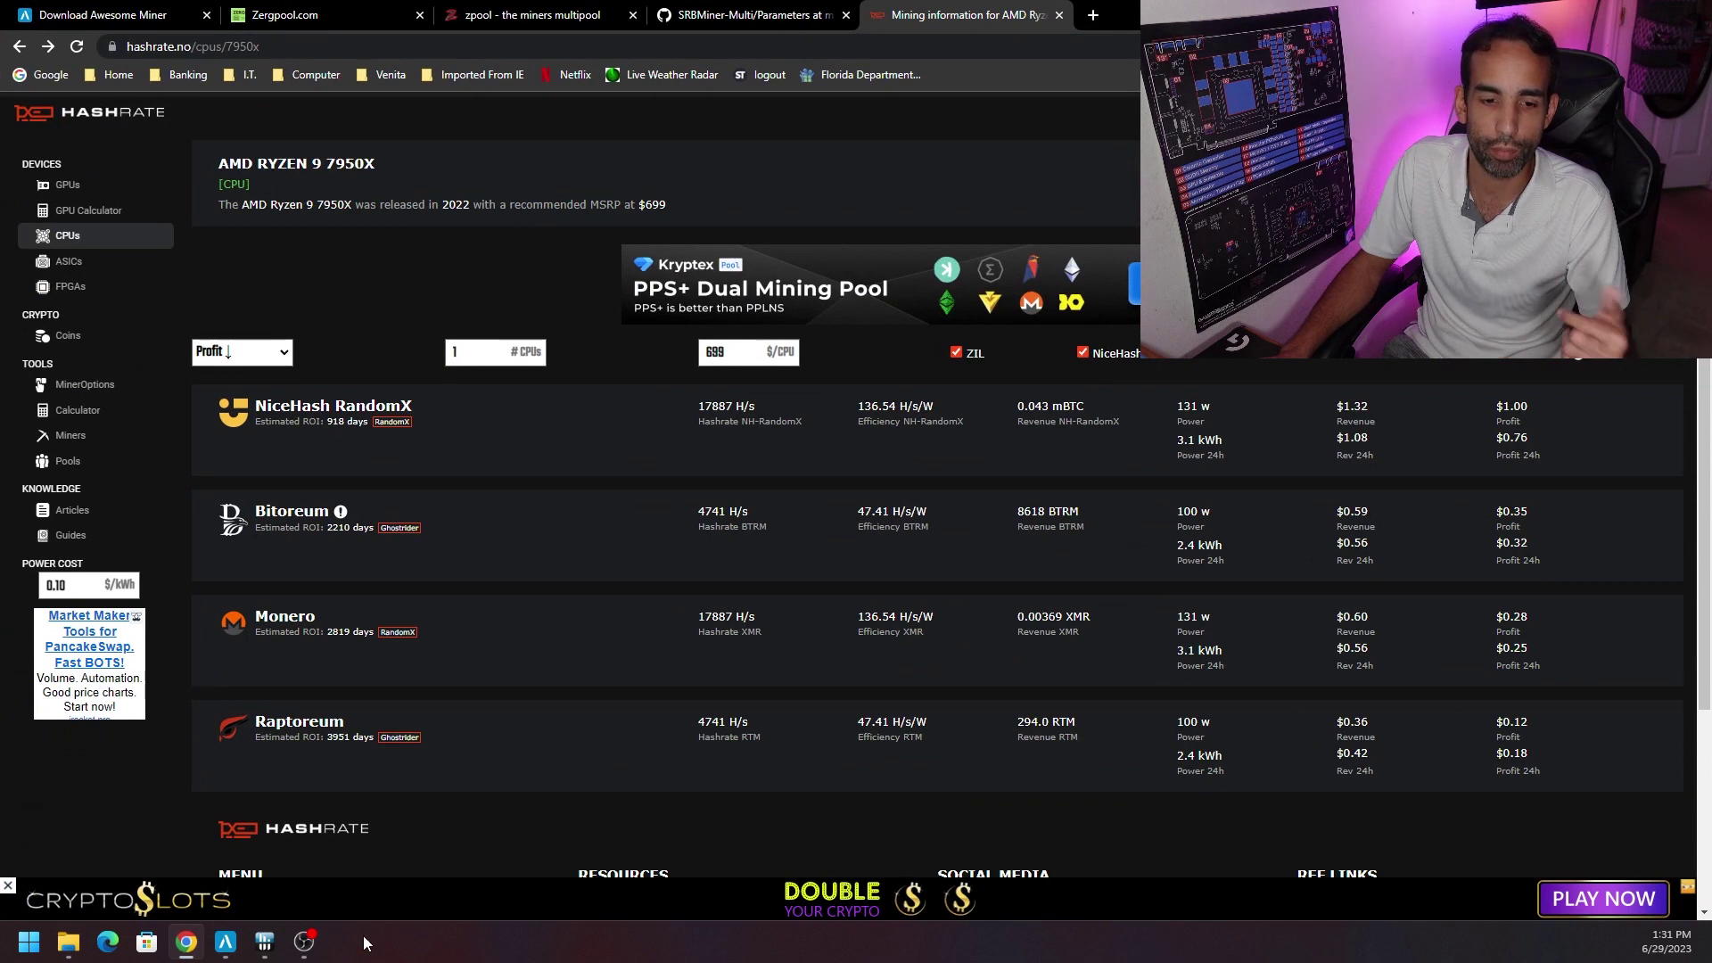
click(224, 942)
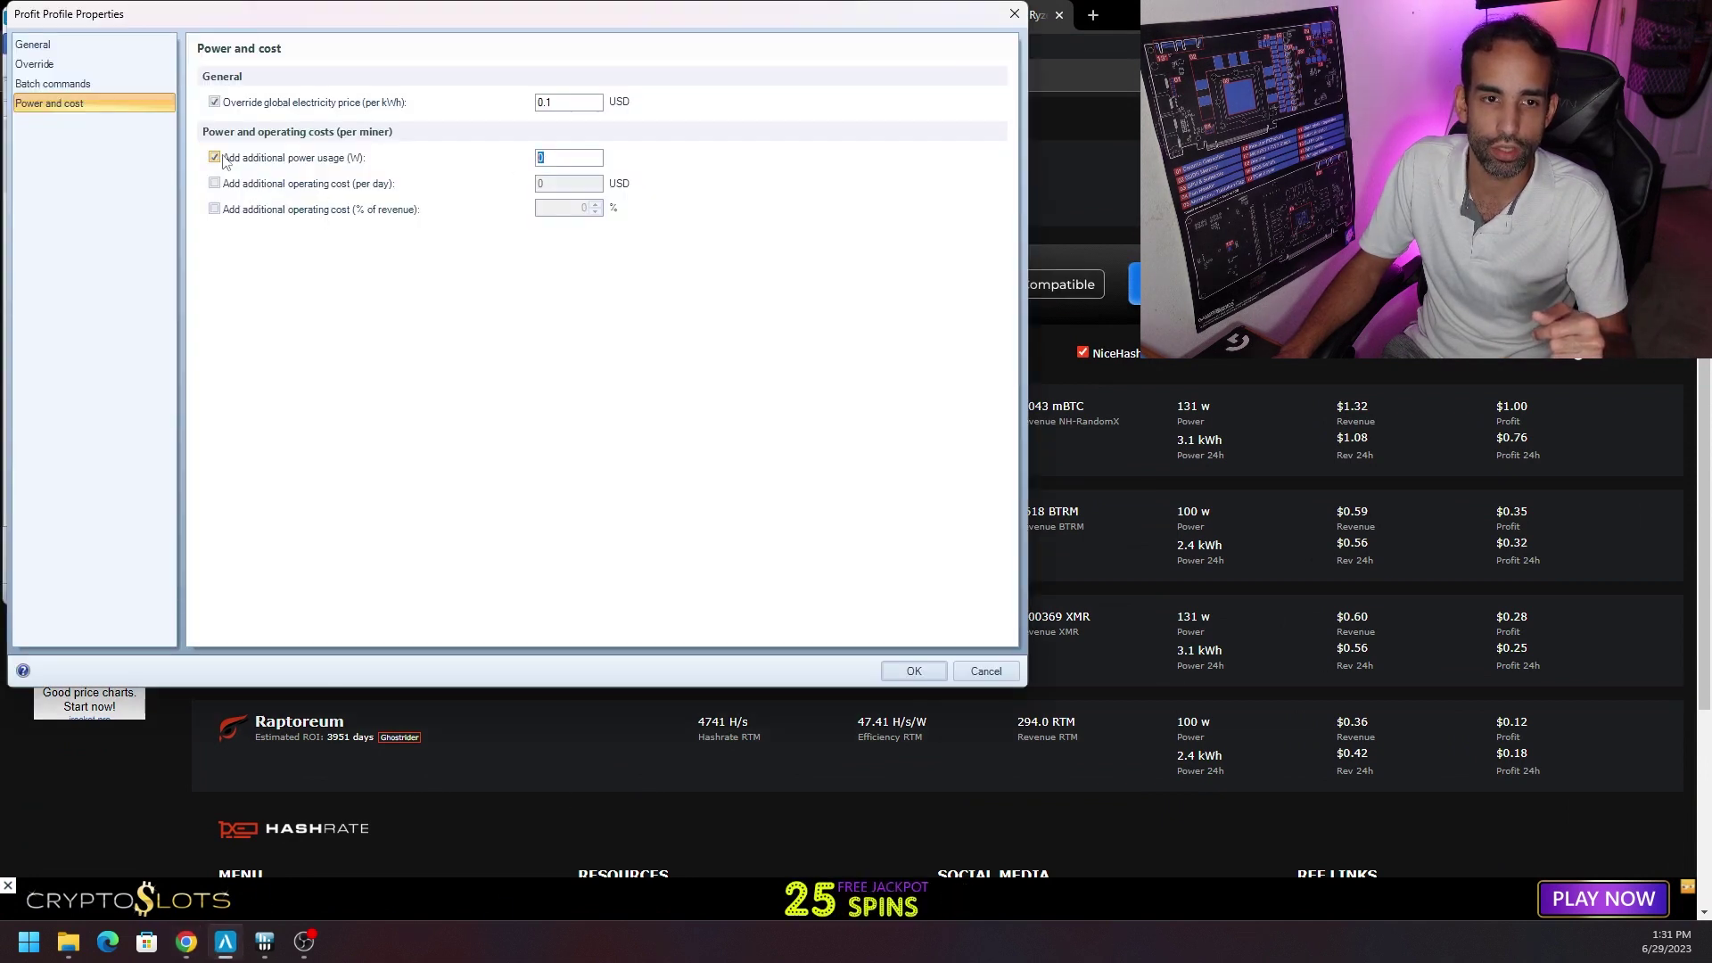
click(914, 671)
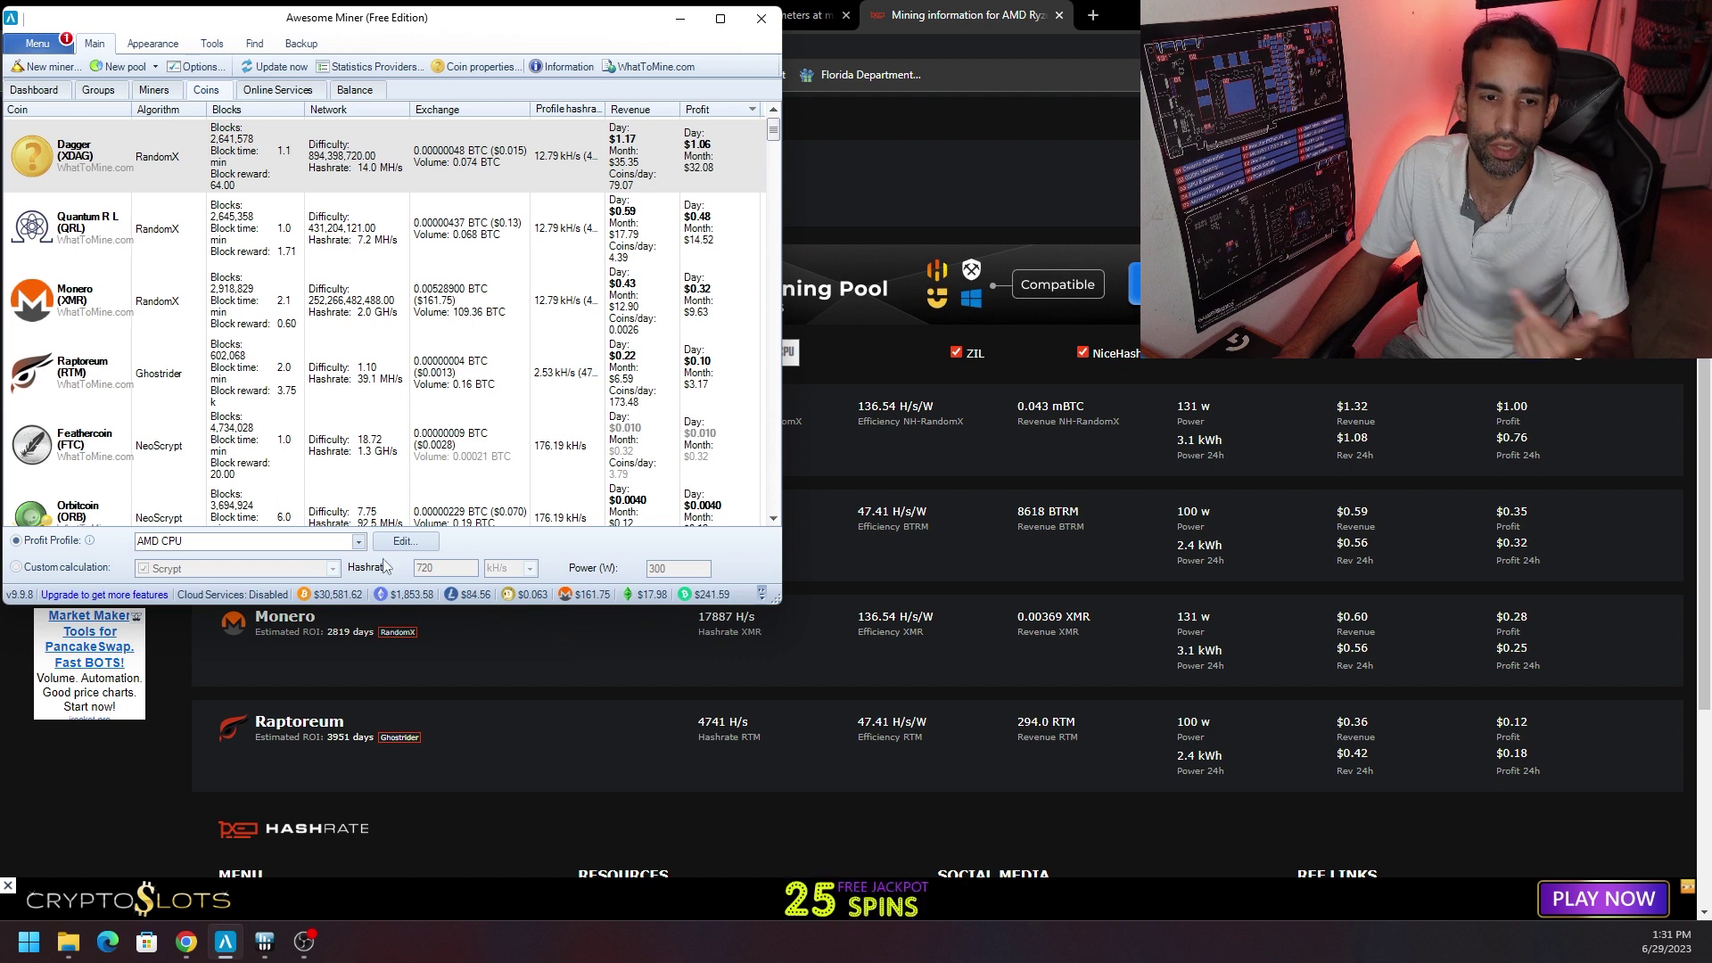
In the AMD CPU profile settings, give Allium a custom power of 140 W.
click(403, 541)
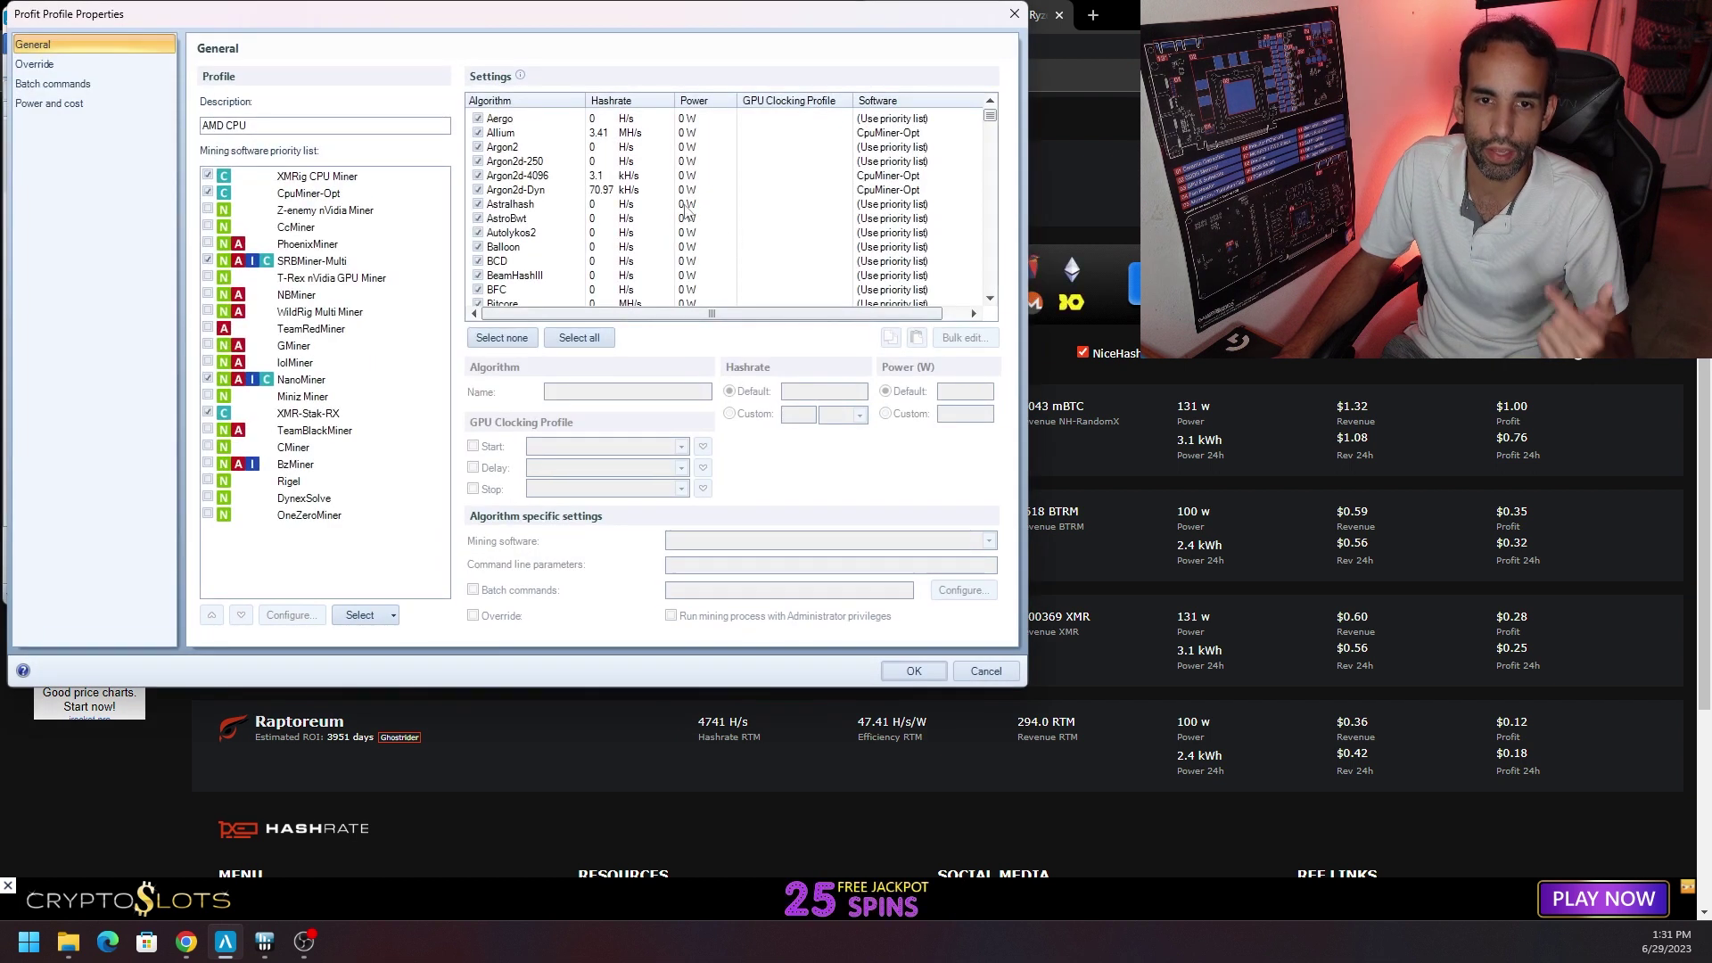
click(555, 191)
click(535, 132)
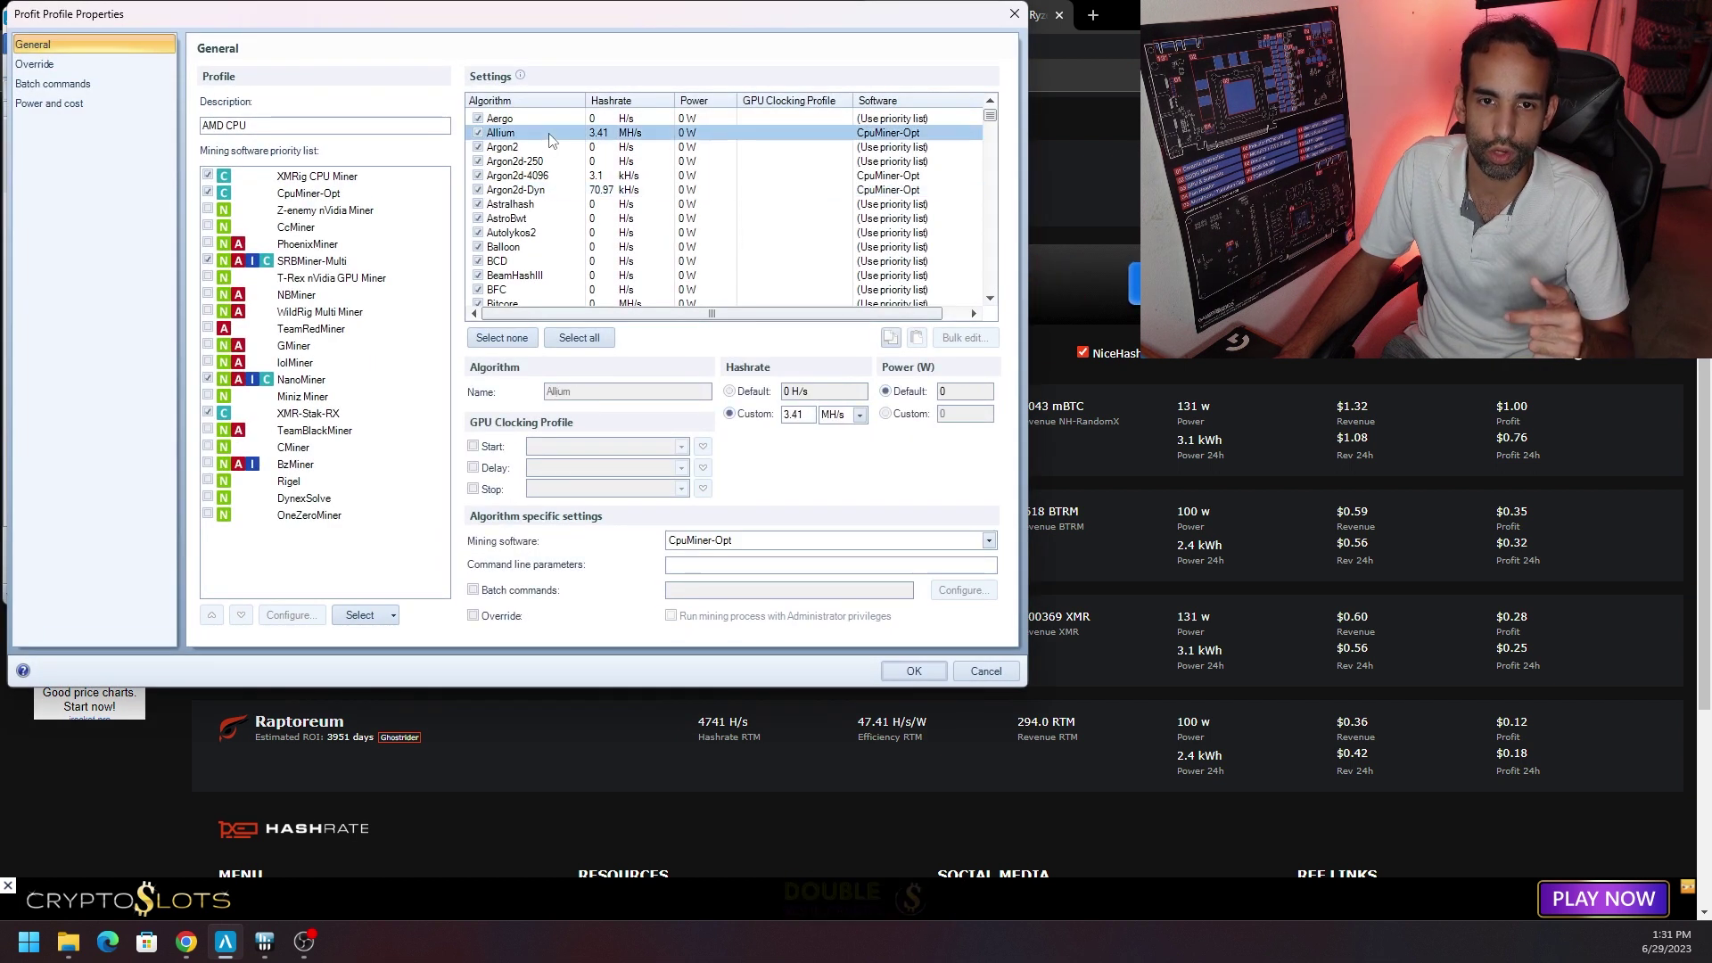
click(945, 393)
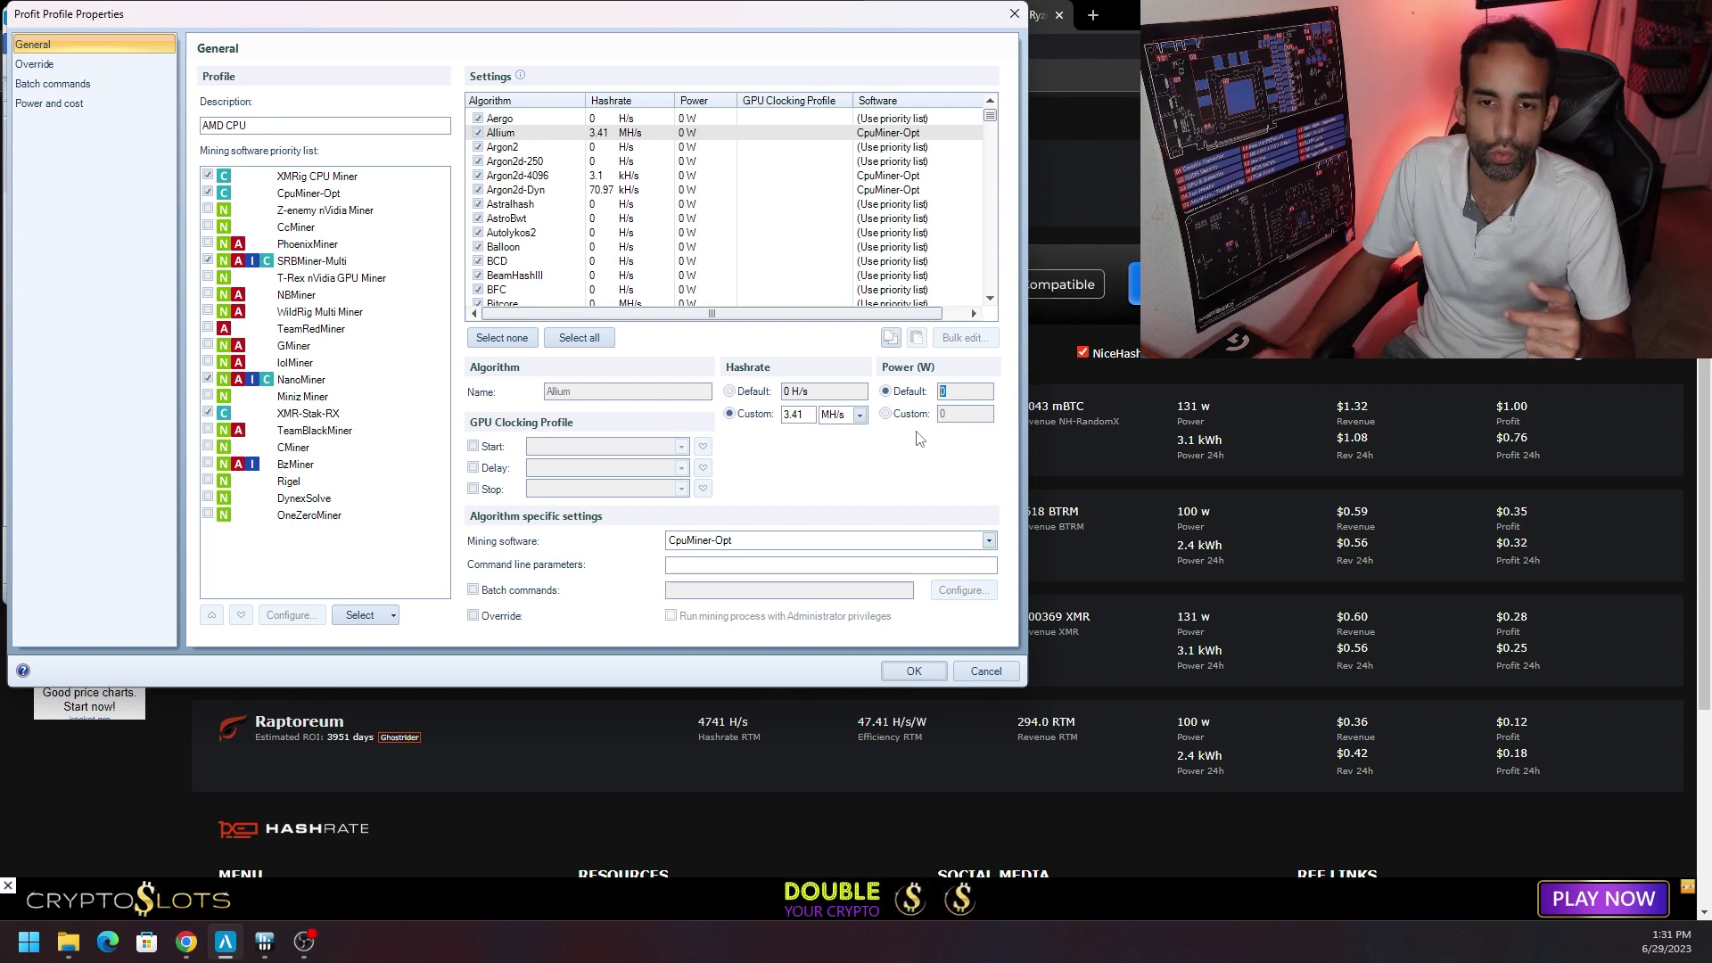
text(14)
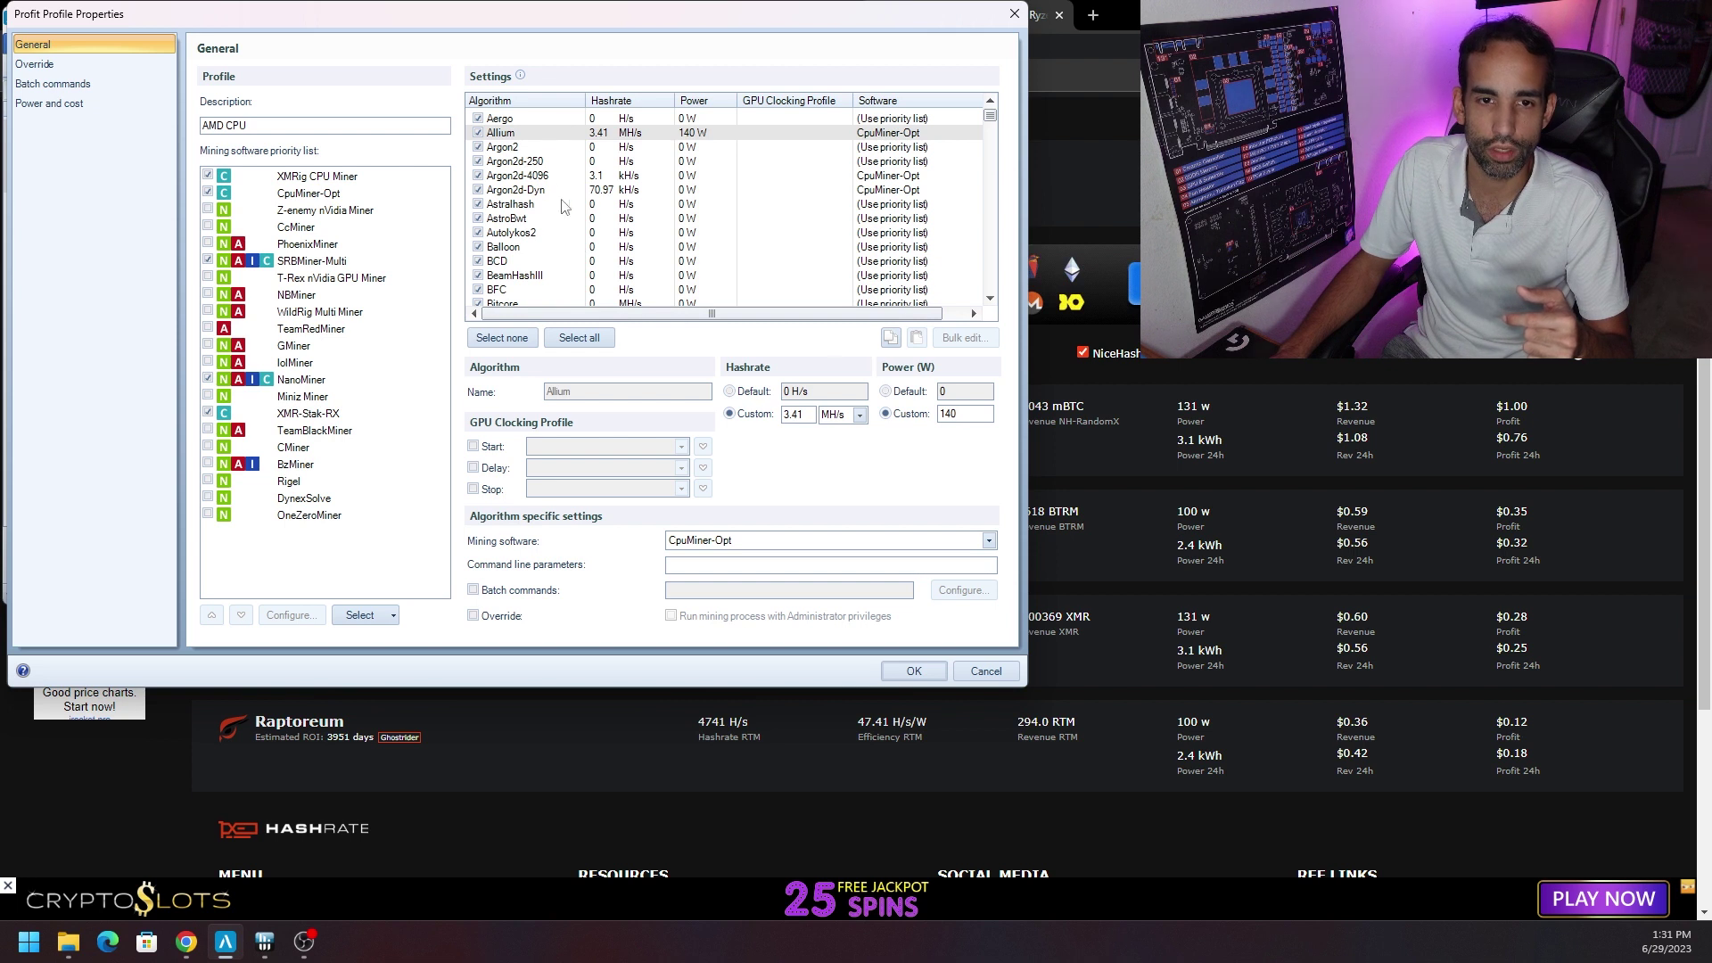
scroll(763, 259, down, 3)
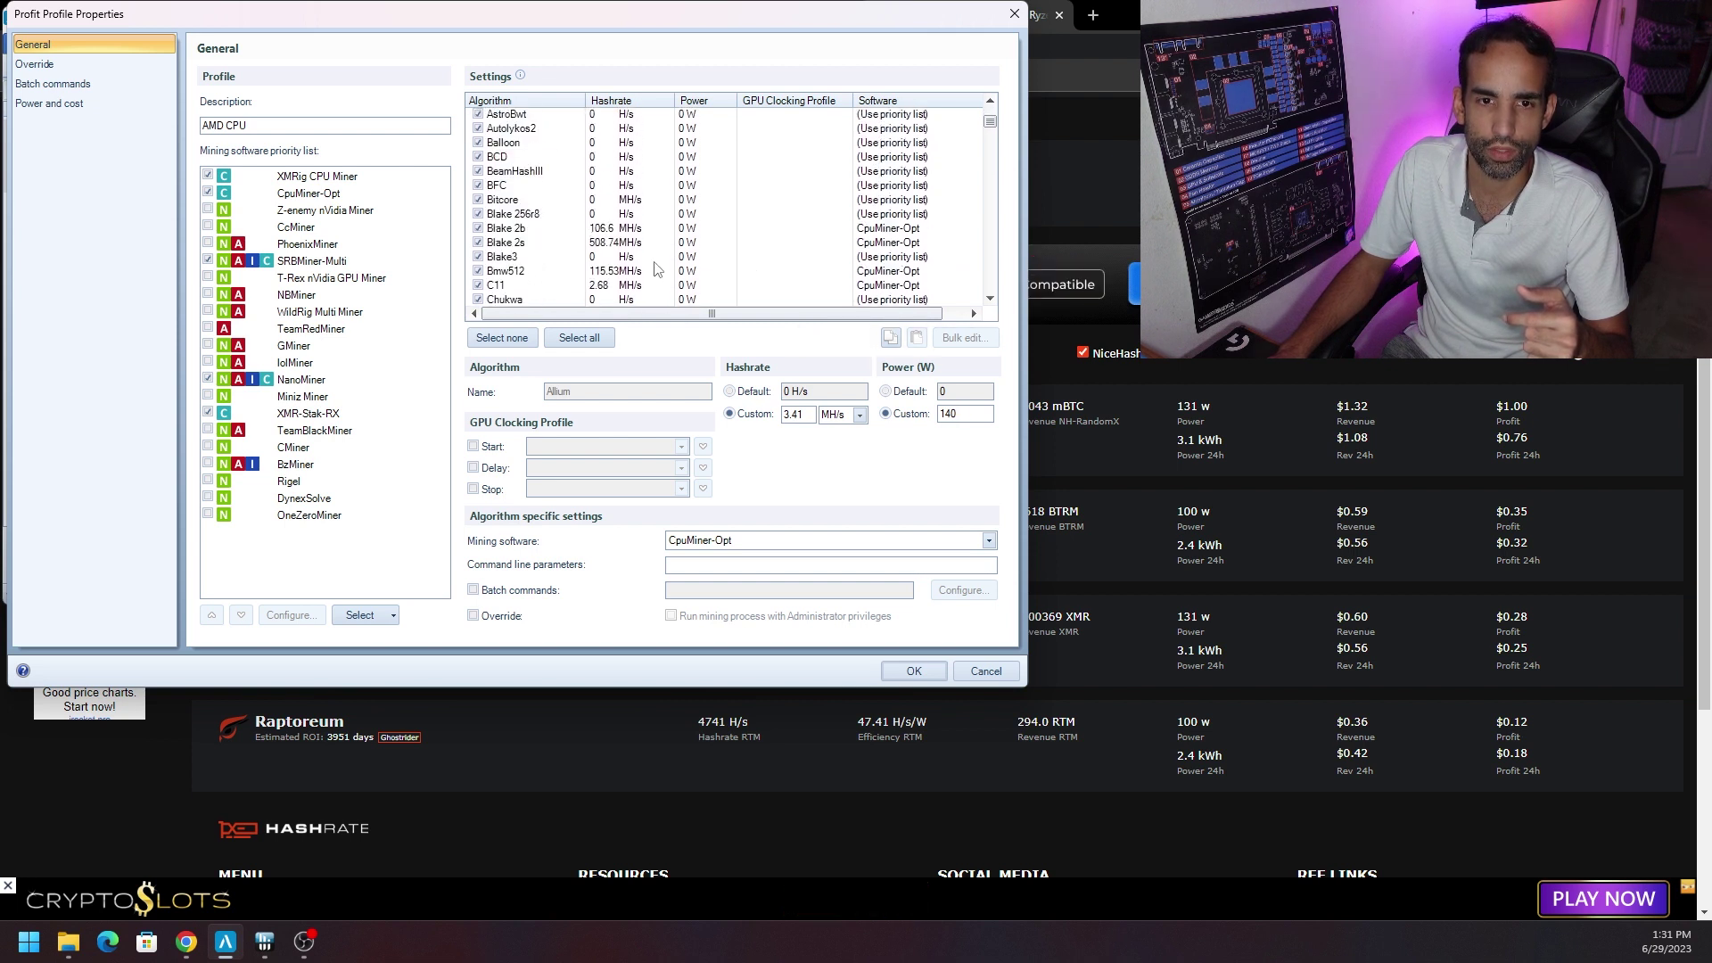
scroll(655, 270, down, 4)
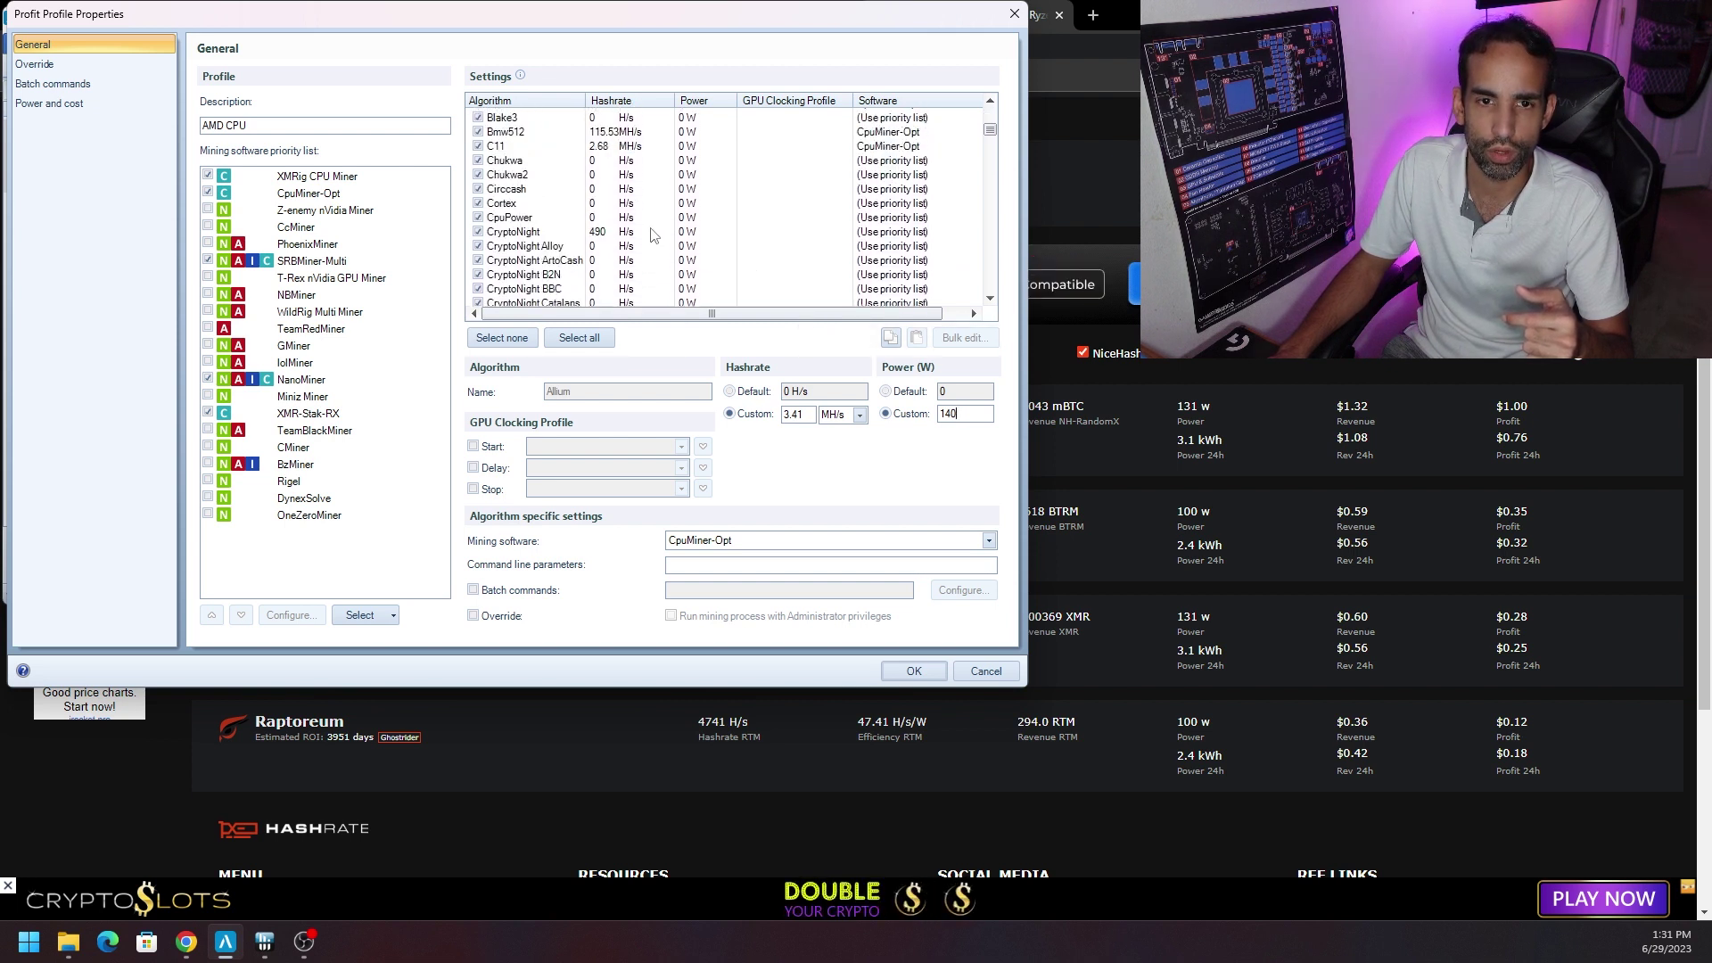
scroll(651, 234, up, 1)
Set C11's custom power to 160 W.
click(610, 181)
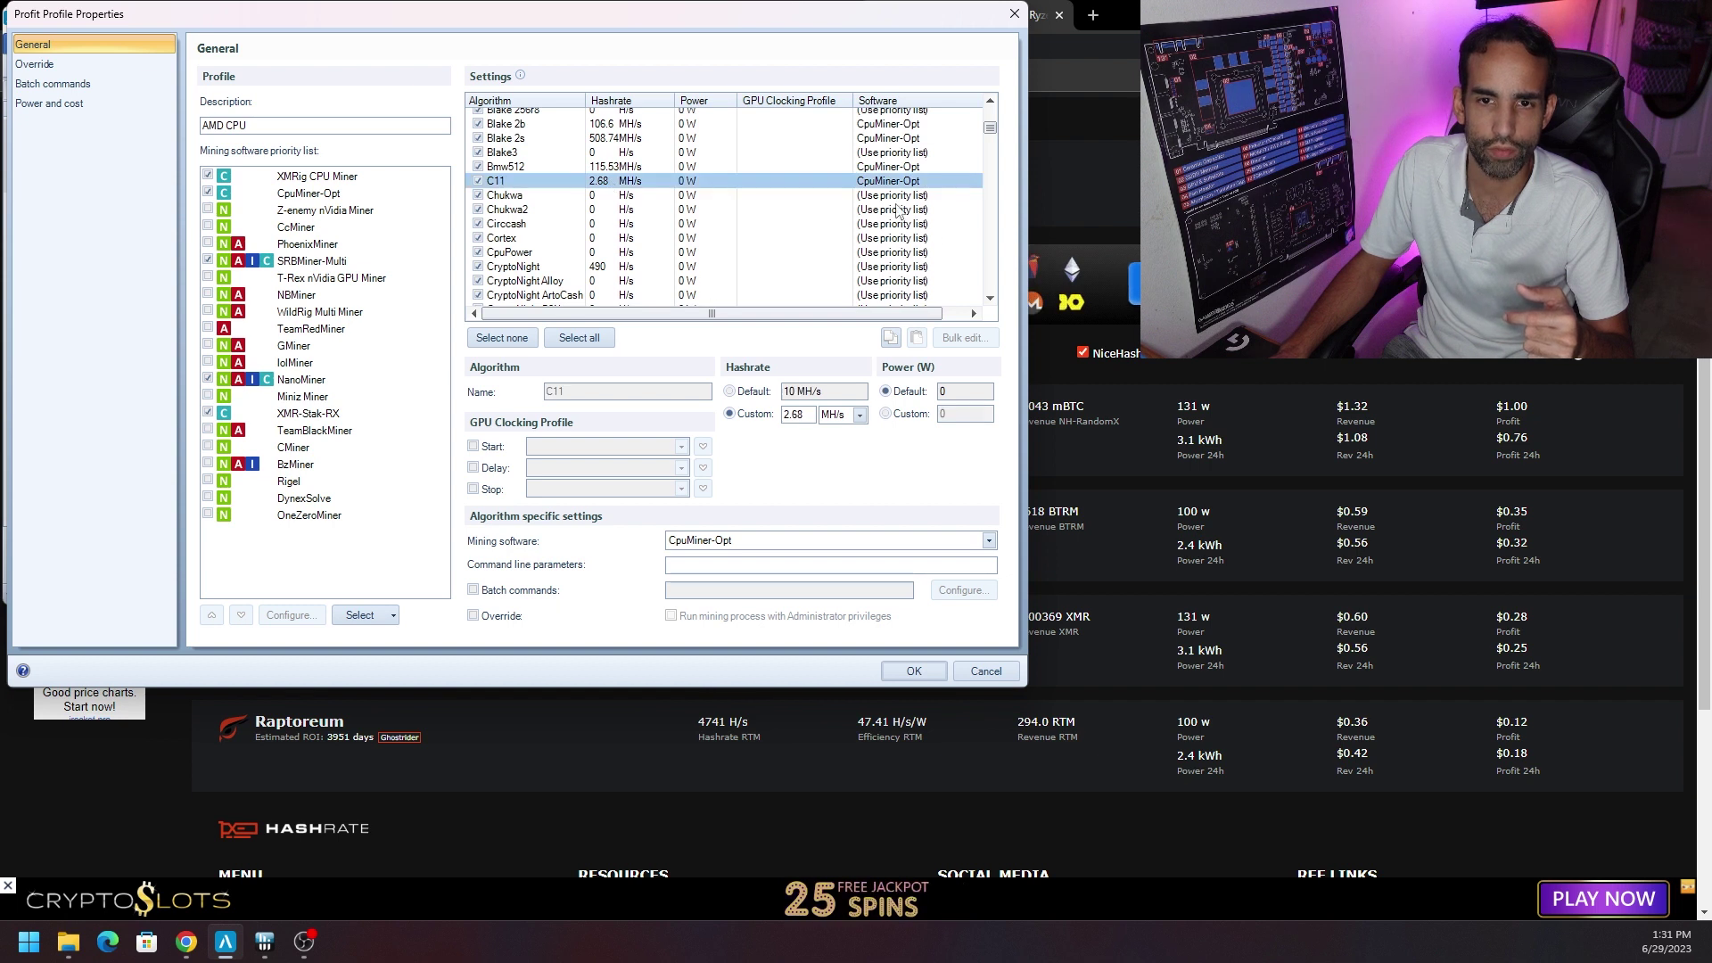
click(885, 413)
text(1)
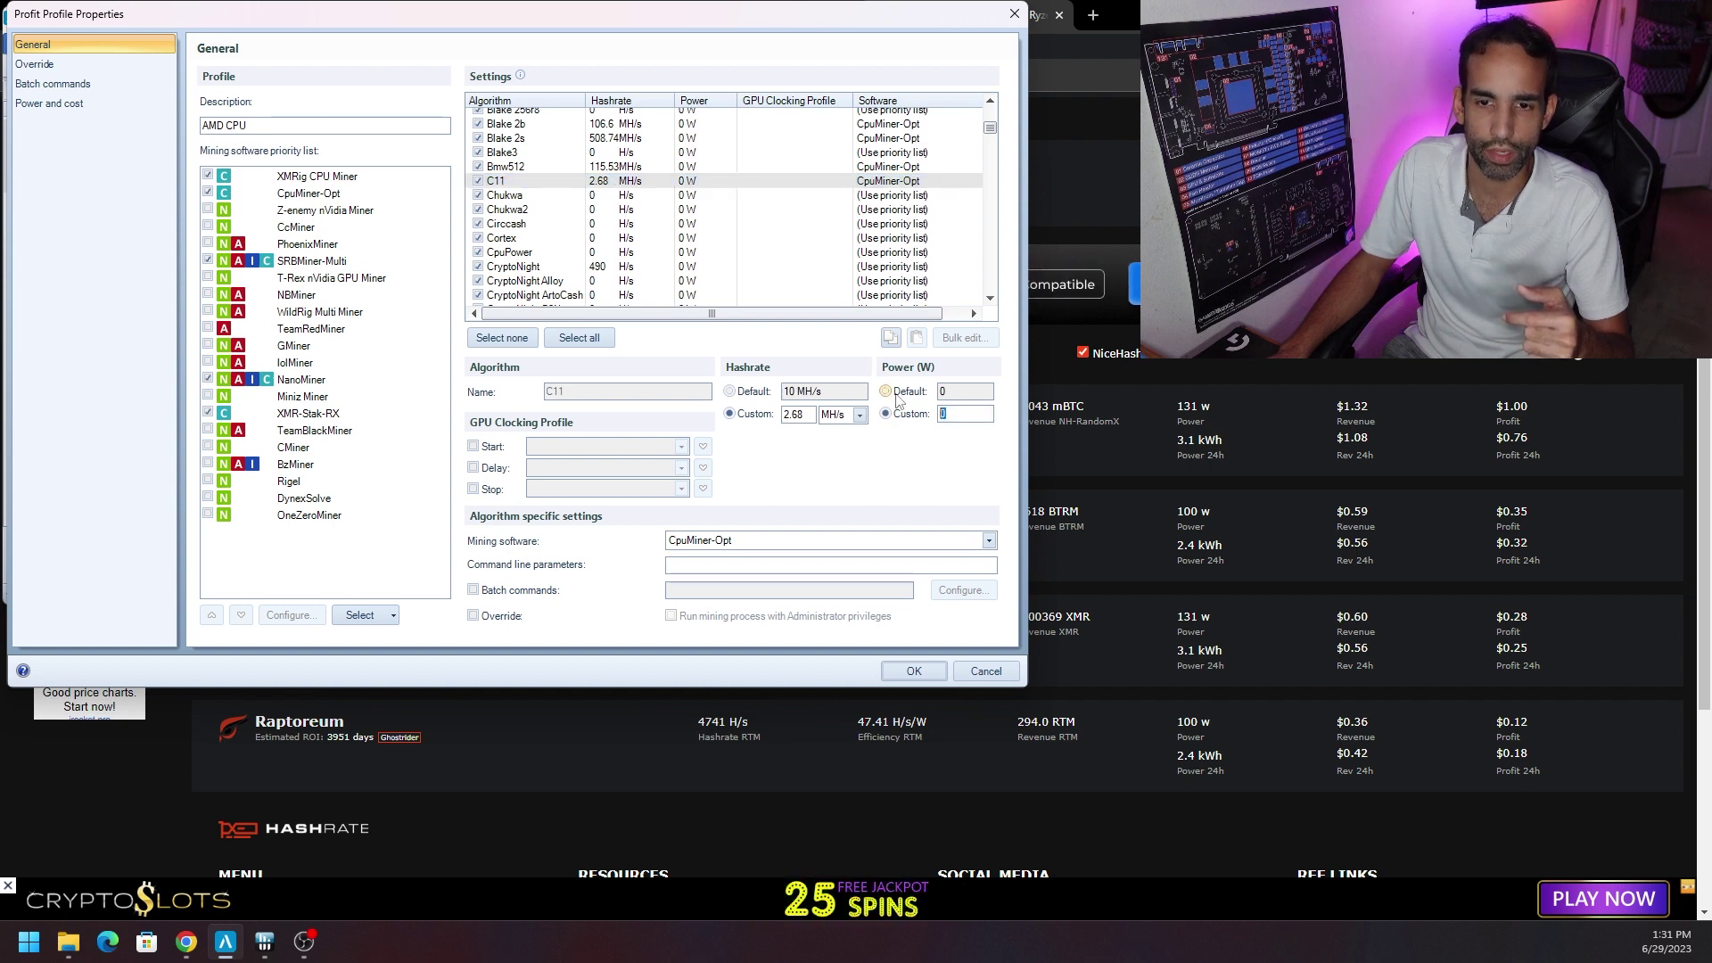
text(60)
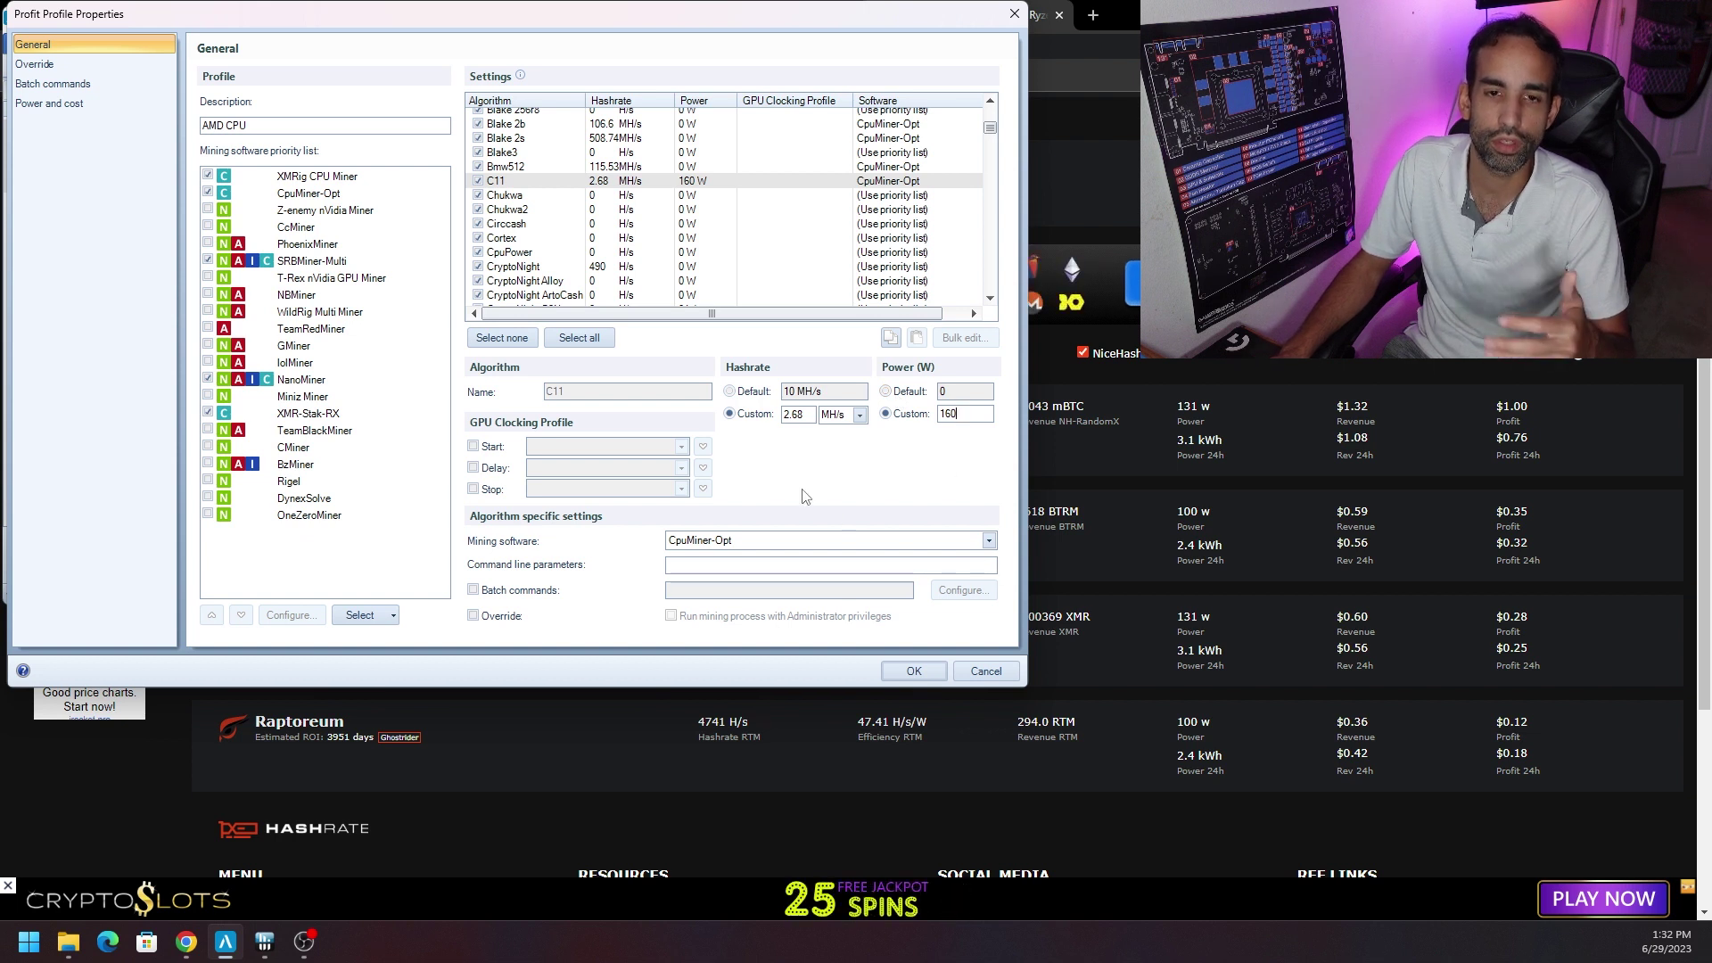
scroll(865, 284, down, 8)
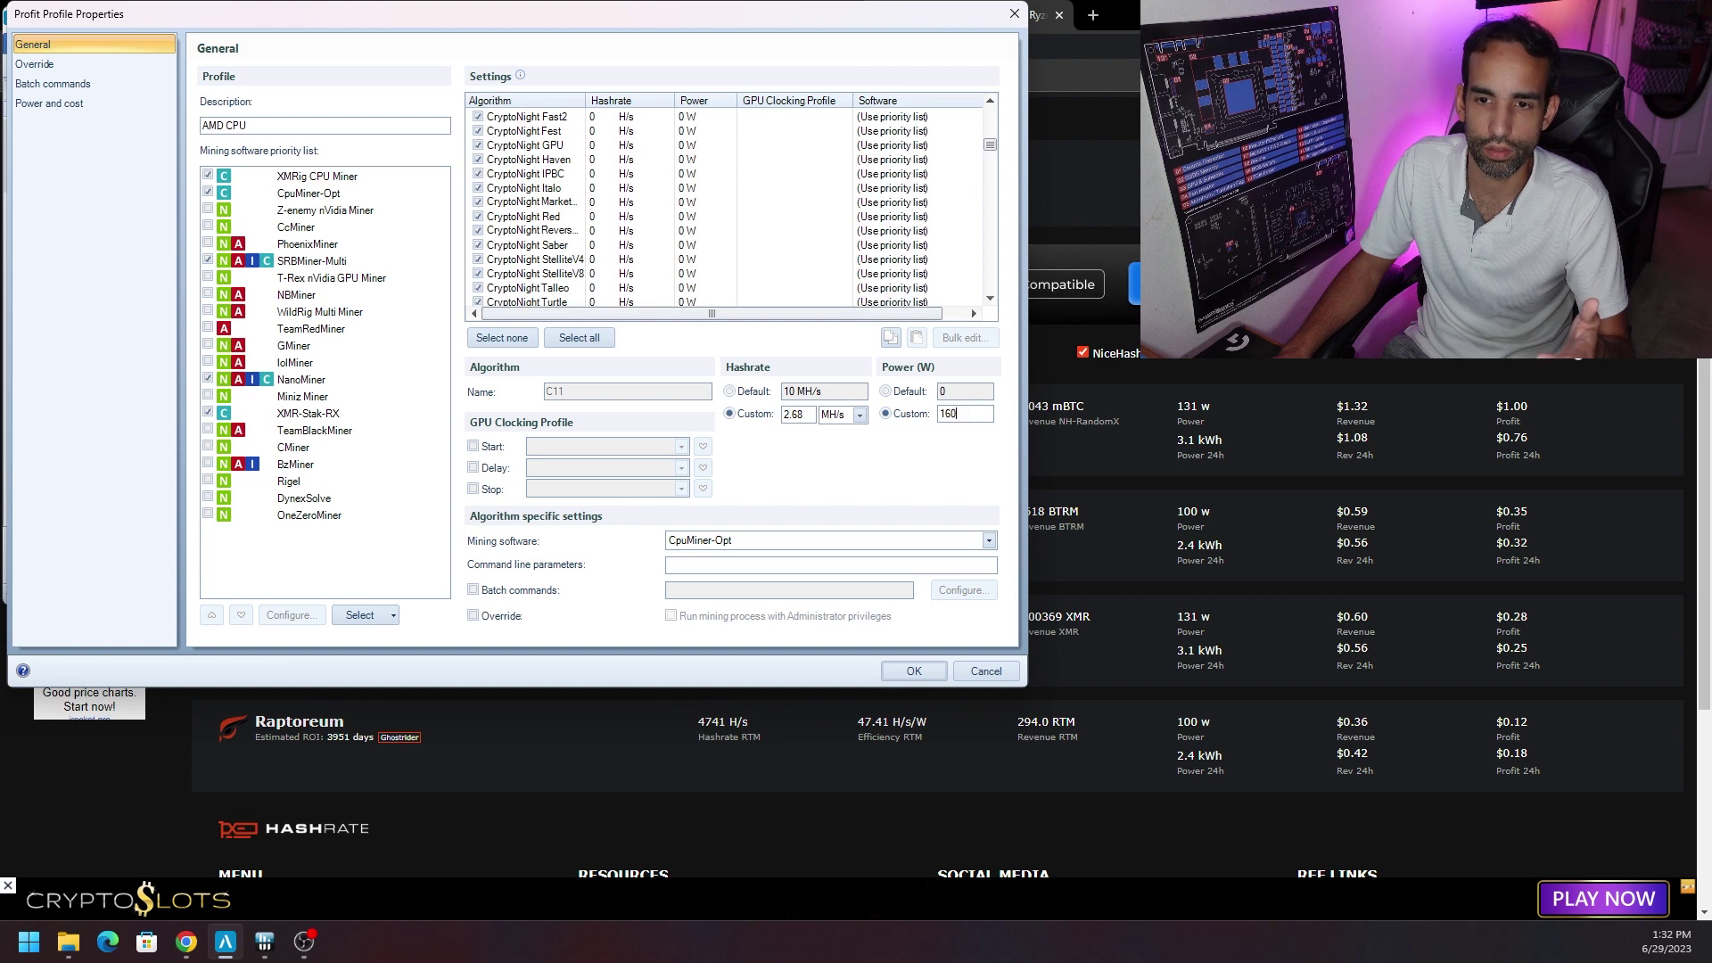
click(1157, 420)
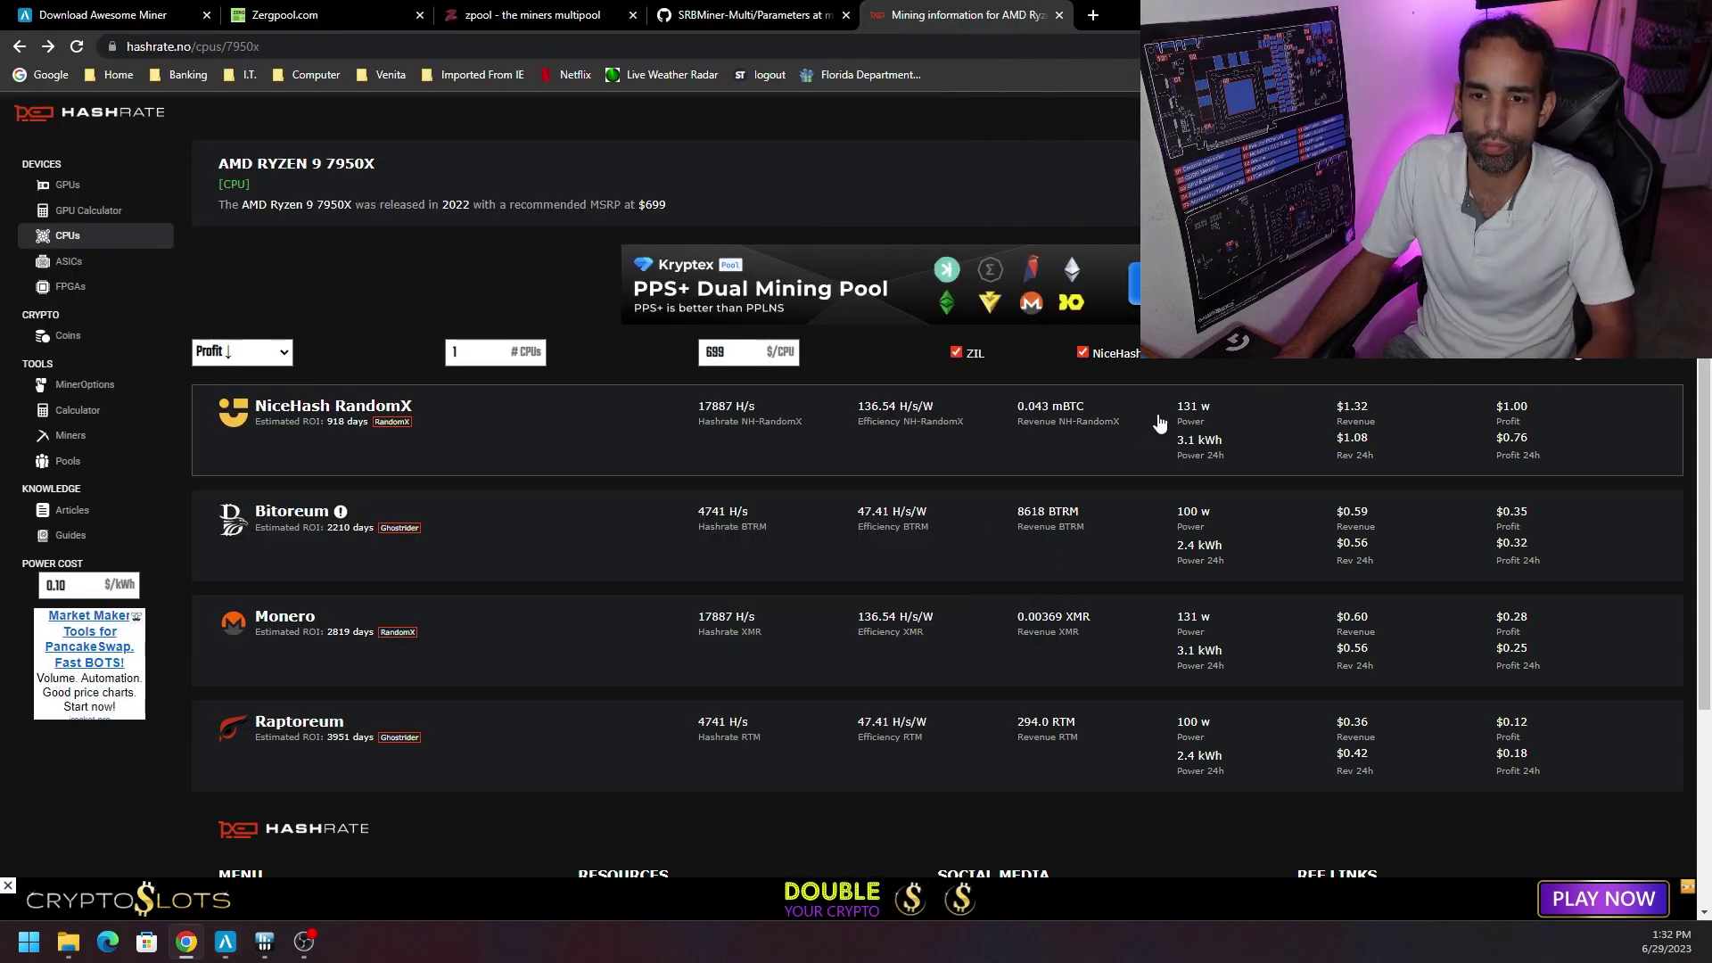
Review hashrate.no's 7950X figures, check HWiNFO sensor readings, and return to the AMD CPU profile settings.
drag(1173, 424, 1203, 417)
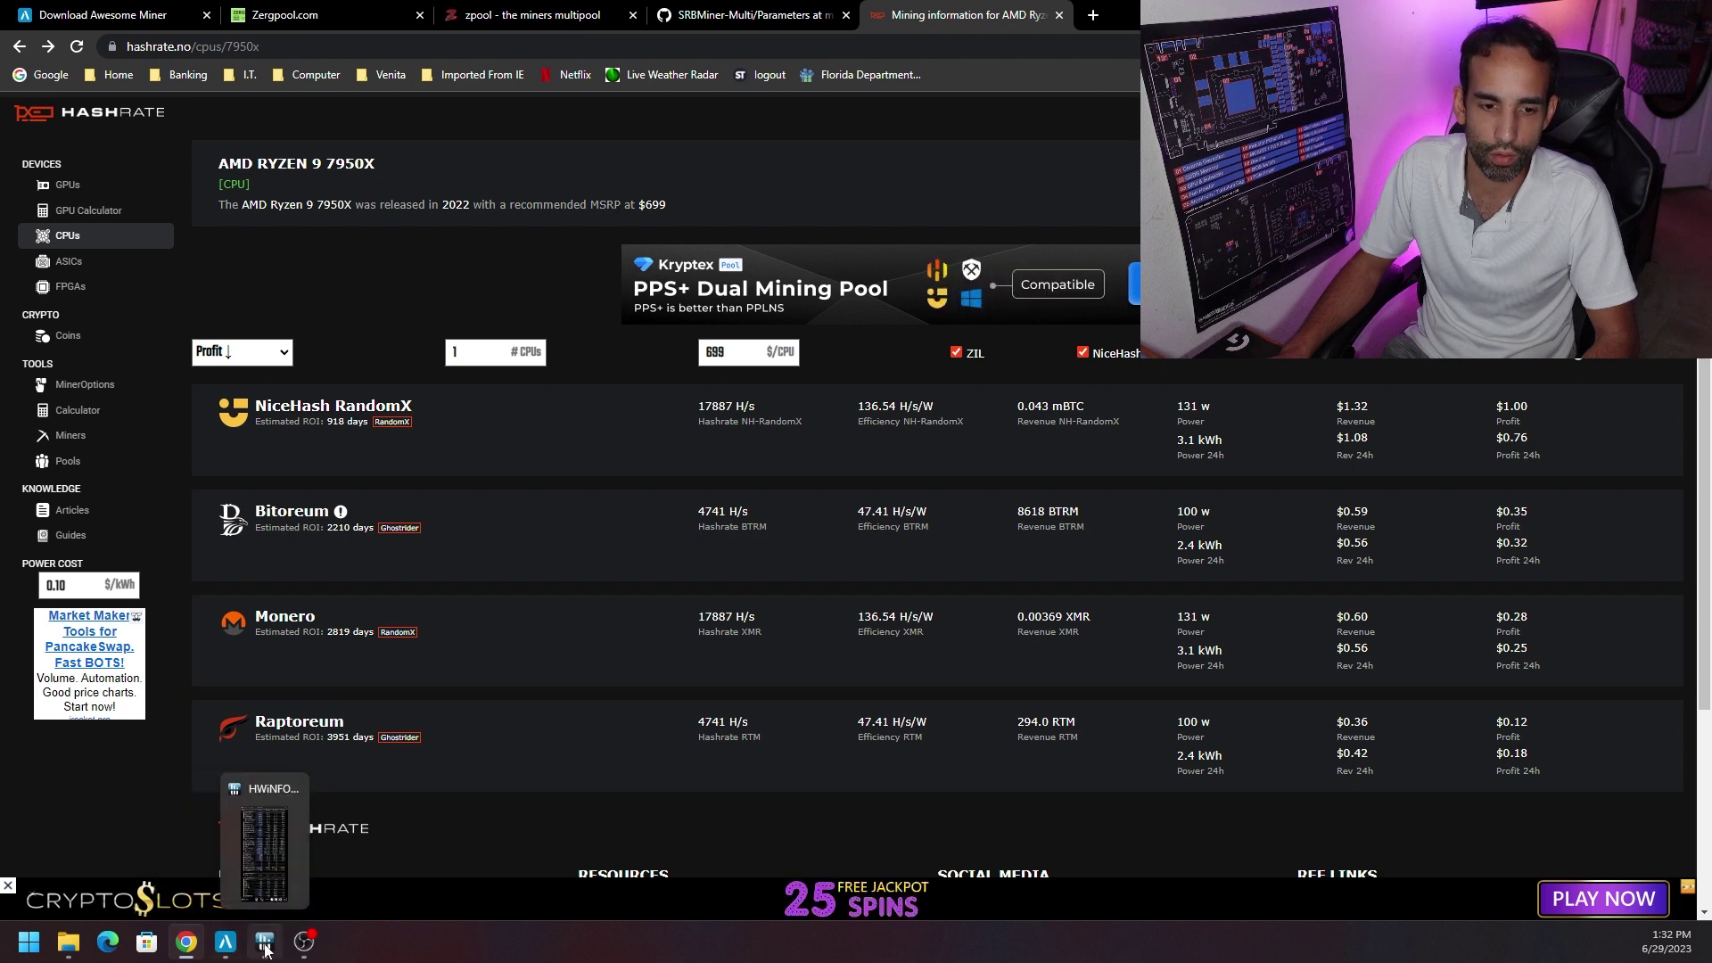
click(263, 843)
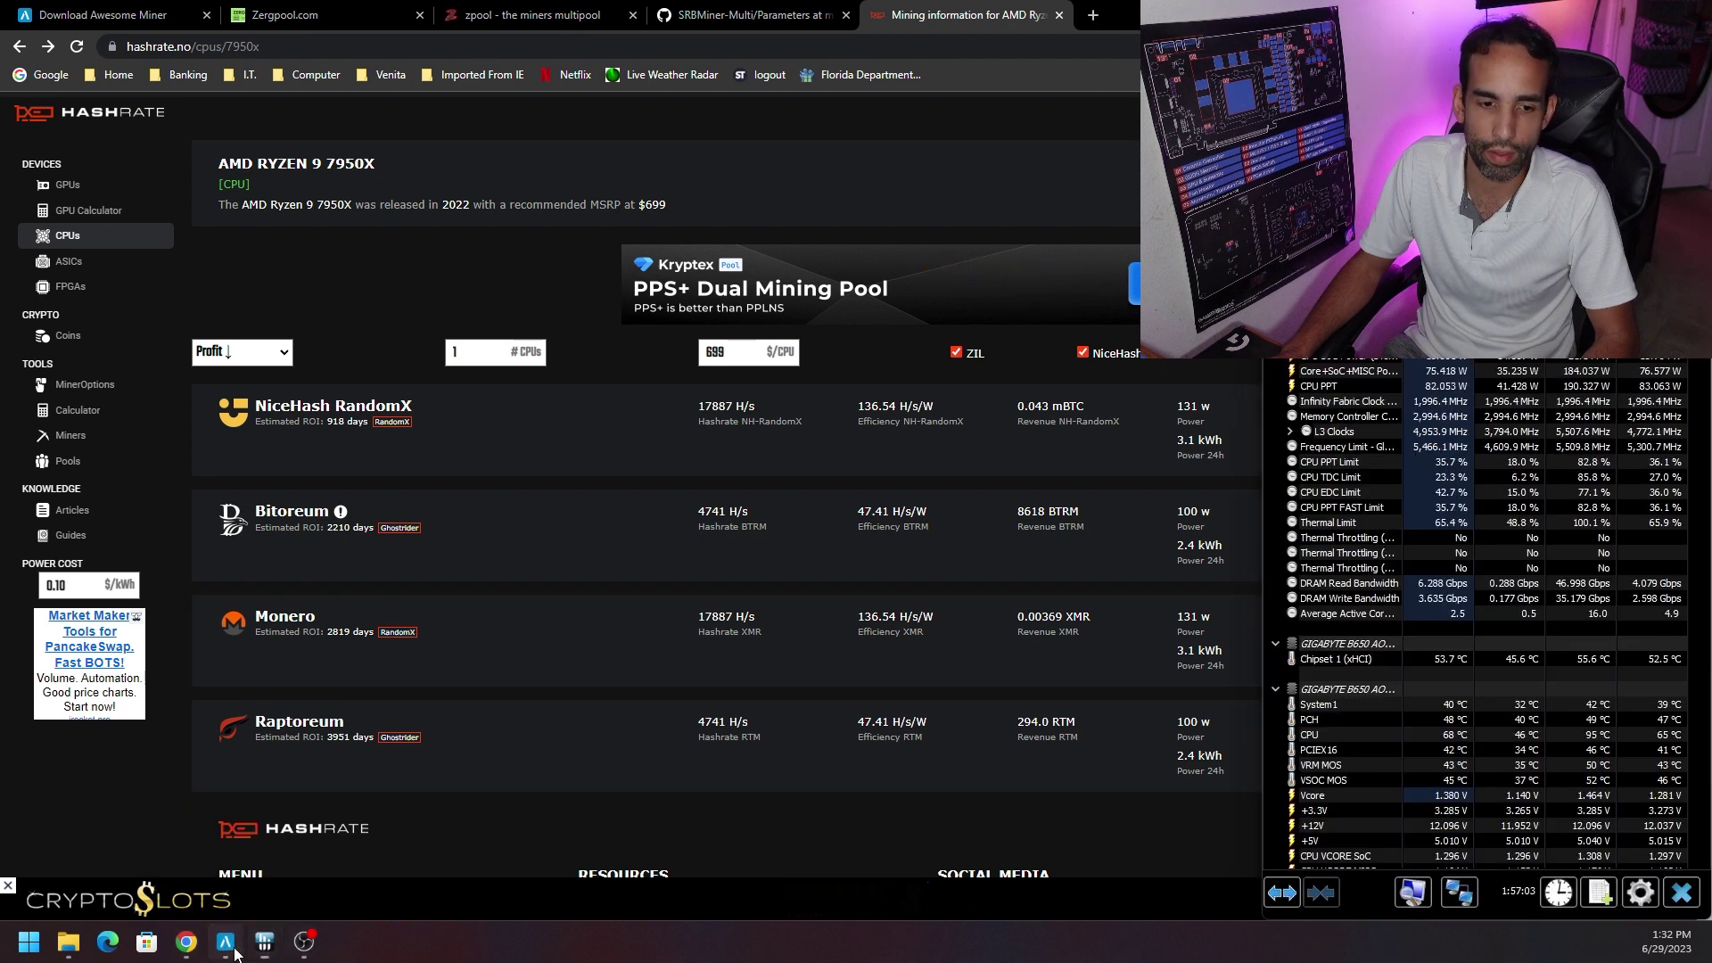
key(alt+Tab)
scroll(723, 226, down, 12)
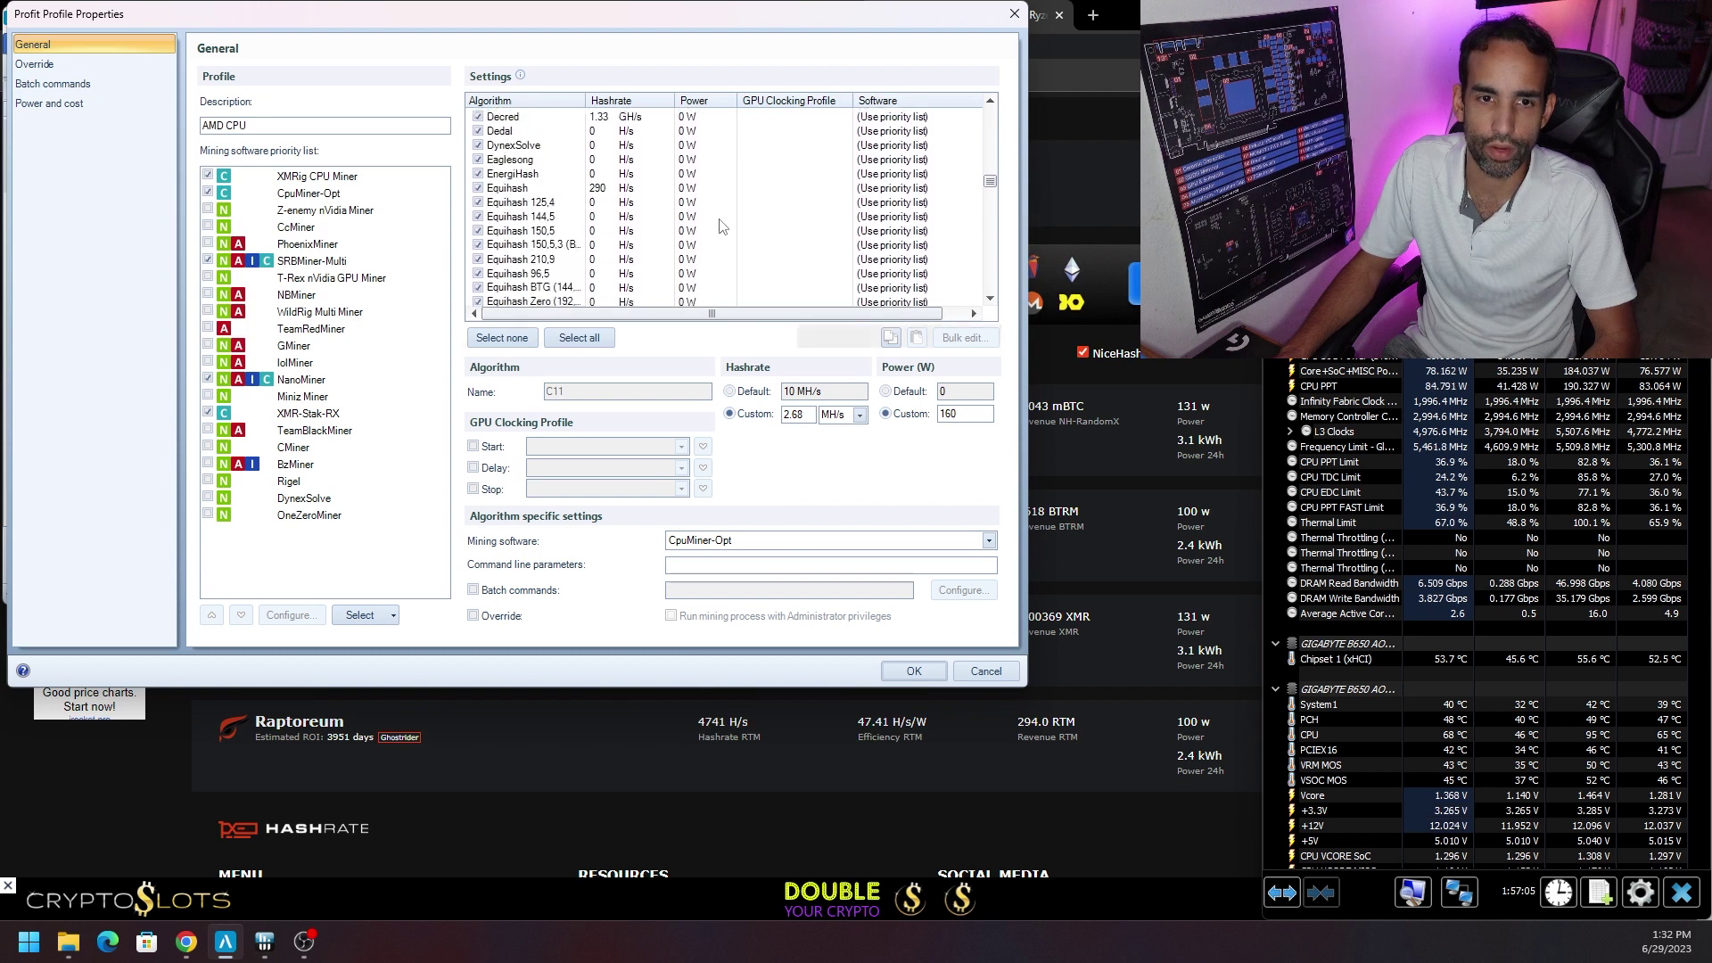
Inspect RandomX's 45 W power and the 0.1 USD electricity price, then cancel without saving.
scroll(722, 226, down, 8)
click(700, 205)
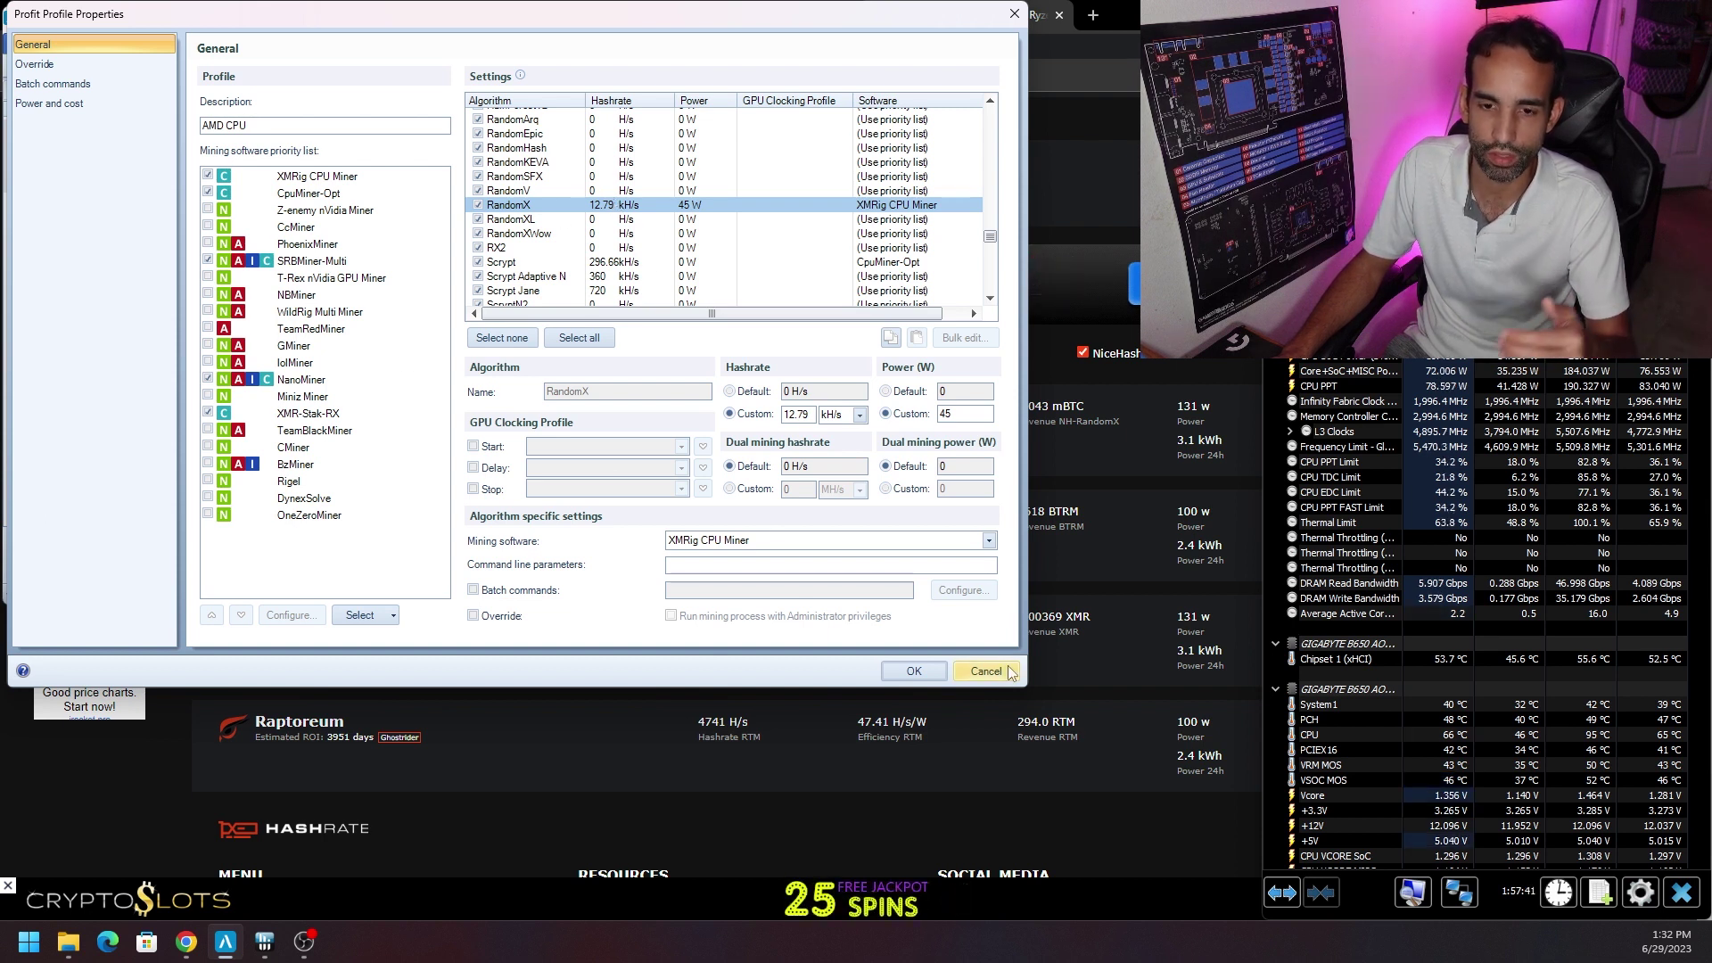
click(98, 103)
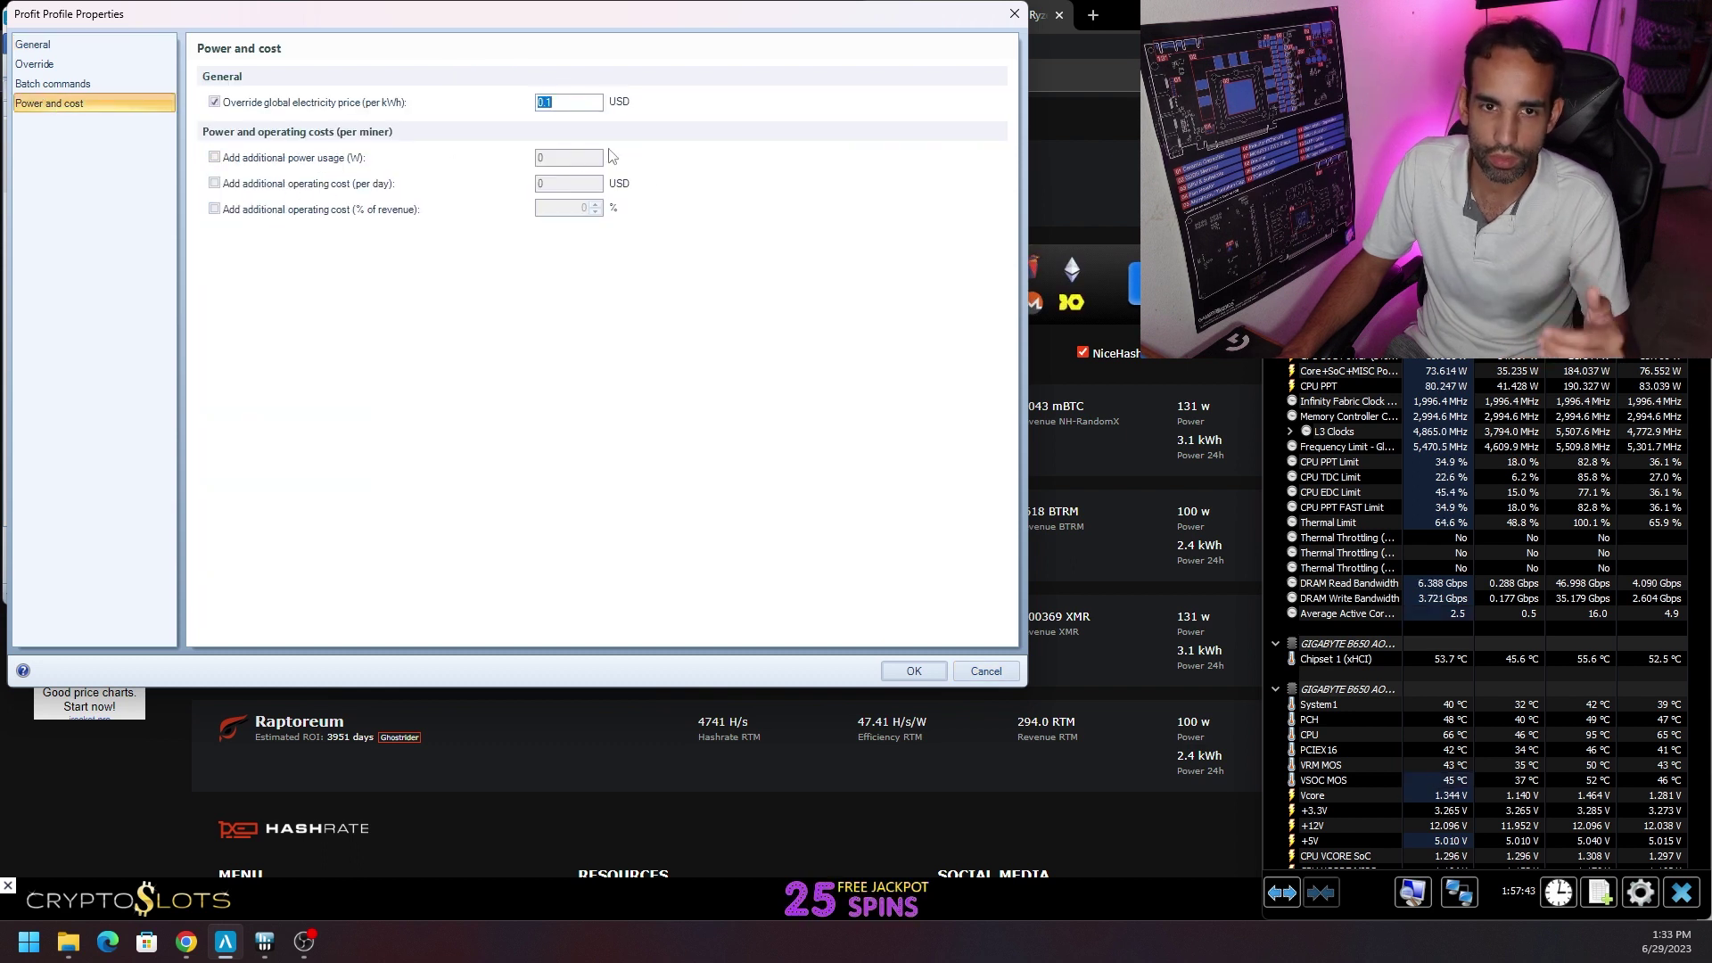
click(985, 670)
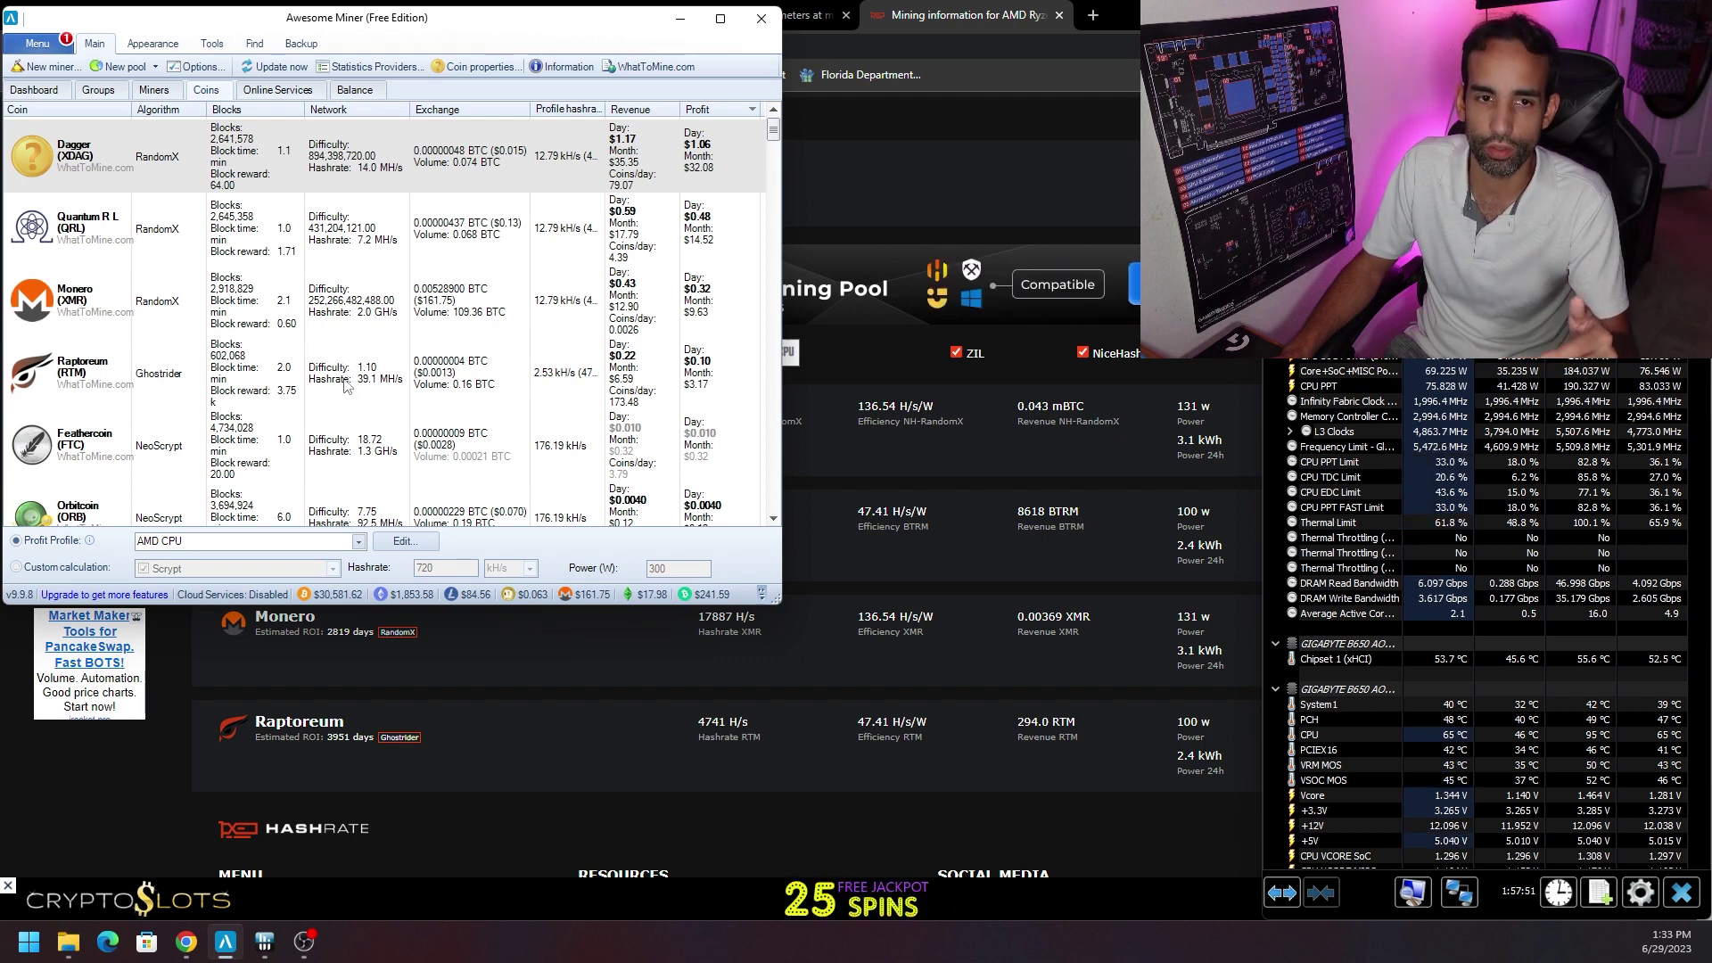
click(278, 89)
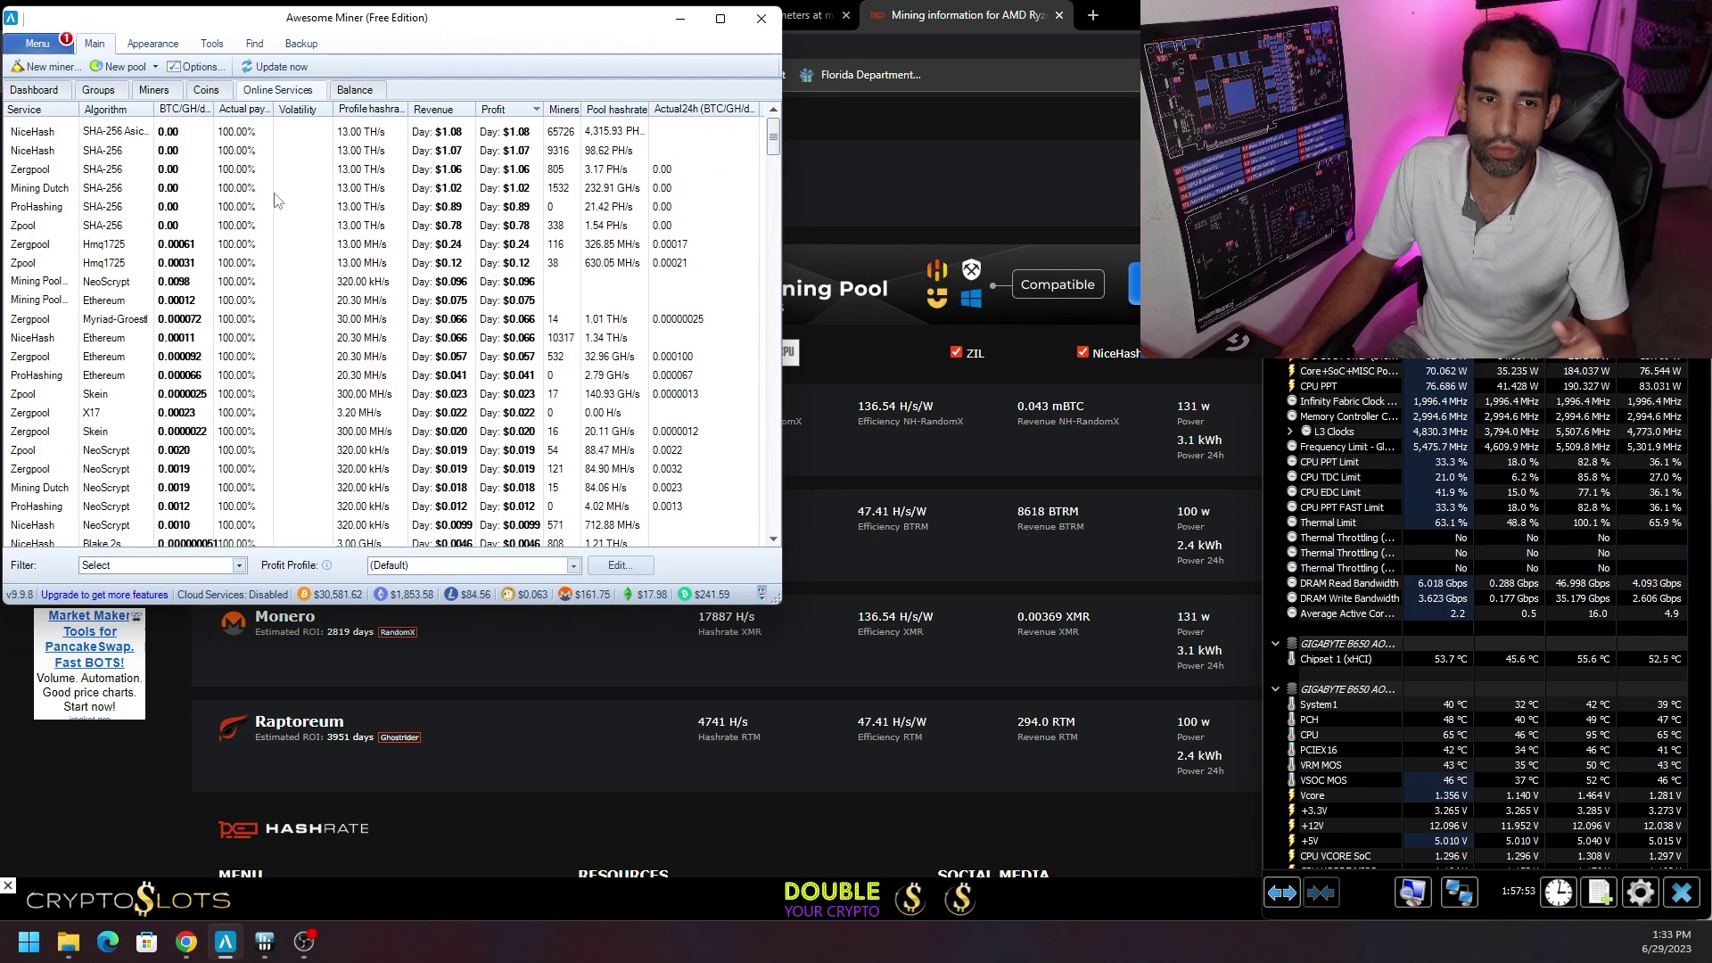
Rank Online Services using the AMD CPU profit profile, then go to the Miners list.
click(573, 565)
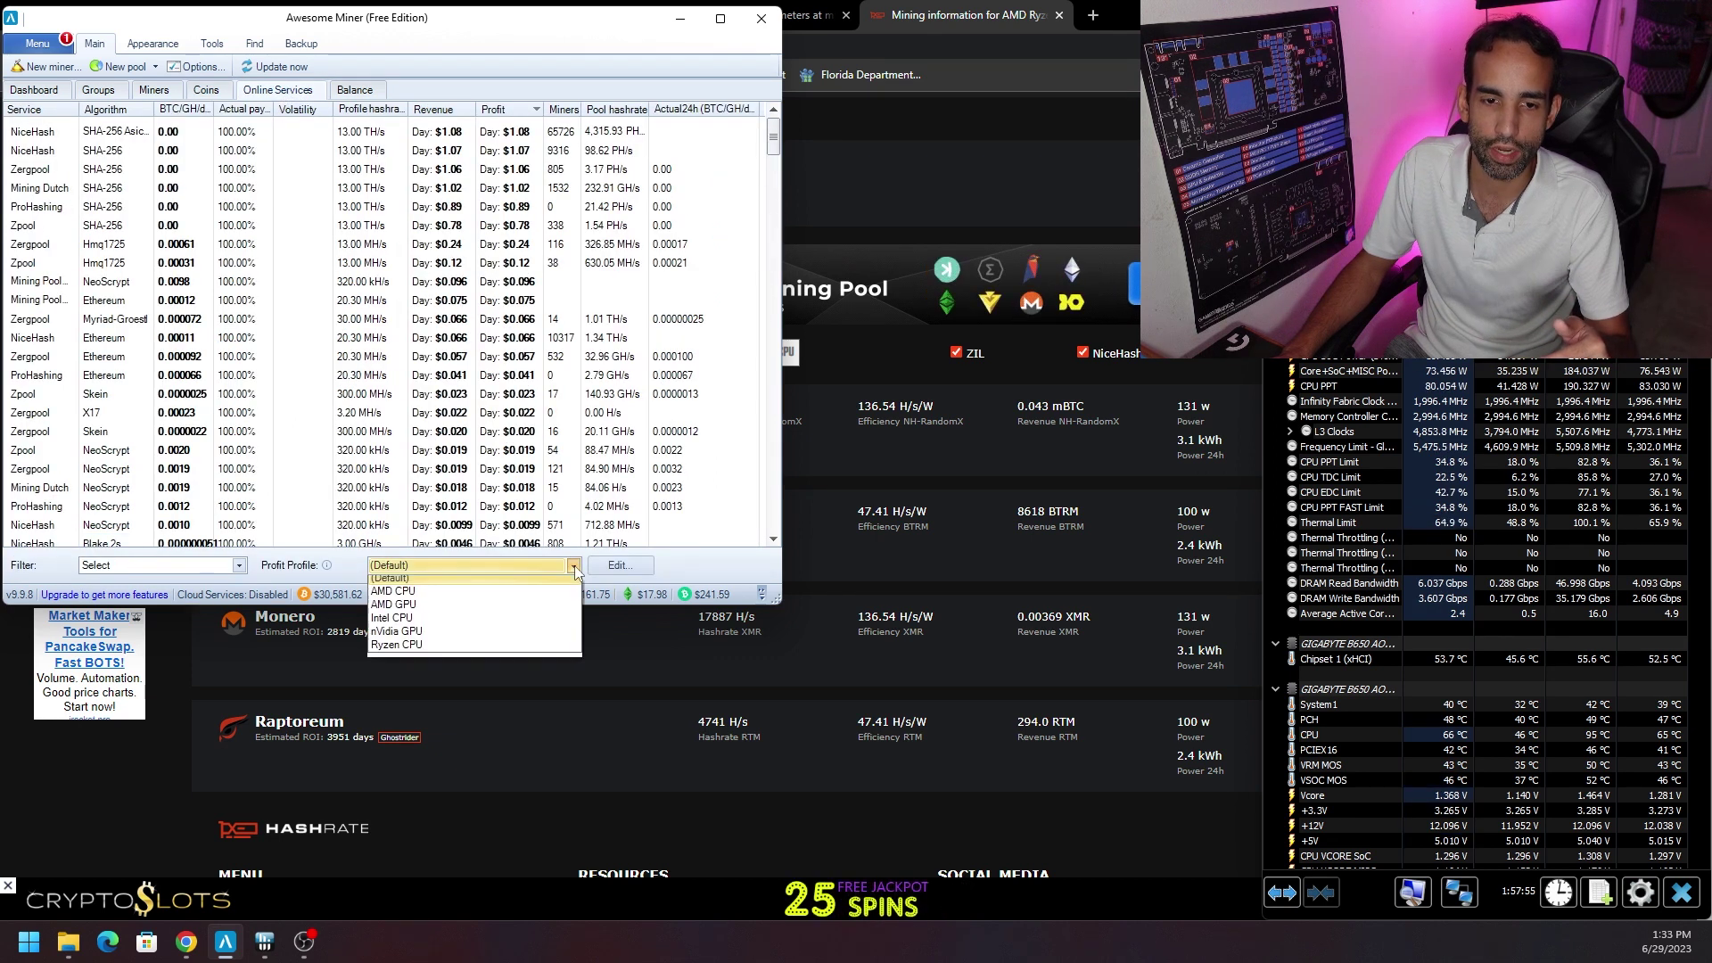
click(501, 599)
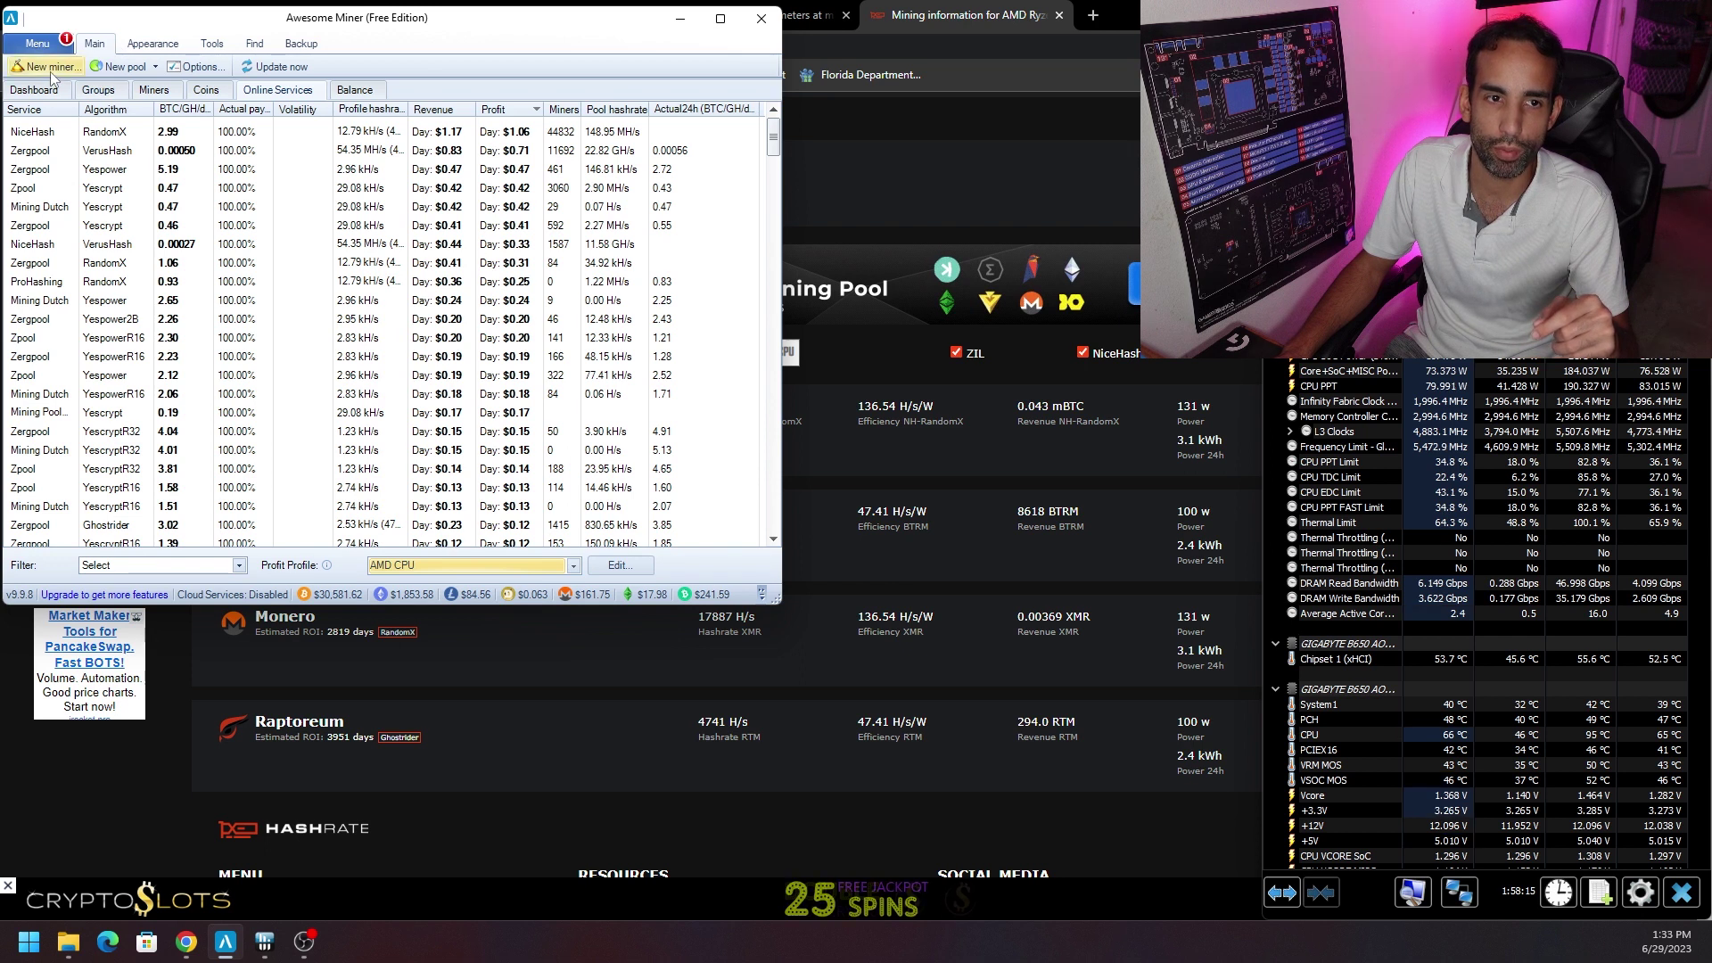
click(154, 90)
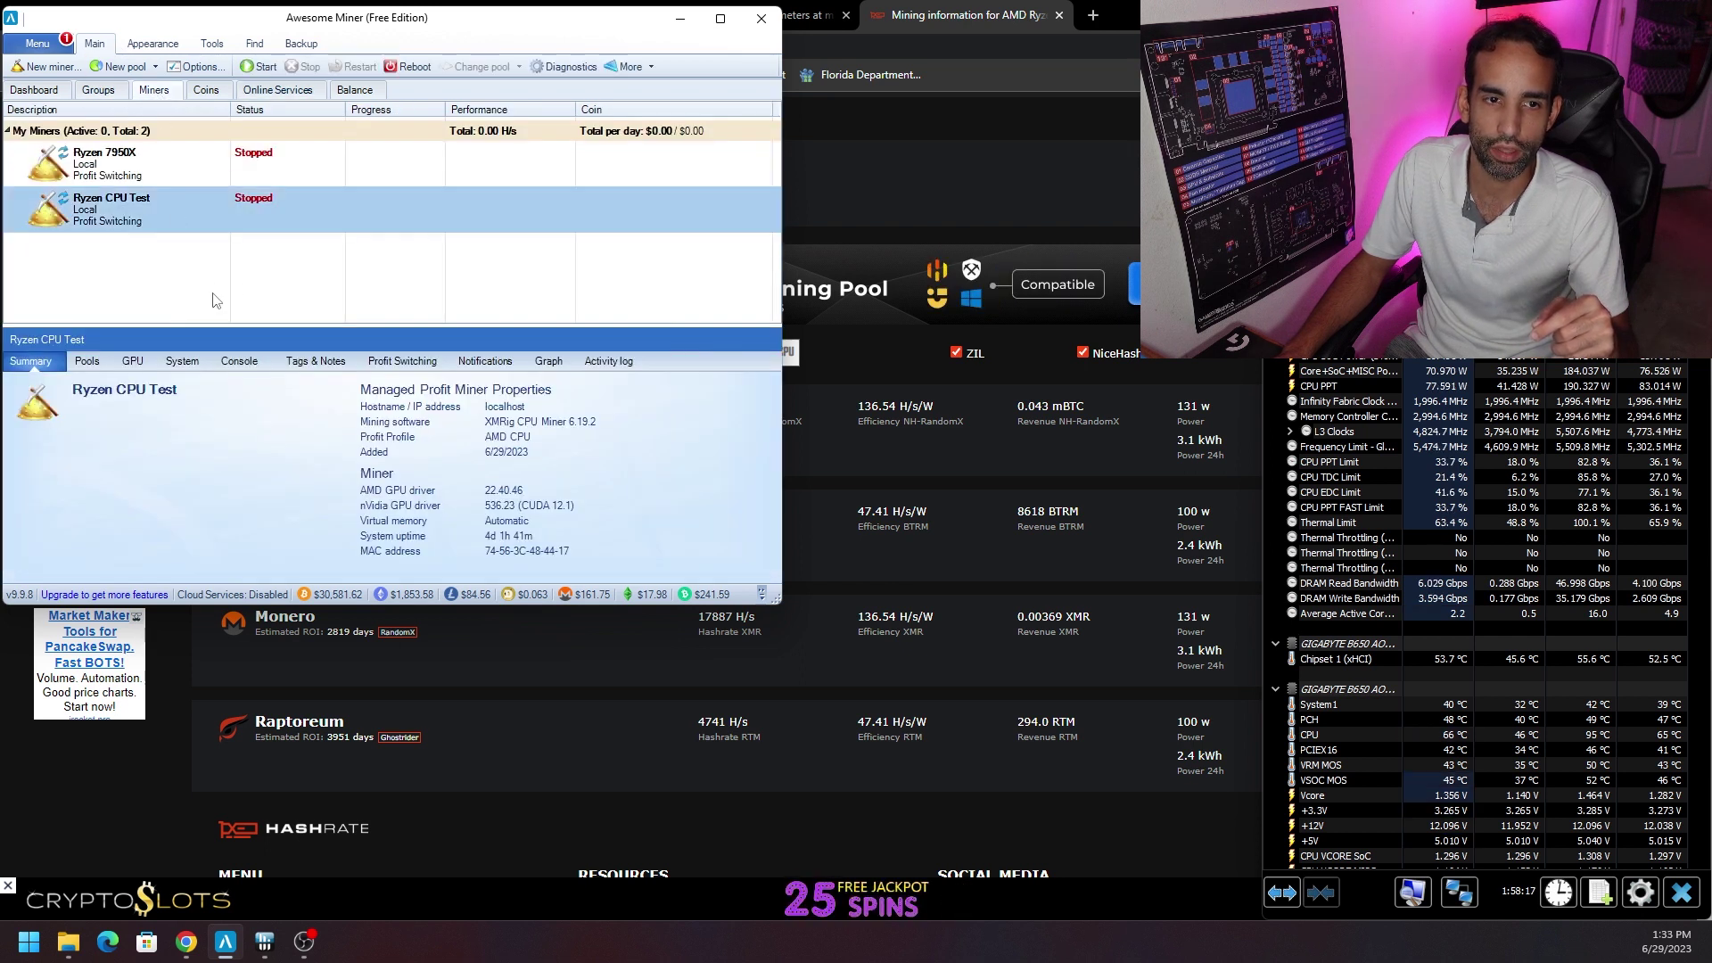
Select the Ryzen 7950X miner to show its summary: XMRig CPU Miner 6.19.2 with the AMD CPU profile.
click(174, 174)
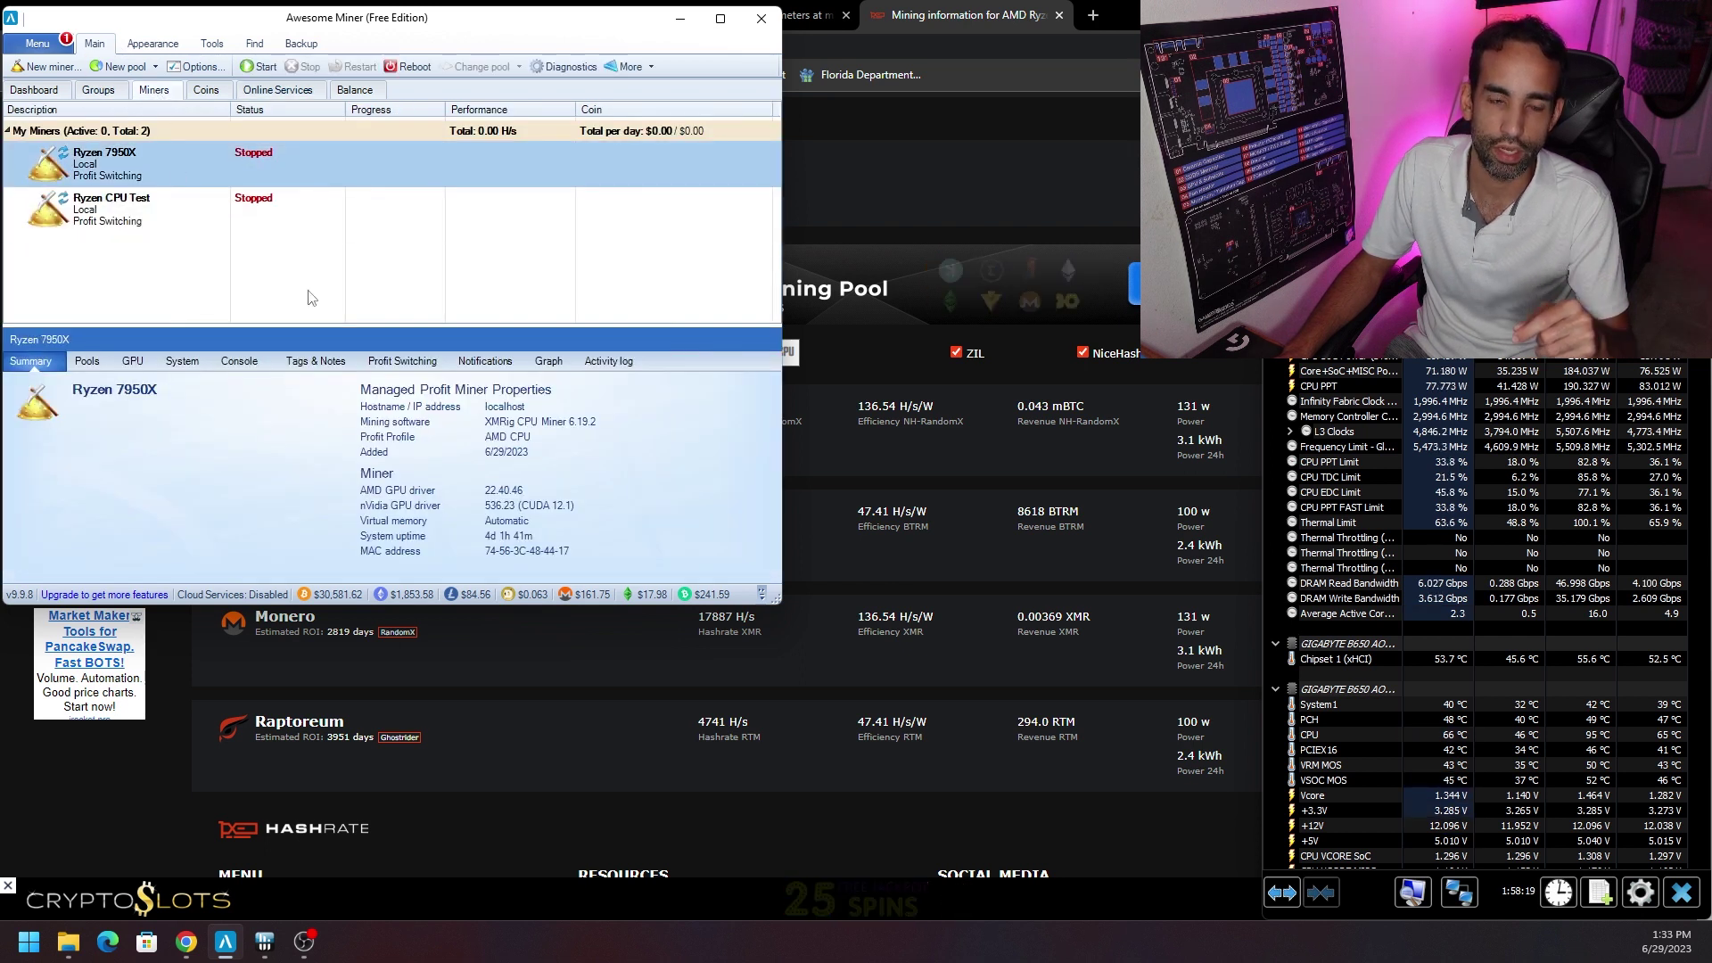